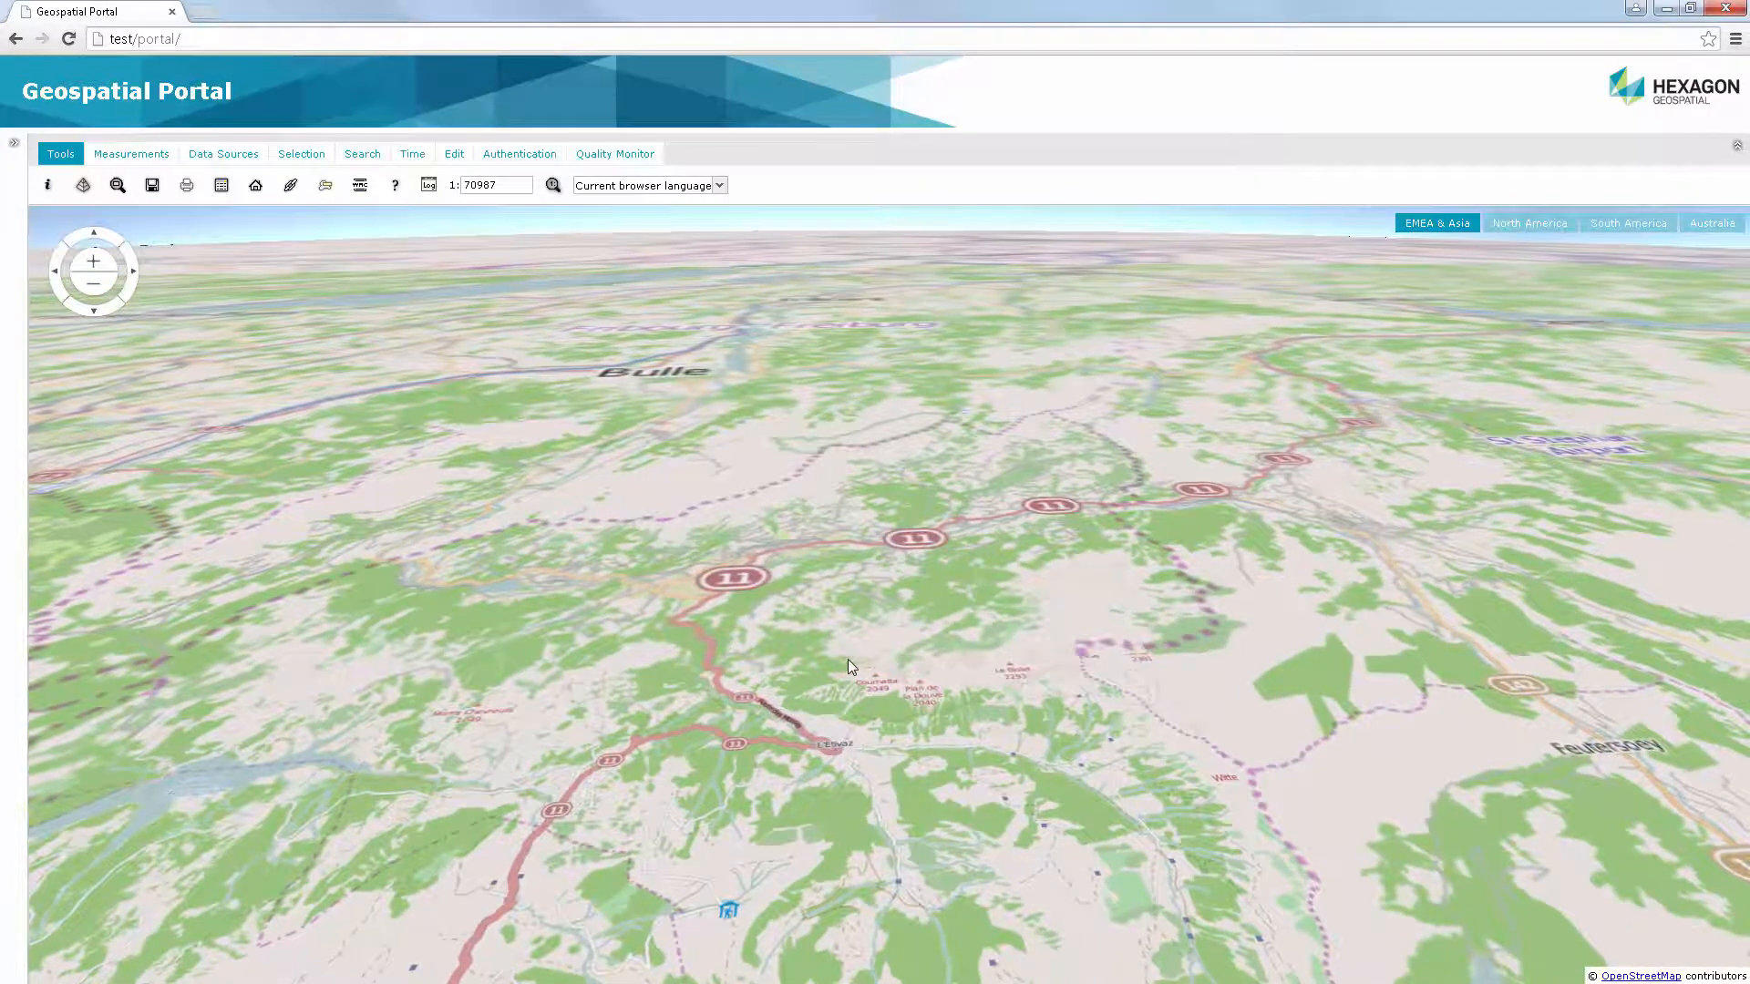
Examine the terrain relief of the 3D map around the Rocher du Midi and Gummfluh peaks
{"action": "left_click_drag", "start_coordinate": [847, 659], "coordinate": [1005, 647]}
{"action": "scroll", "coordinate": [1004, 645], "scroll_direction": "up", "scroll_amount": 3}
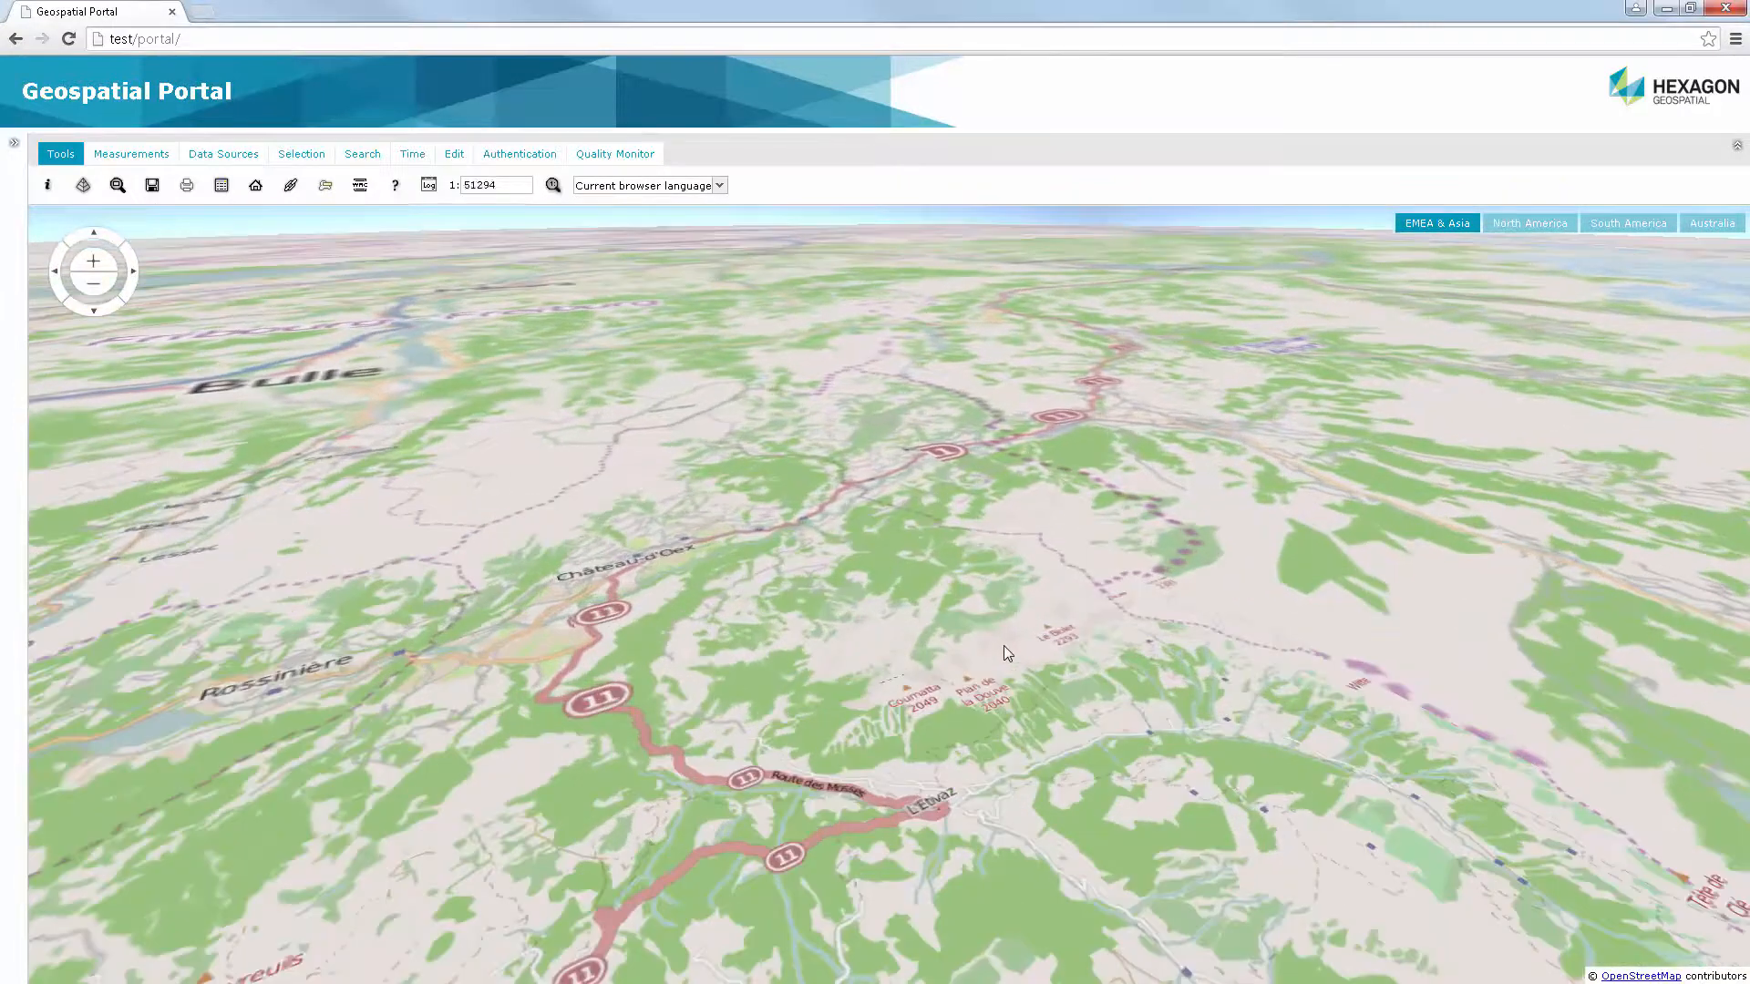
{"action": "scroll", "coordinate": [1004, 645], "scroll_direction": "up", "scroll_amount": 1}
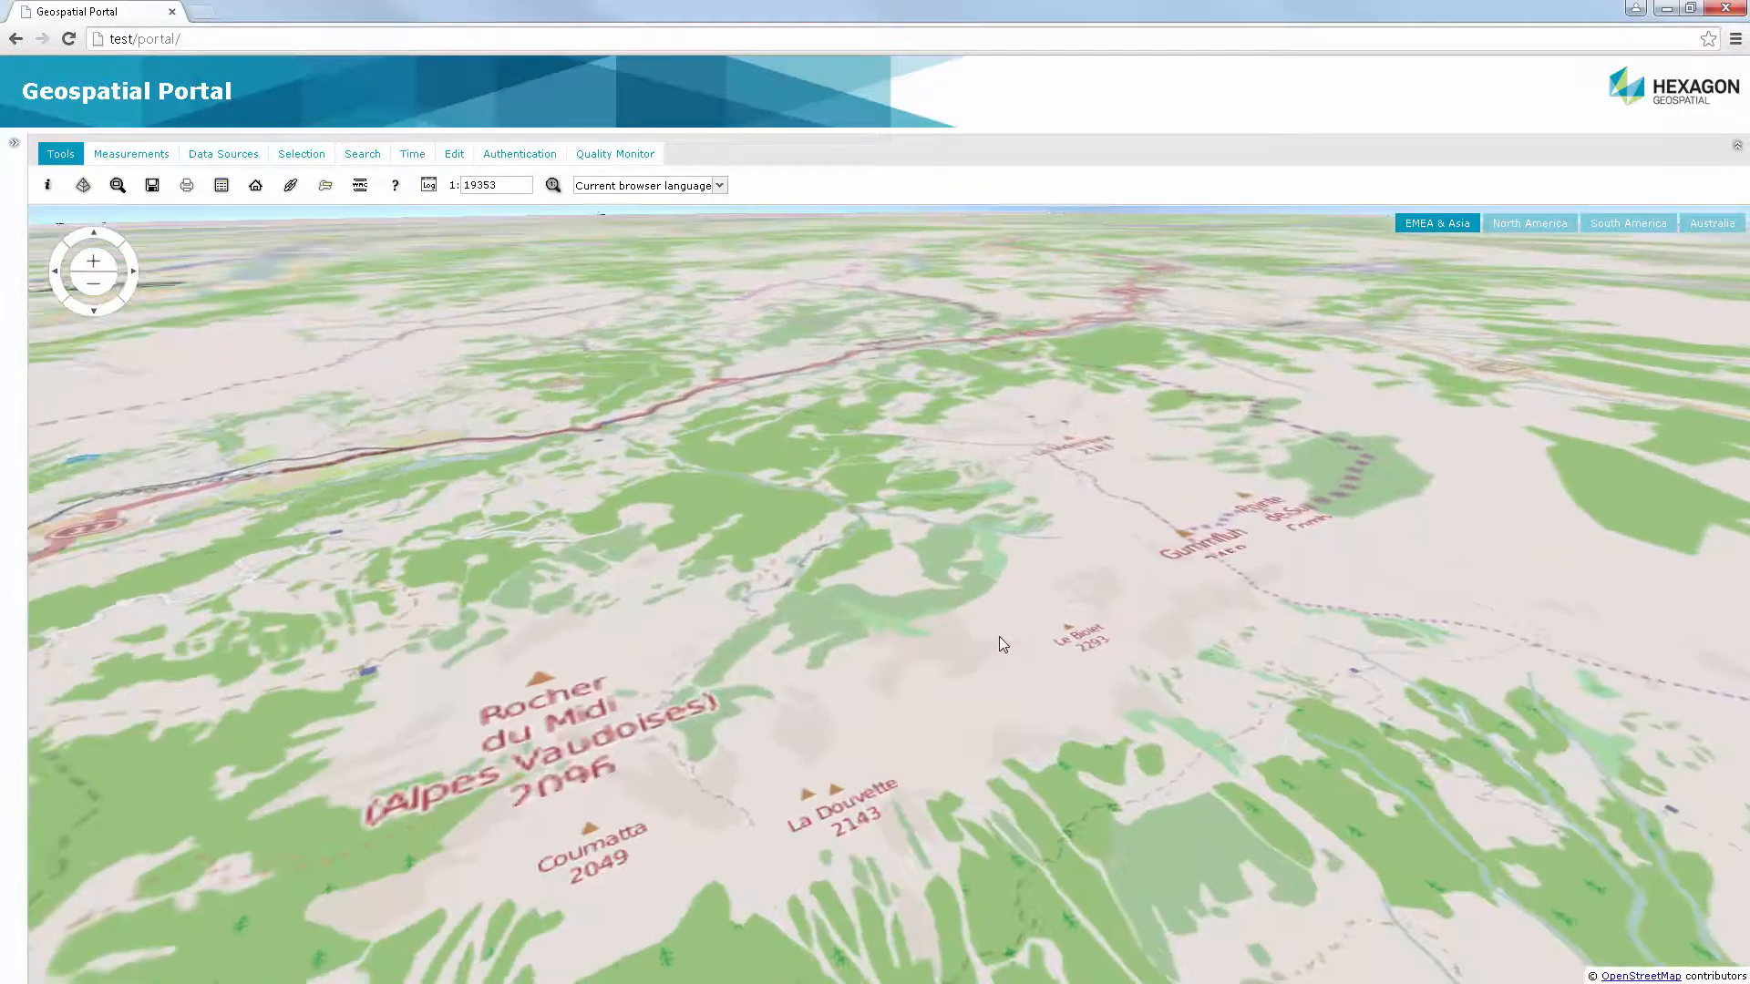
{"action": "left_click_drag", "start_coordinate": [998, 642], "coordinate": [976, 649]}
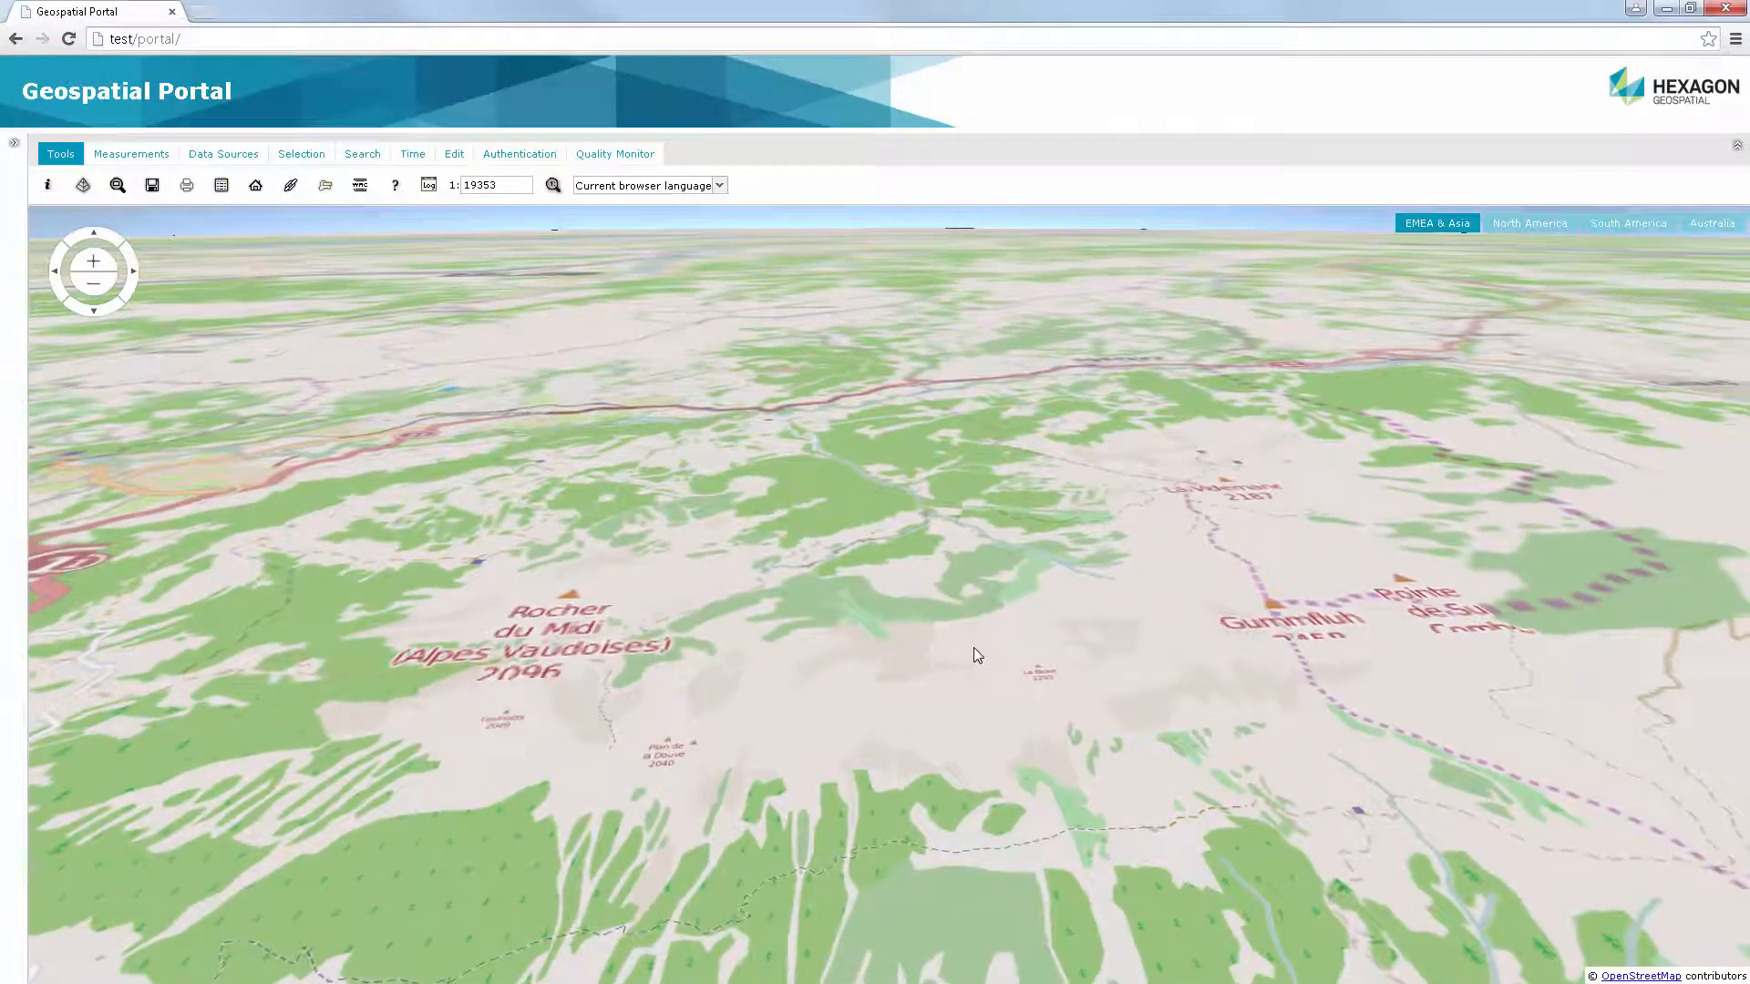
Switch to Windows Explorer and open C:\Program Files\Common Files\Hexagon\Services\Instances\Portal
{"action": "left_click", "coordinate": [1667, 8]}
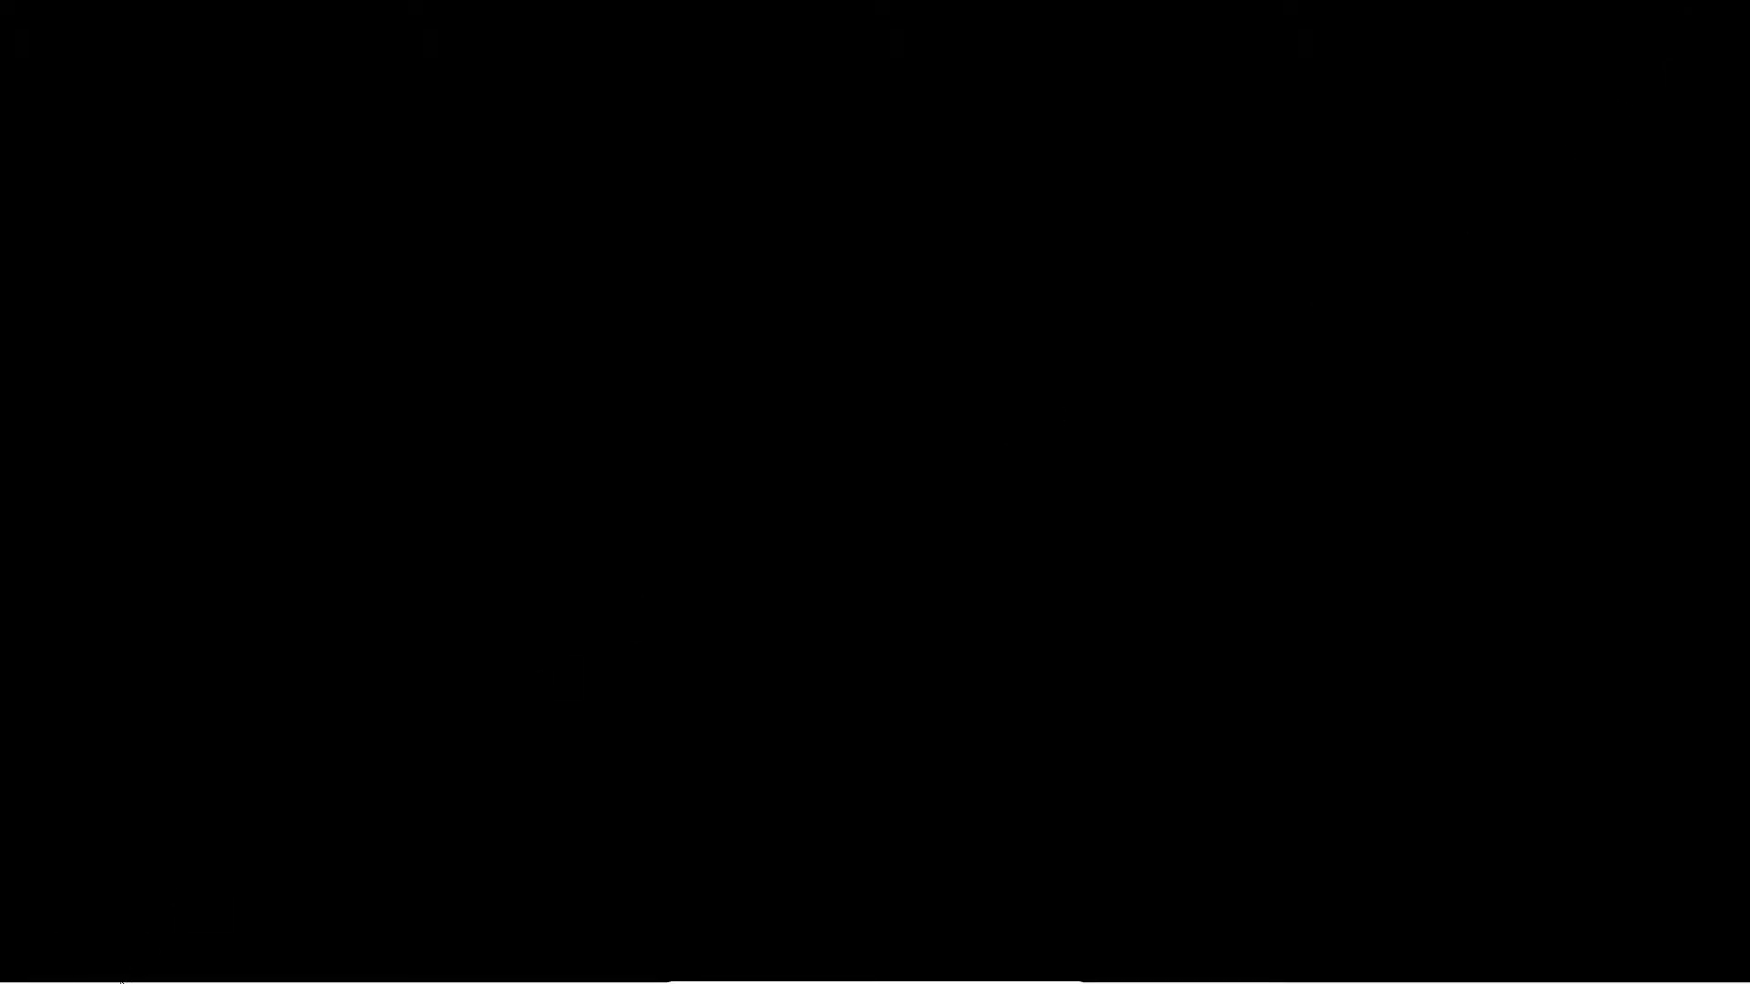
{"action": "left_click", "coordinate": [164, 977]}
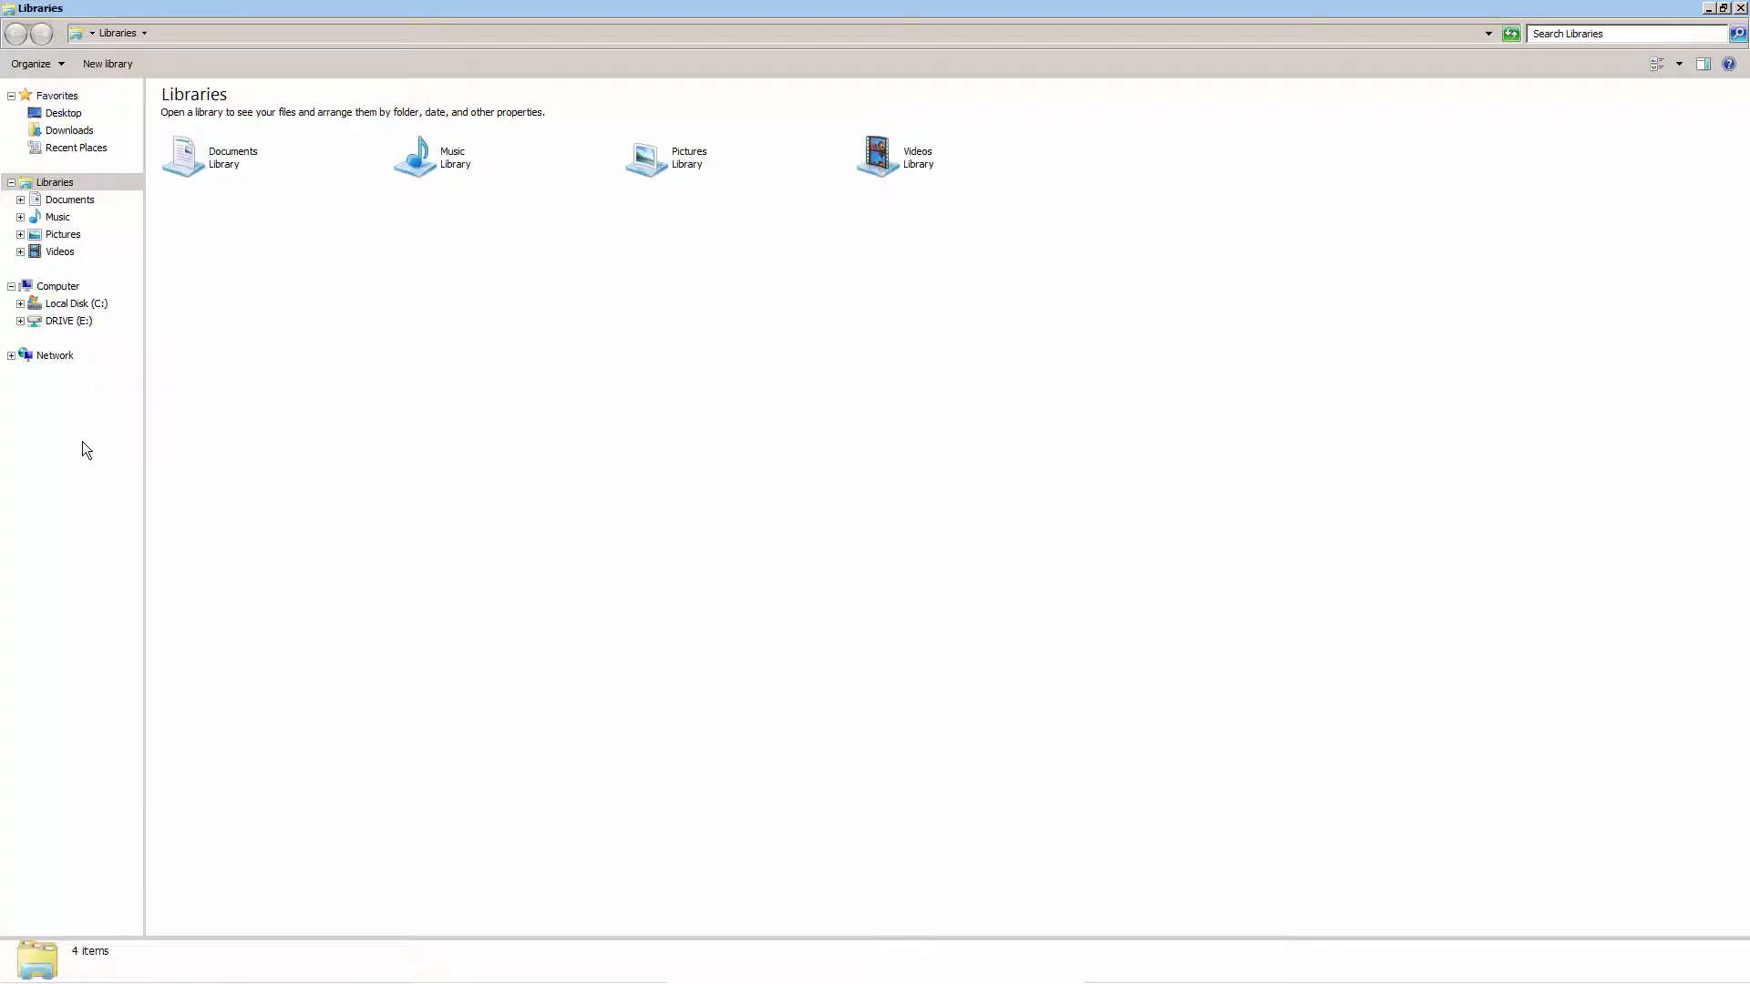
{"action": "left_click", "coordinate": [77, 305]}
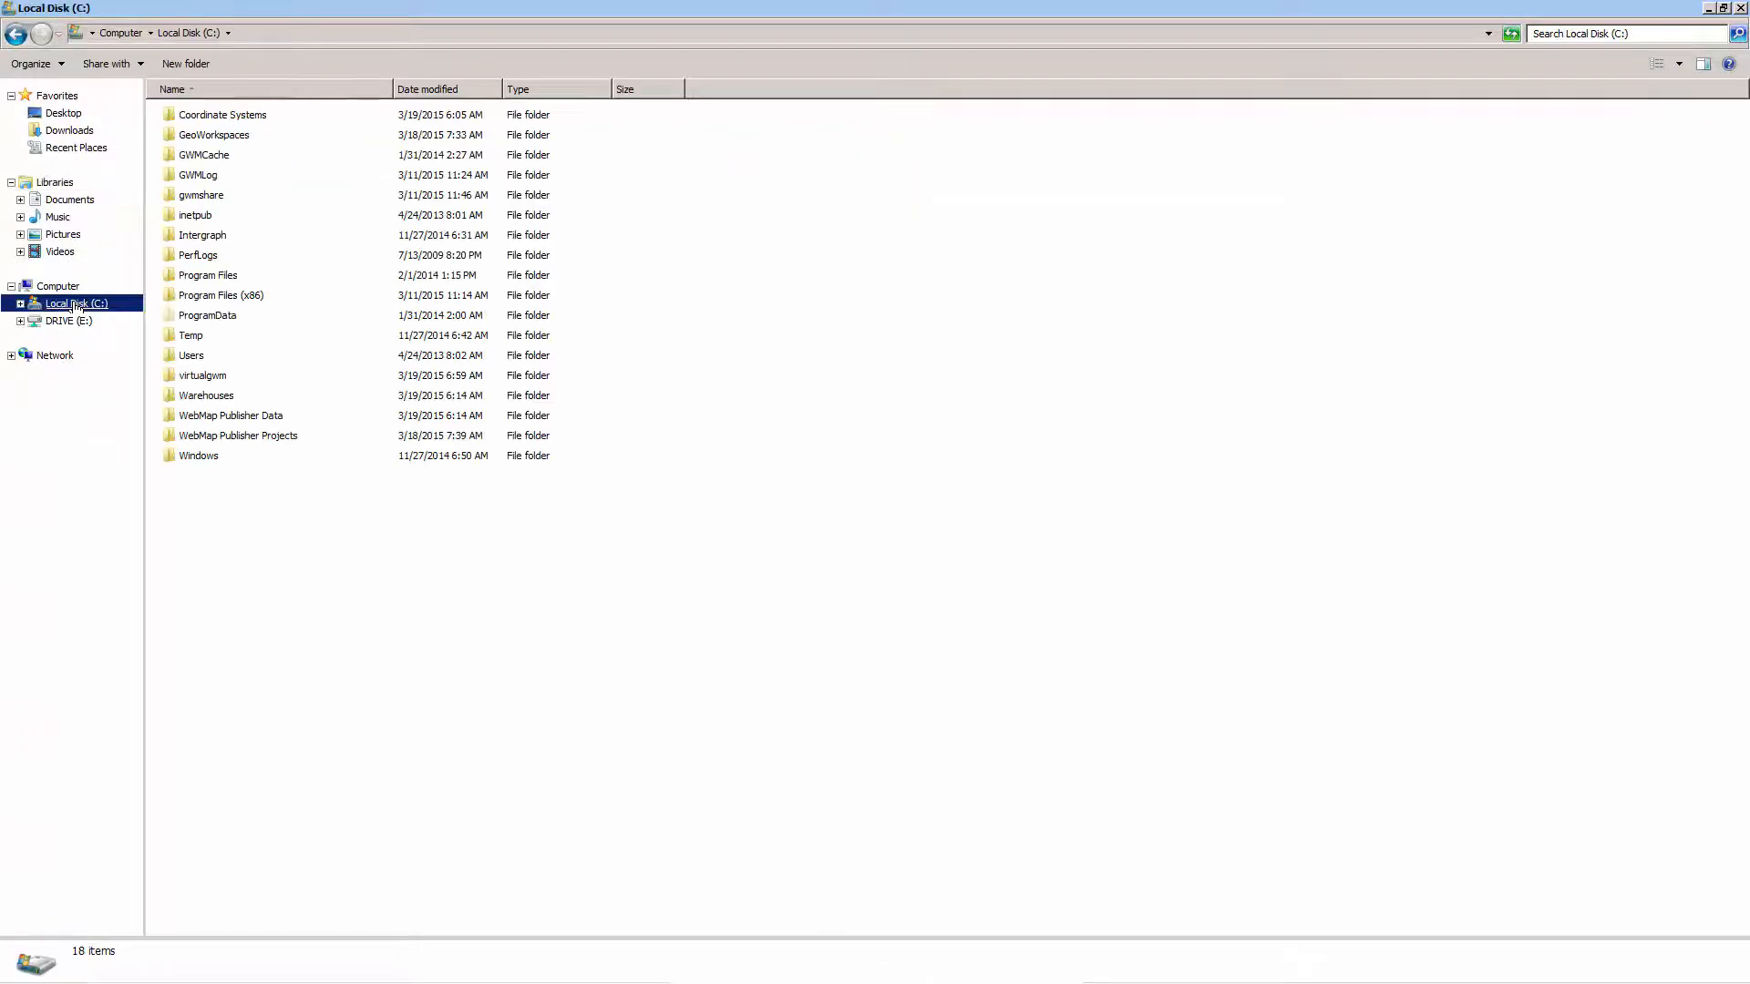
{"action": "double_click", "coordinate": [233, 275]}
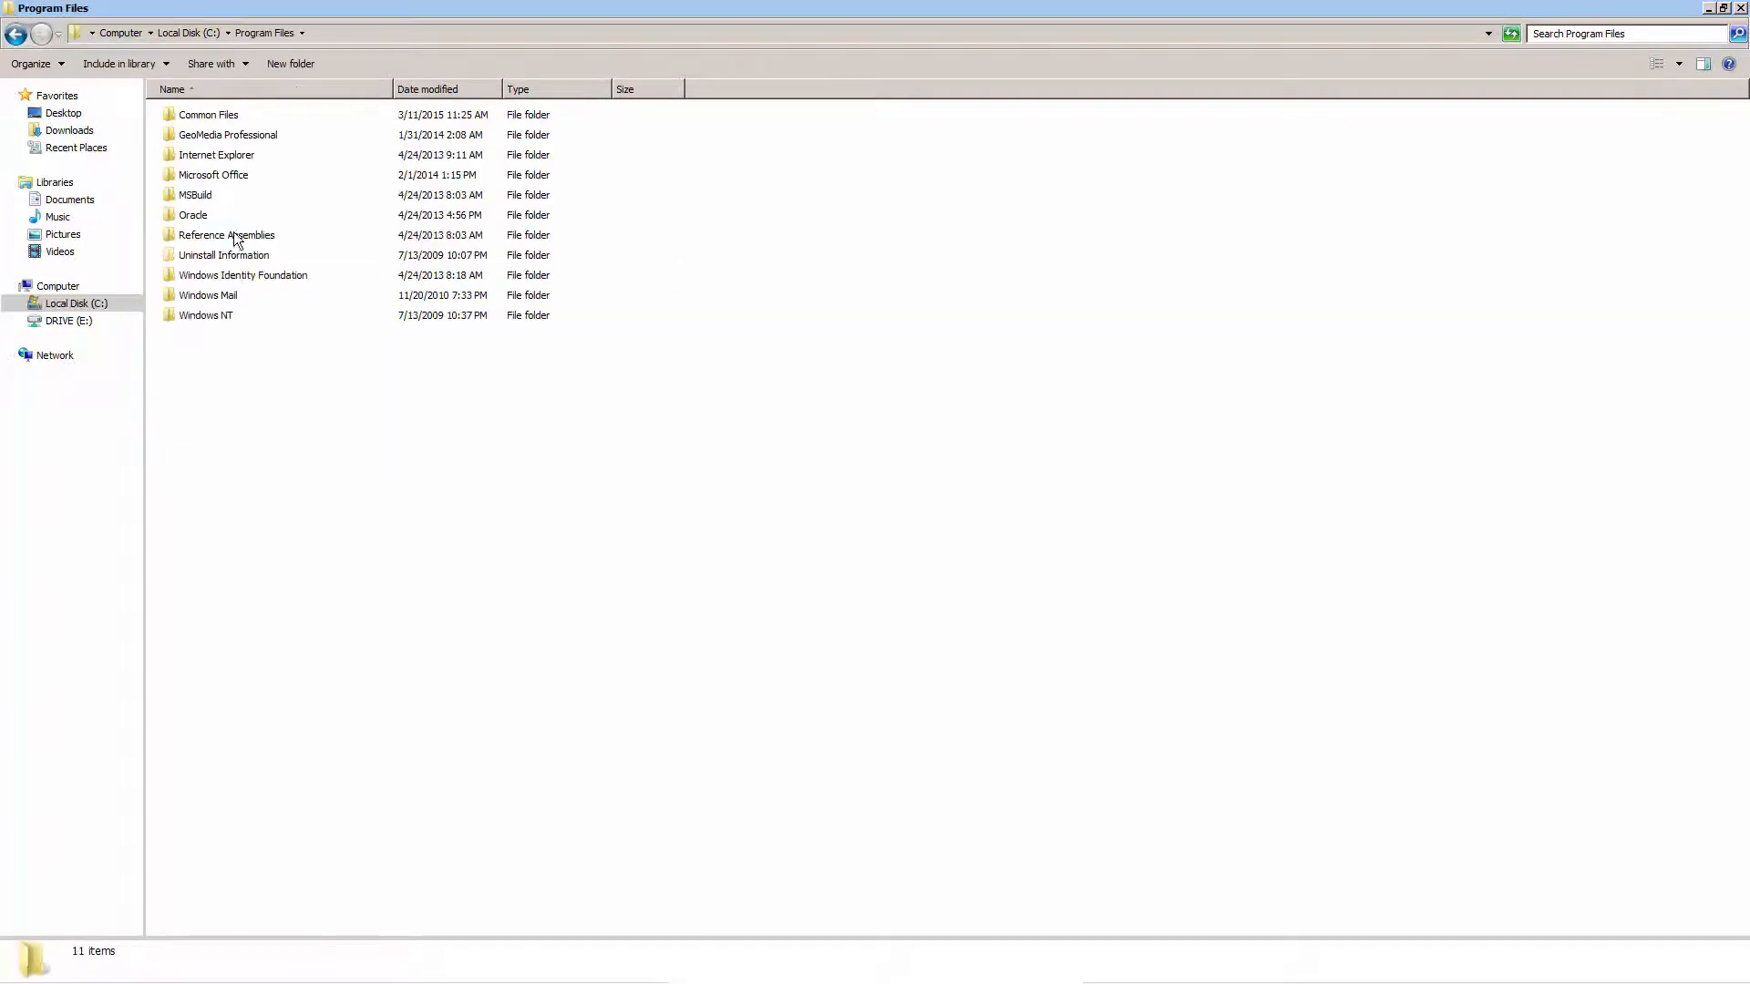
{"action": "double_click", "coordinate": [230, 114]}
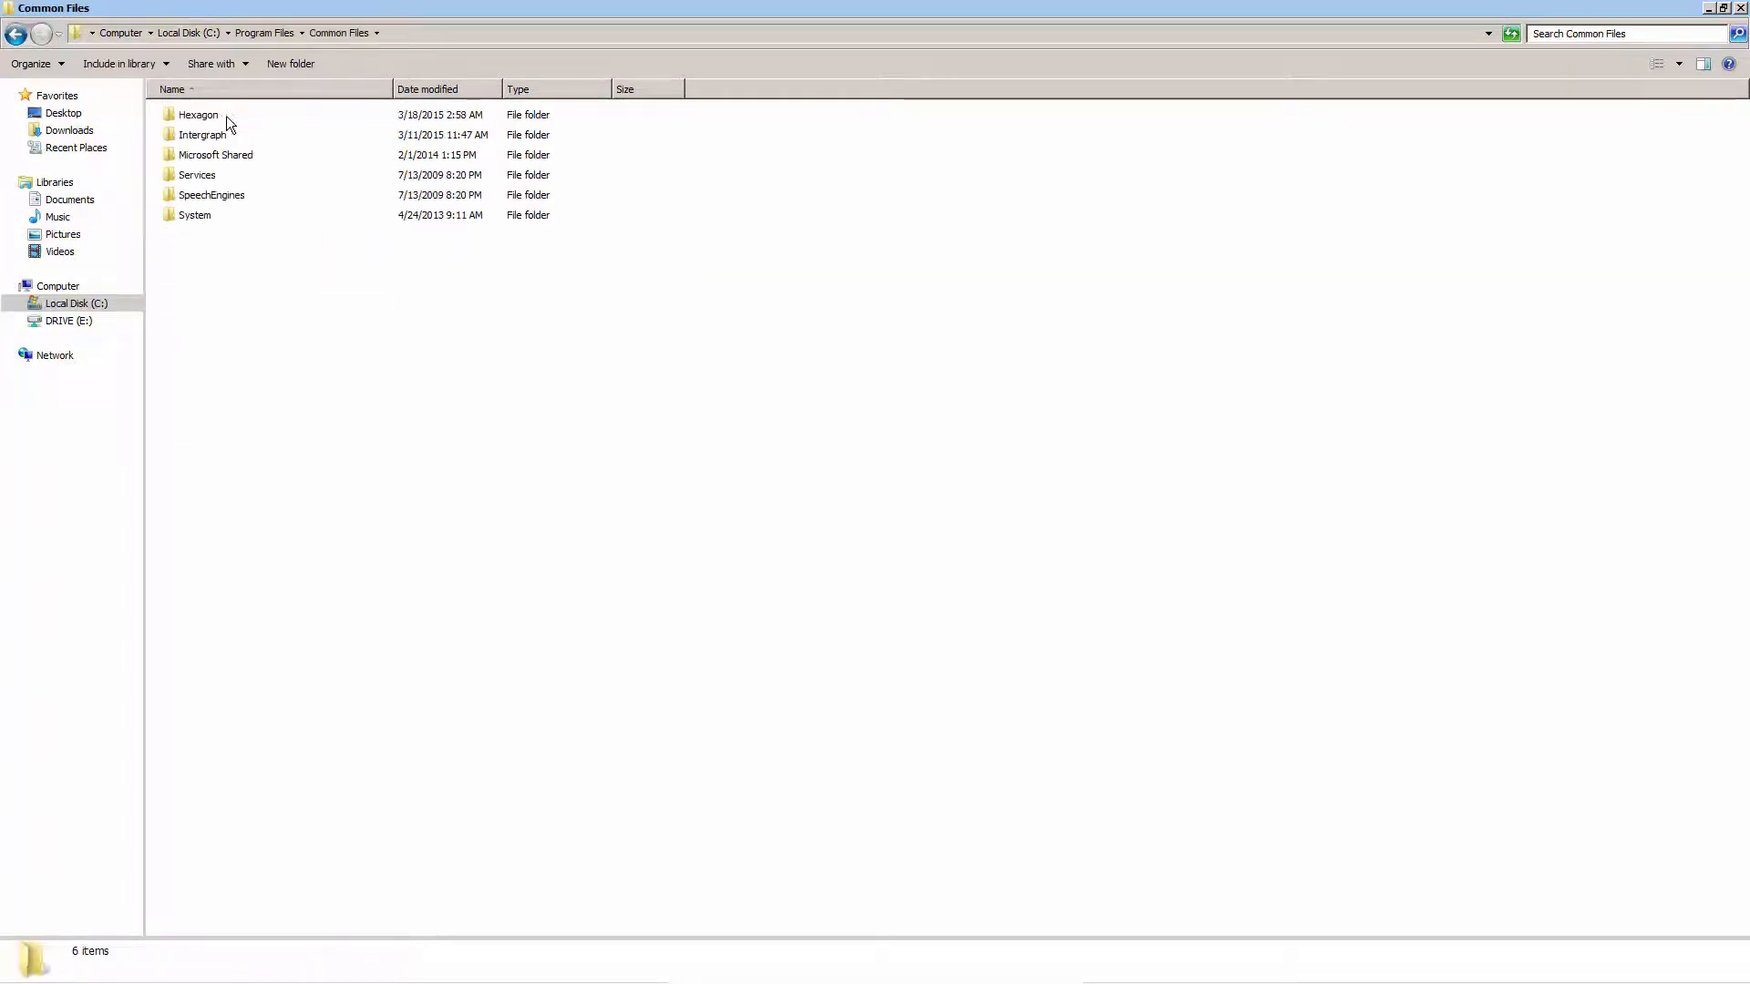
{"action": "double_click", "coordinate": [221, 117]}
{"action": "double_click", "coordinate": [222, 236]}
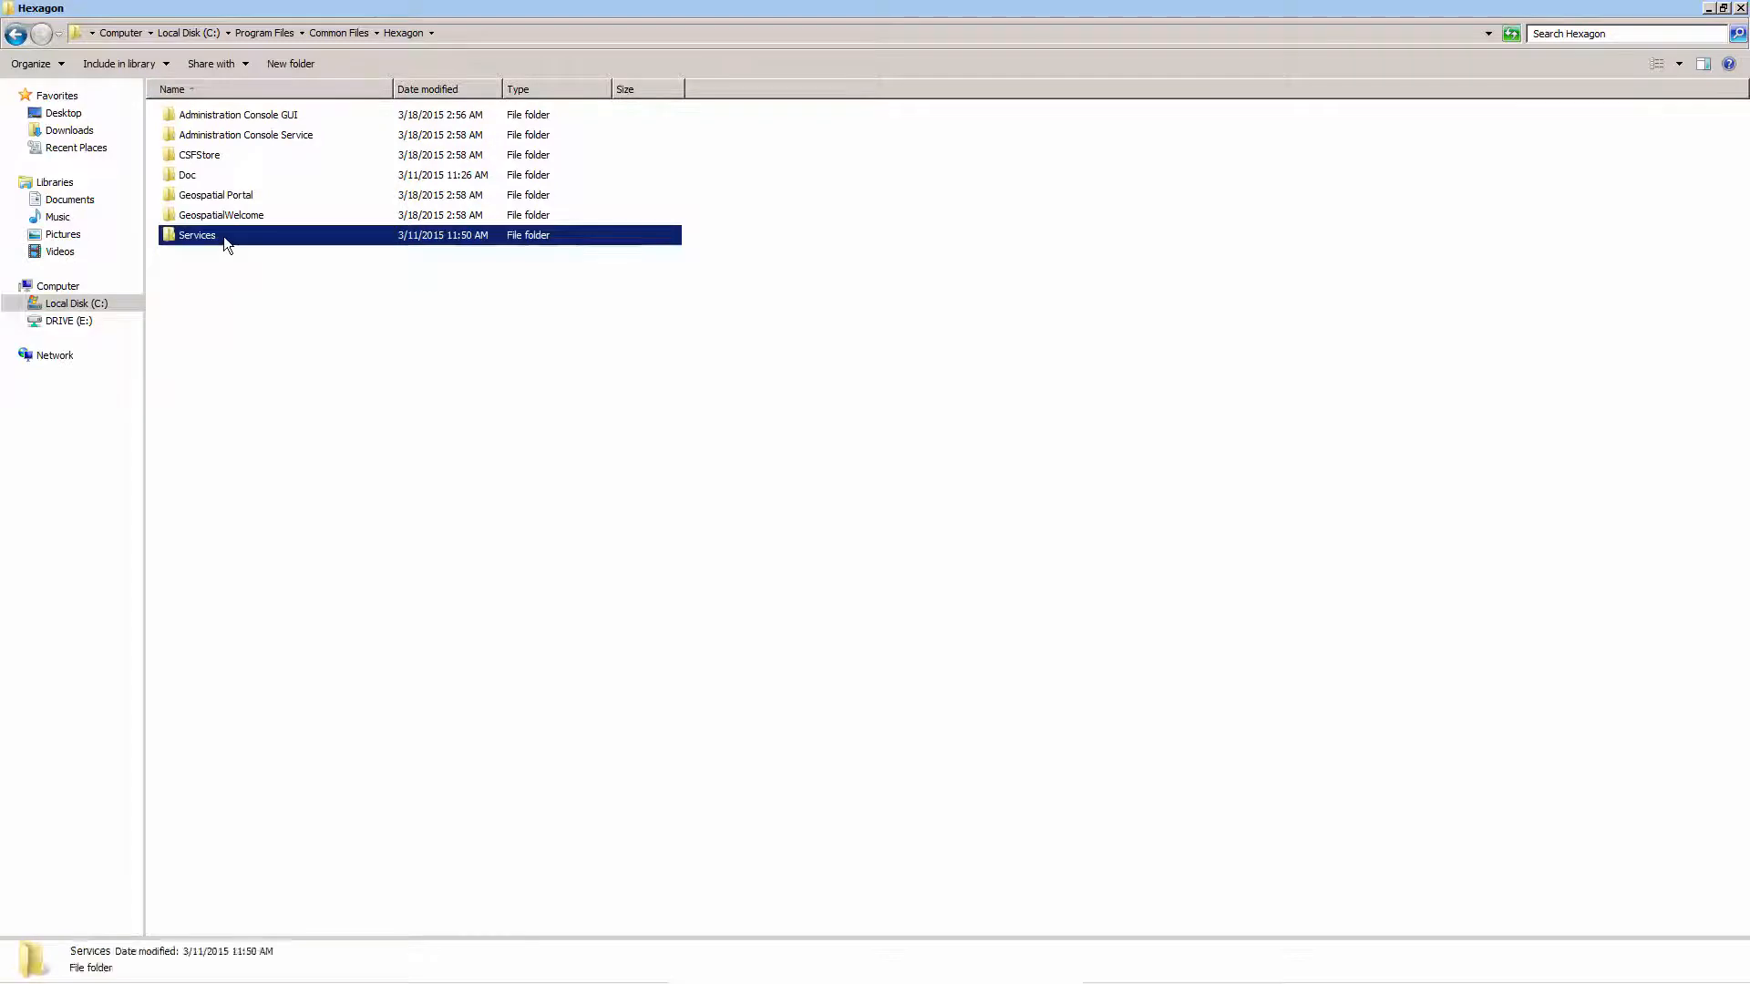
{"action": "double_click", "coordinate": [215, 155]}
{"action": "double_click", "coordinate": [227, 113]}
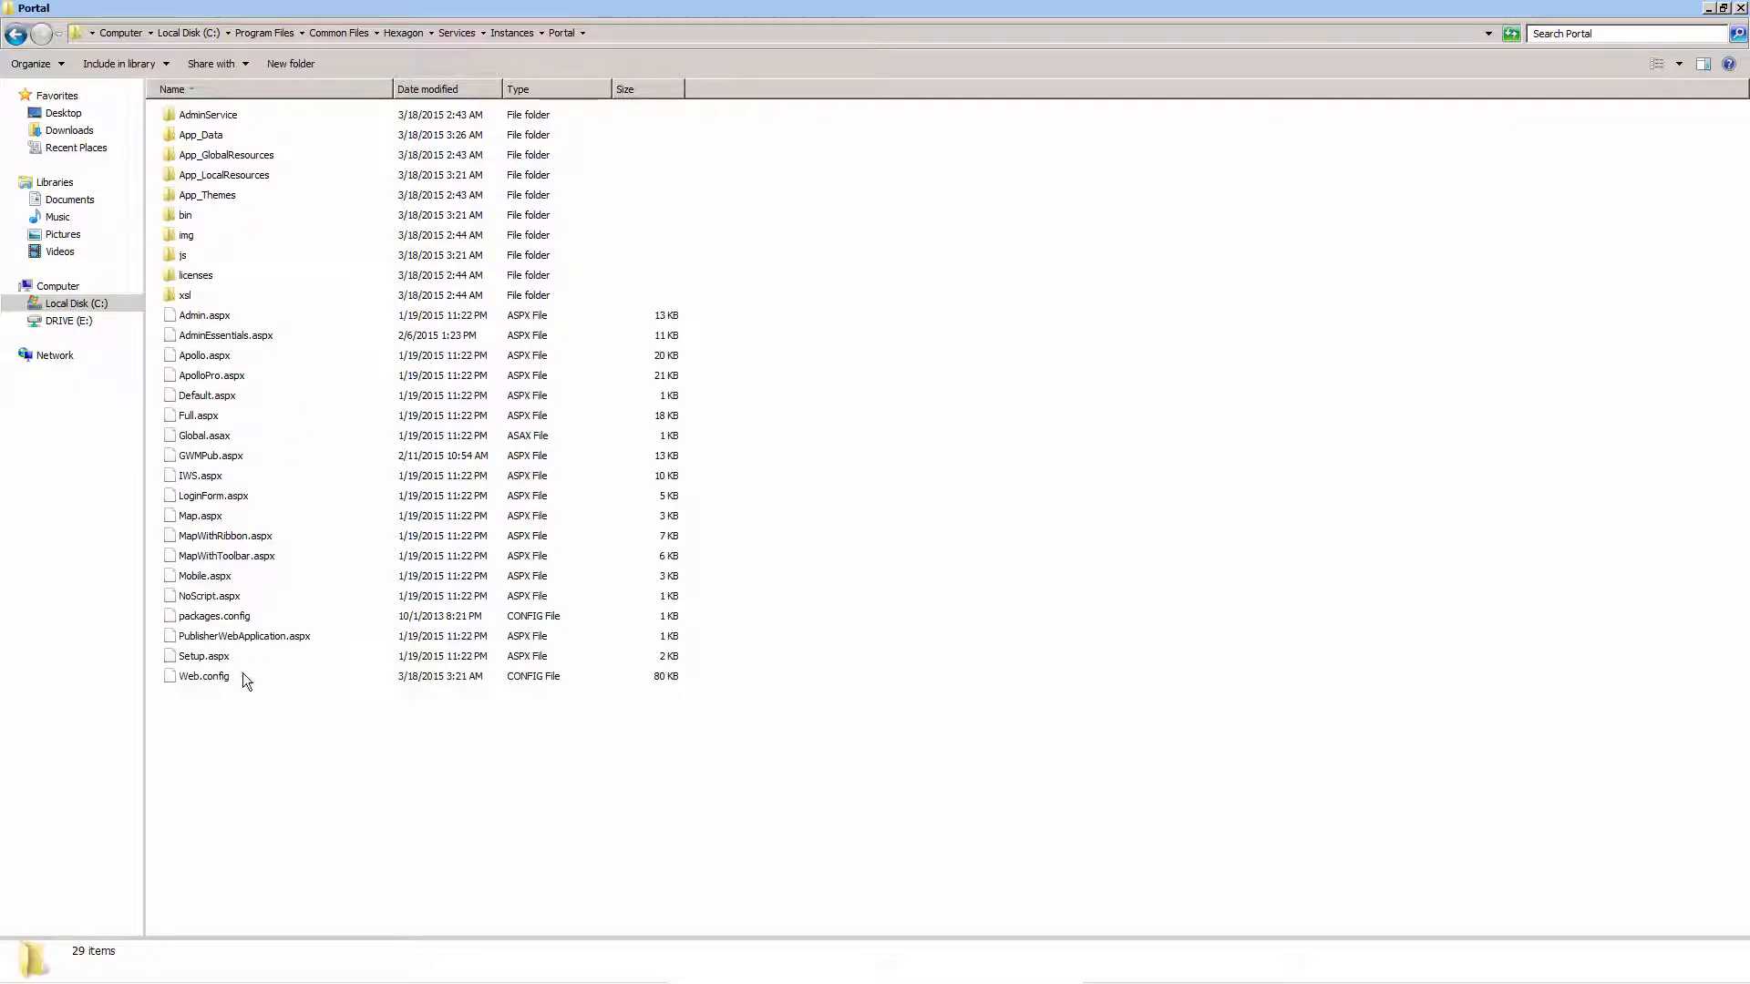
Check the terrainSource attribute of myvrMapControl in Web.config using Notepad++, and close the file and its folder
{"action": "left_click", "coordinate": [242, 680]}
{"action": "right_click", "coordinate": [274, 681]}
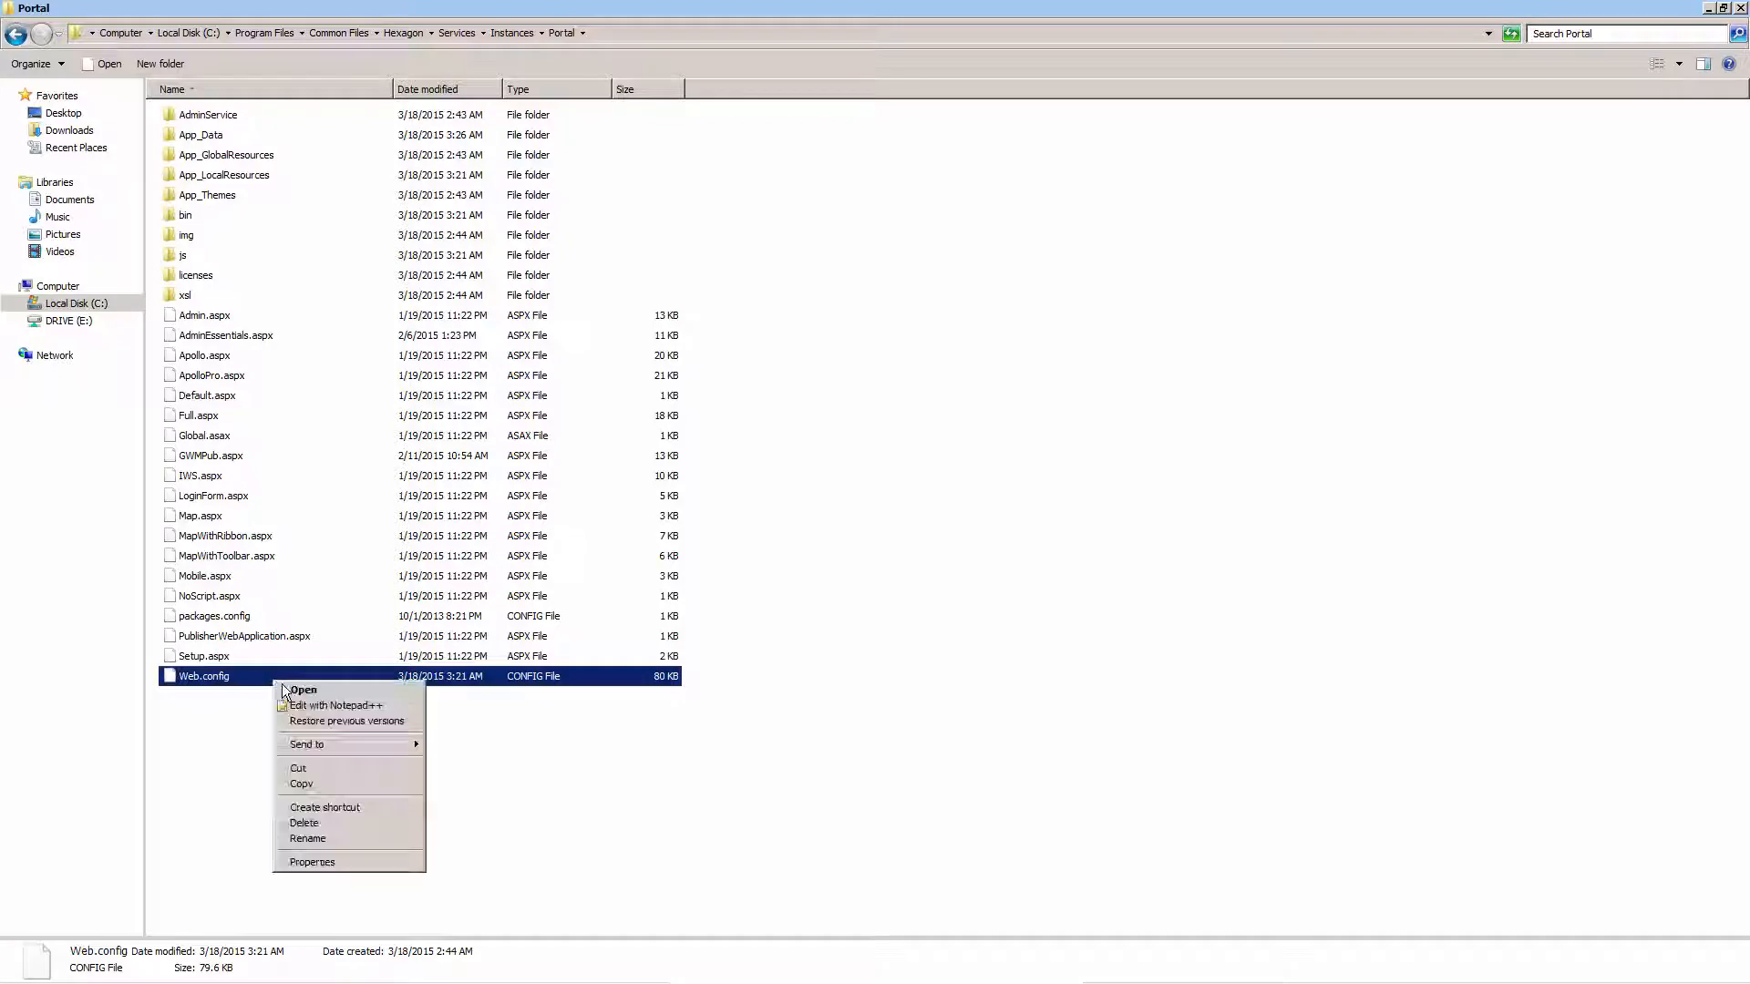
{"action": "left_click", "coordinate": [339, 704]}
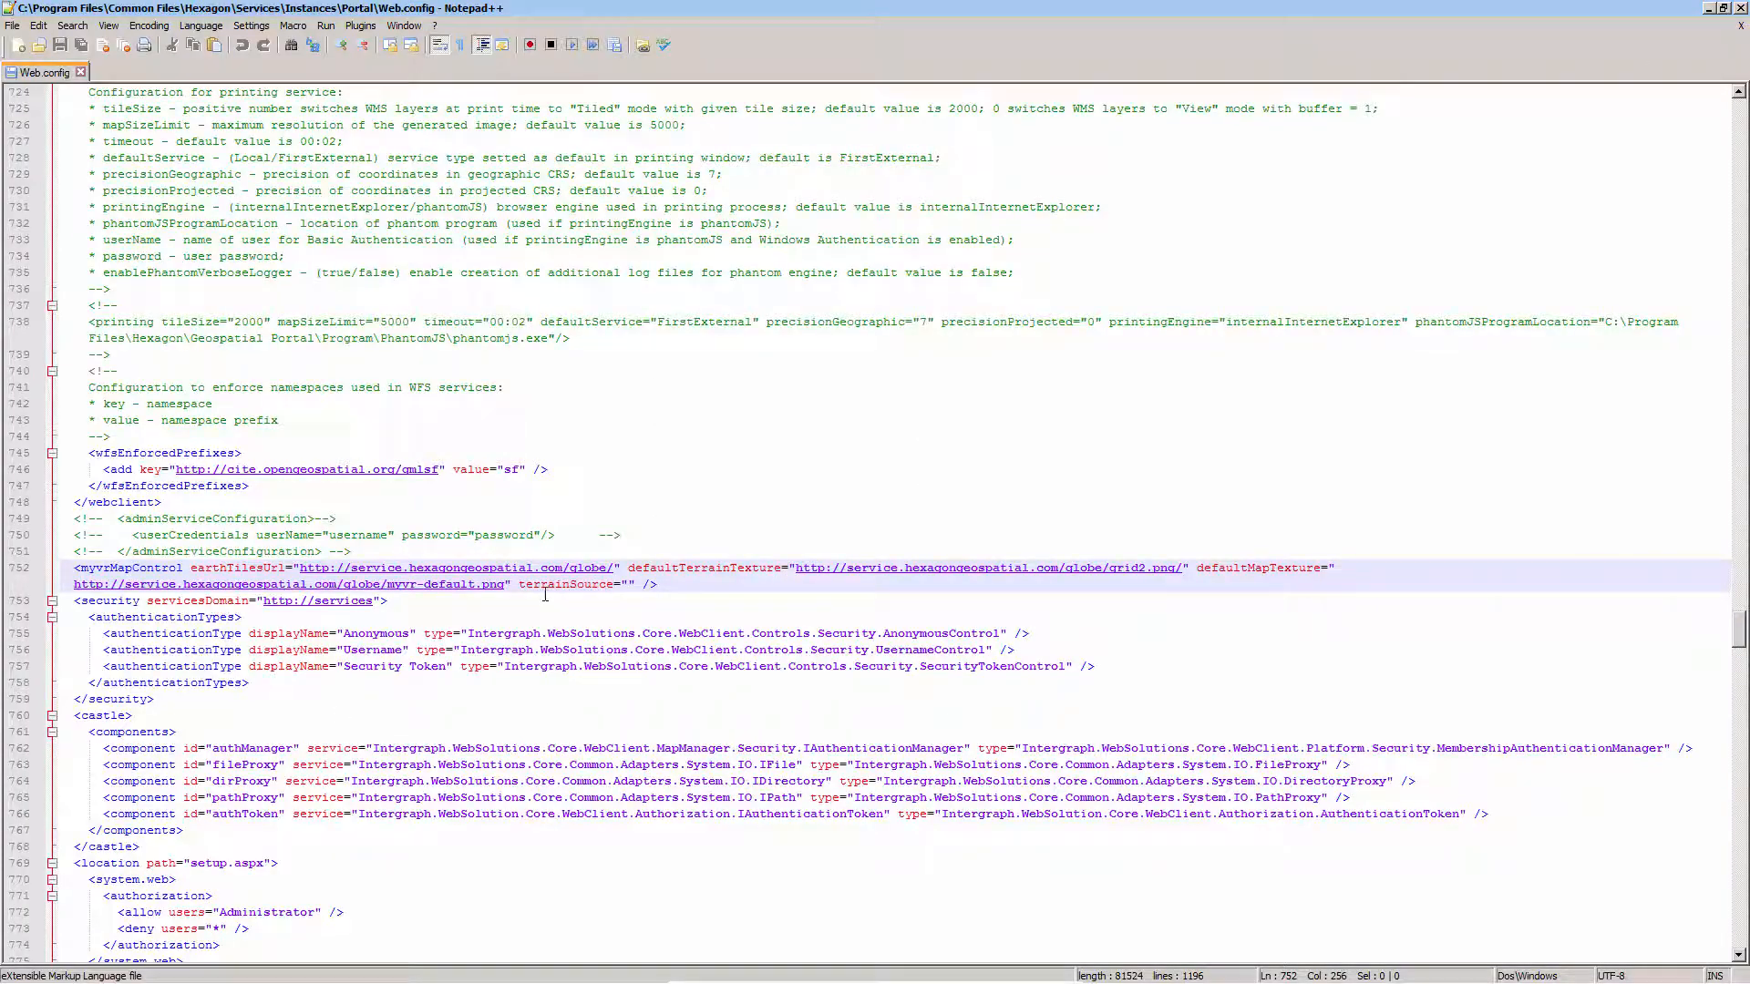
{"action": "left_click", "coordinate": [519, 584]}
{"action": "left_click_drag", "start_coordinate": [521, 584], "coordinate": [636, 584]}
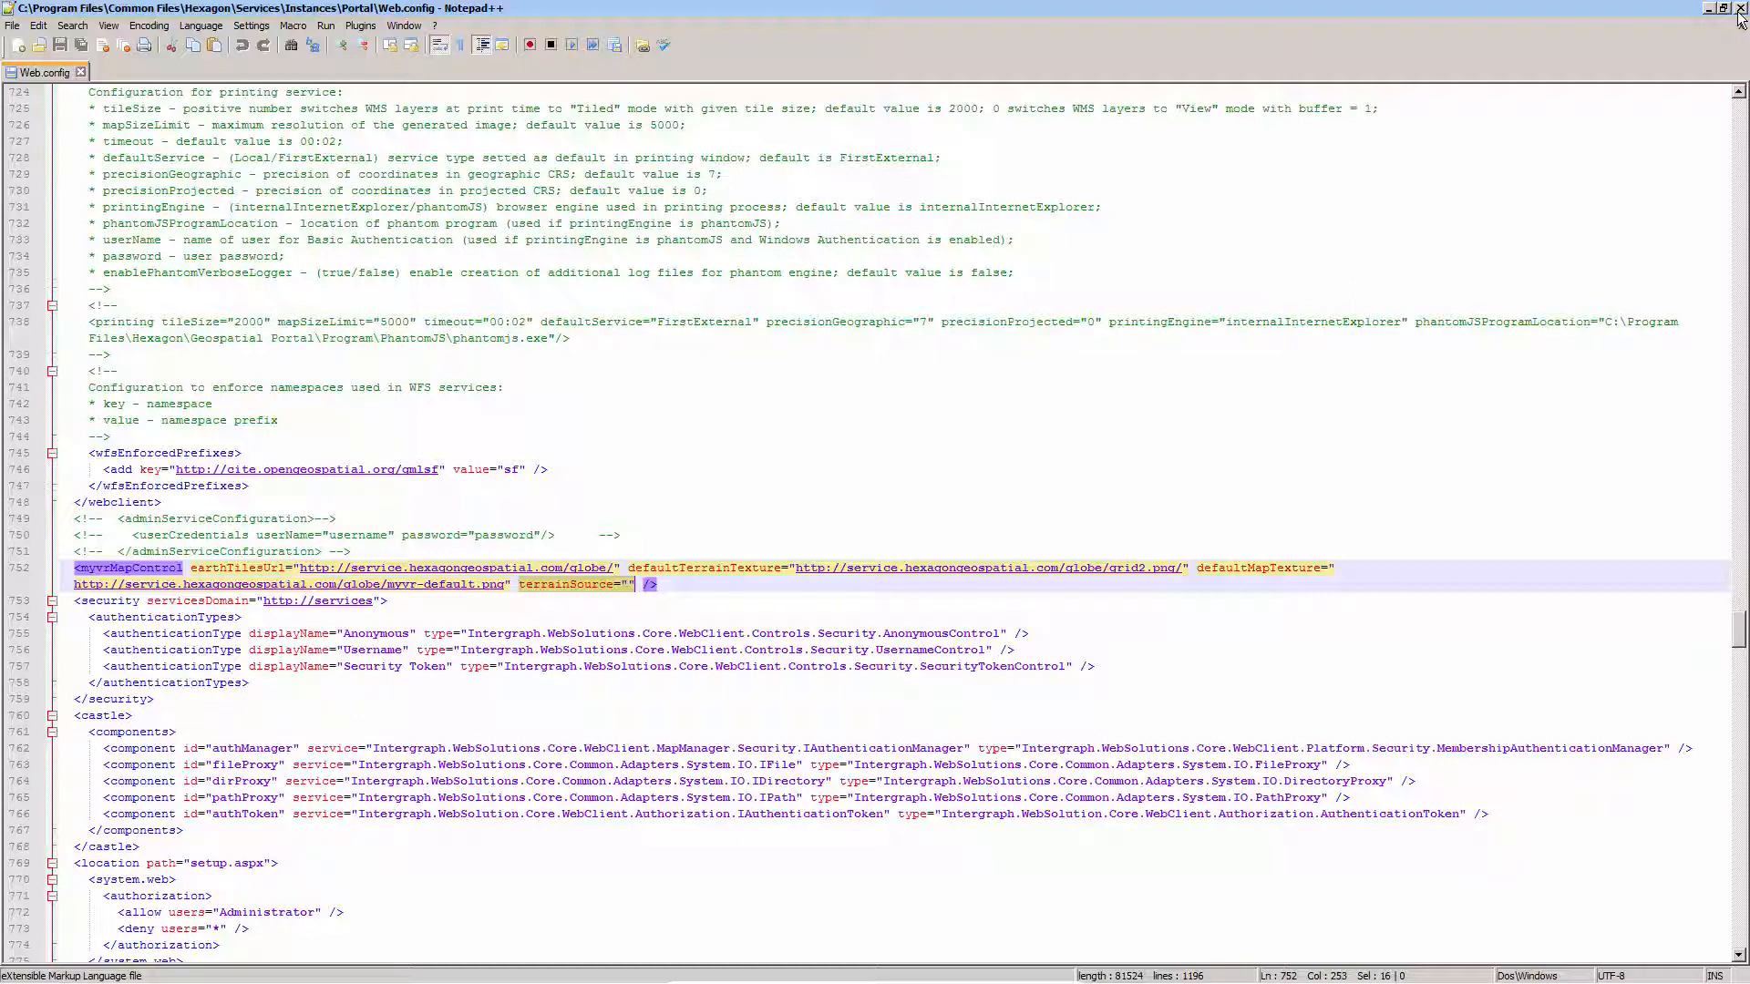
{"action": "left_click", "coordinate": [1740, 11]}
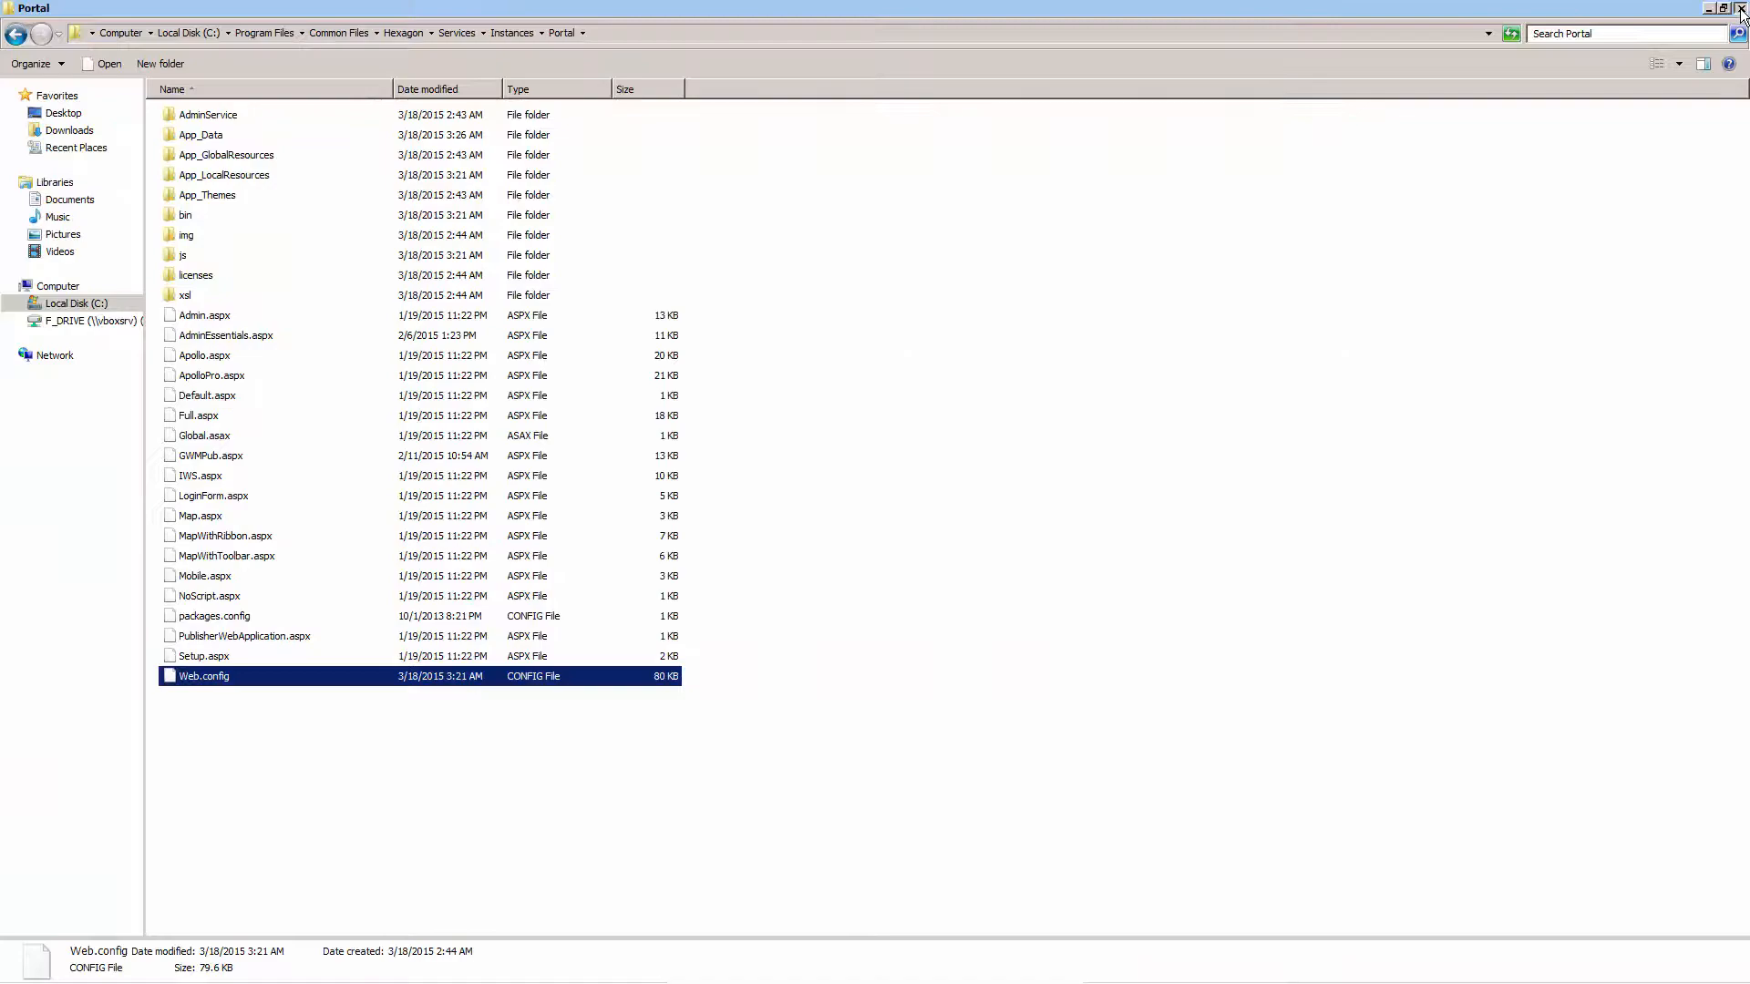
{"action": "left_click", "coordinate": [1741, 11]}
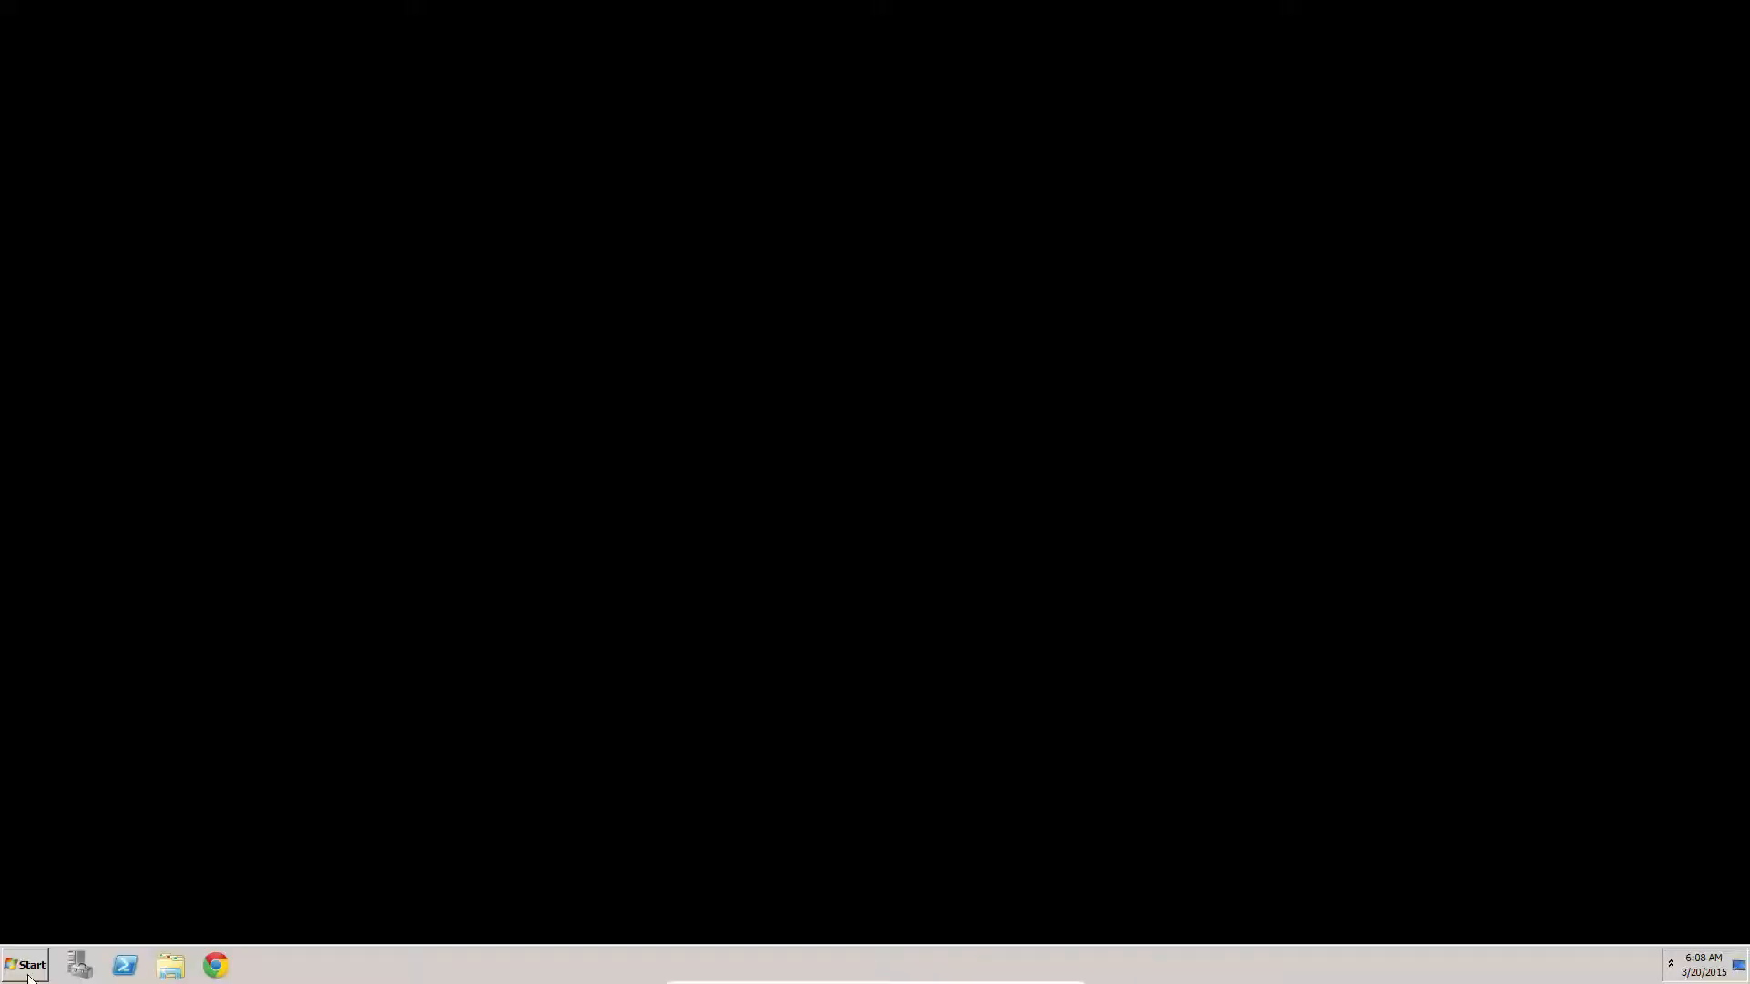
Open the computer's Environment Variables from the advanced system settings
{"action": "left_click", "coordinate": [28, 966]}
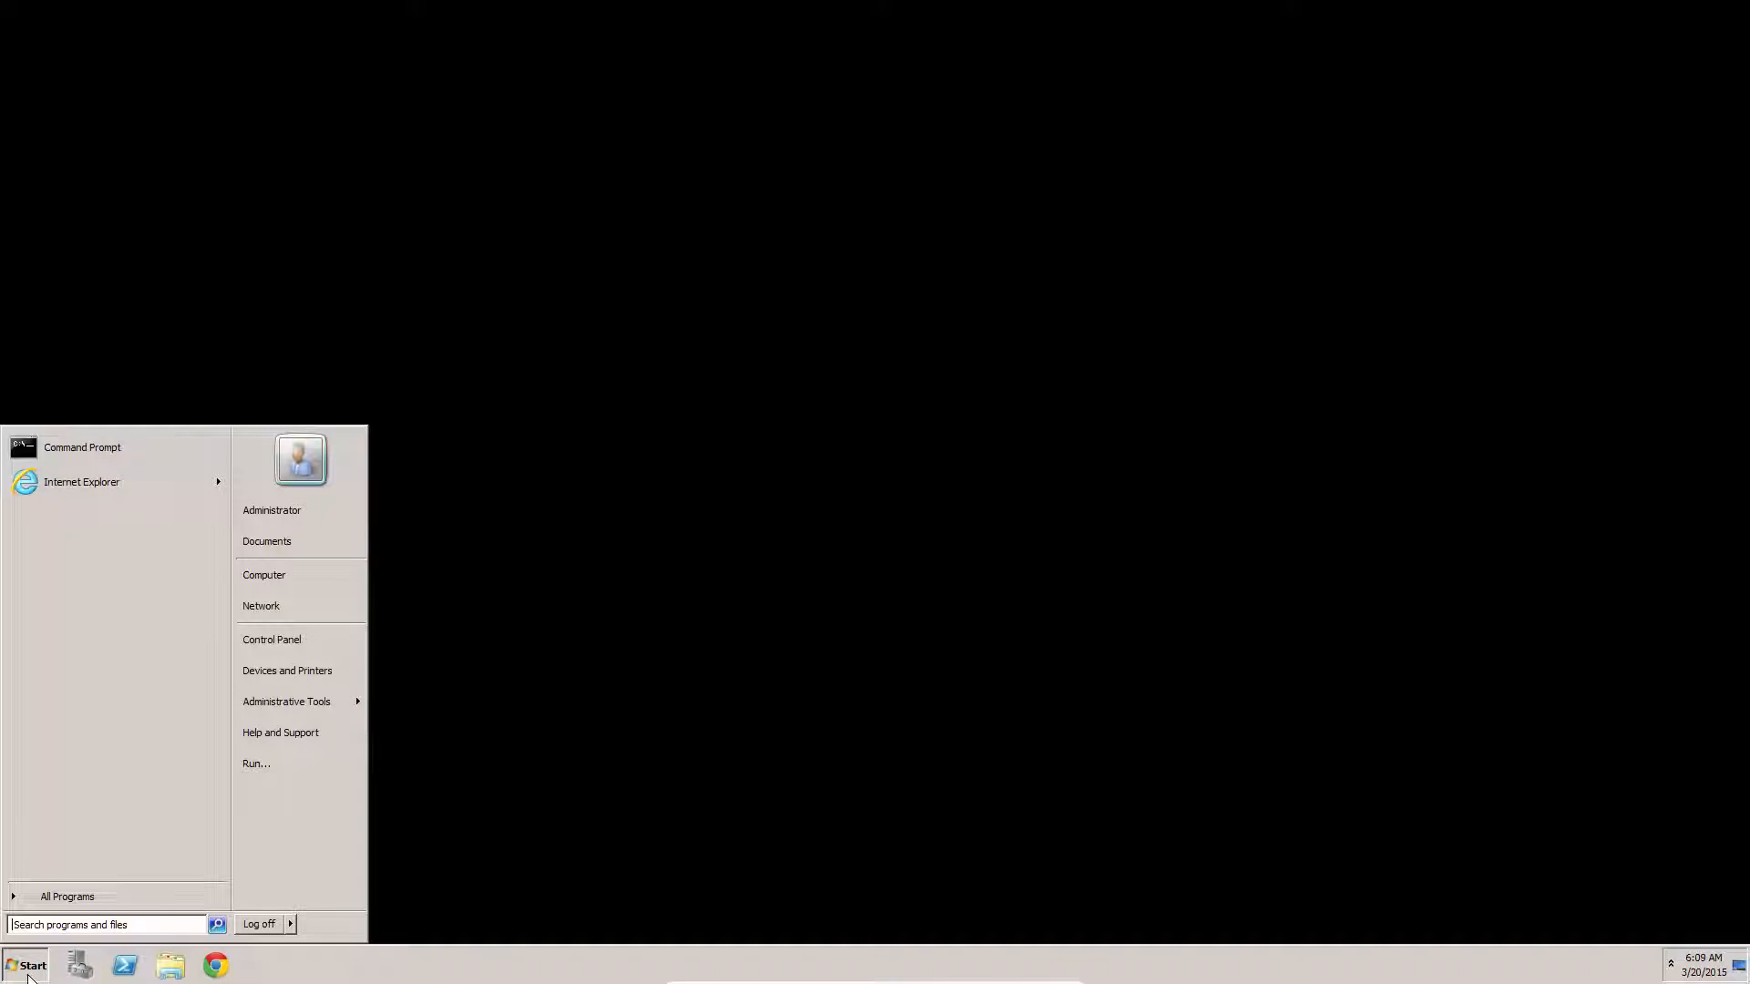
{"action": "right_click", "coordinate": [342, 576]}
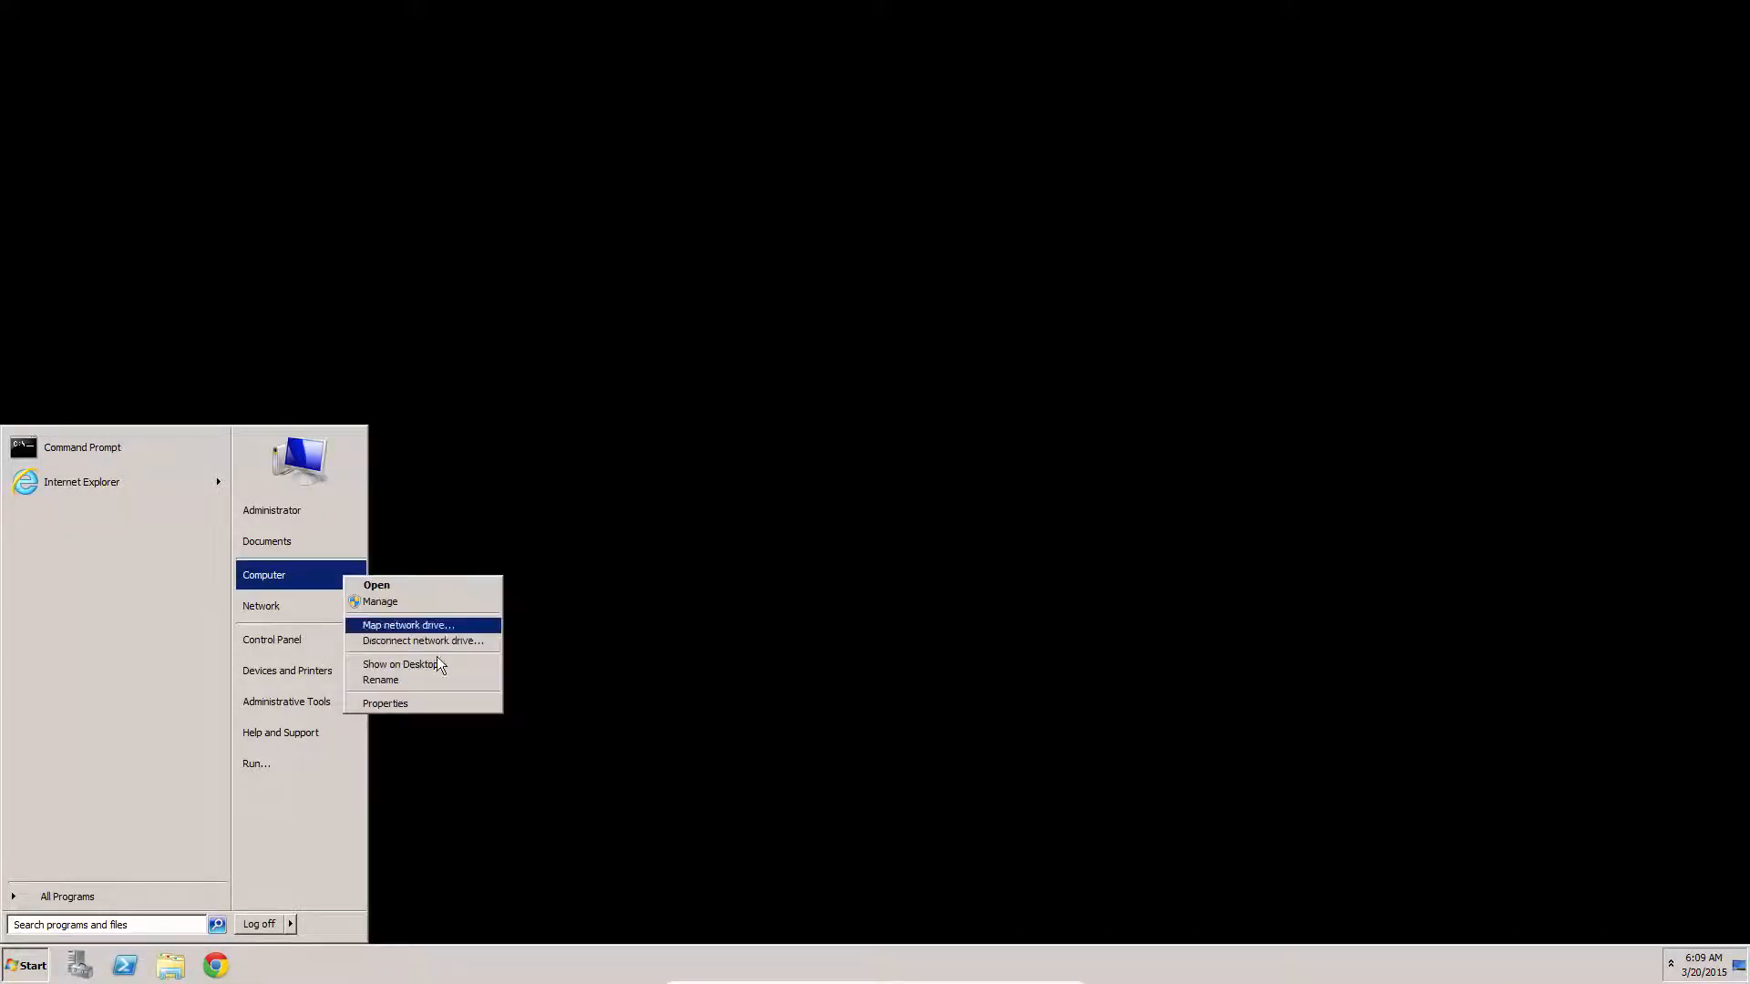
{"action": "left_click", "coordinate": [434, 702]}
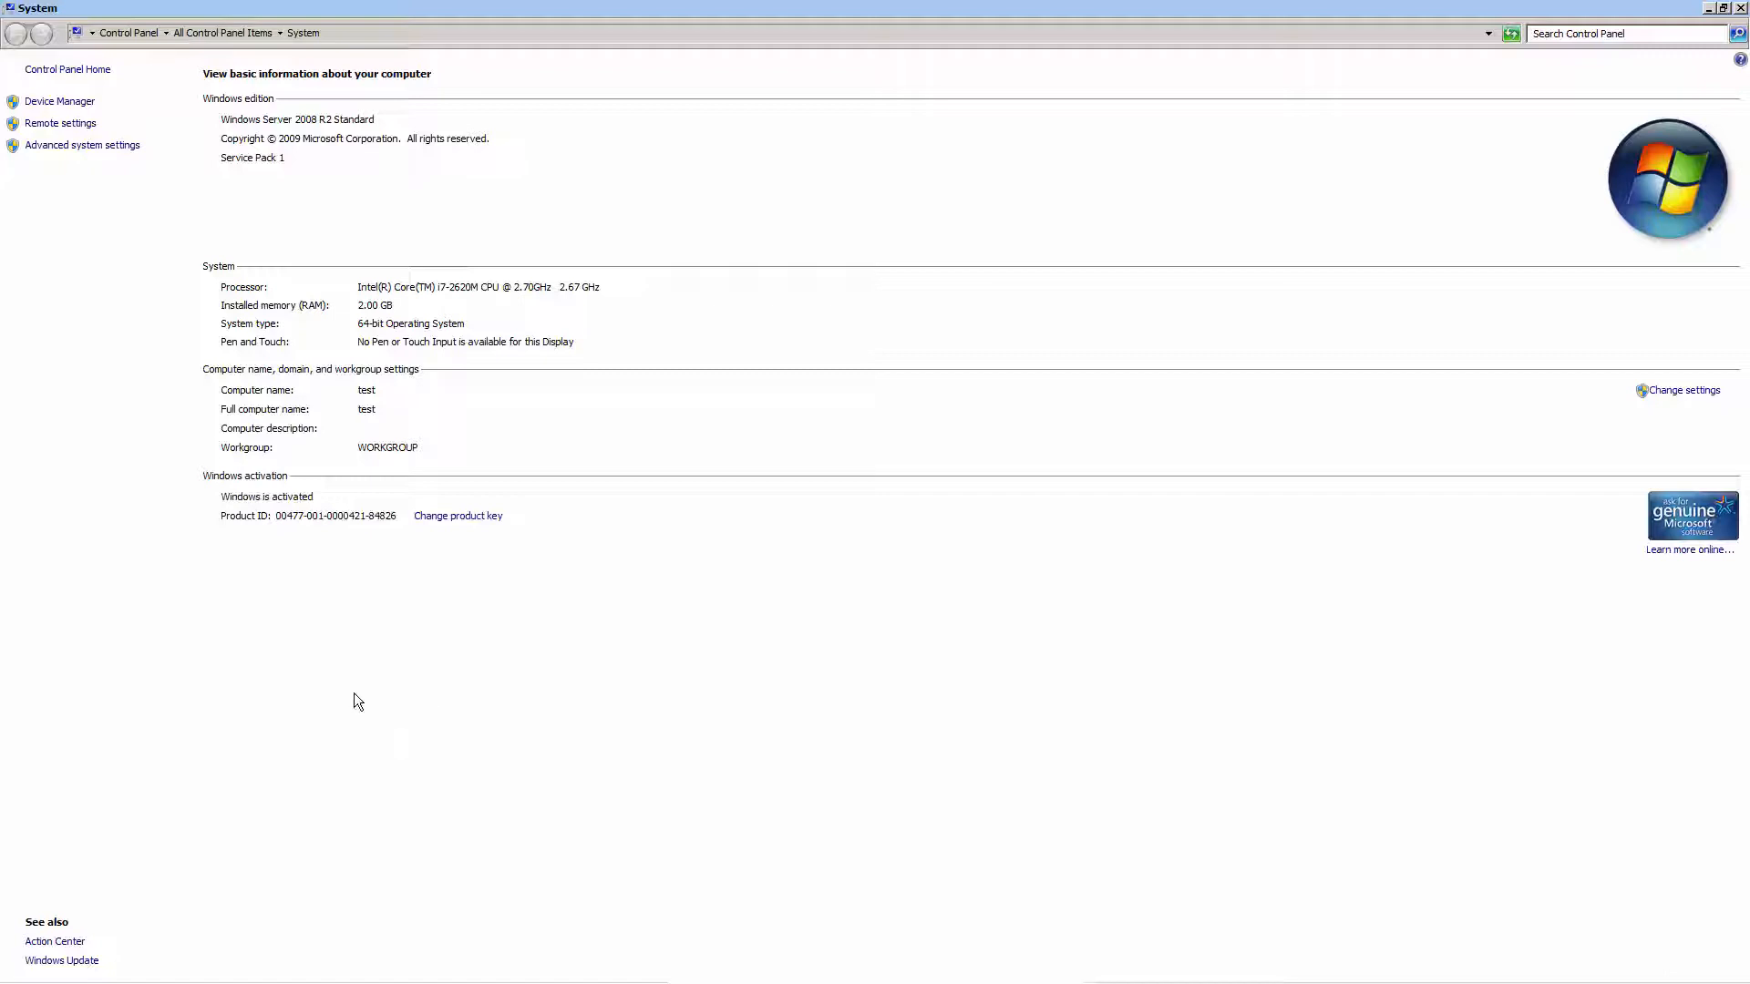
{"action": "left_click", "coordinate": [103, 147]}
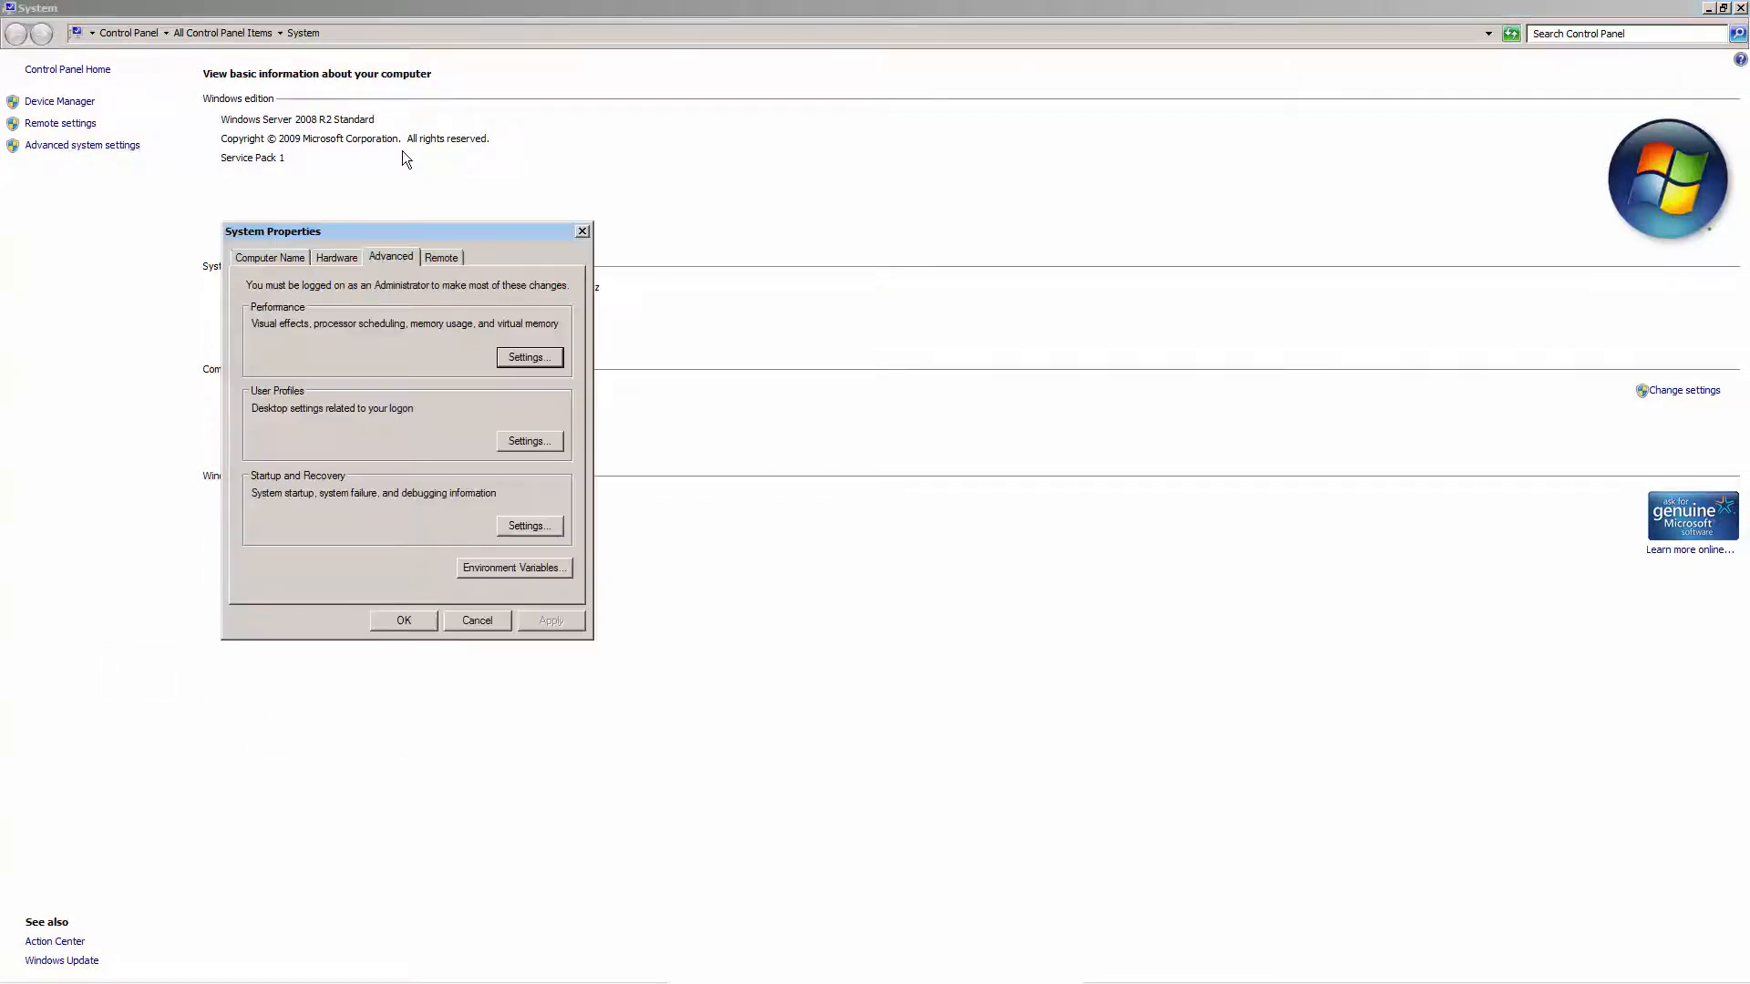
{"action": "left_click", "coordinate": [472, 566]}
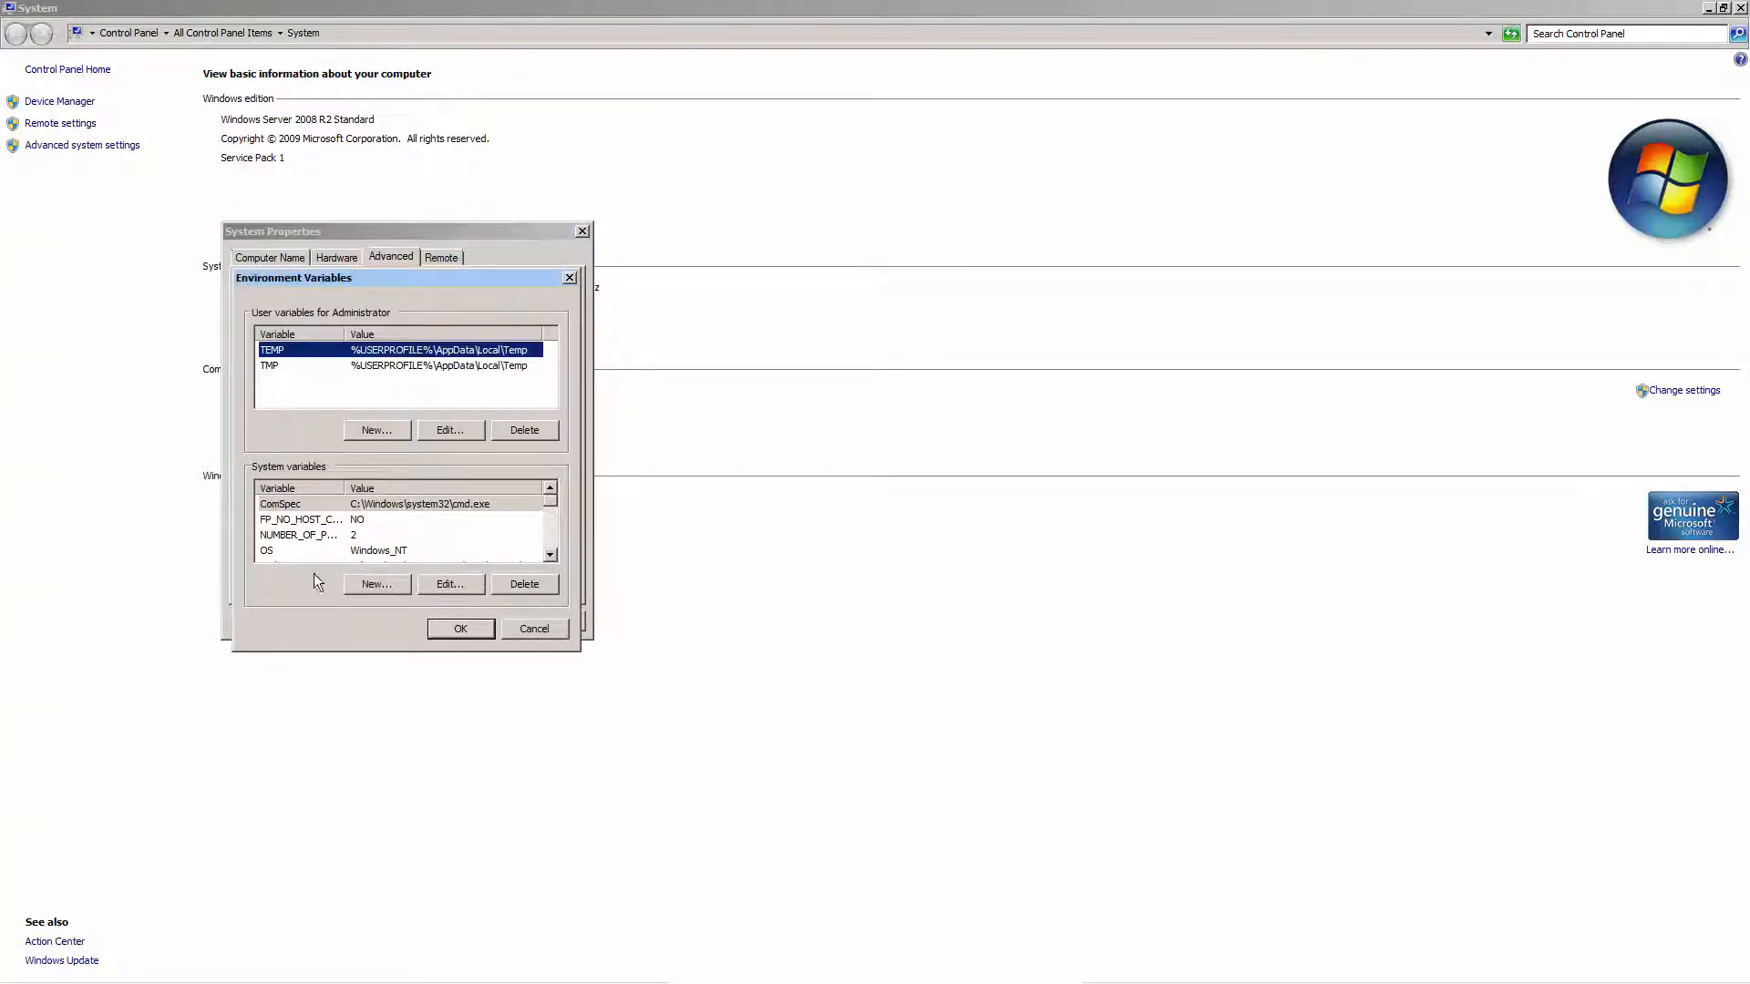
Add the system variable GDAL_DATA with the value C:\Program Files (x86)\Hexagon\mTransformer\CSV, accept the settings and close the system properties
{"action": "left_click", "coordinate": [364, 588]}
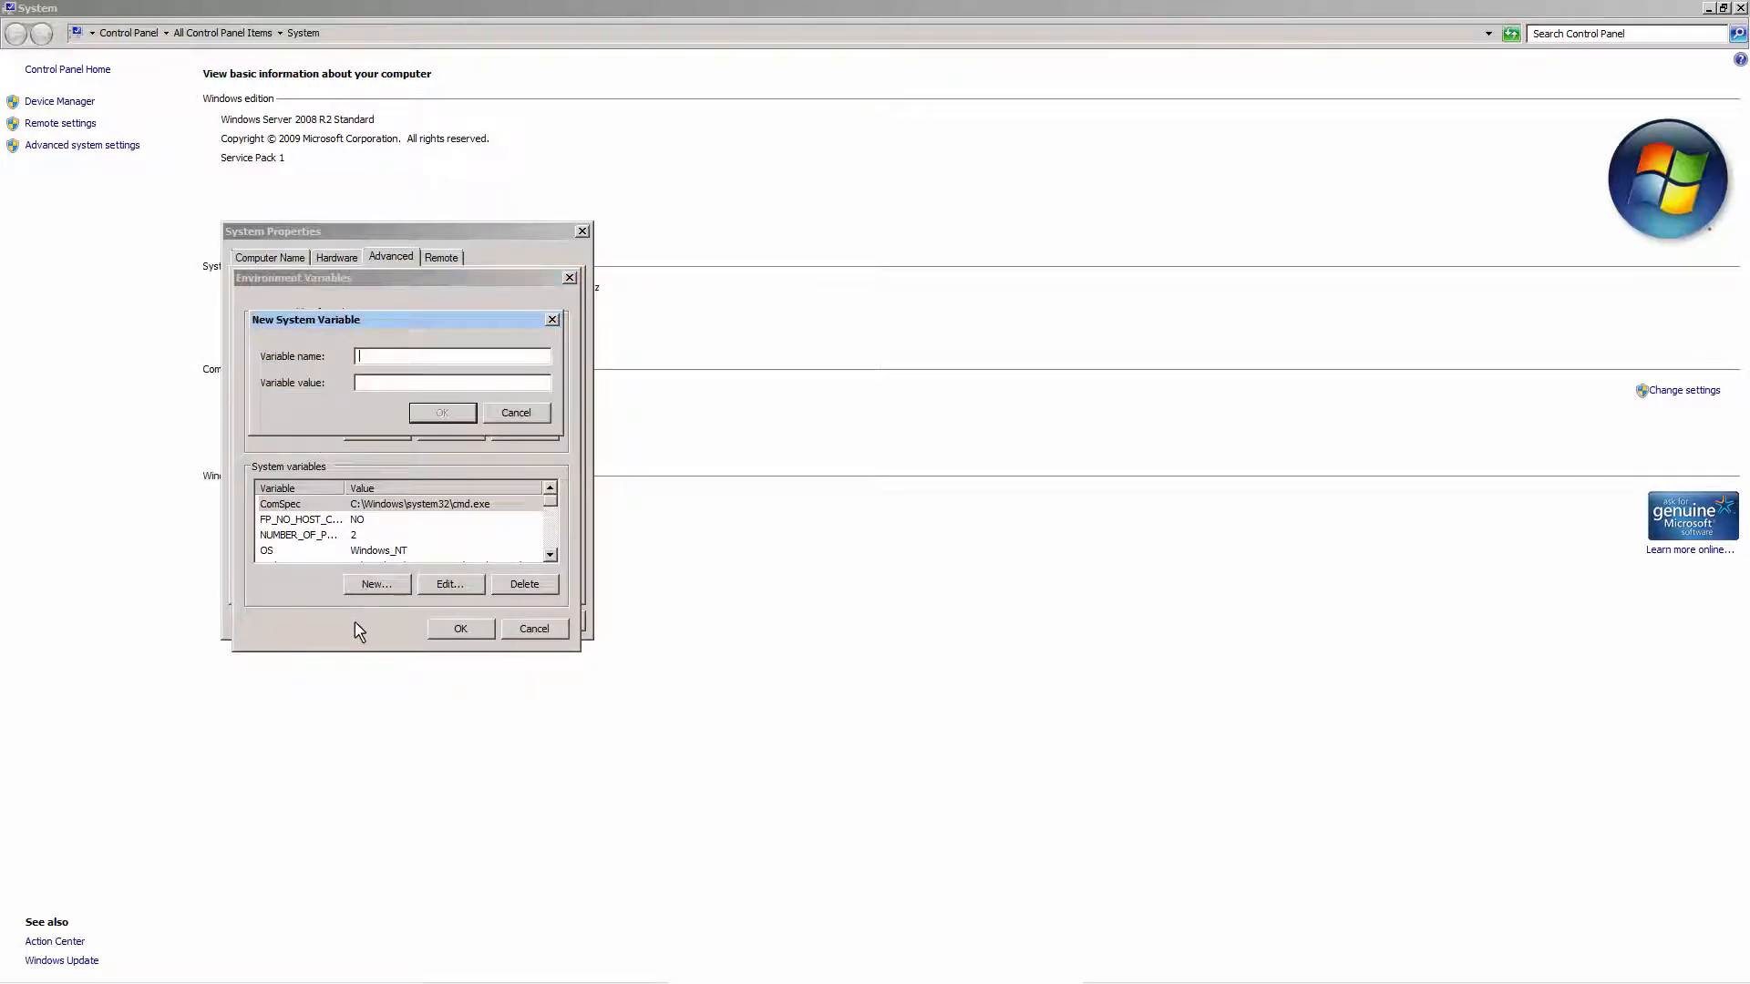
{"action": "type", "text": "GDAL_DATA"}
{"action": "key", "text": "Tab"}
{"action": "type", "text": "C:\\Program Files (x86"}
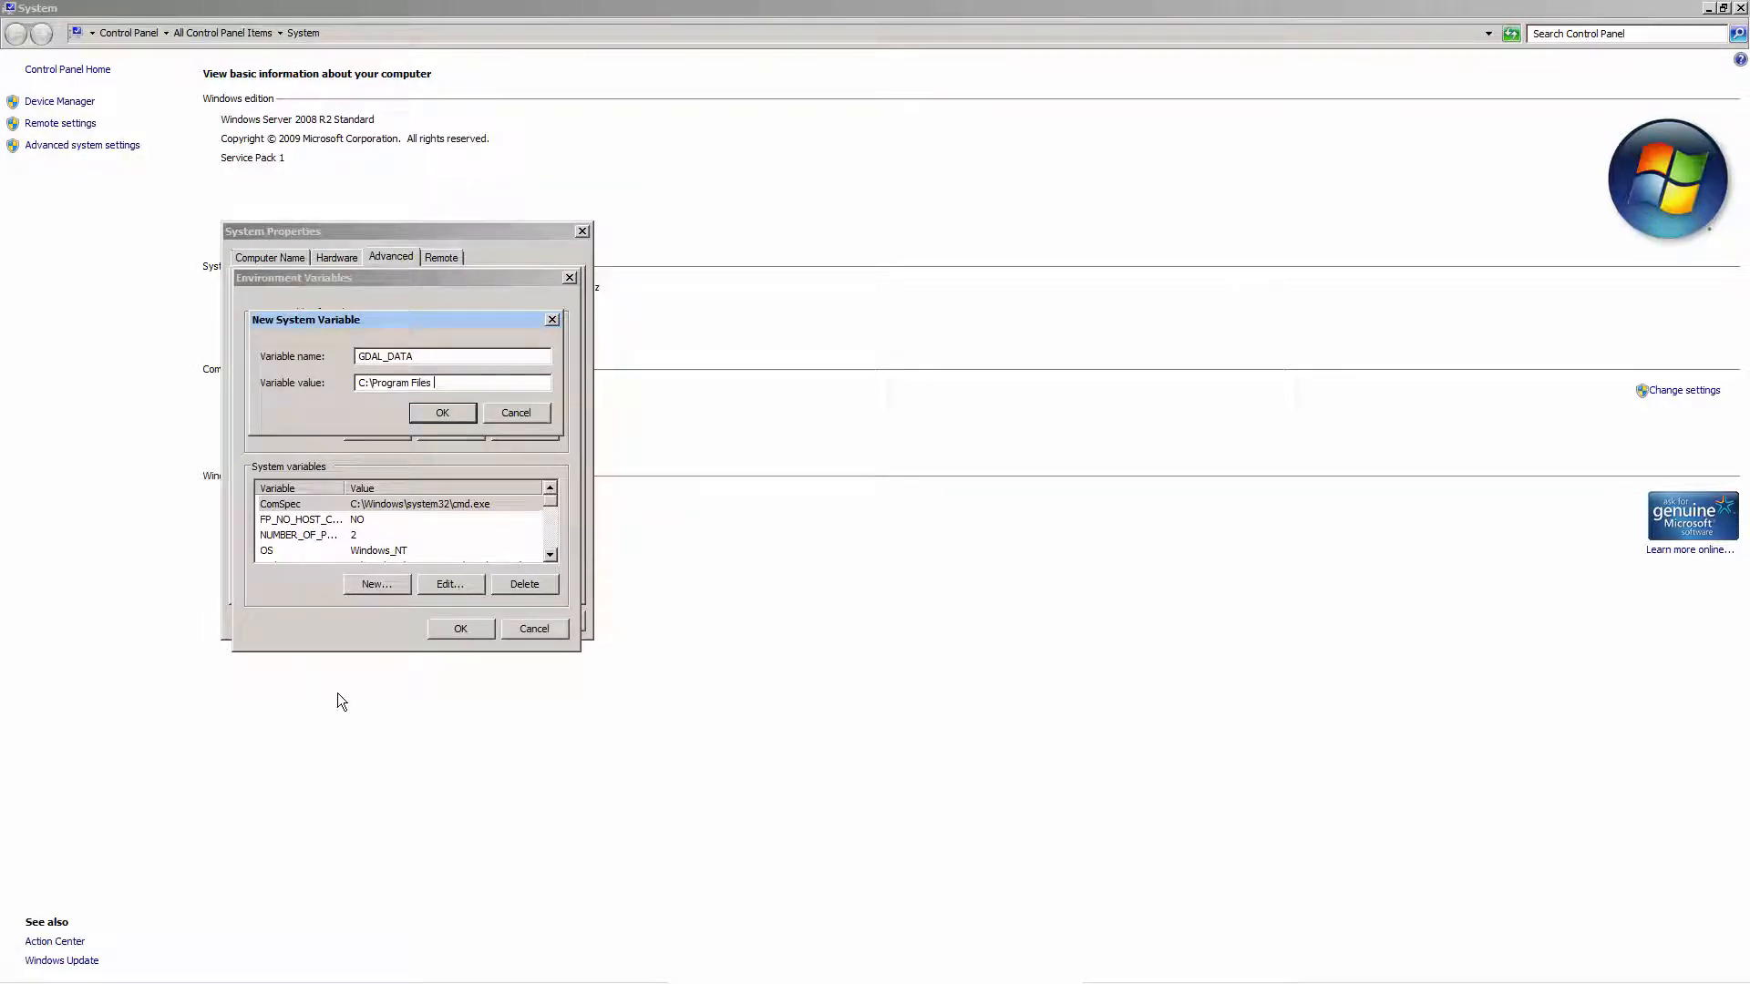
{"action": "type", "text": ")\\Hexagon\\mTransformer\\CSV"}
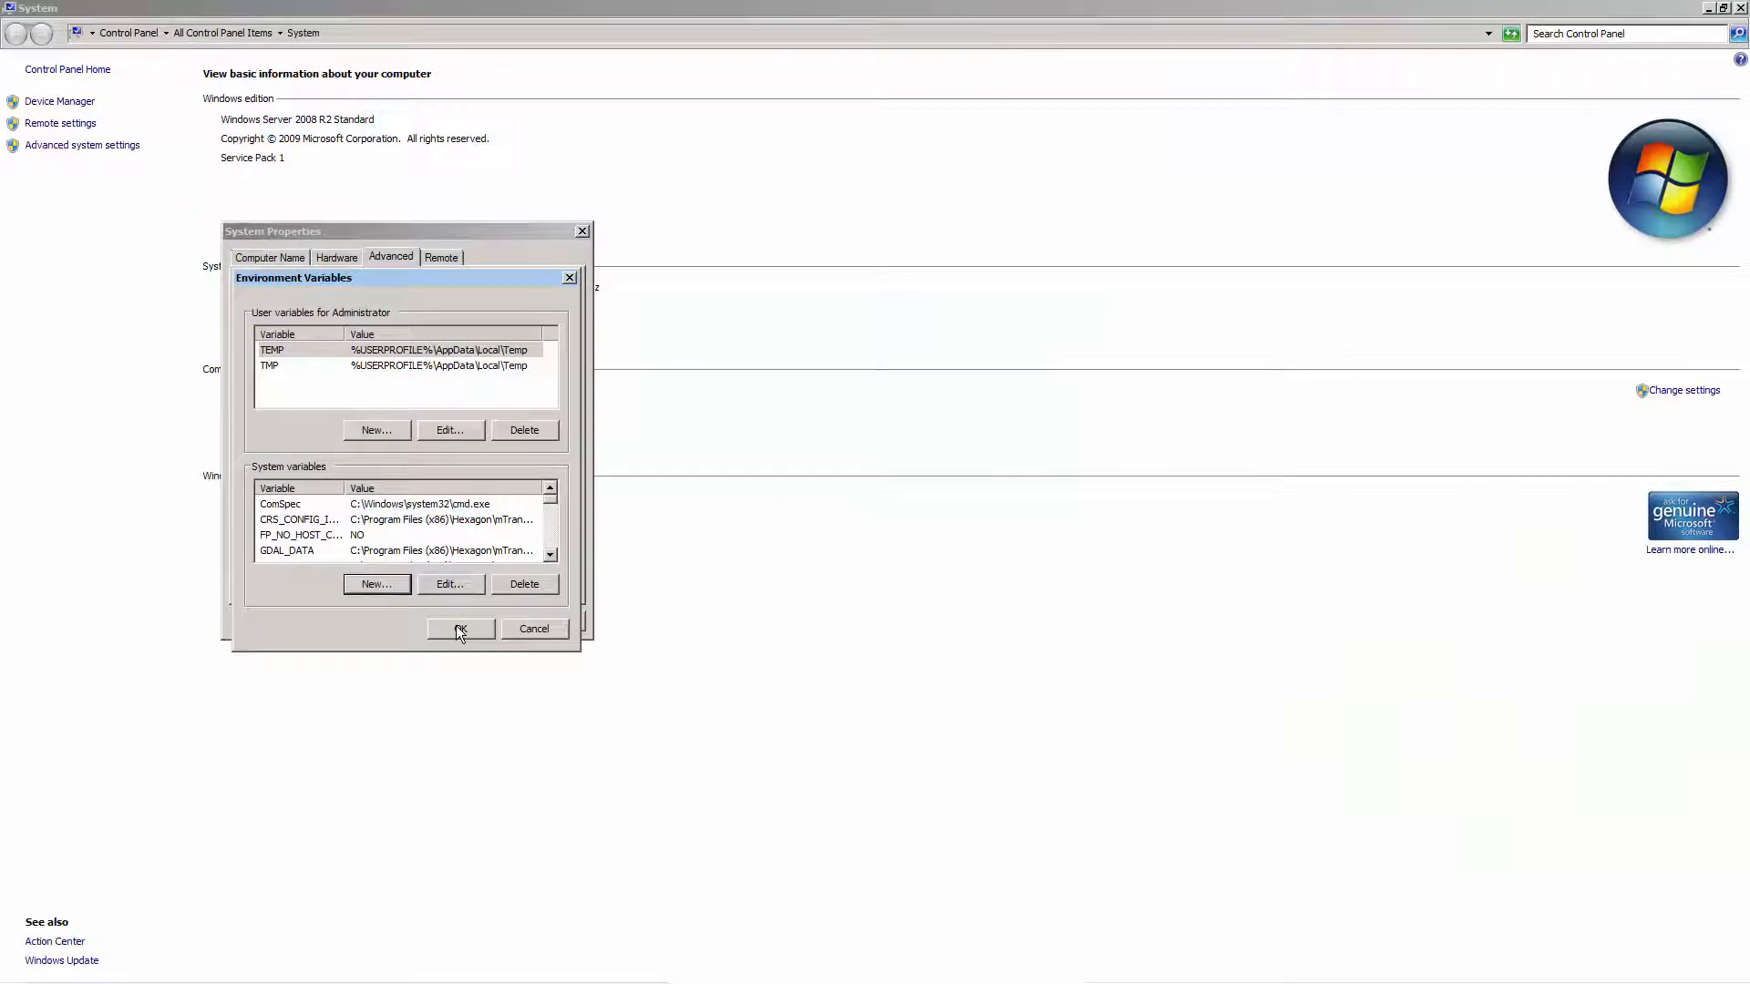
{"action": "left_click", "coordinate": [459, 629]}
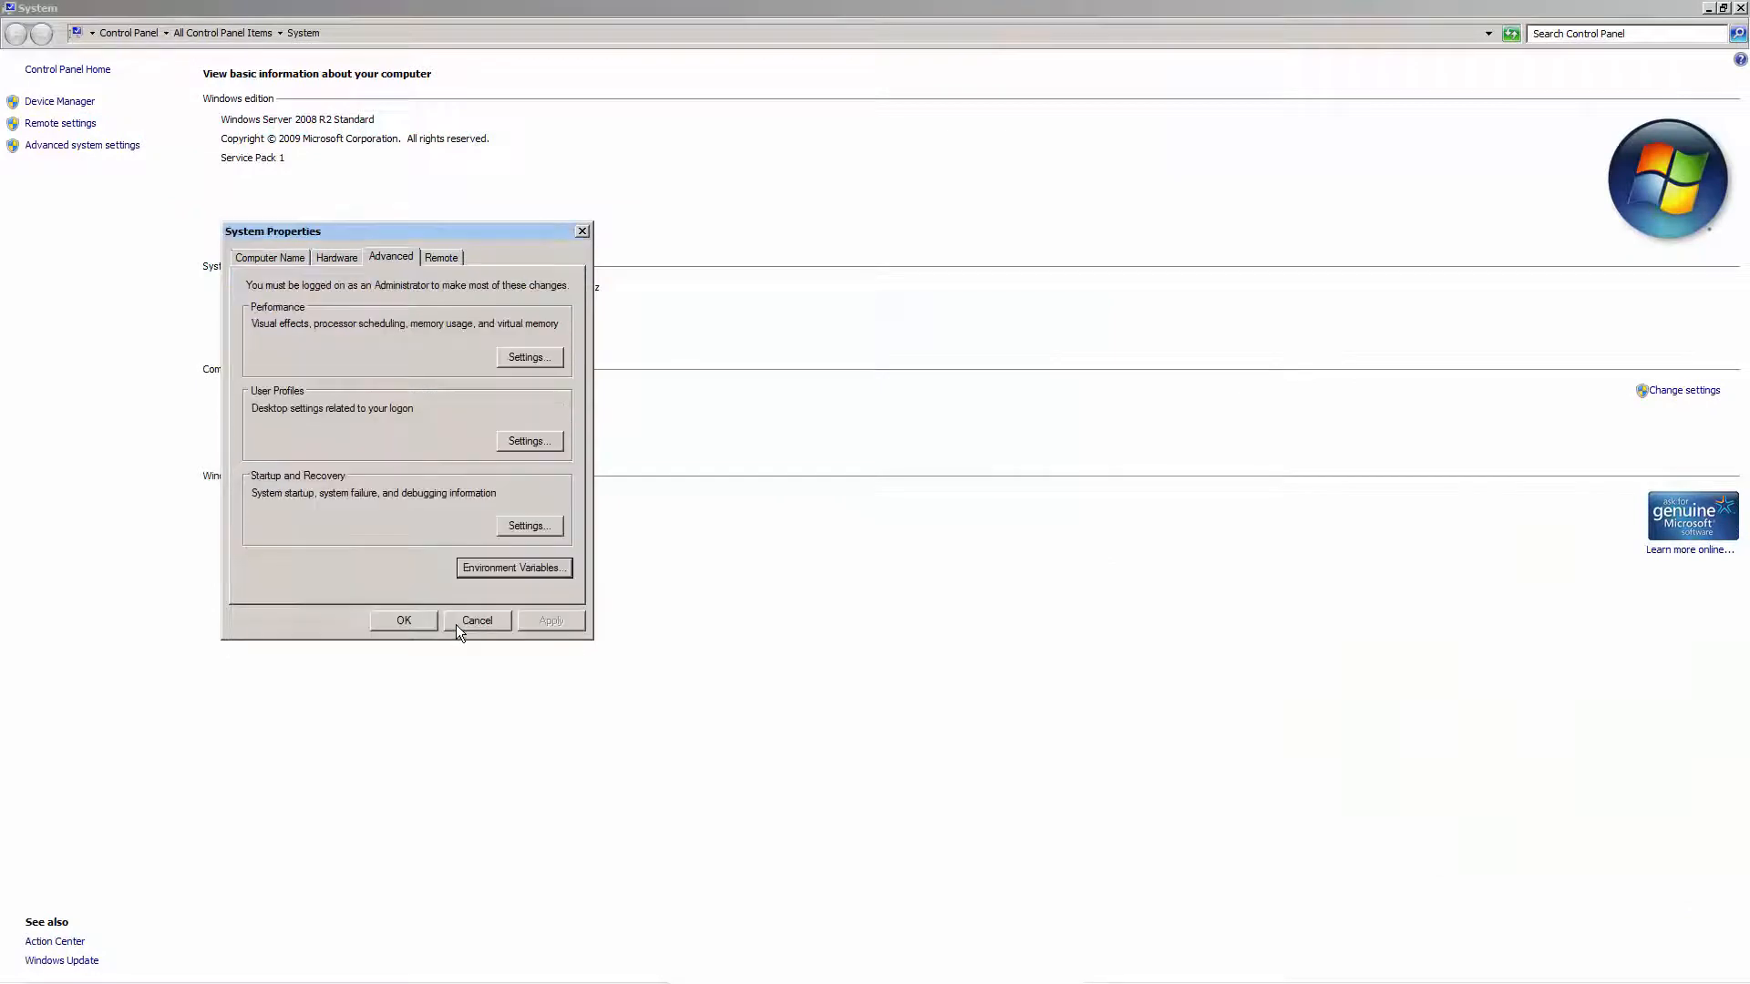
{"action": "left_click", "coordinate": [392, 622]}
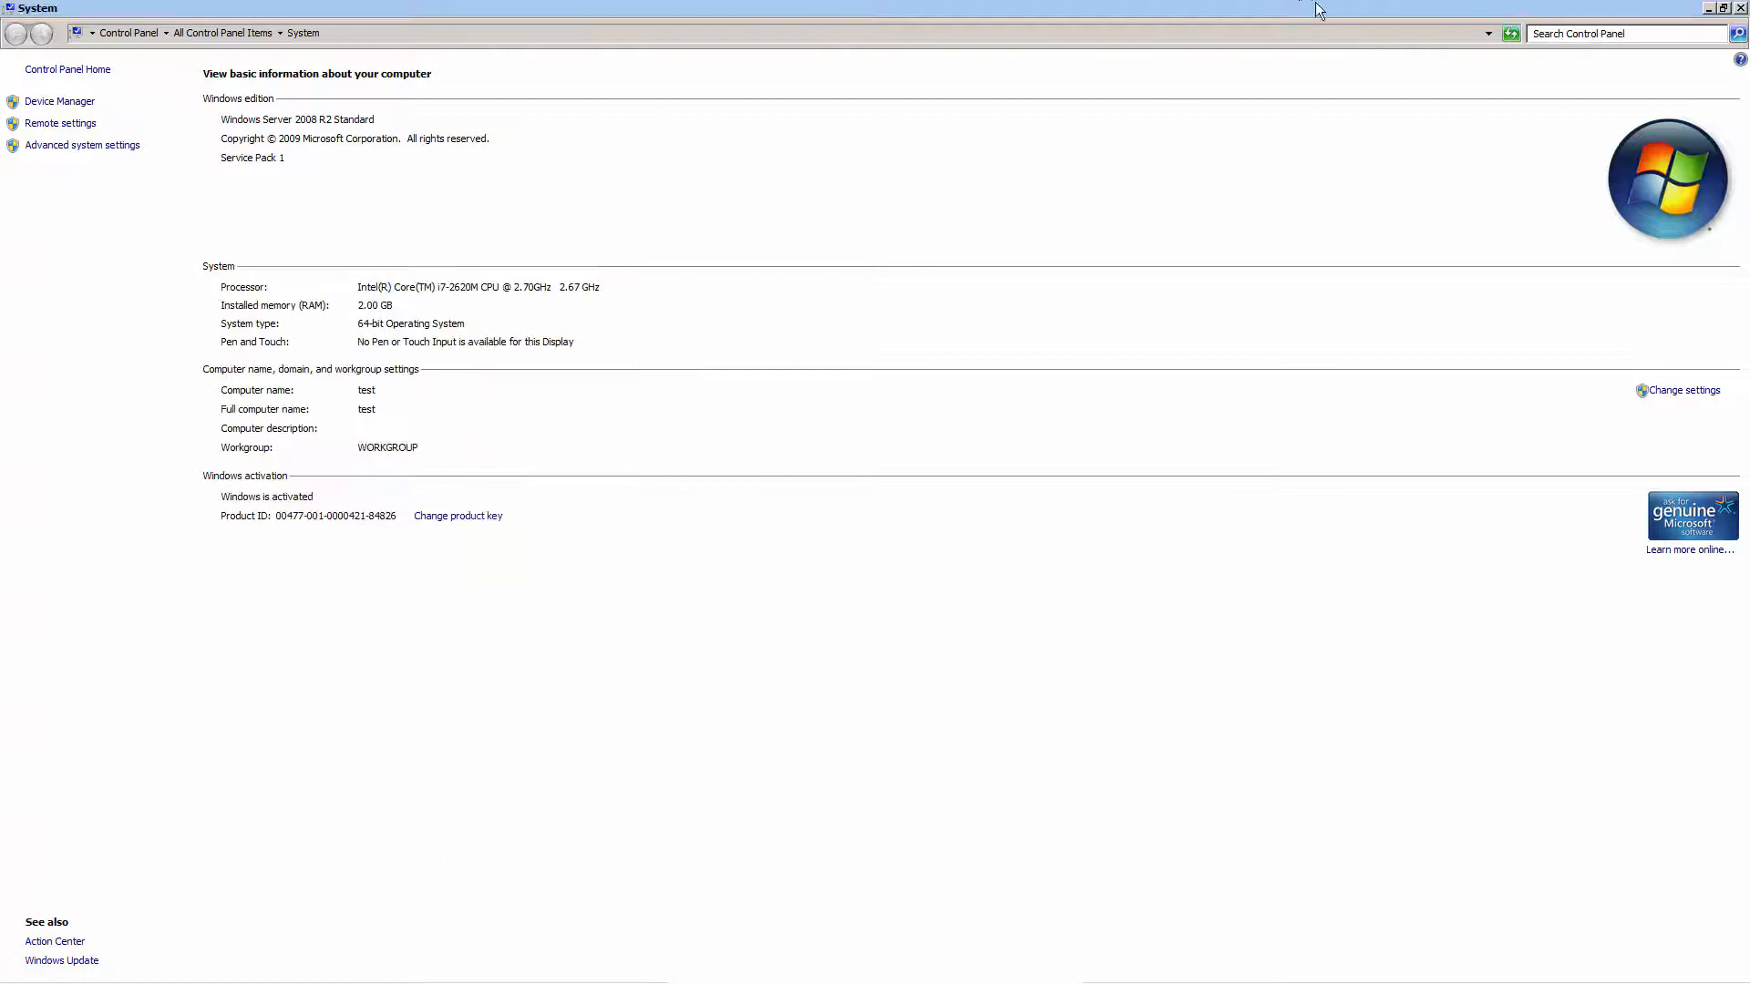
{"action": "left_click", "coordinate": [1743, 9]}
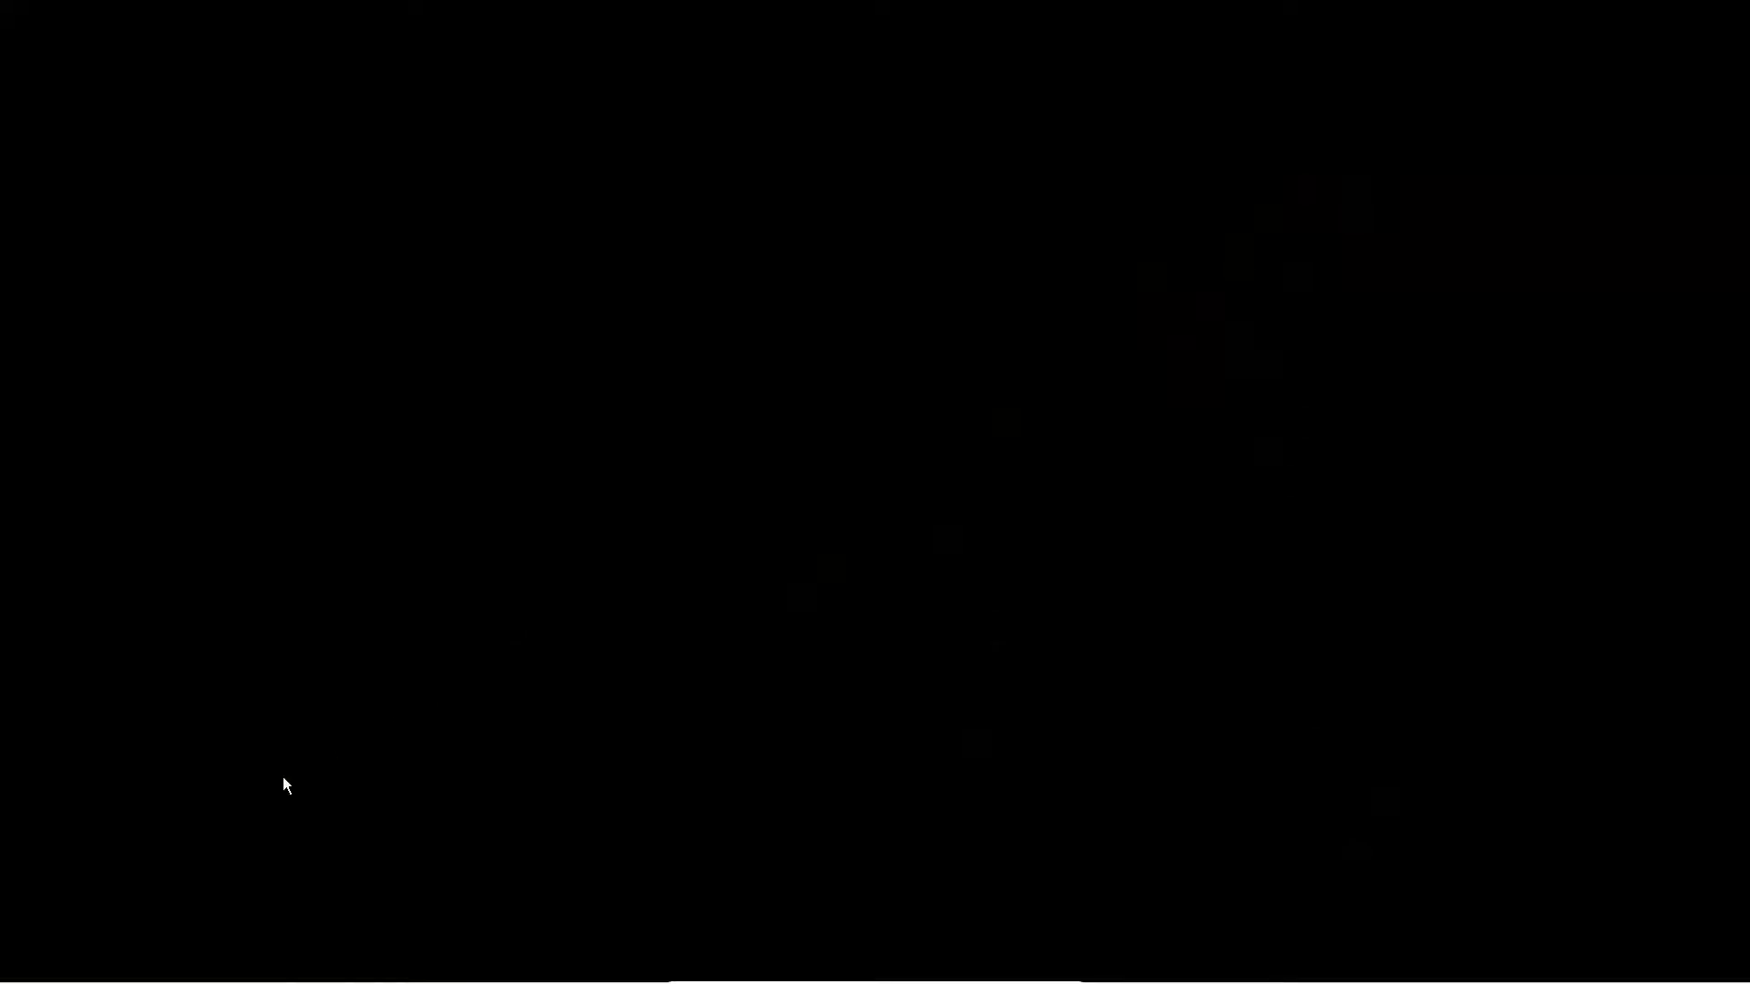
Open the input folder on drive E: in Windows Explorer to check its elevation source file
{"action": "mouse_move", "coordinate": [144, 982]}
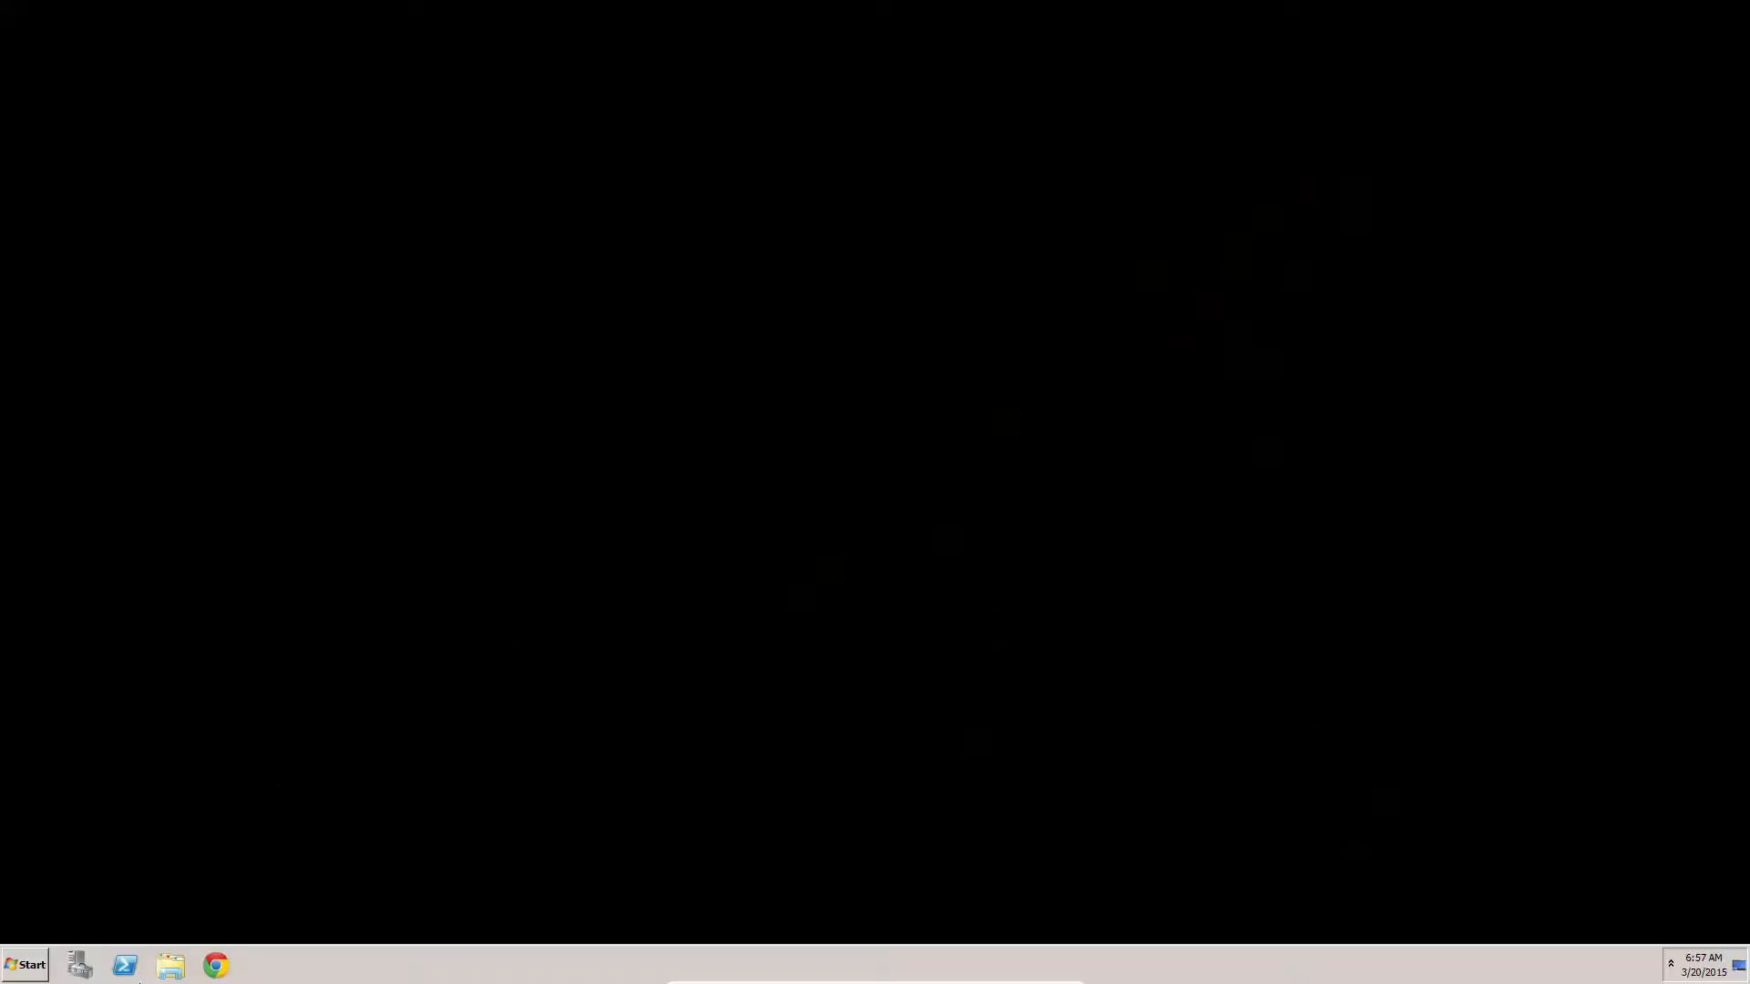
{"action": "left_click", "coordinate": [171, 972]}
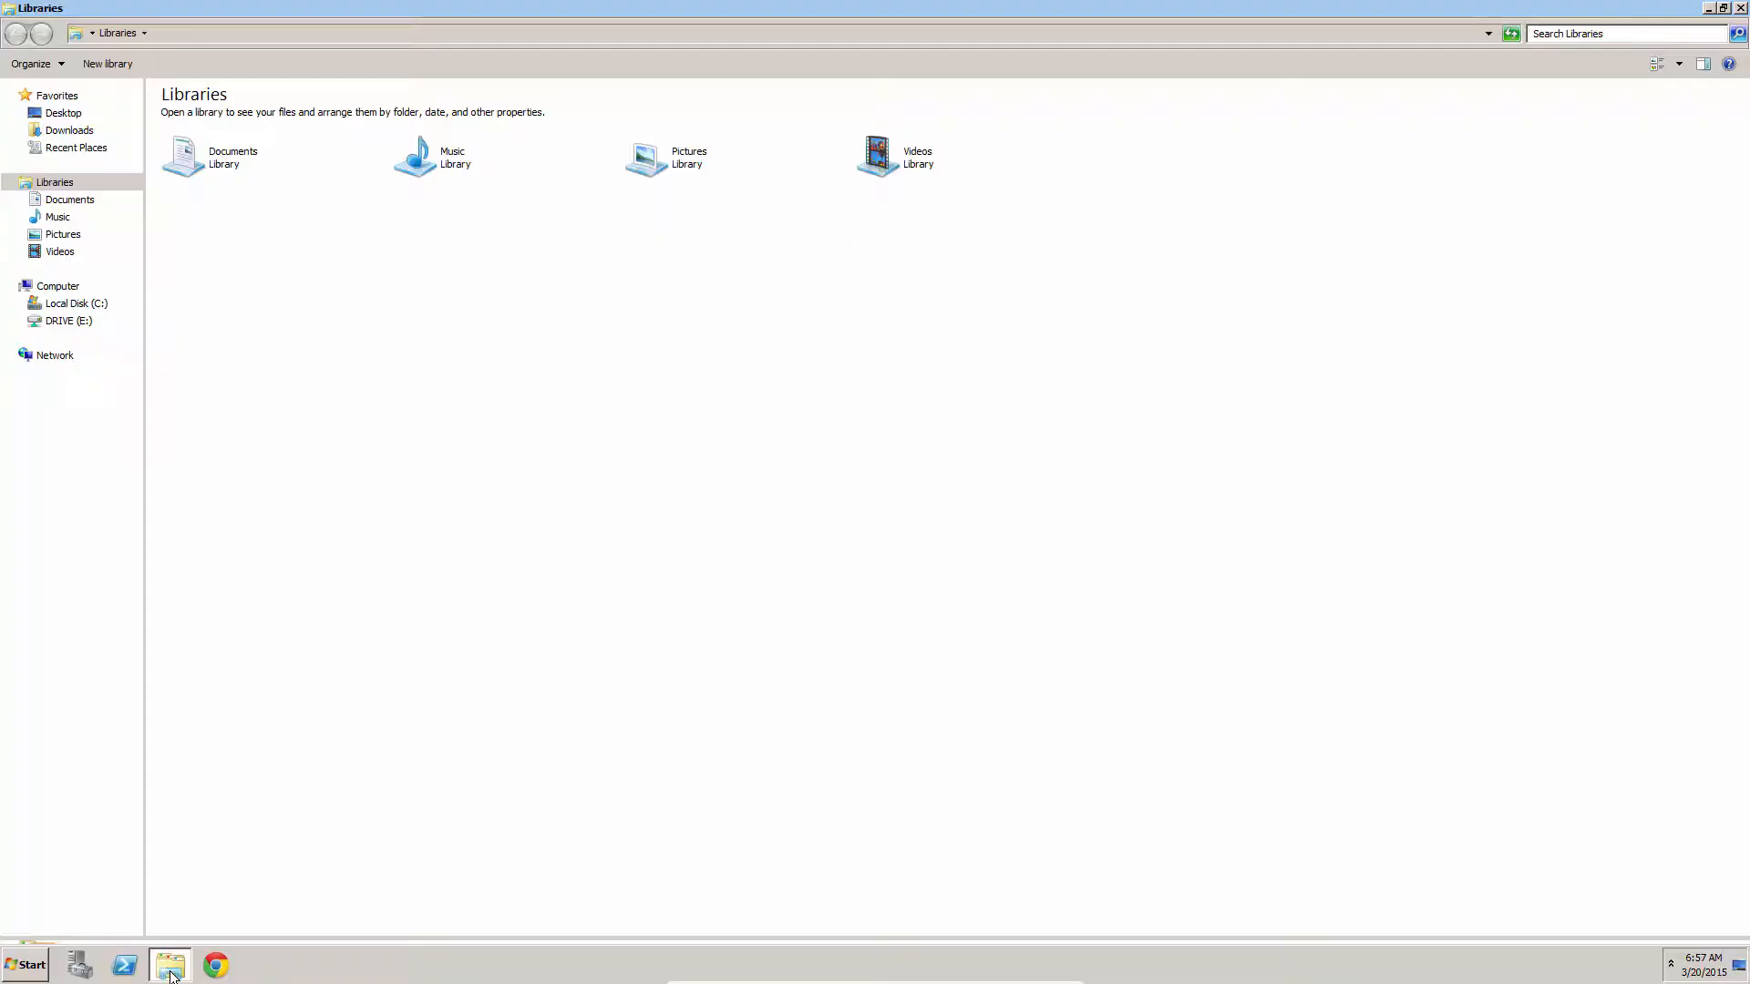
{"action": "left_click", "coordinate": [73, 328]}
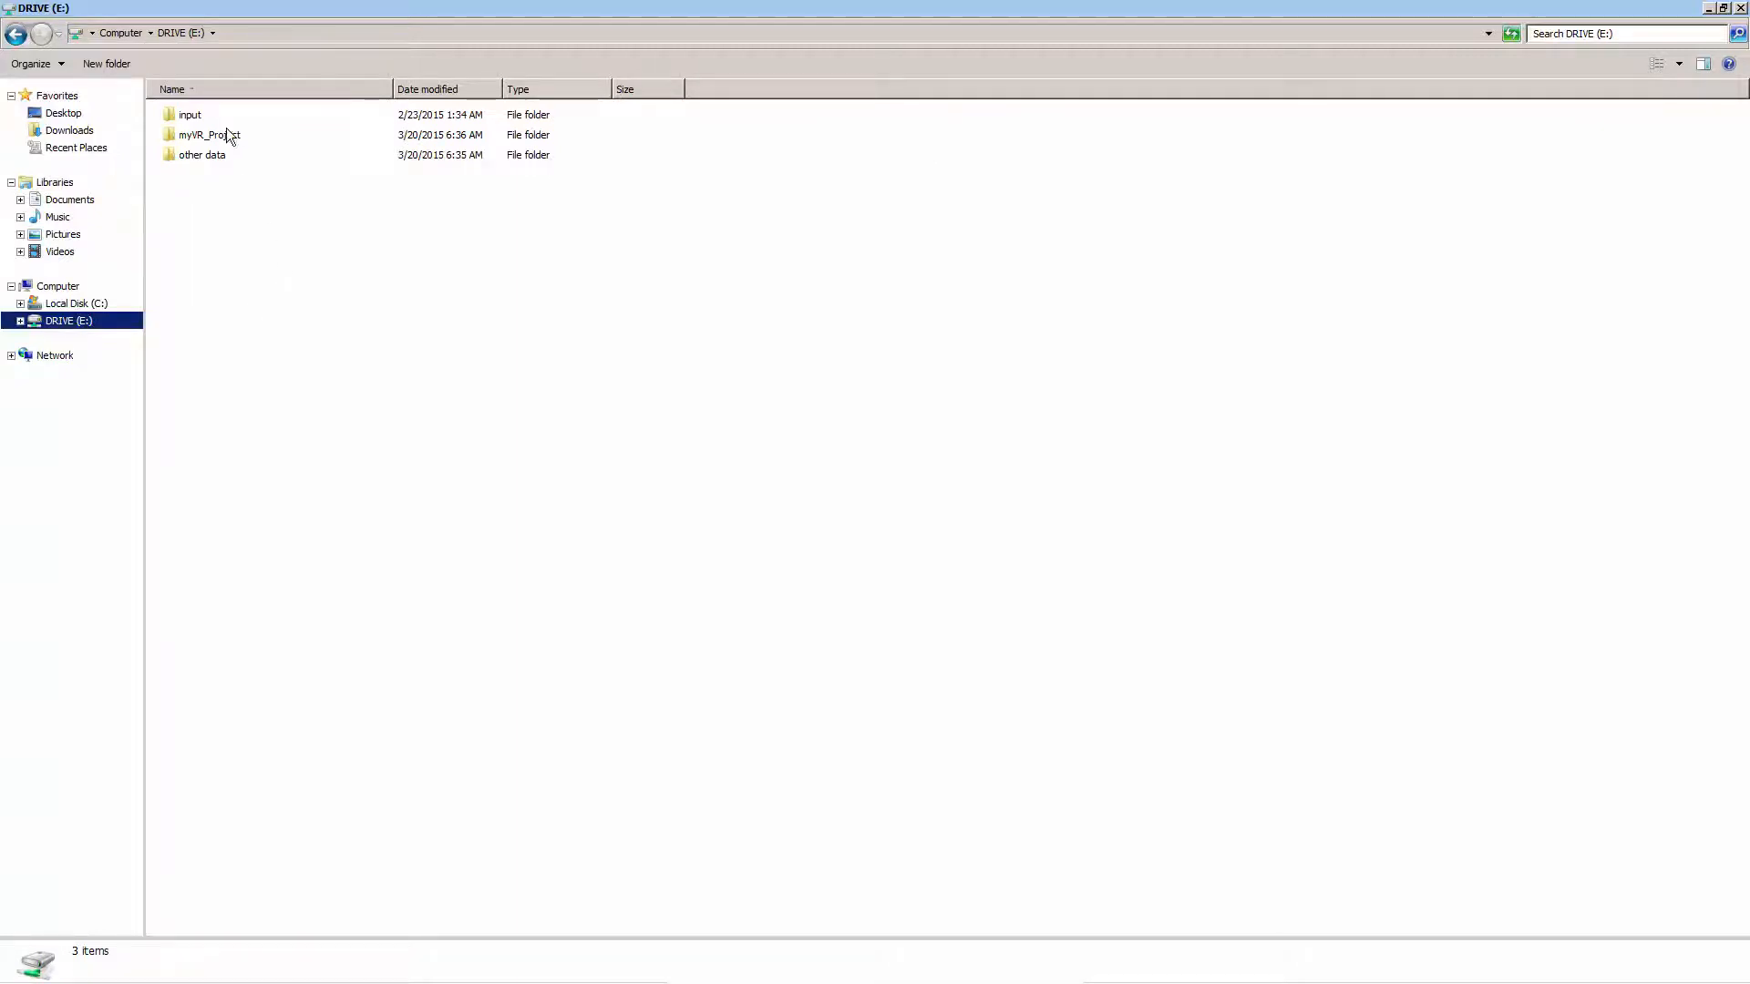
{"action": "left_click", "coordinate": [193, 113]}
{"action": "double_click", "coordinate": [192, 113]}
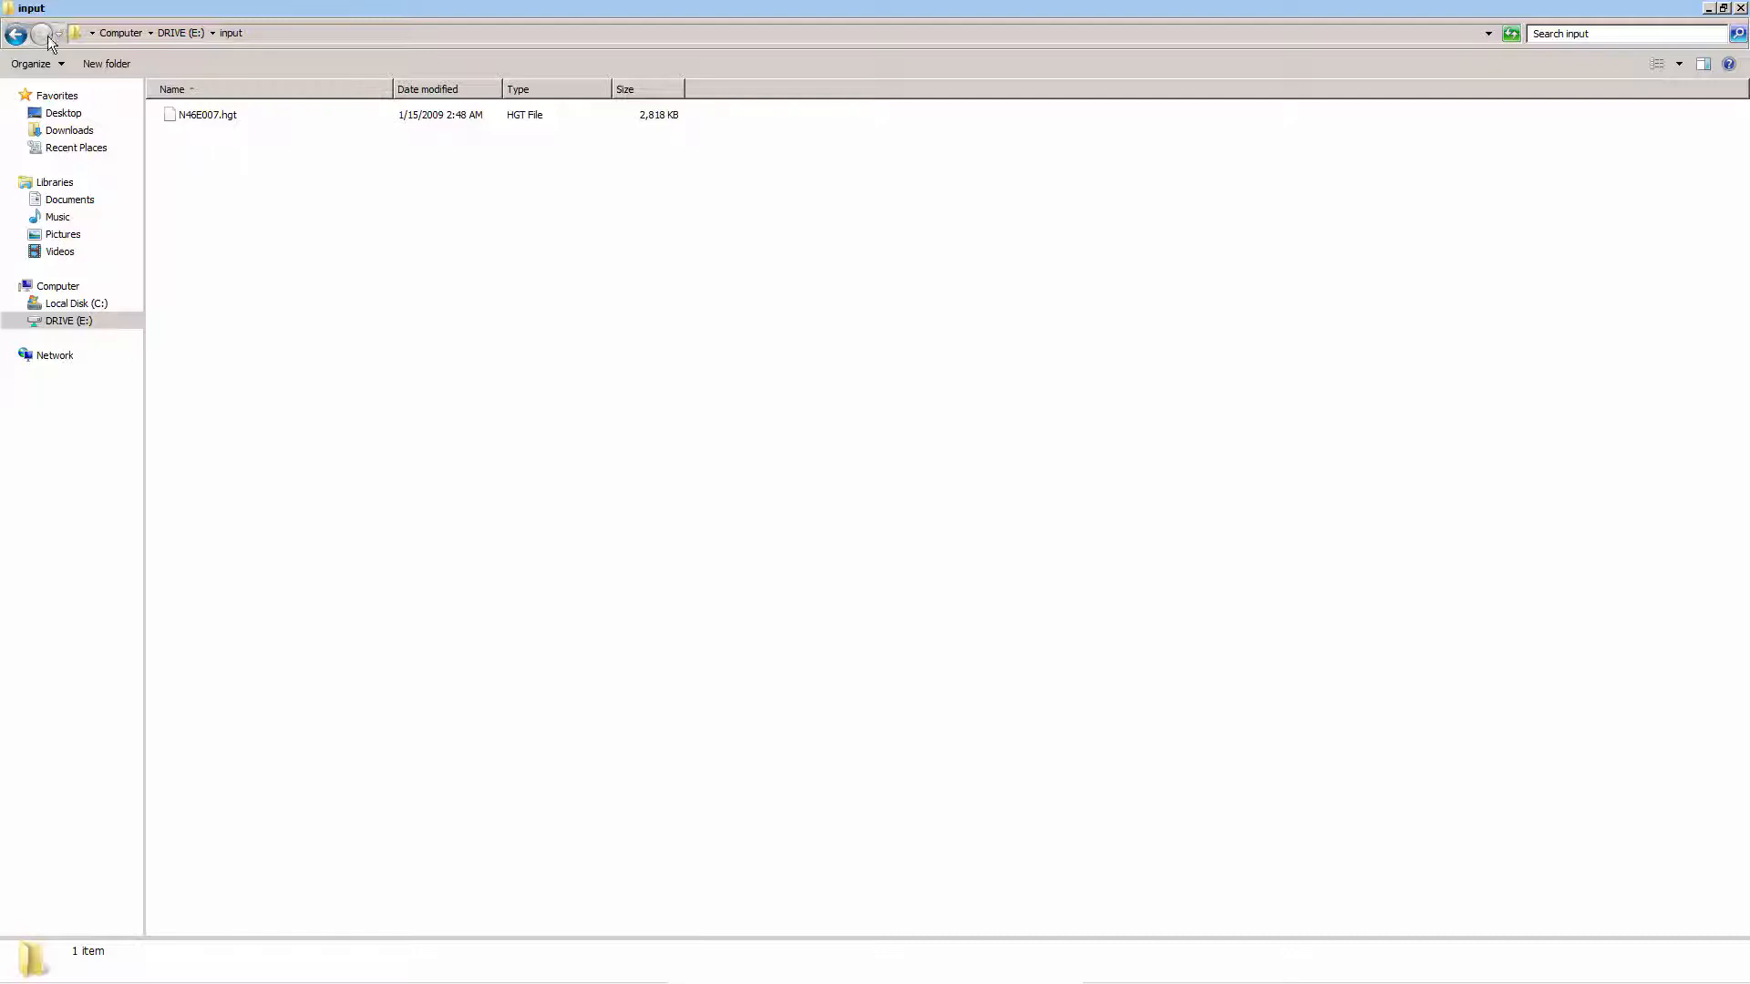
Create a new folder named output at the root of drive E:
{"action": "left_click", "coordinate": [13, 35]}
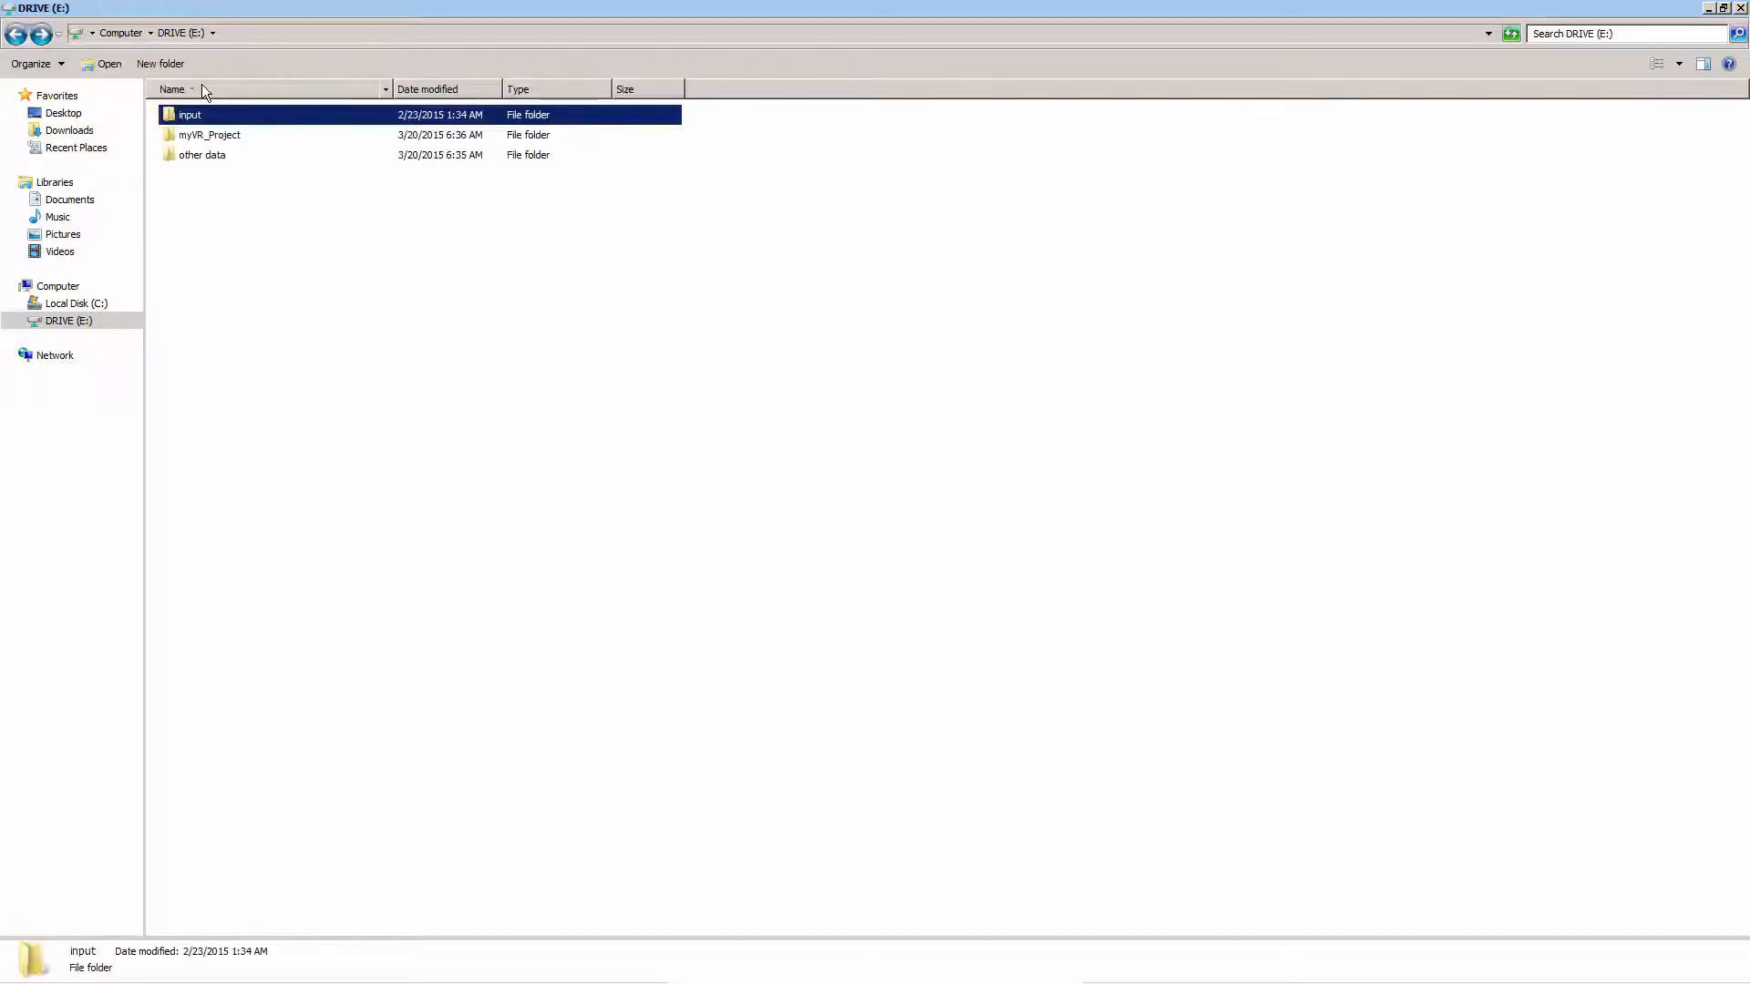
{"action": "left_click", "coordinate": [160, 66]}
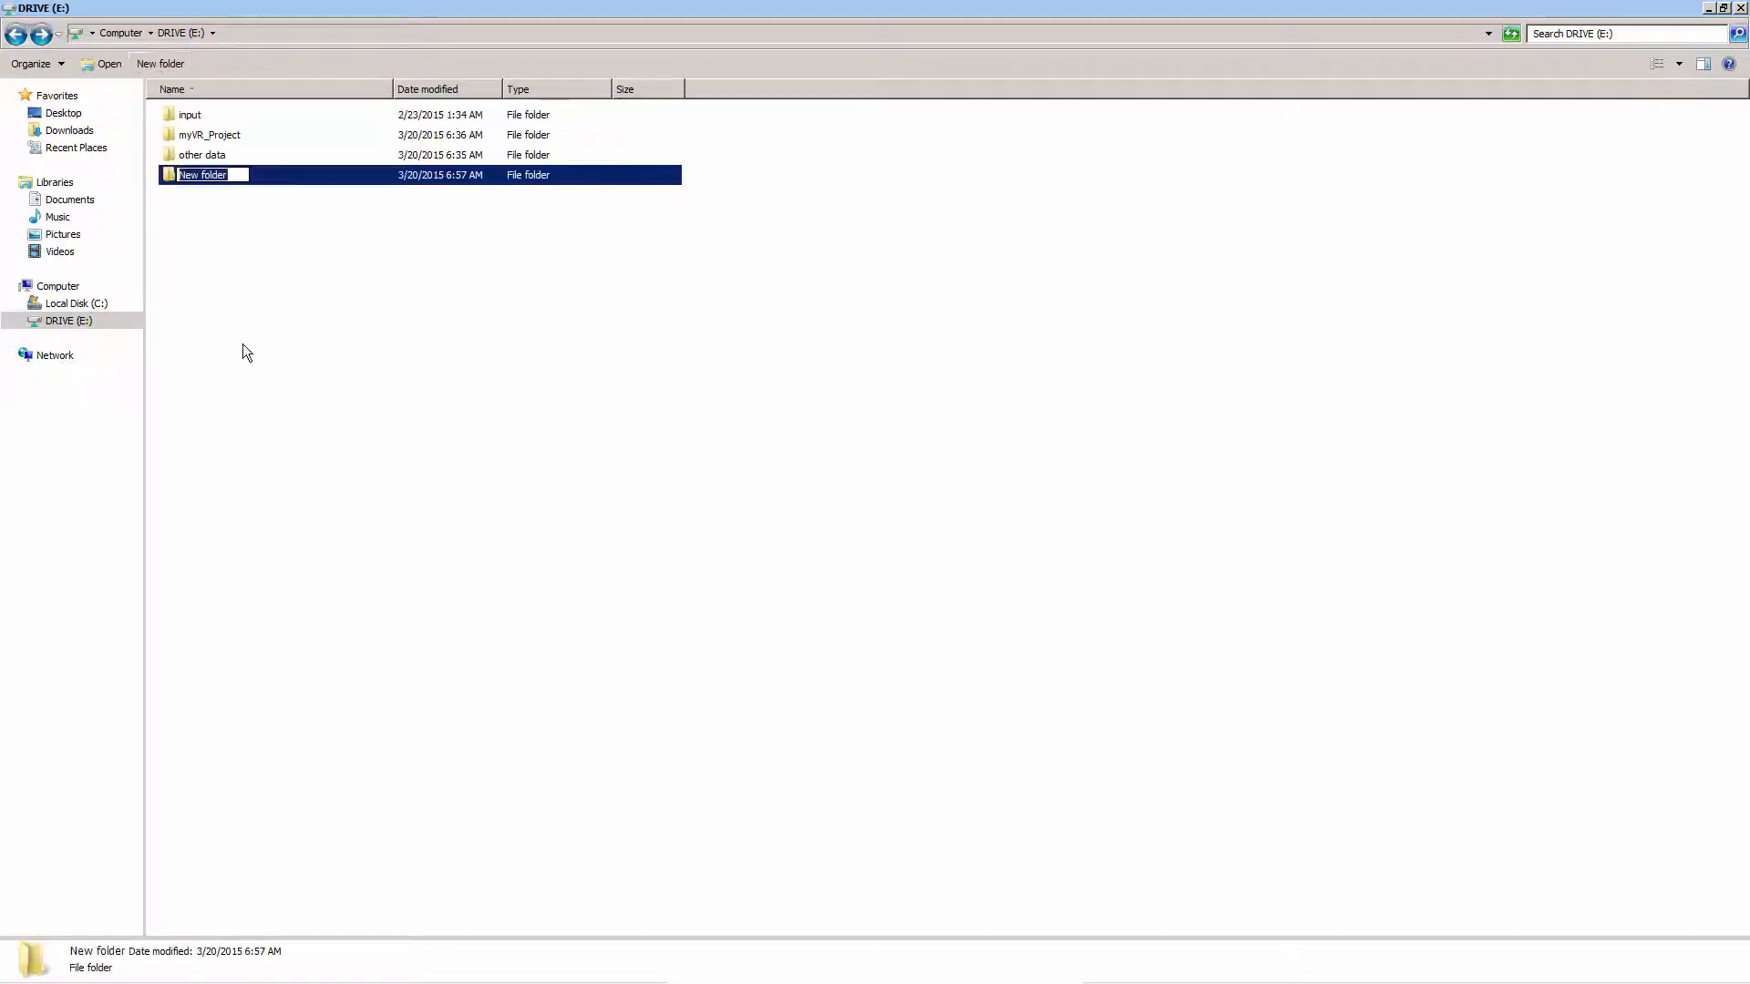
{"action": "type", "text": "output"}
{"action": "key", "text": "Return"}
{"action": "left_click", "coordinate": [255, 379]}
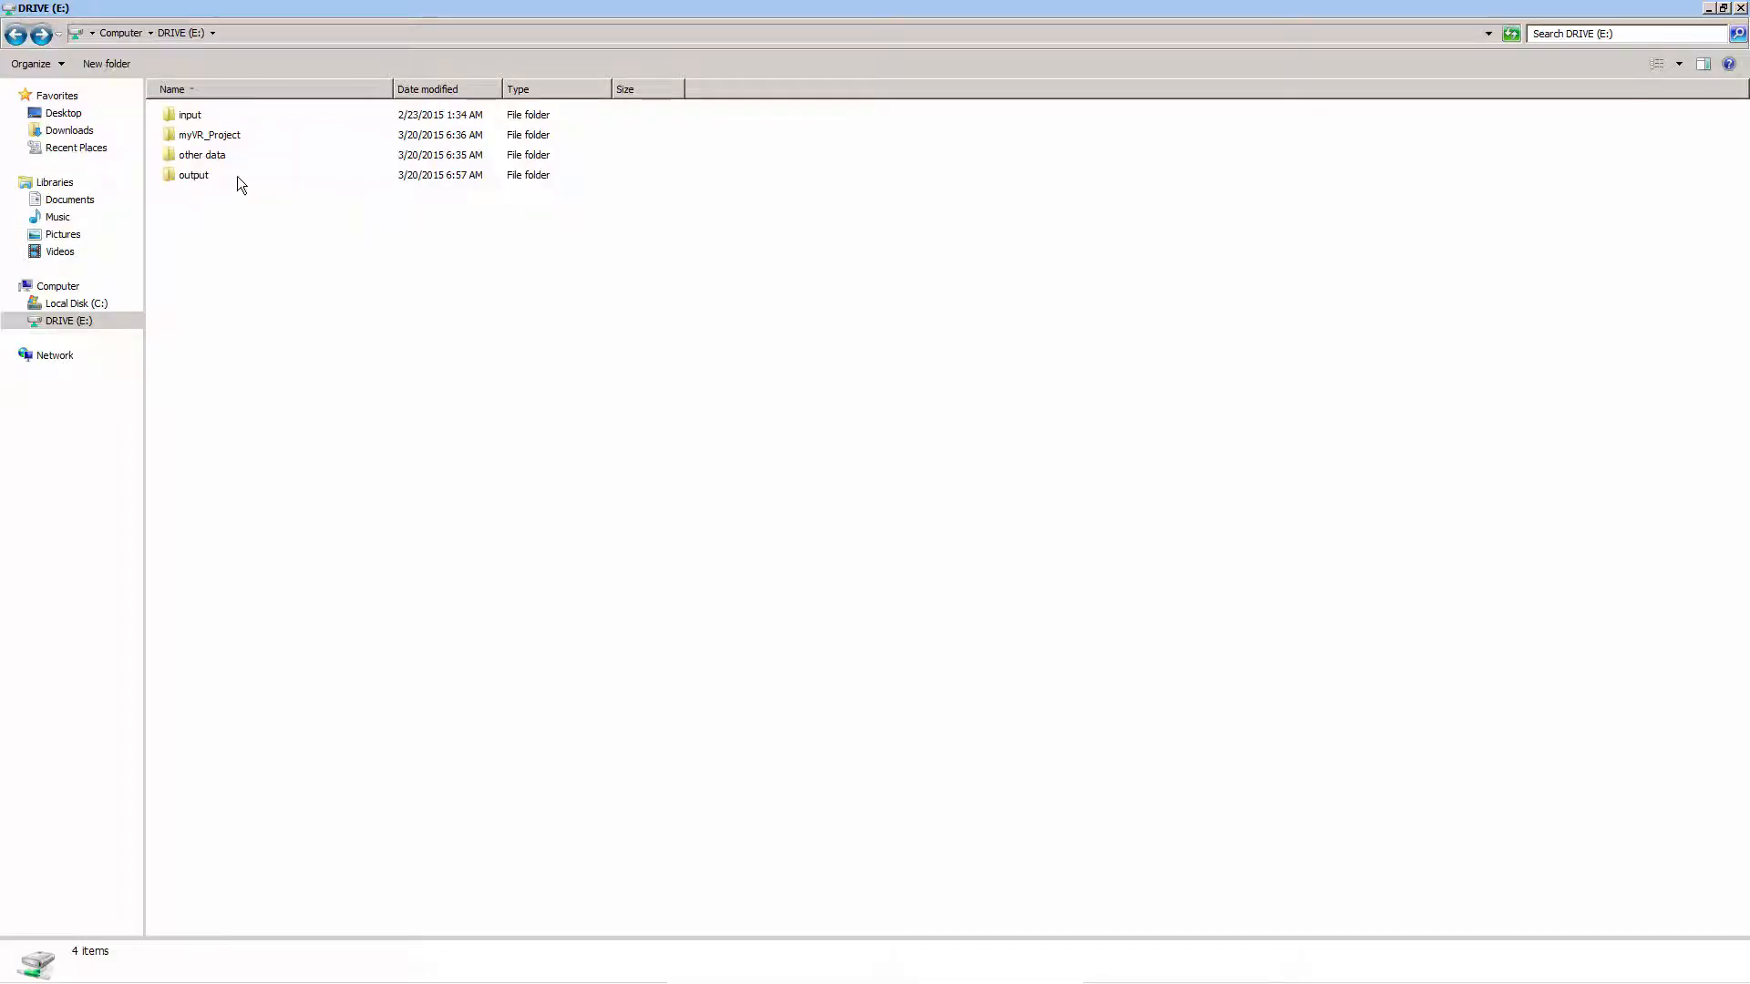
Open the my_local_DEM XML file from the myVR_Project folder for editing in Notepad++
{"action": "left_click", "coordinate": [265, 135]}
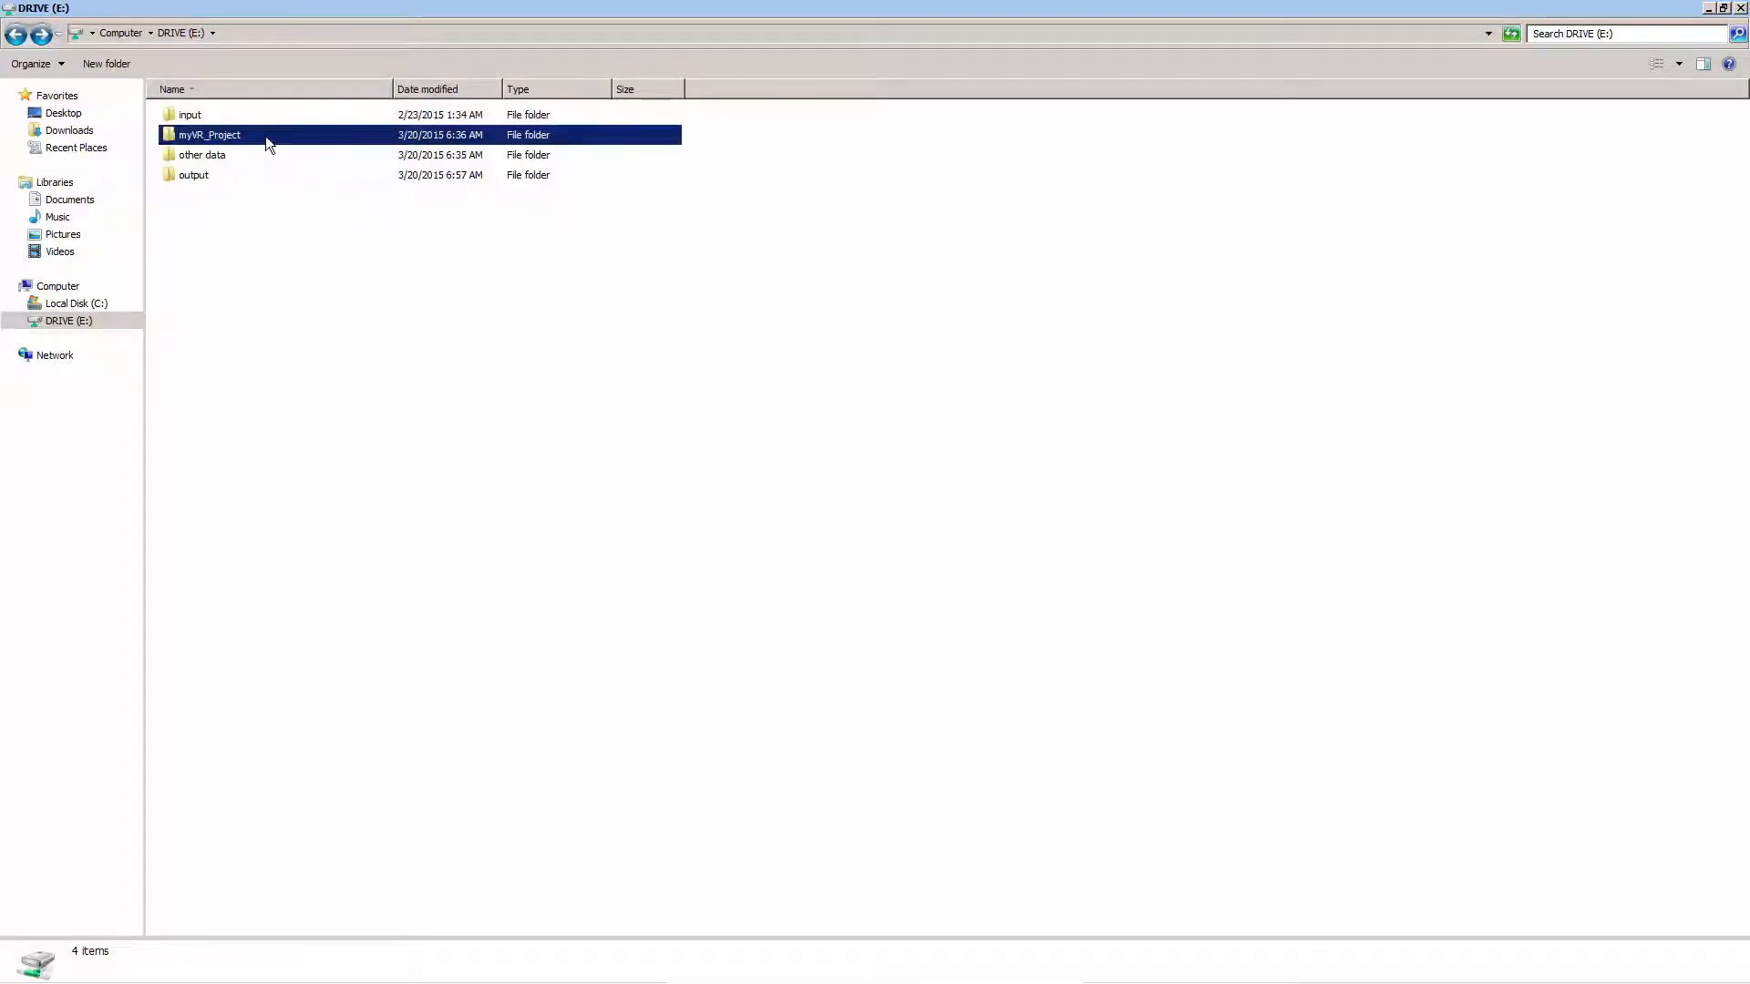
{"action": "double_click", "coordinate": [265, 135]}
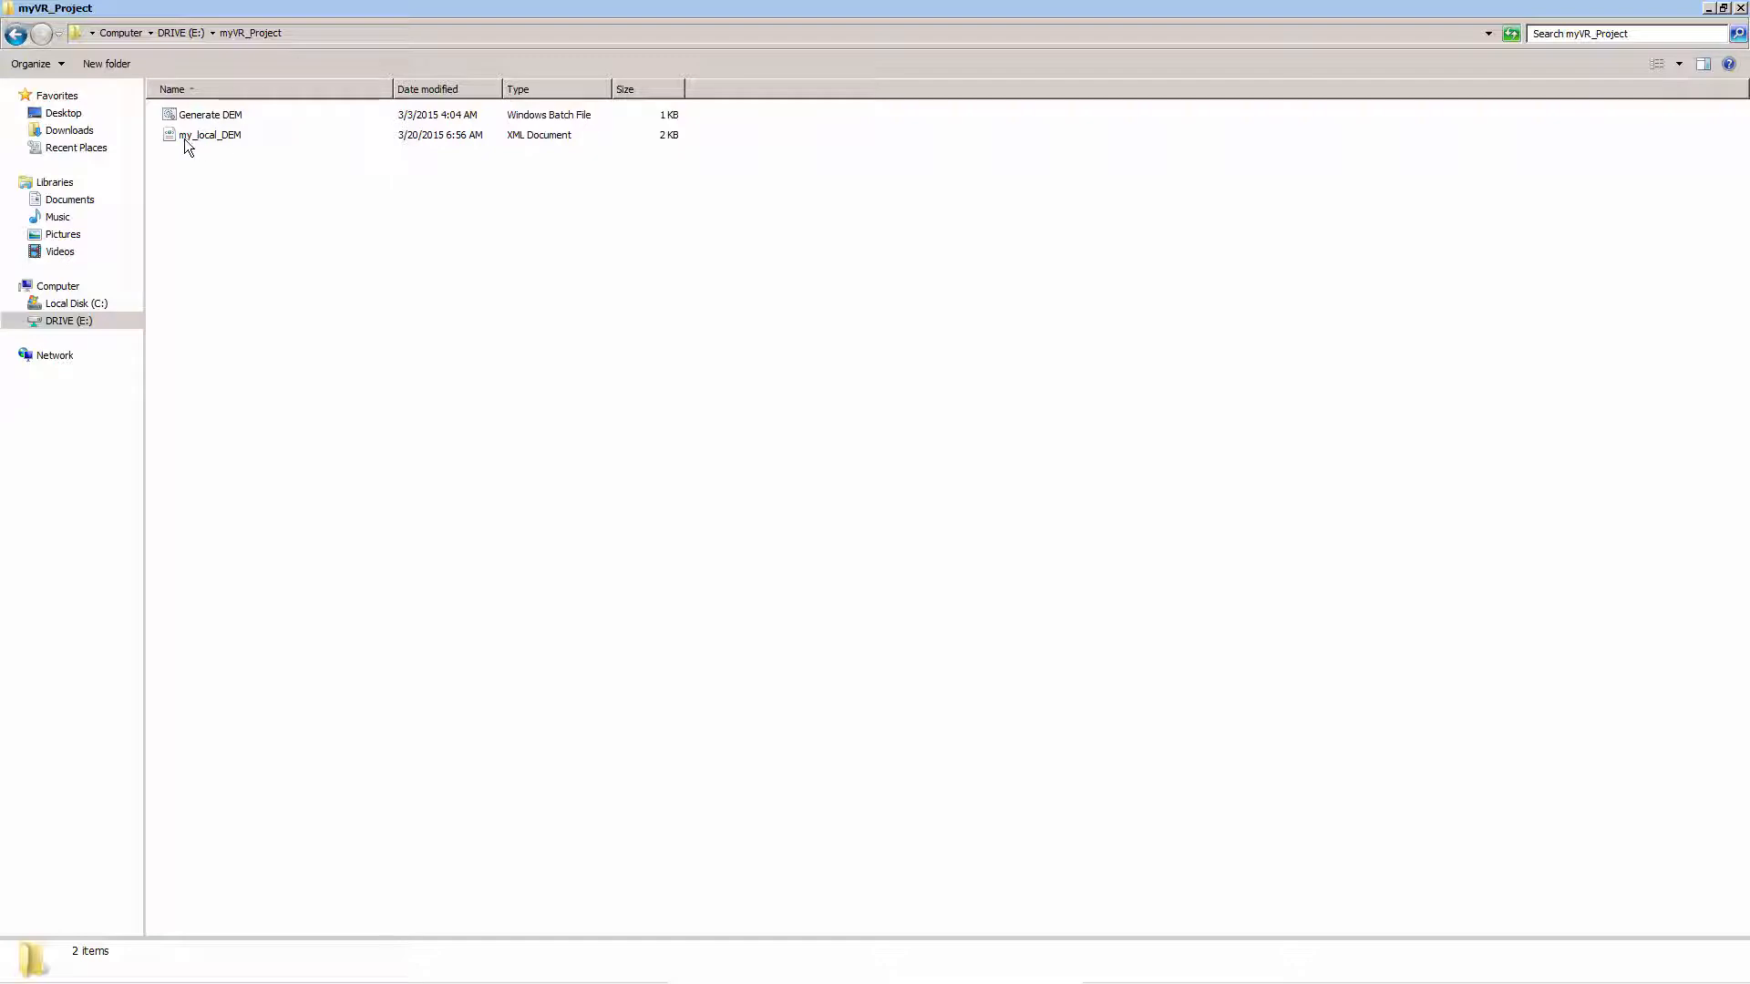
{"action": "left_click", "coordinate": [224, 138]}
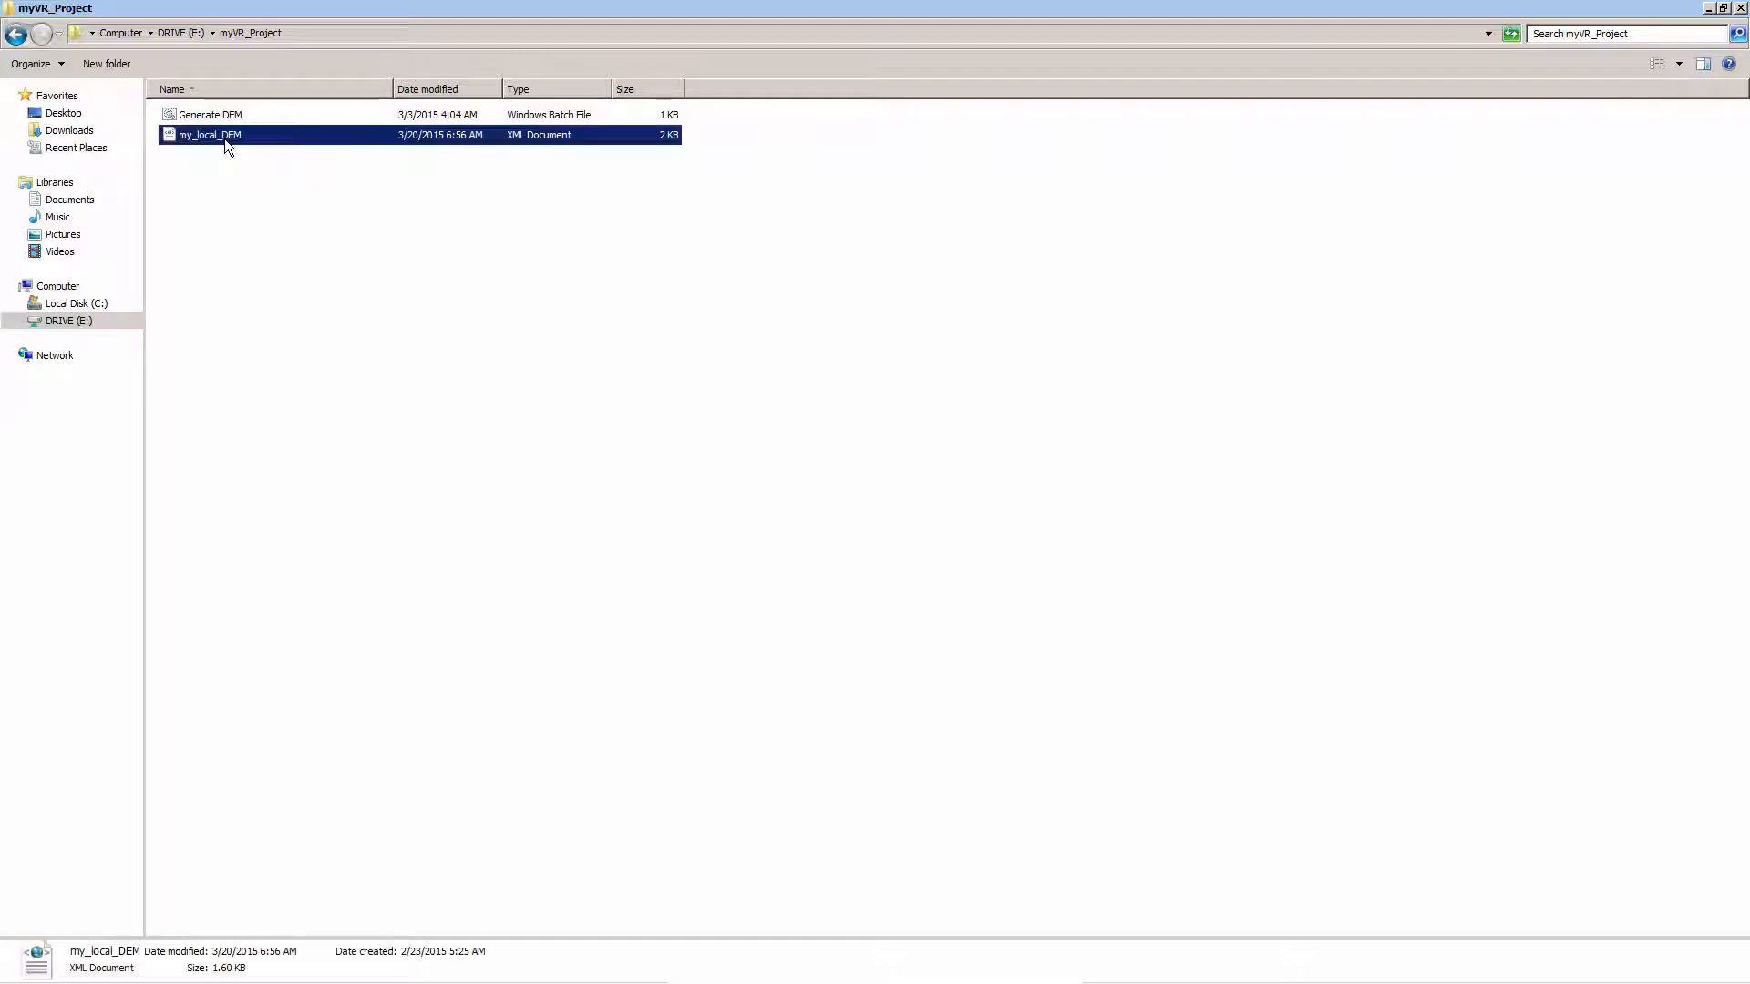
{"action": "right_click", "coordinate": [224, 139]}
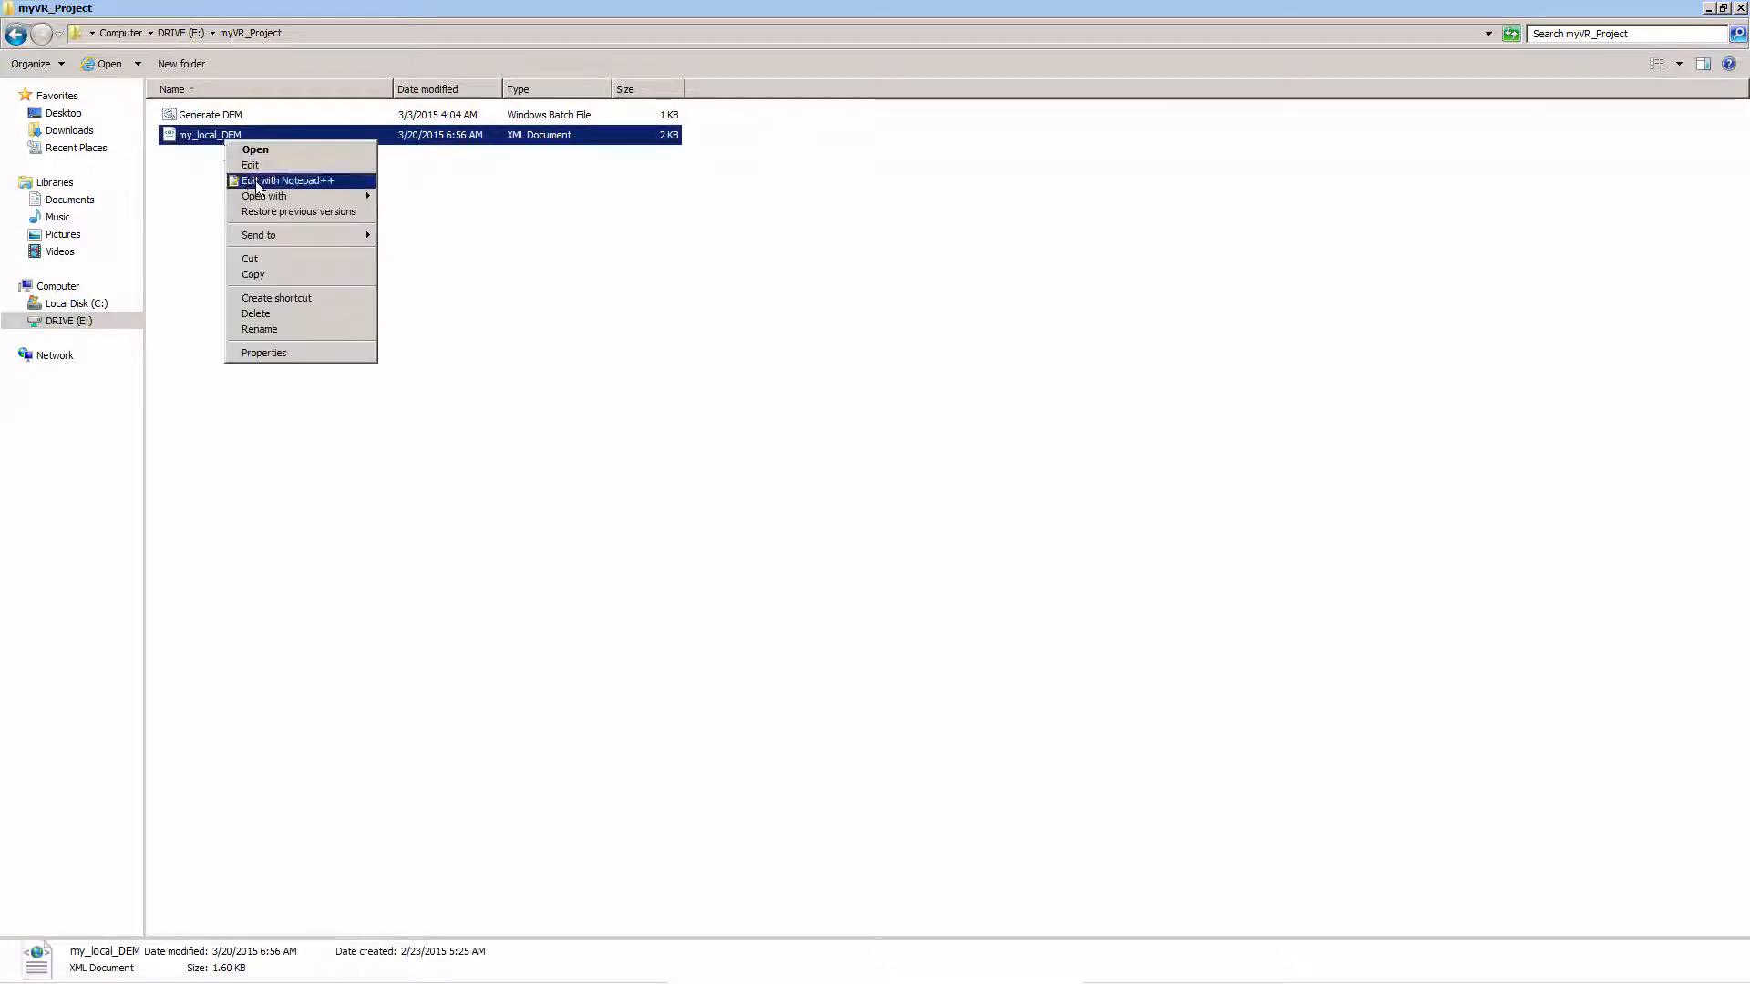
{"action": "left_click", "coordinate": [282, 178]}
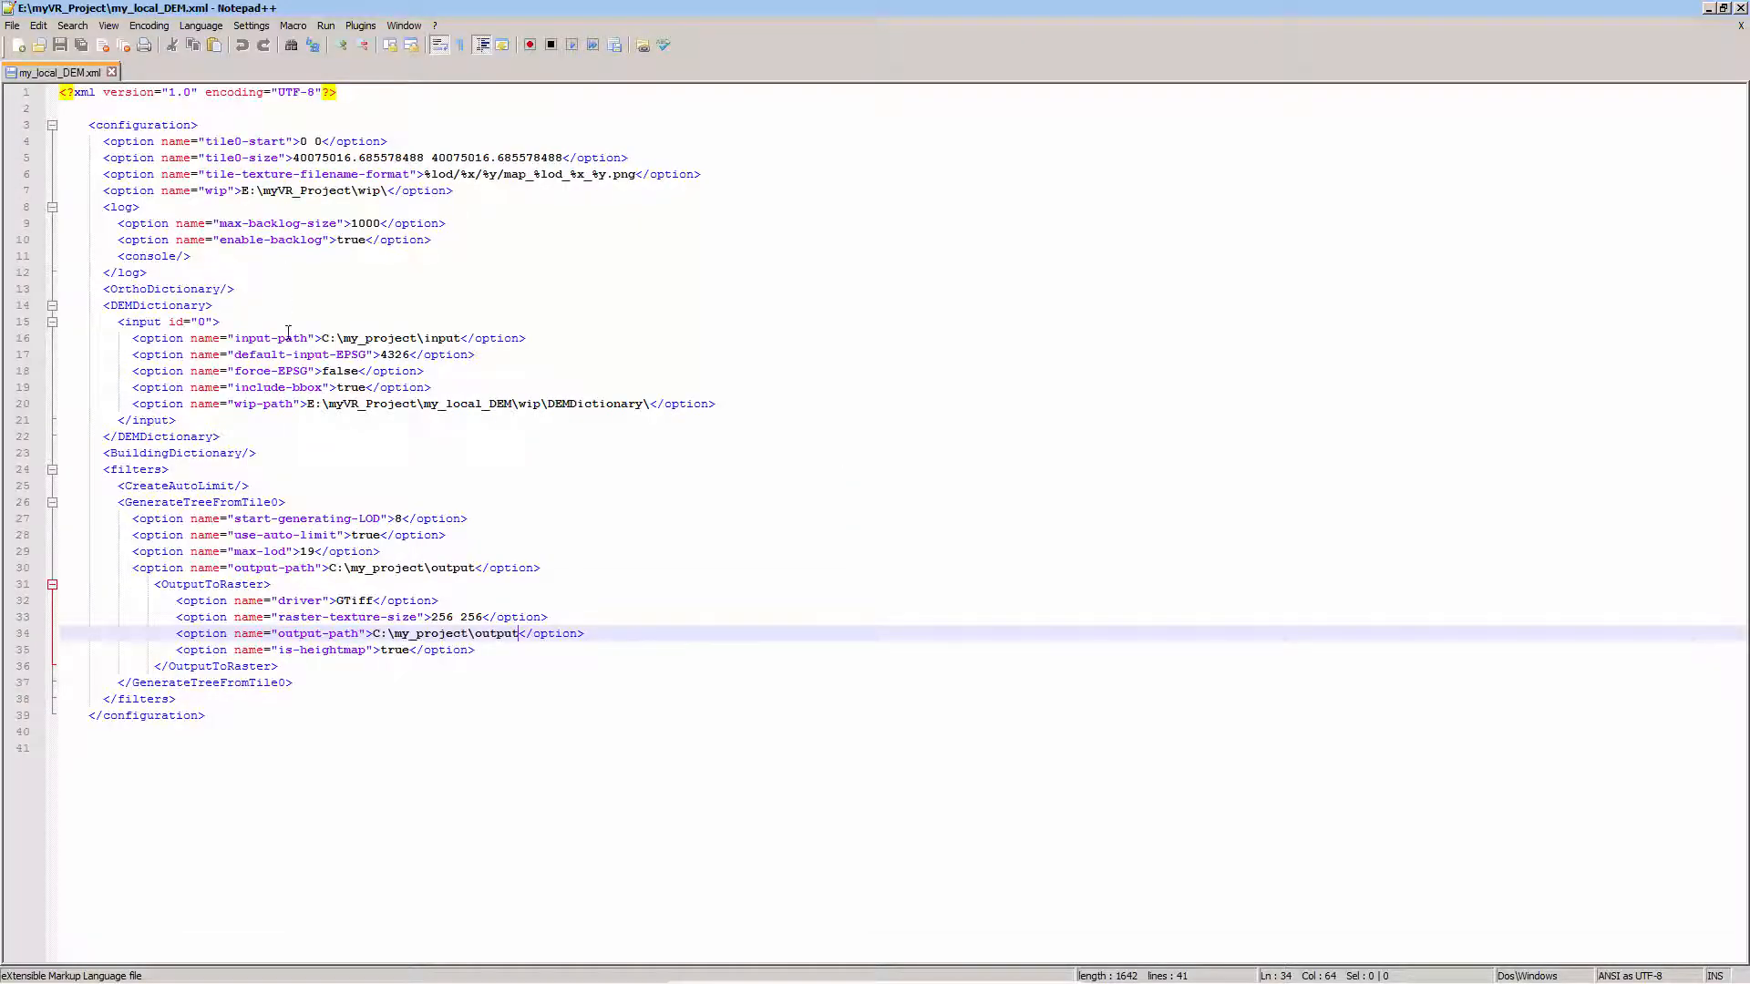
Switch to Windows Explorer and copy the full path of the input folder on drive E:
{"action": "left_click", "coordinate": [324, 338]}
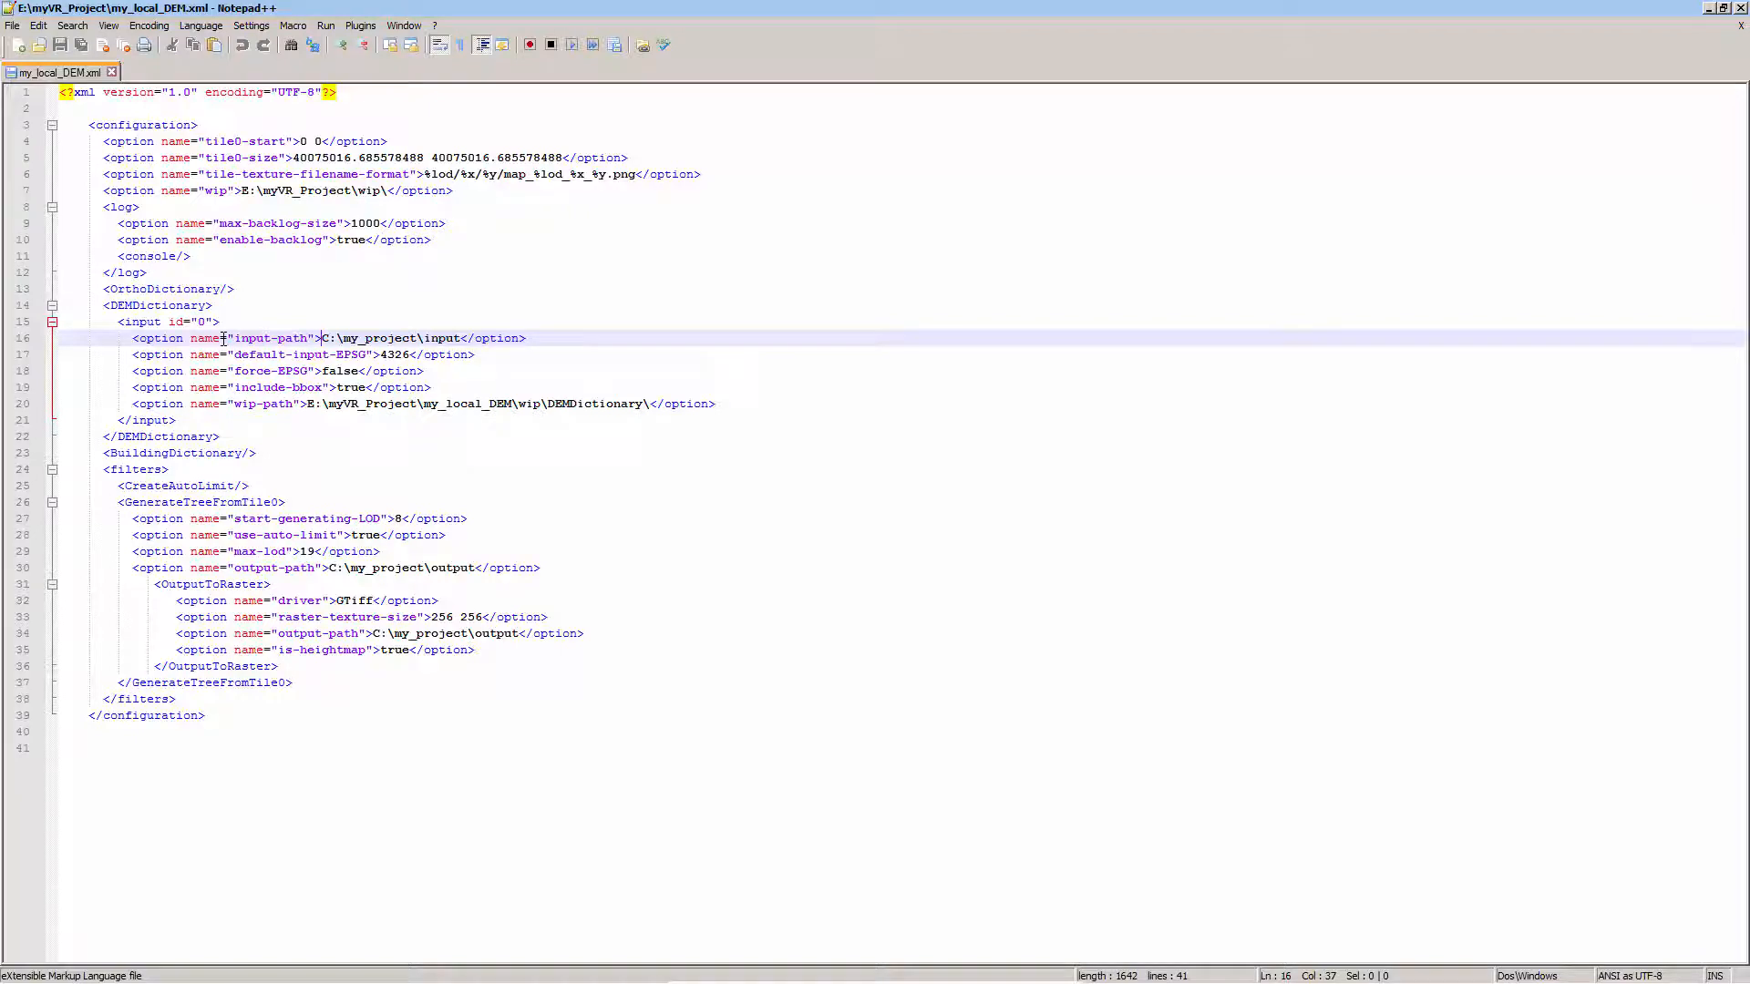
{"action": "mouse_move", "coordinate": [169, 964]}
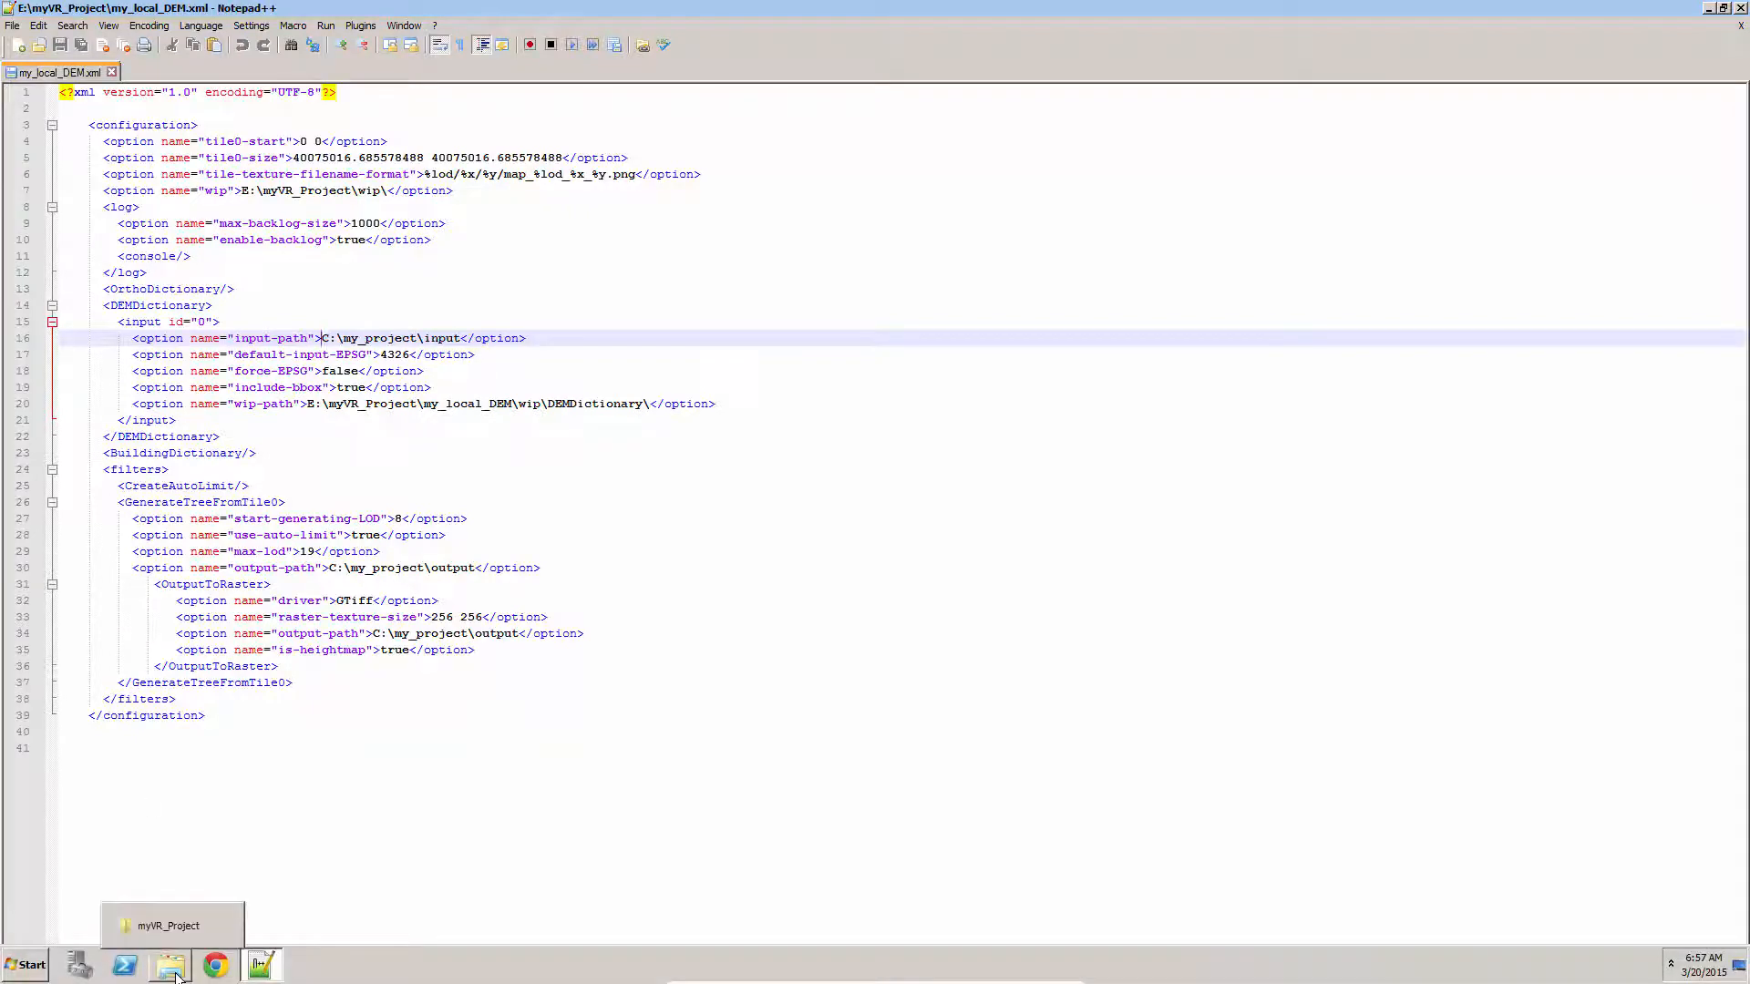
{"action": "left_click", "coordinate": [172, 924]}
{"action": "left_click", "coordinate": [174, 33]}
{"action": "left_click", "coordinate": [204, 117]}
{"action": "double_click", "coordinate": [204, 118]}
{"action": "left_click", "coordinate": [277, 31]}
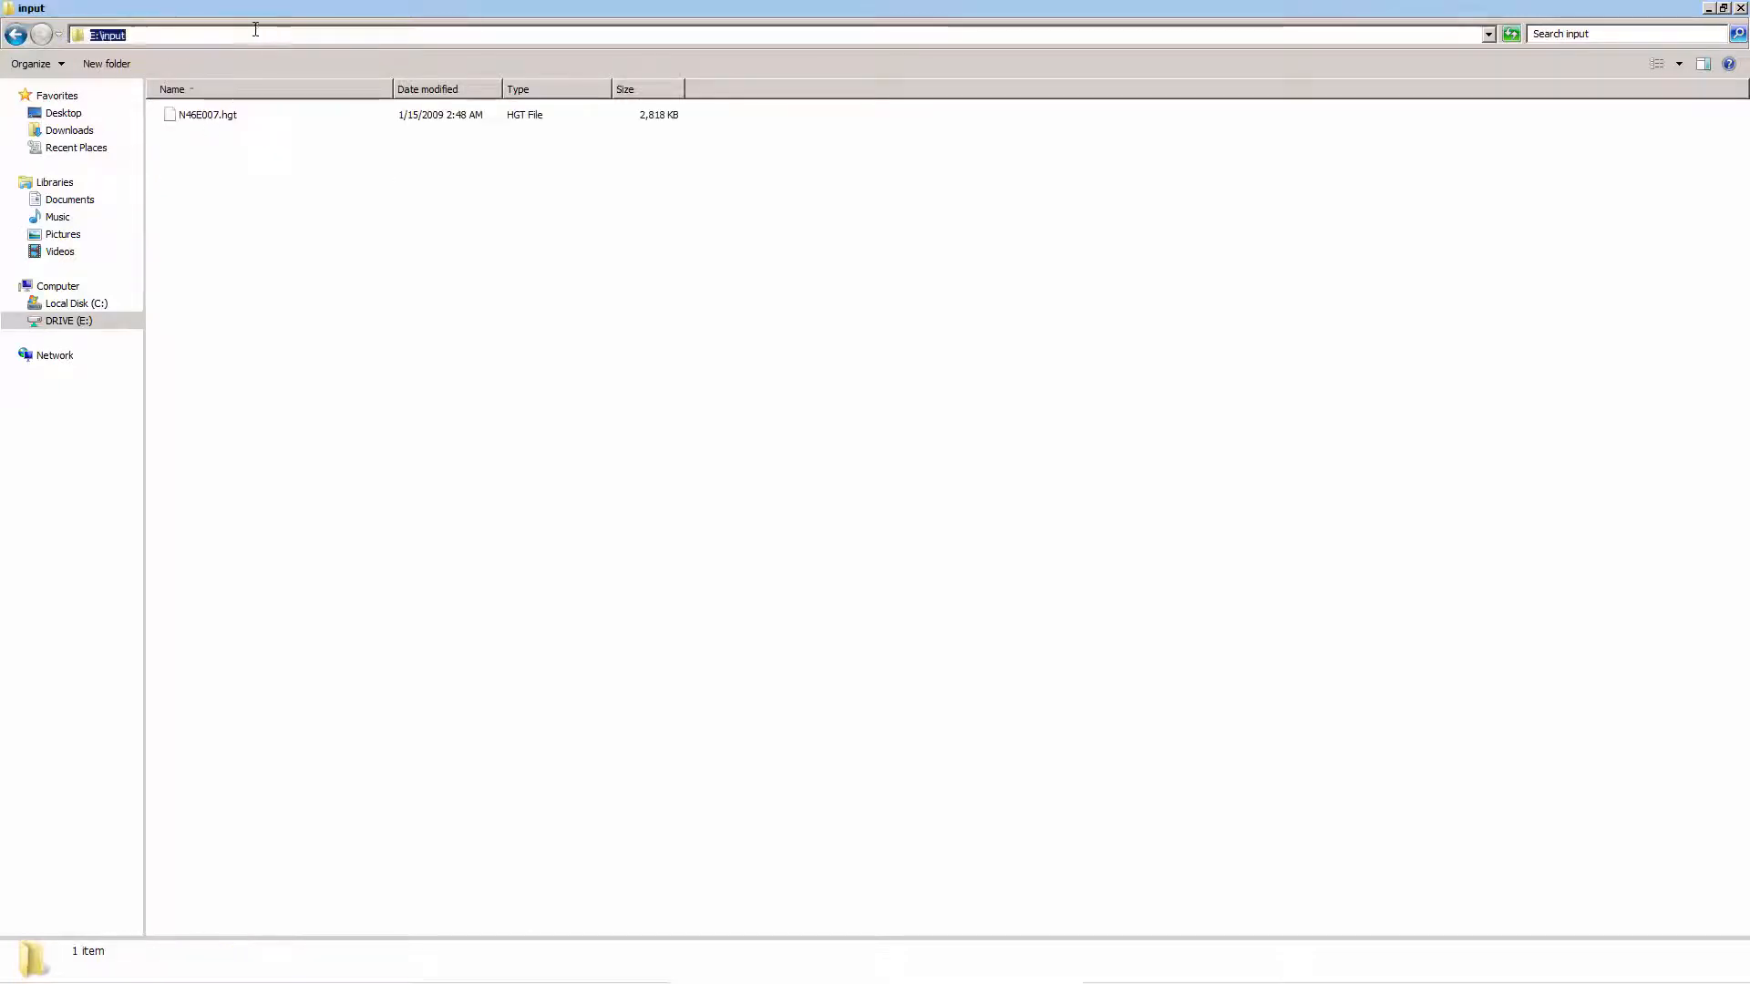
{"action": "right_click", "coordinate": [110, 35]}
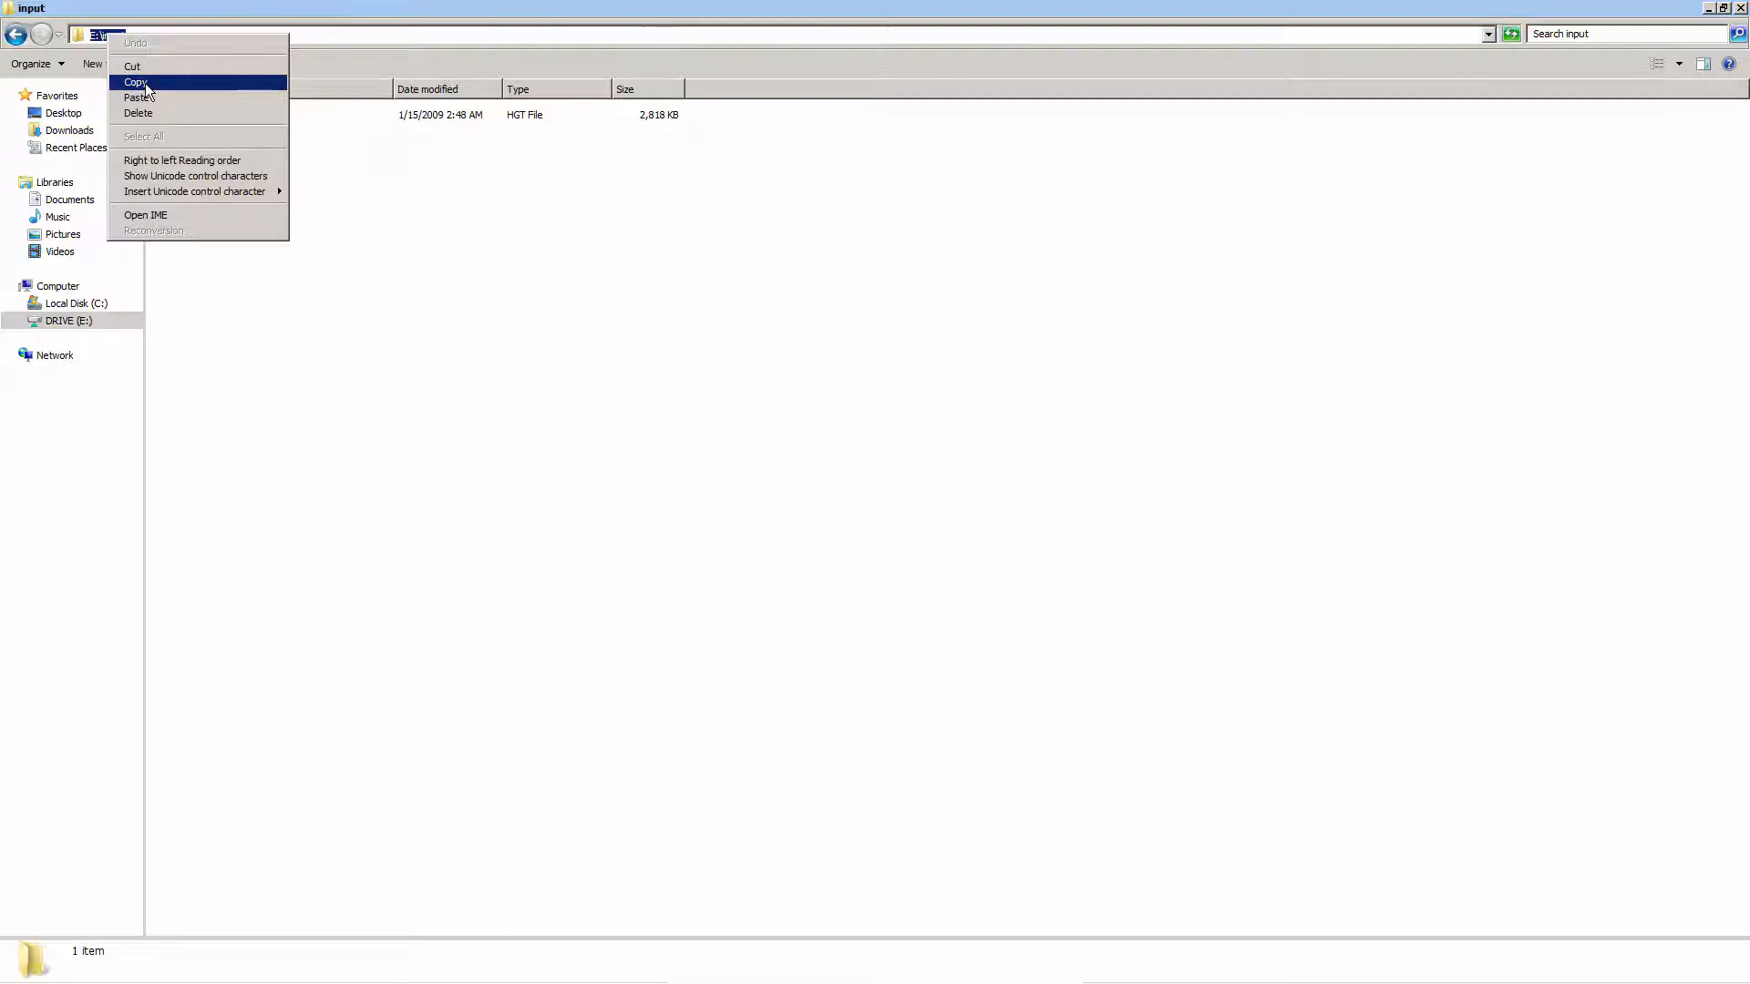
{"action": "left_click", "coordinate": [145, 84]}
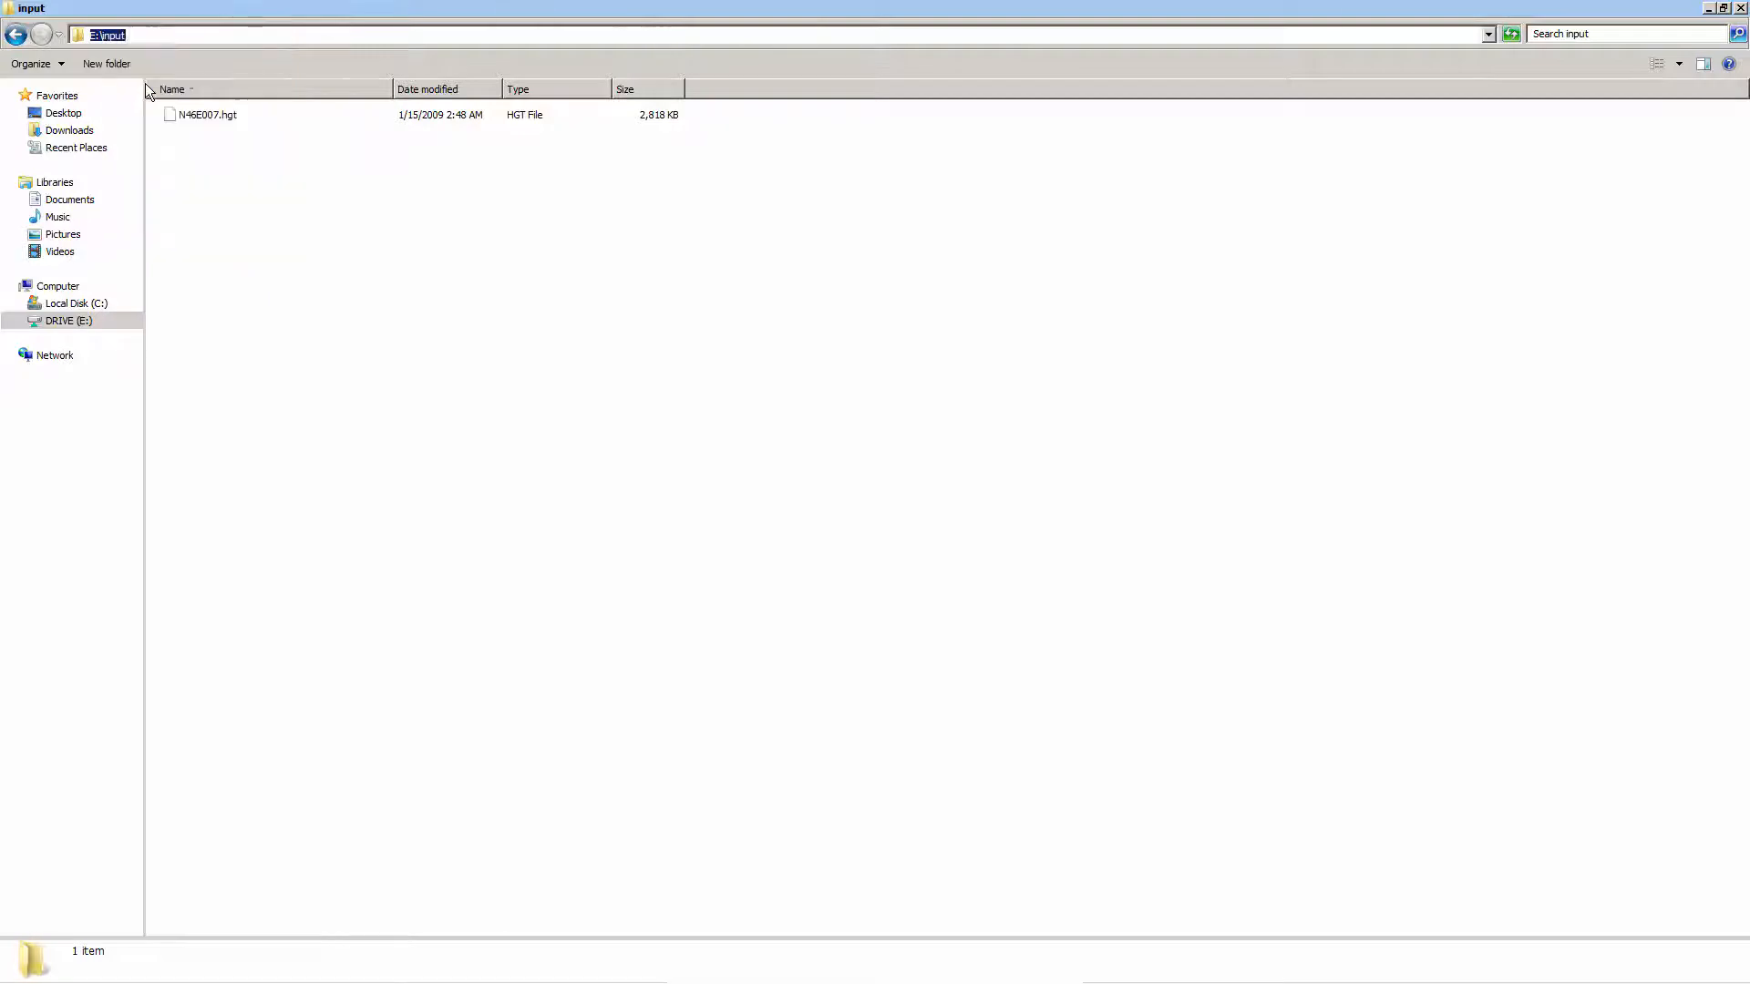
{"action": "left_click", "coordinate": [15, 35]}
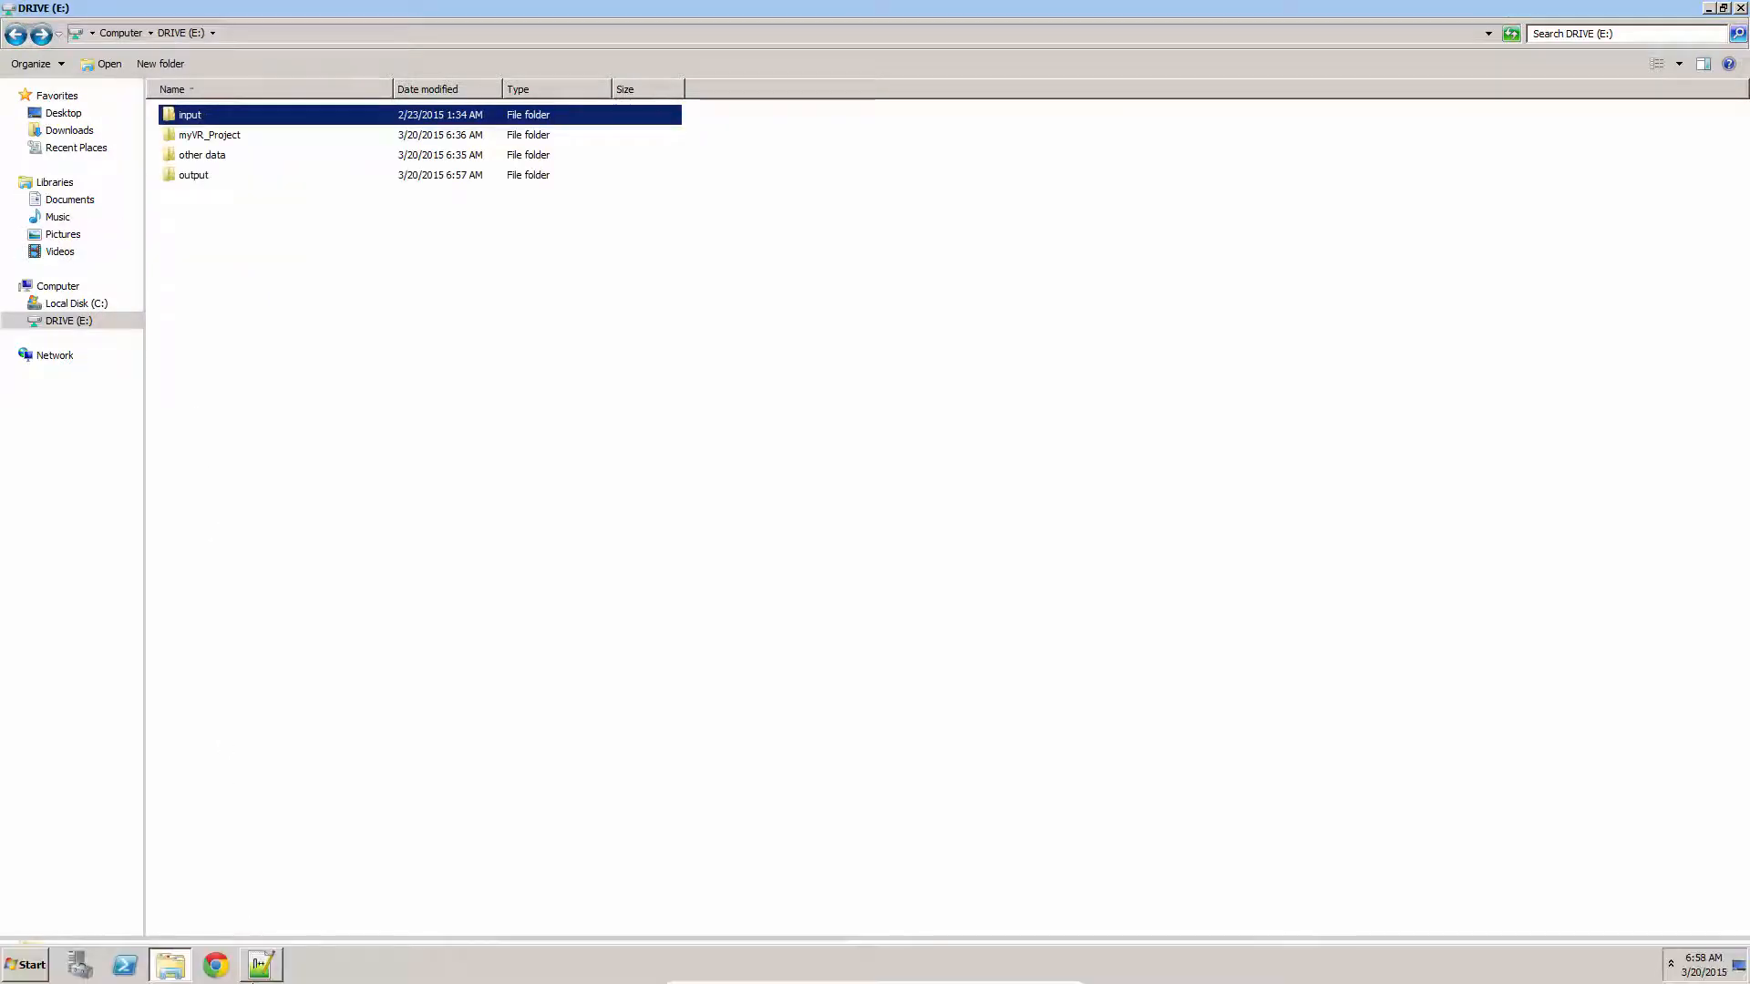
Back in Notepad++, replace the DEMDictionary input-path value with the copied path E:\input
{"action": "left_click", "coordinate": [271, 978]}
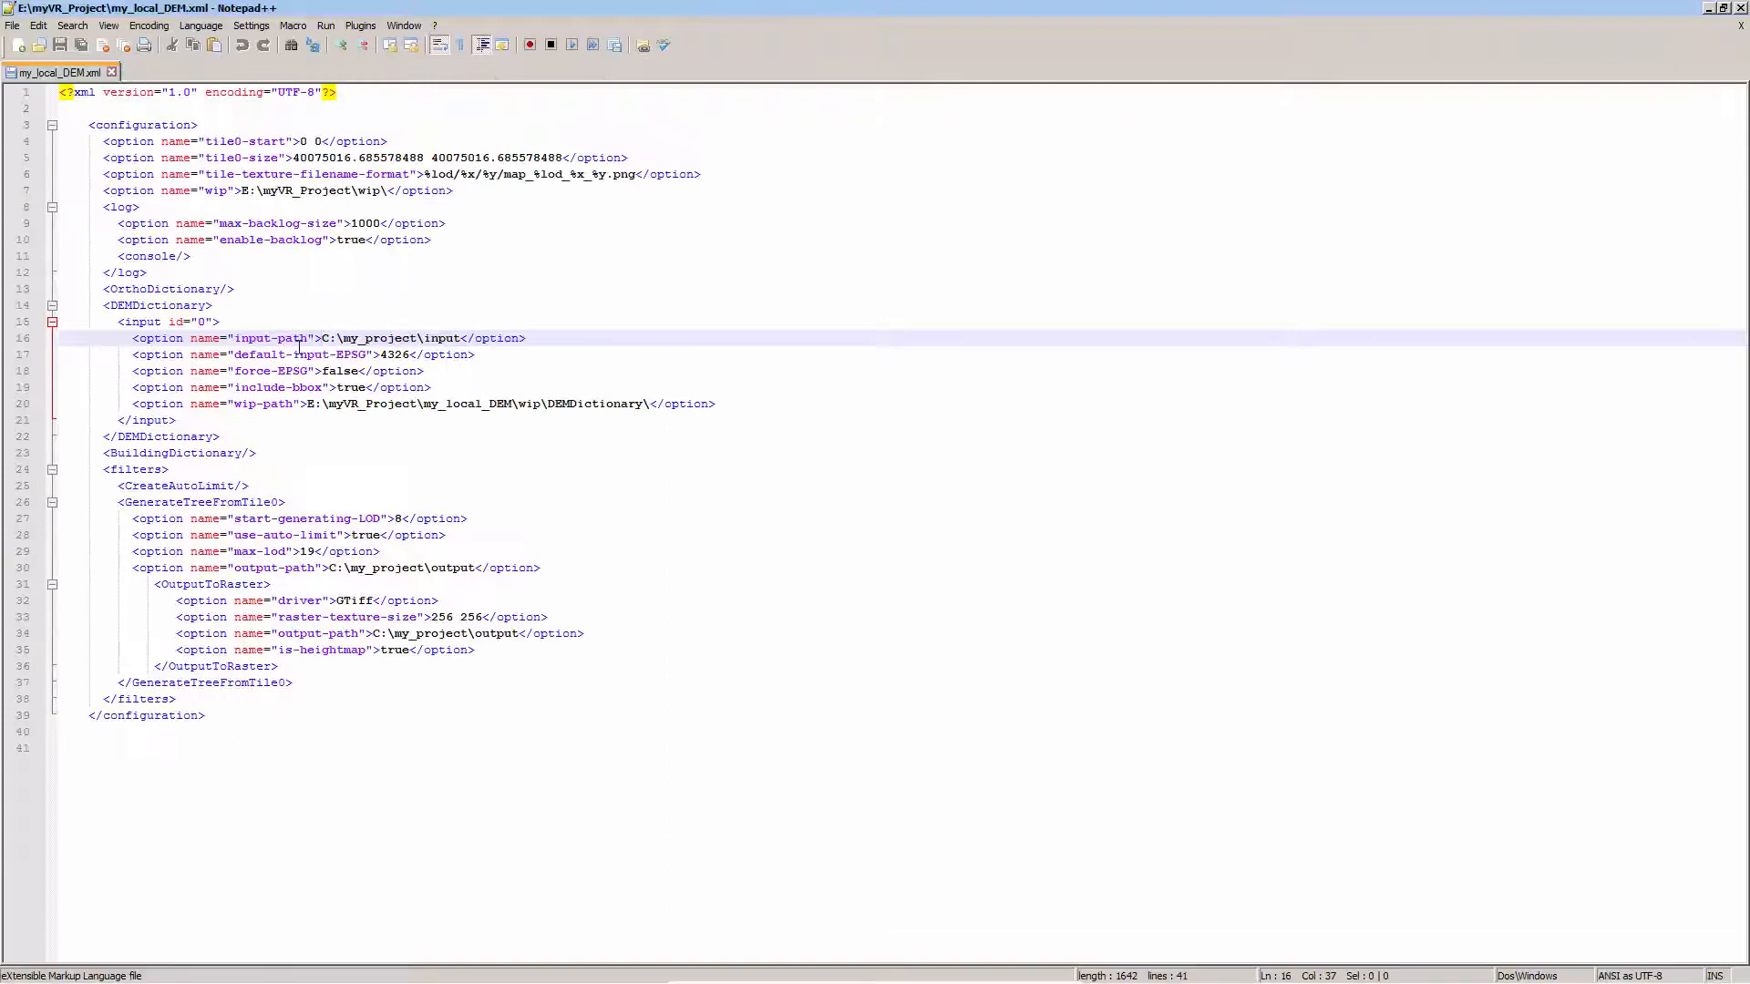
{"action": "left_click_drag", "start_coordinate": [323, 338], "coordinate": [460, 338]}
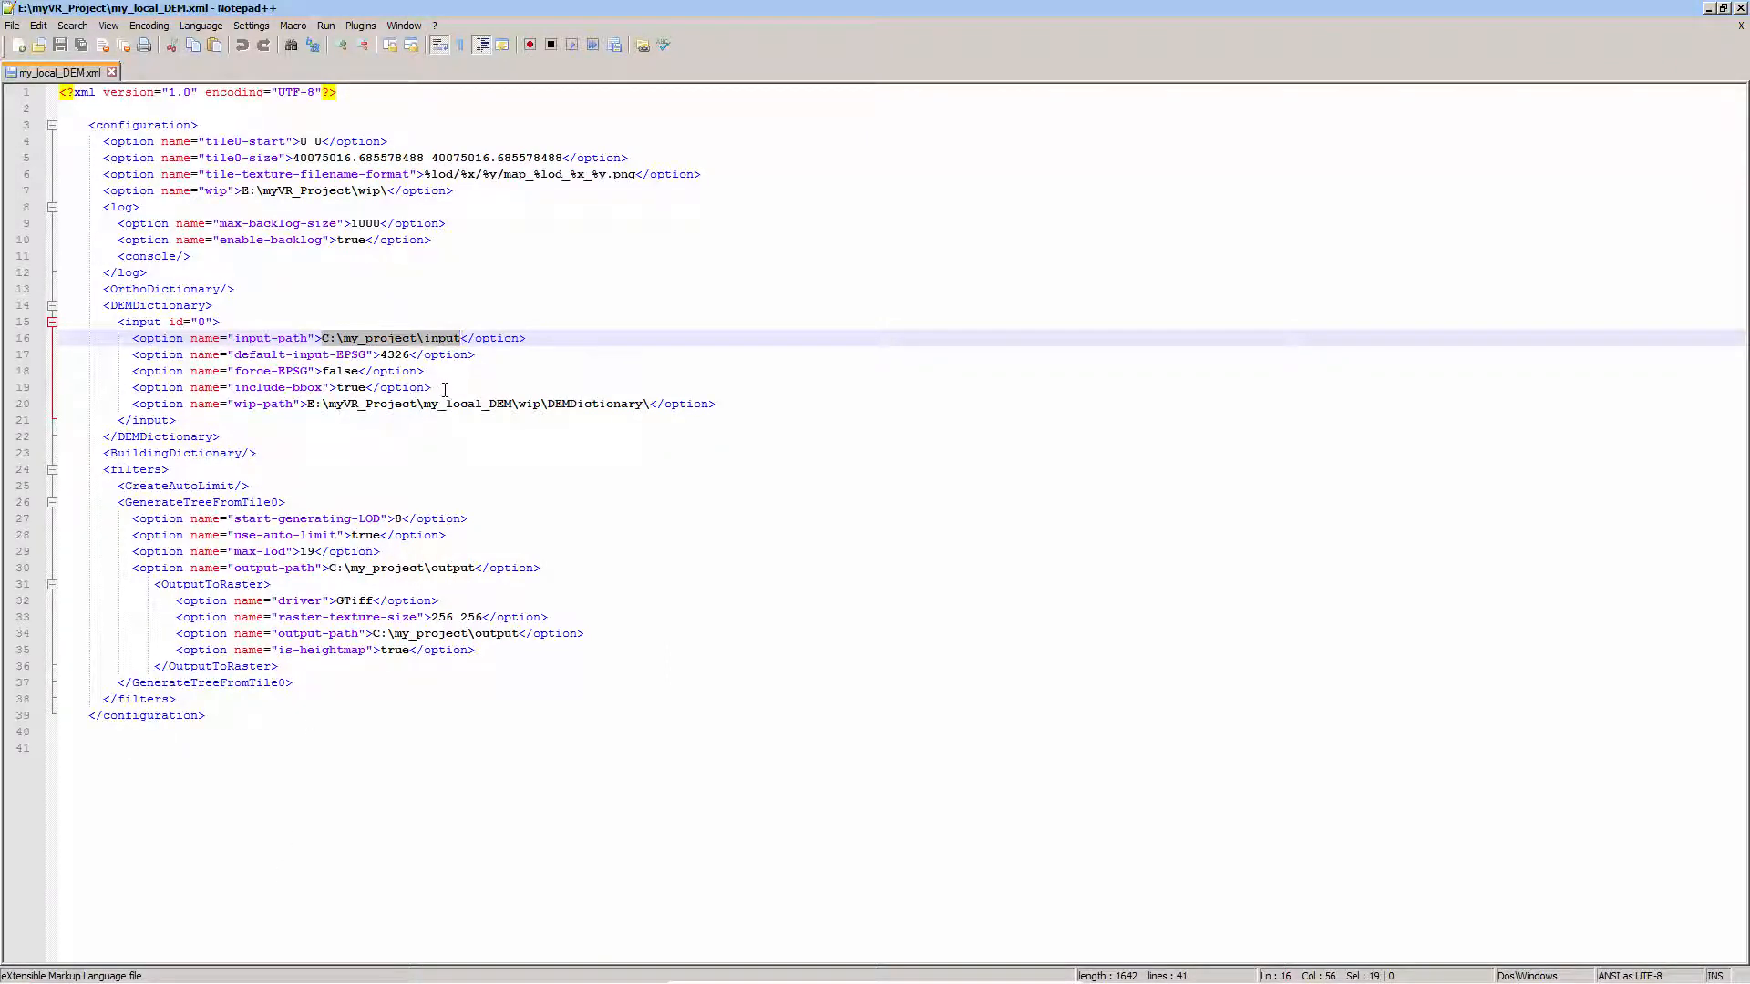
{"action": "key", "text": "Delete"}
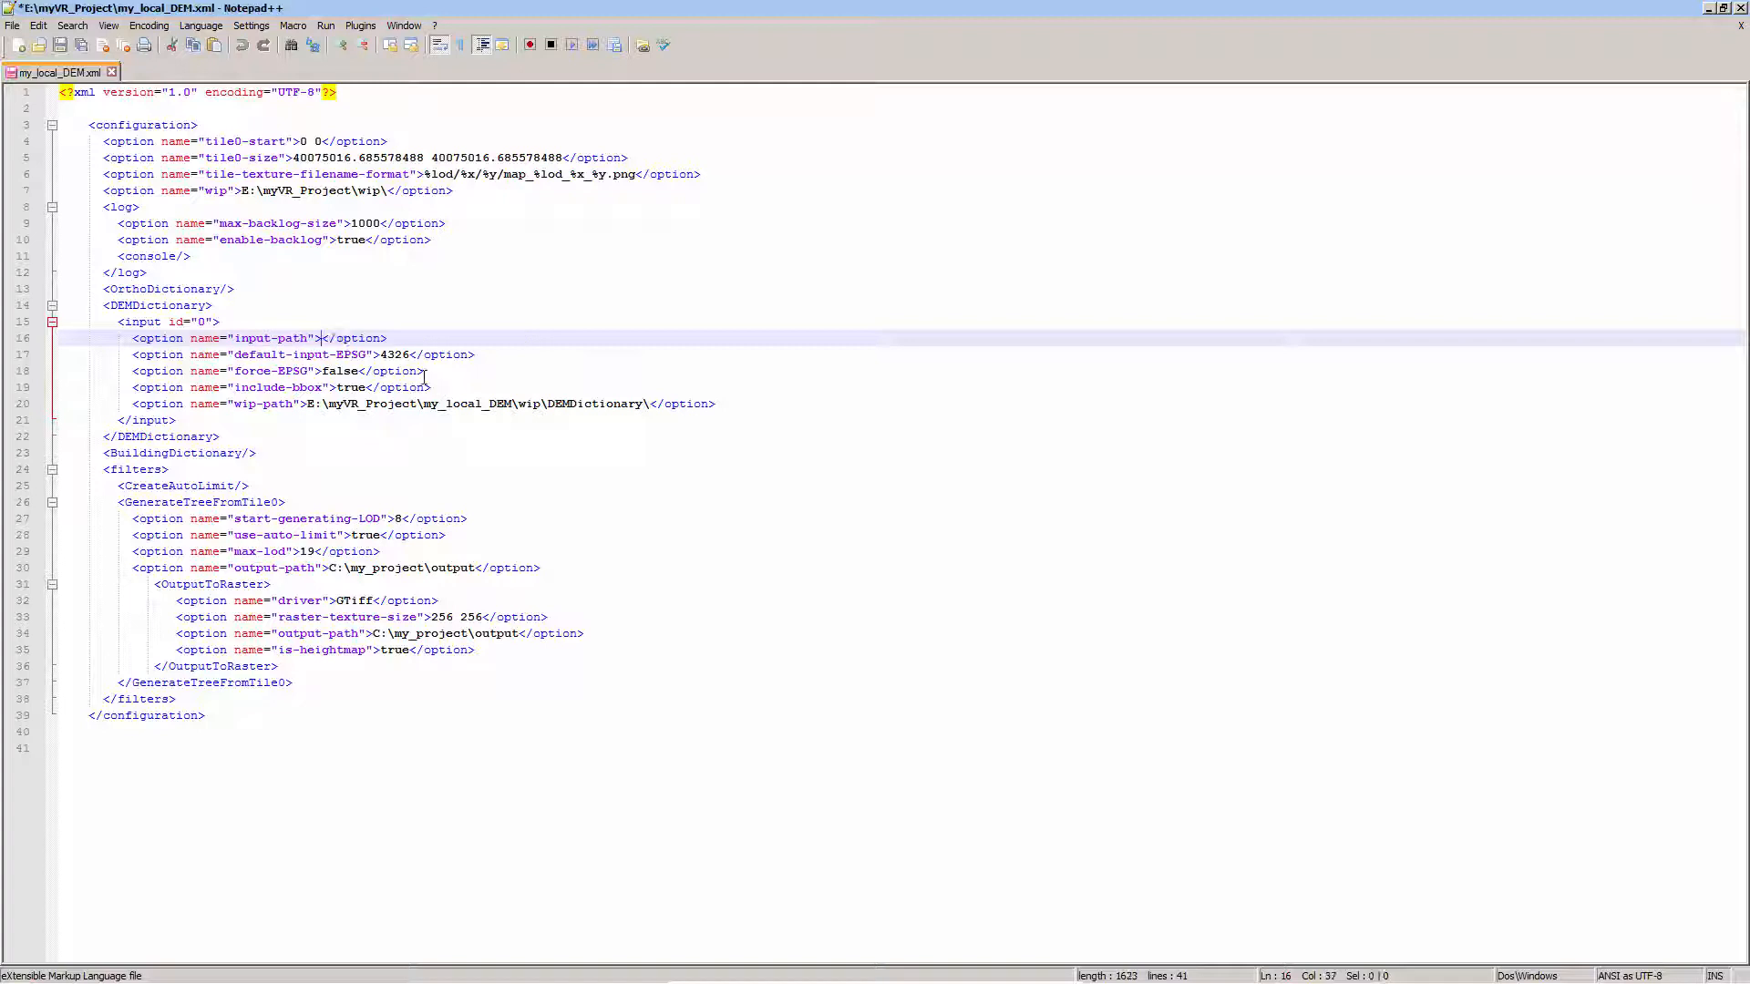
{"action": "right_click", "coordinate": [325, 338]}
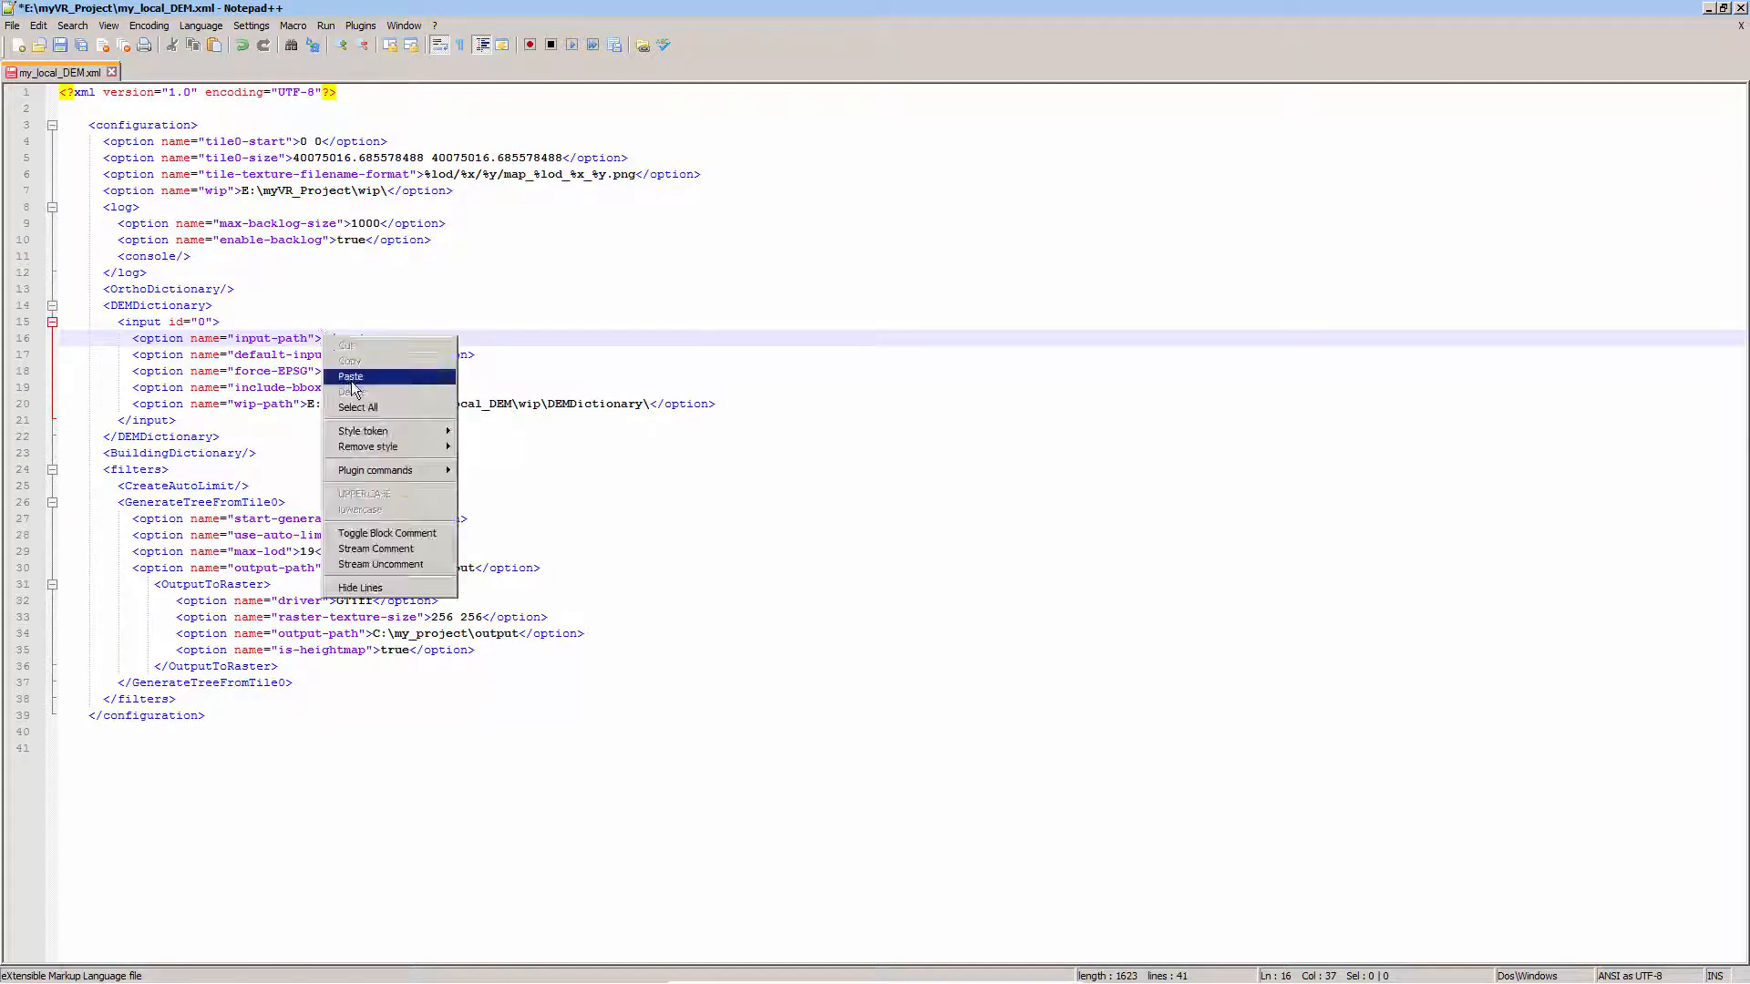
{"action": "left_click", "coordinate": [356, 380]}
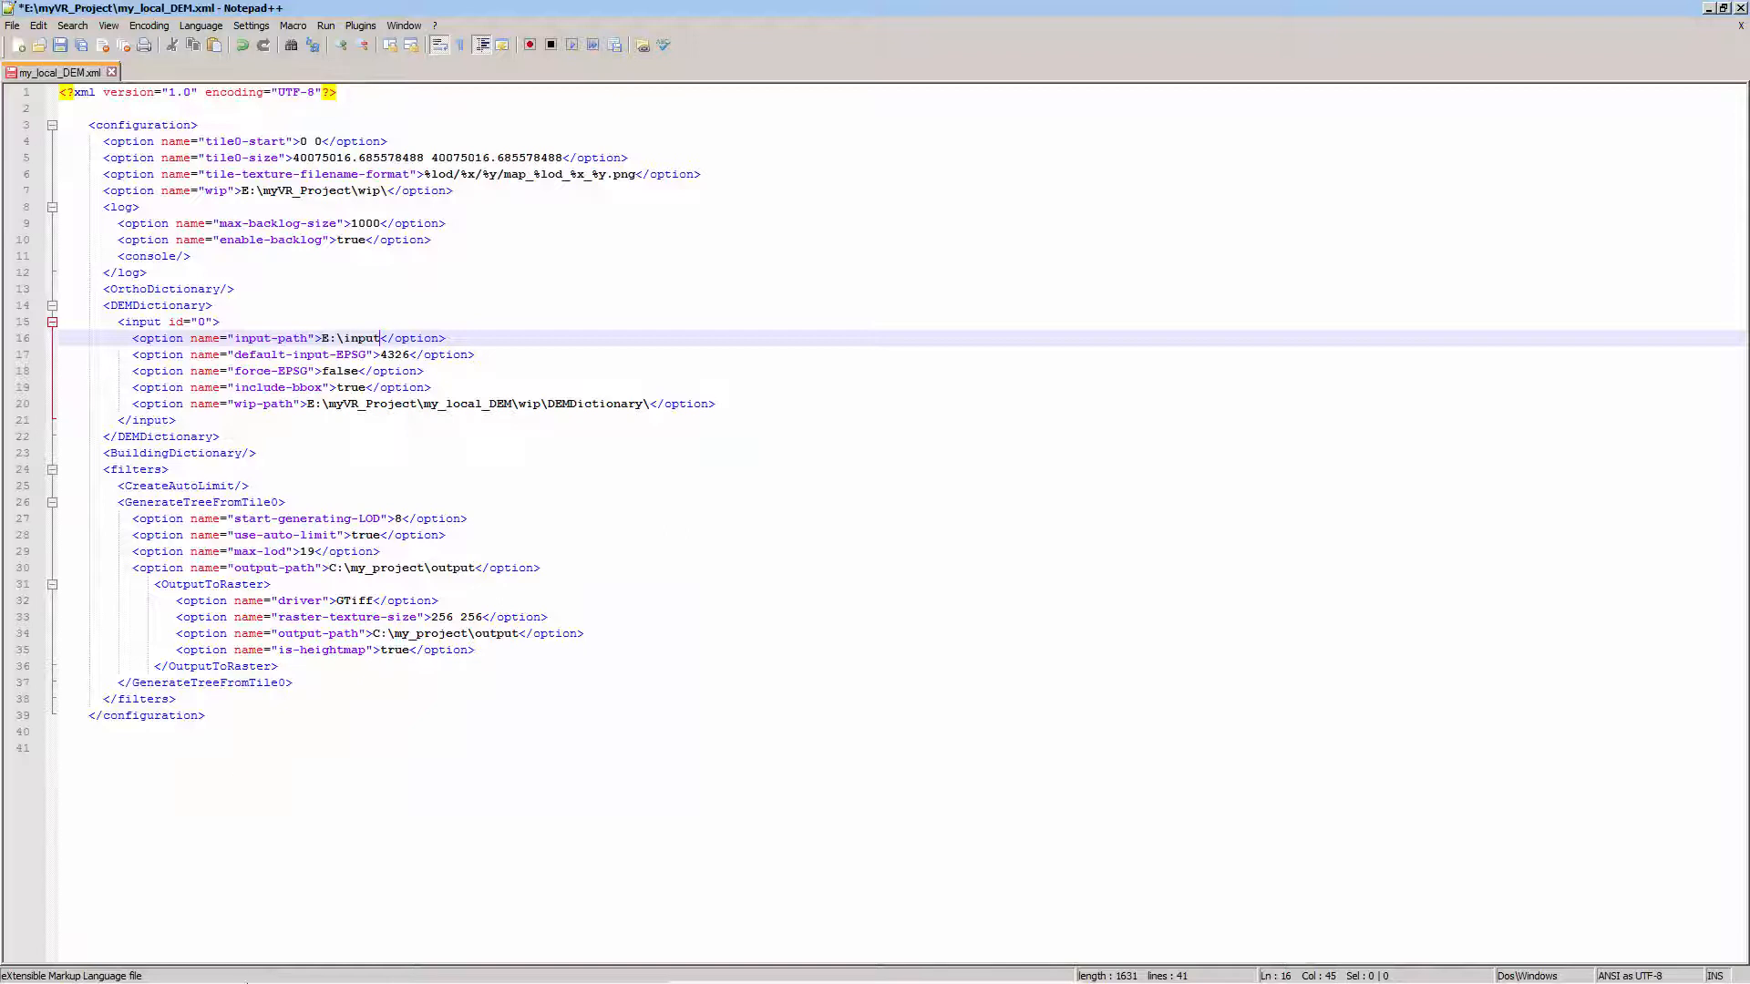
Switch to Windows Explorer and copy the full path of the output folder on drive E:
{"action": "left_click", "coordinate": [173, 974]}
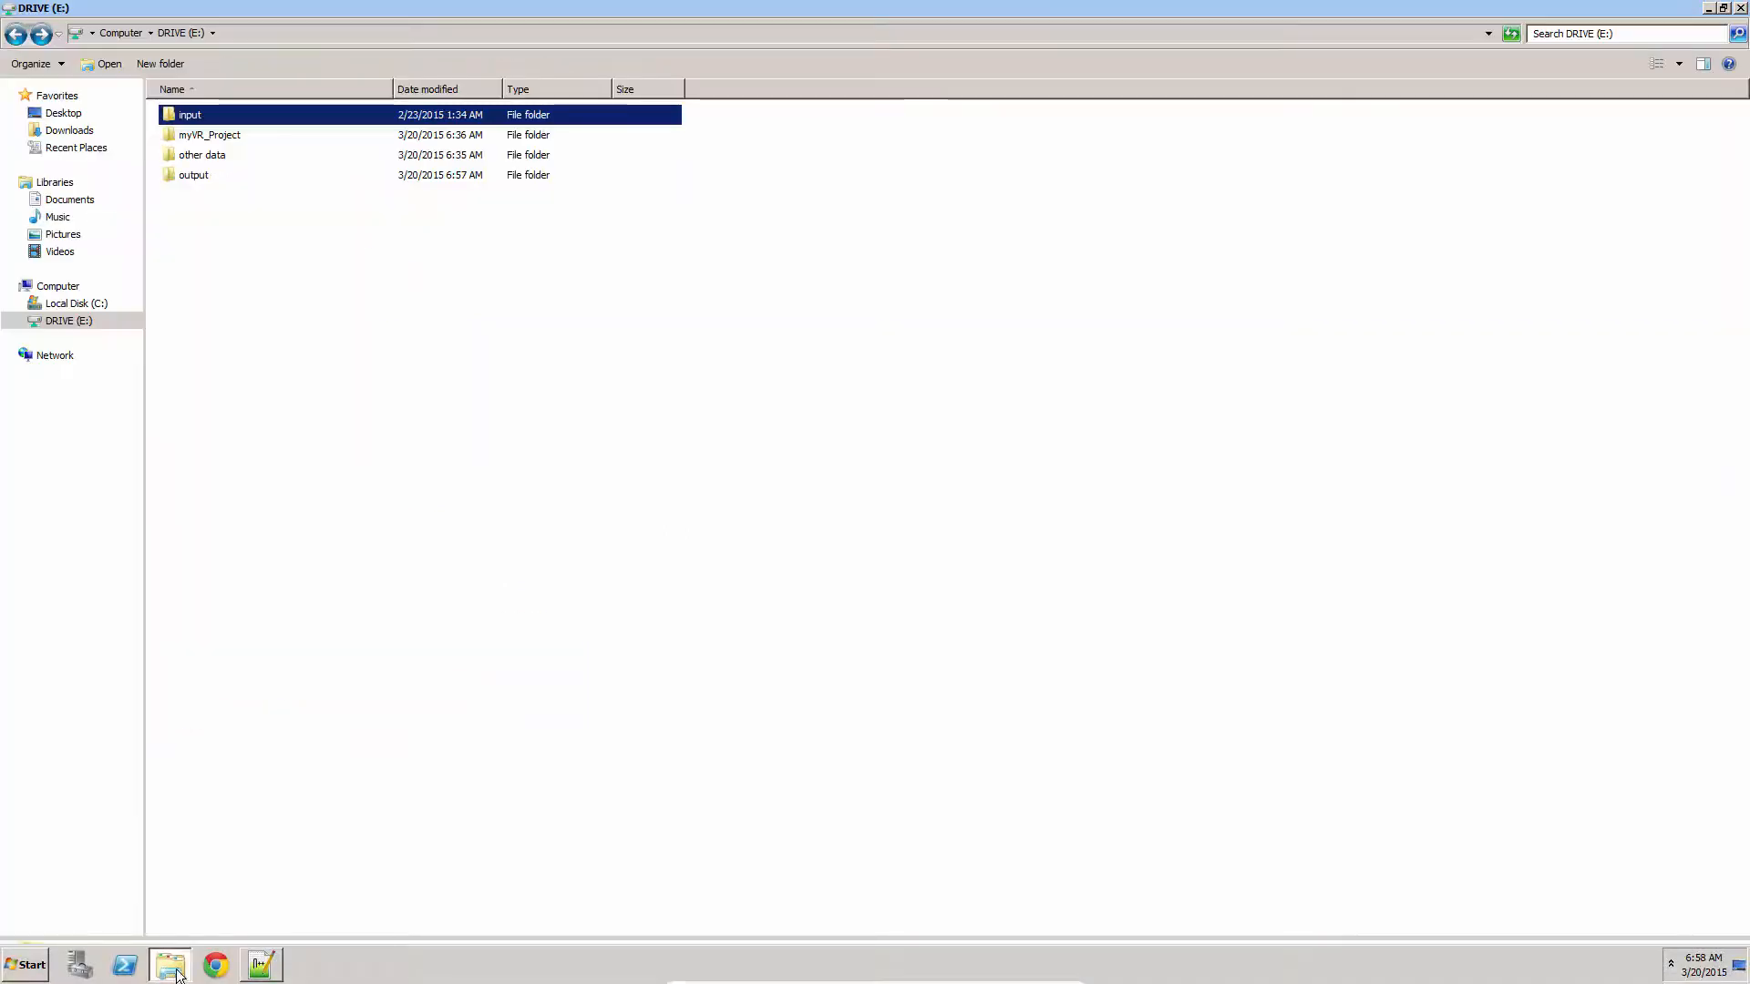
{"action": "double_click", "coordinate": [191, 176]}
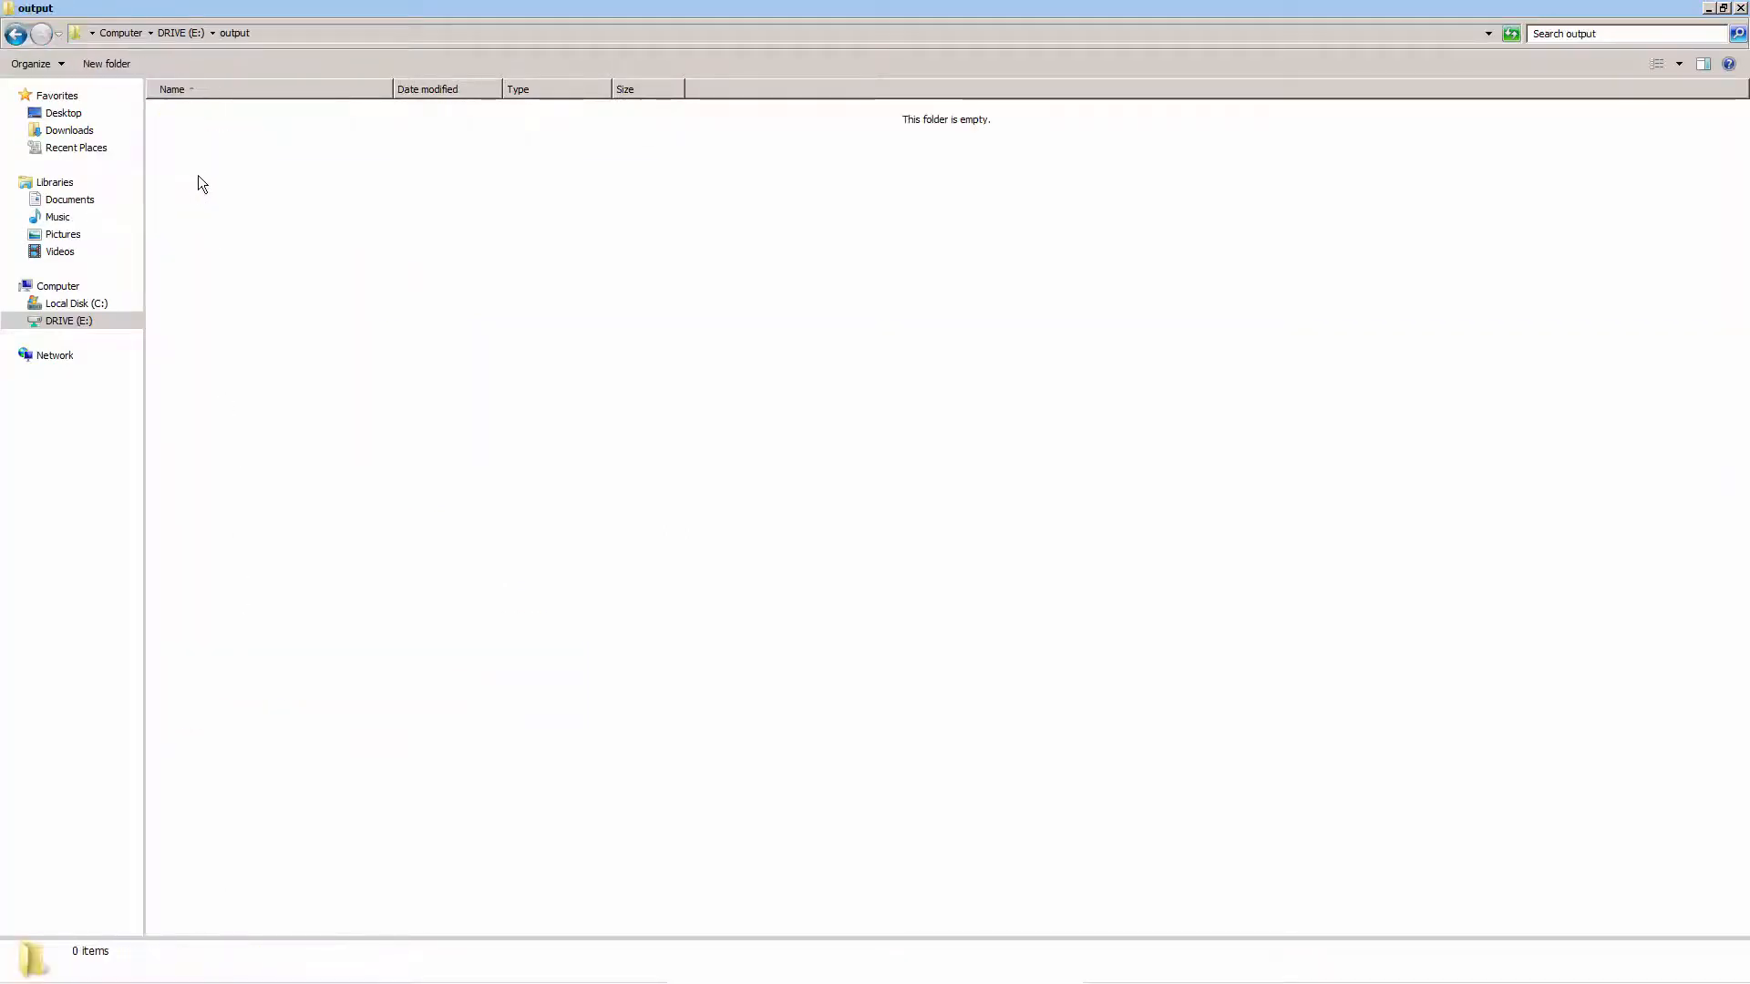
{"action": "left_click", "coordinate": [309, 33]}
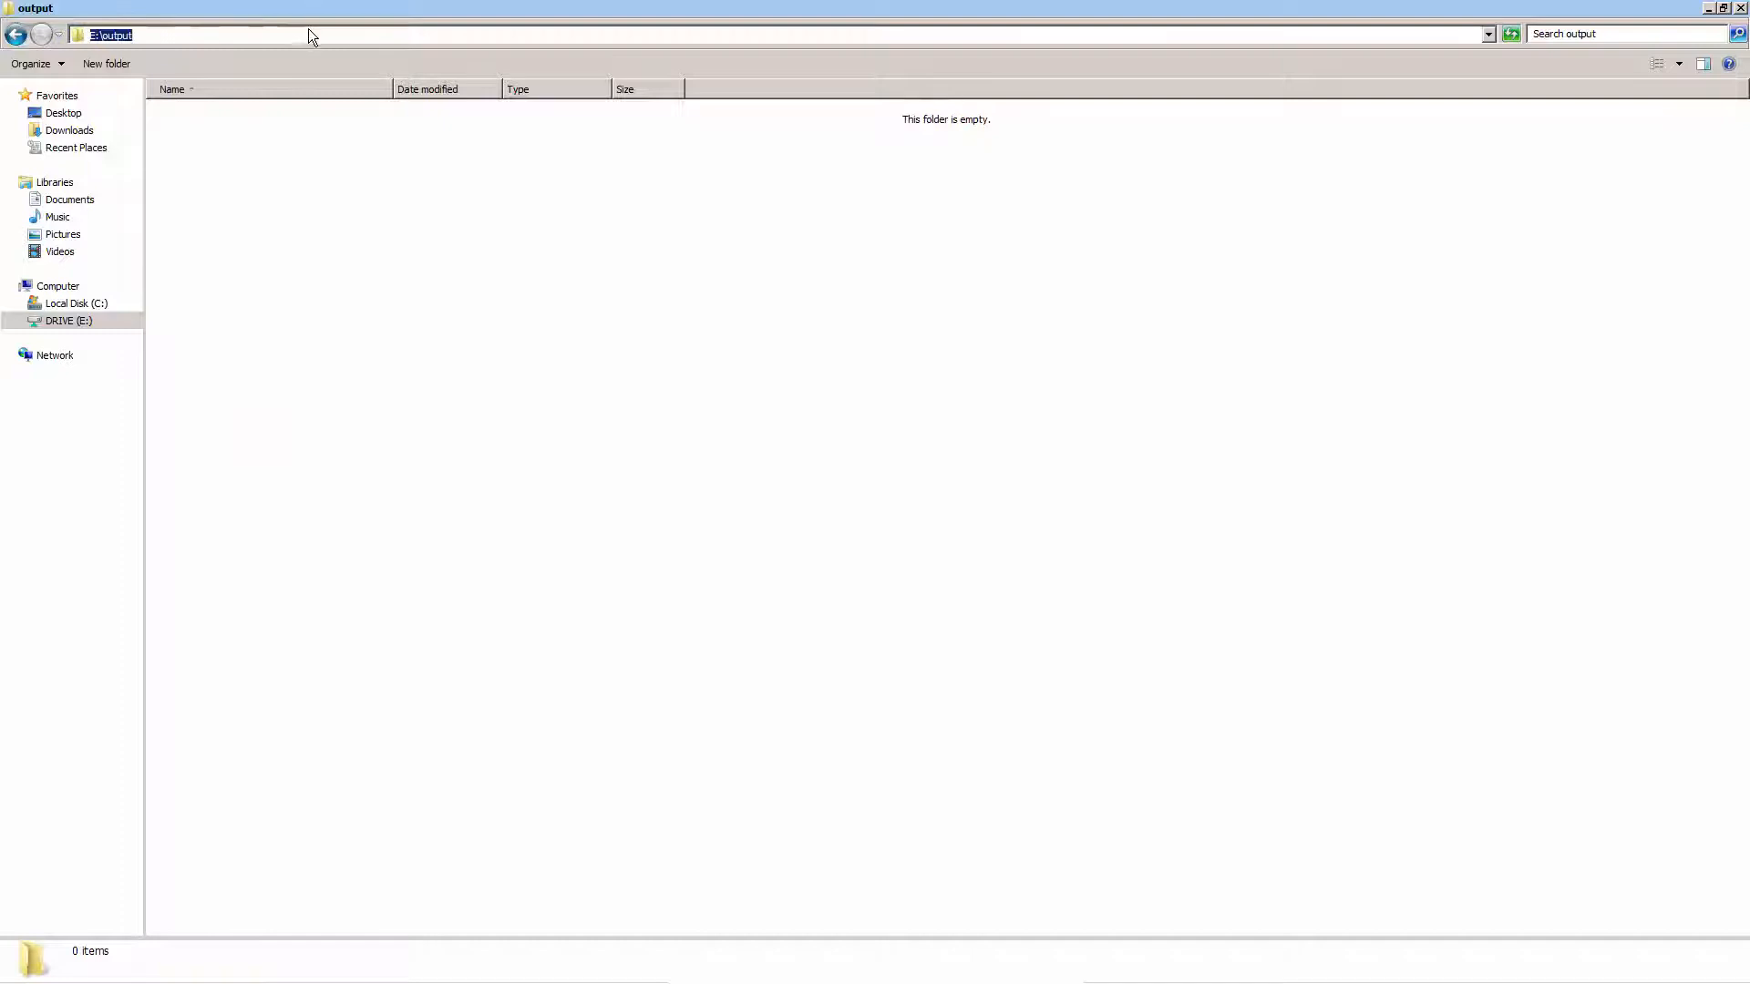
{"action": "right_click", "coordinate": [112, 40]}
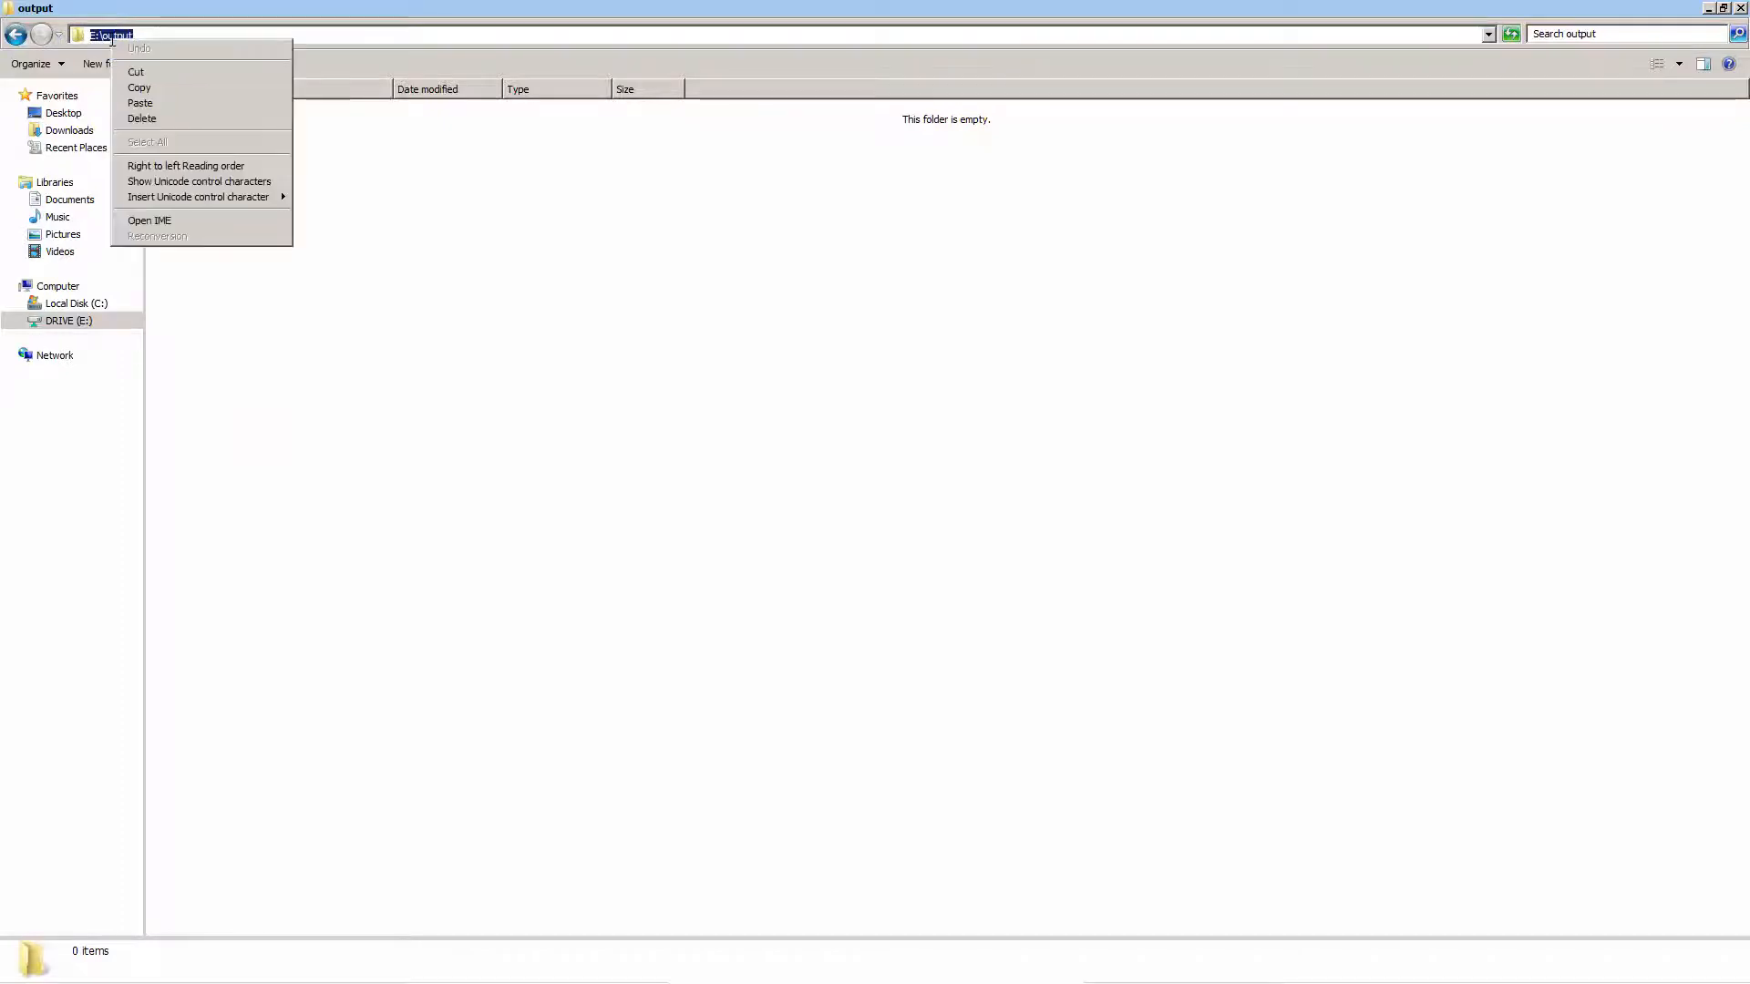
{"action": "left_click", "coordinate": [129, 88]}
{"action": "left_click", "coordinate": [15, 35]}
{"action": "mouse_move", "coordinate": [379, 980]}
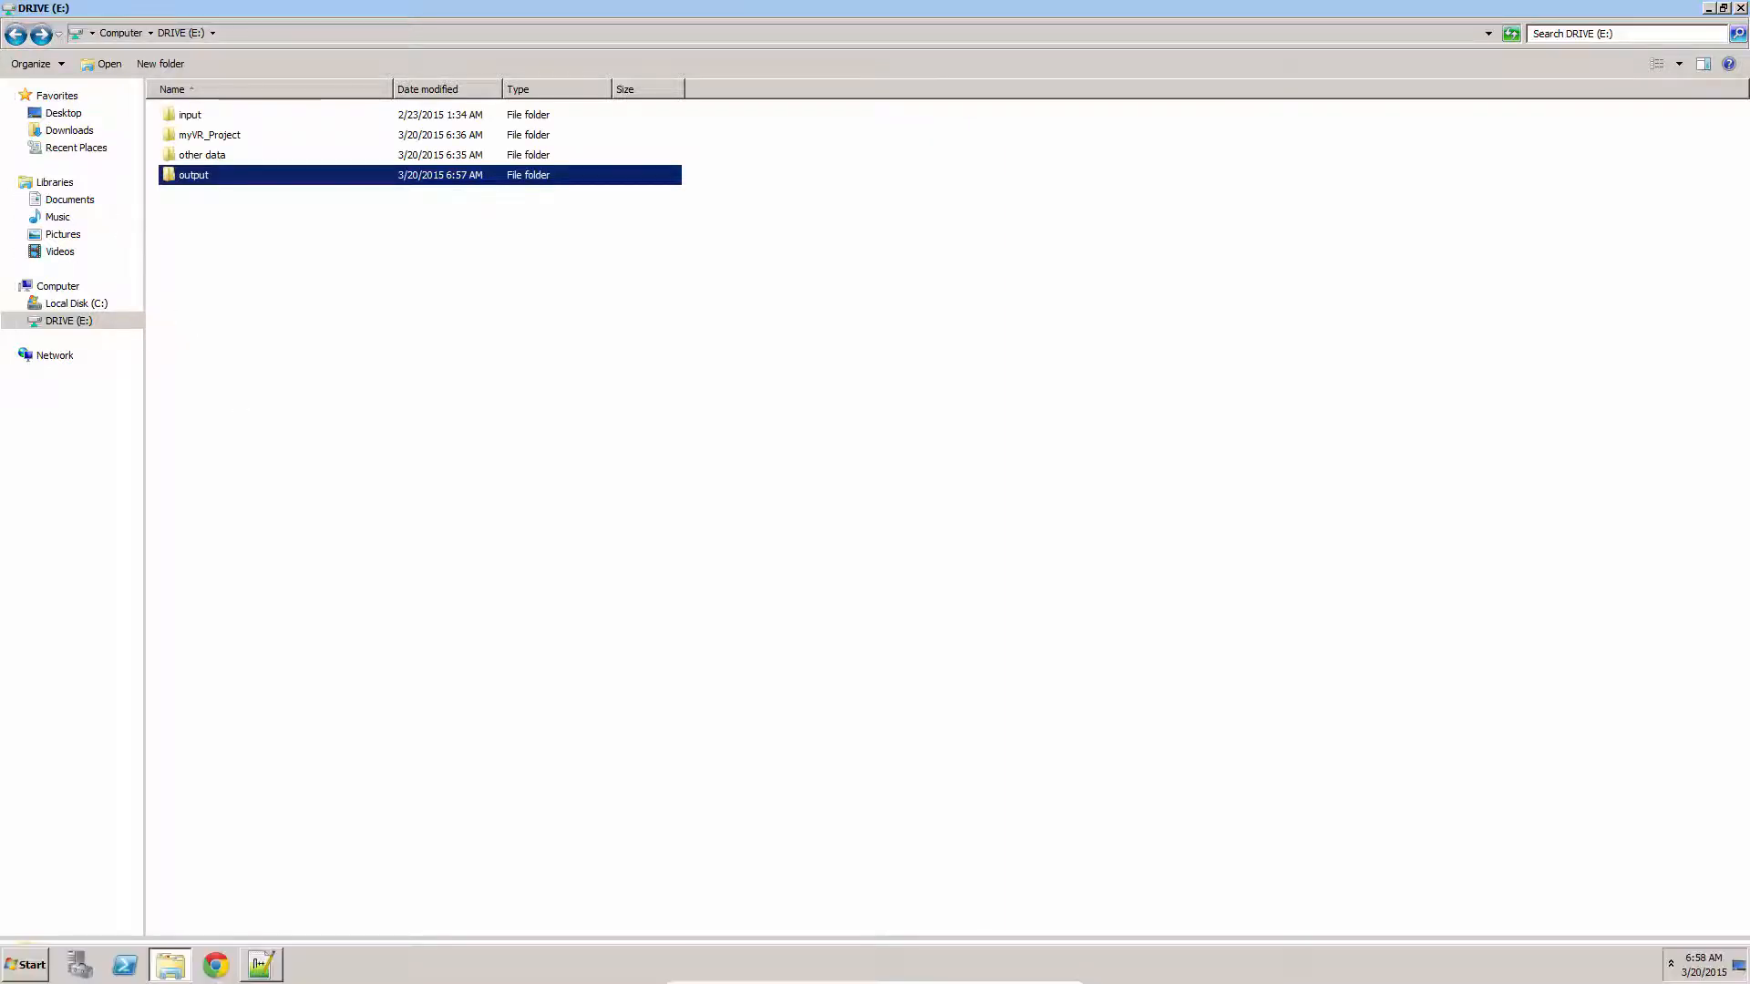
Back in Notepad++, replace the output-path value directly under GenerateTreeFromTile0 with E:\output
{"action": "left_click", "coordinate": [264, 968]}
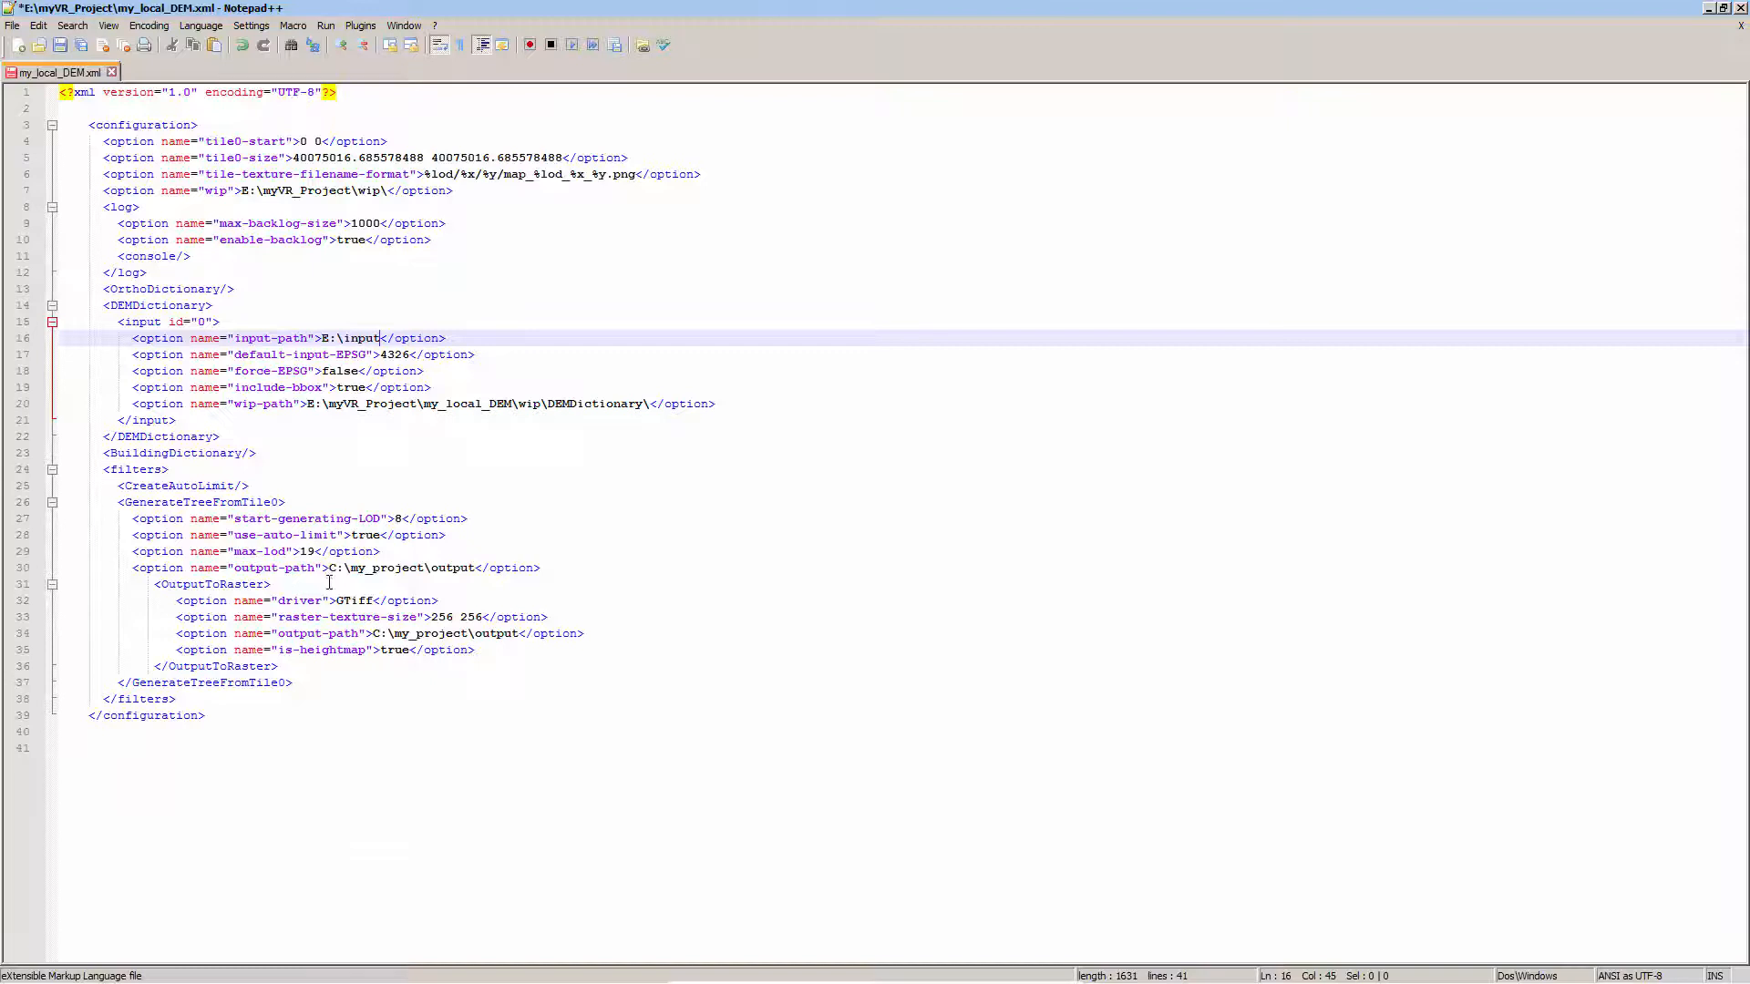
{"action": "left_click_drag", "start_coordinate": [476, 567], "coordinate": [329, 568]}
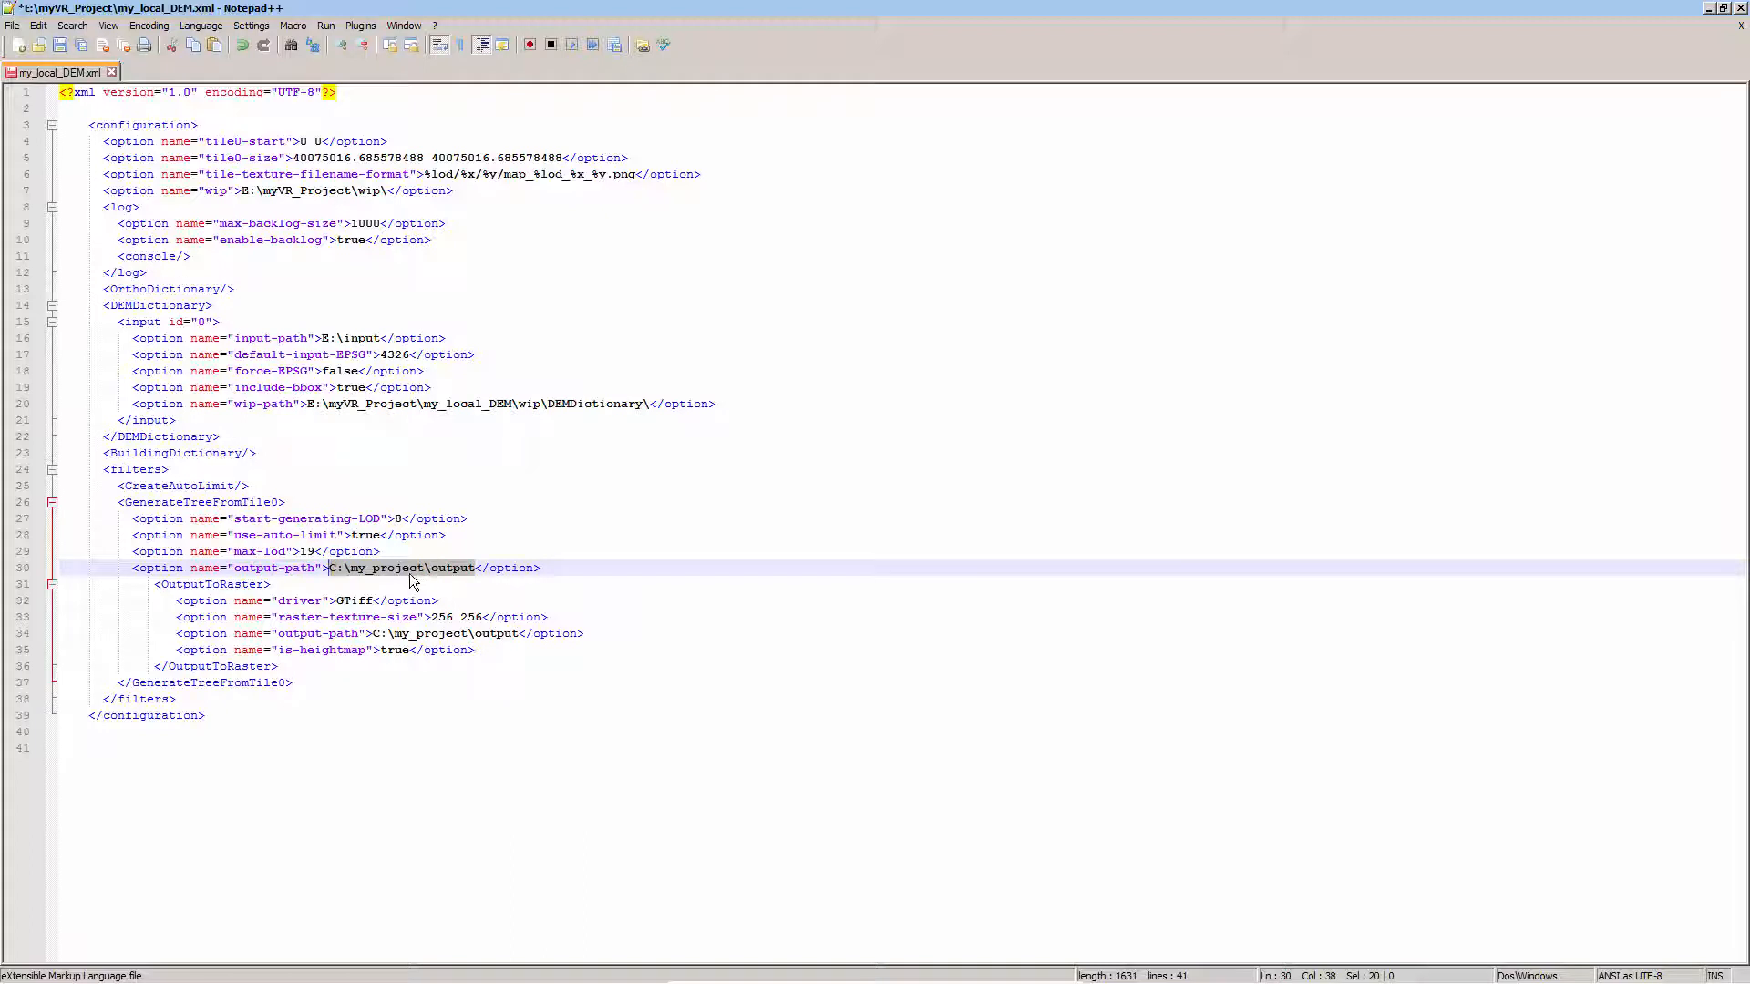
{"action": "key", "text": "Delete"}
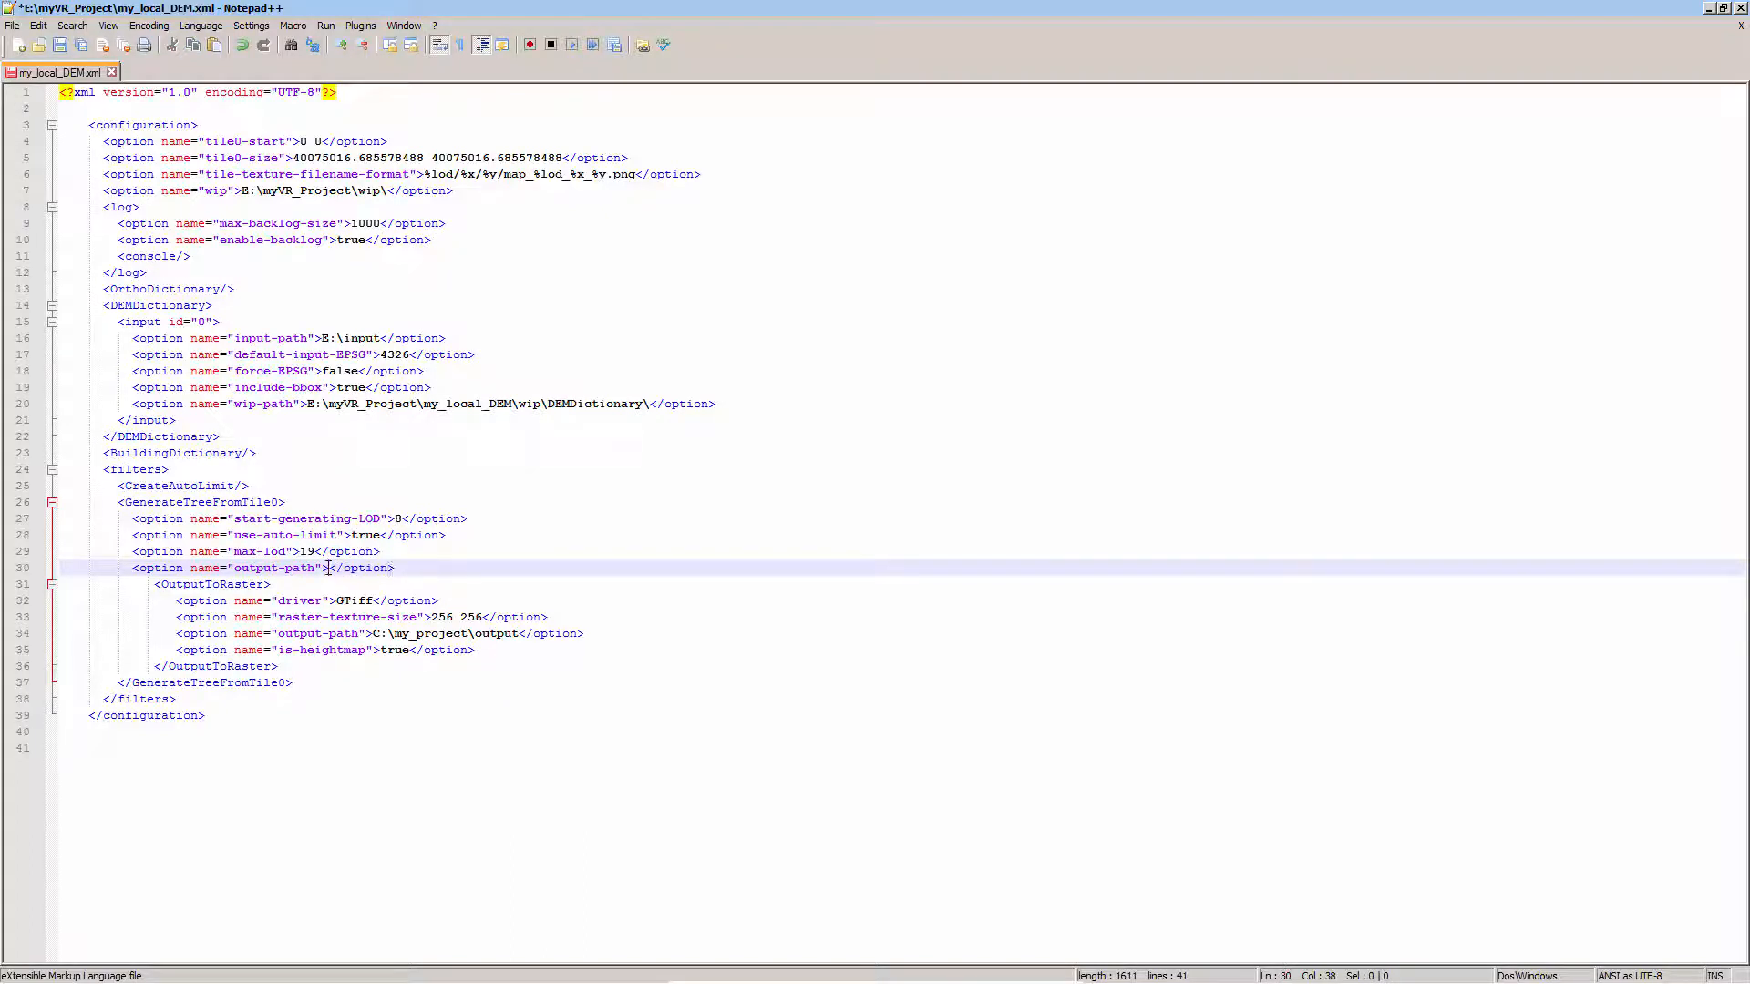
{"action": "right_click", "coordinate": [328, 568]}
{"action": "left_click", "coordinate": [357, 604]}
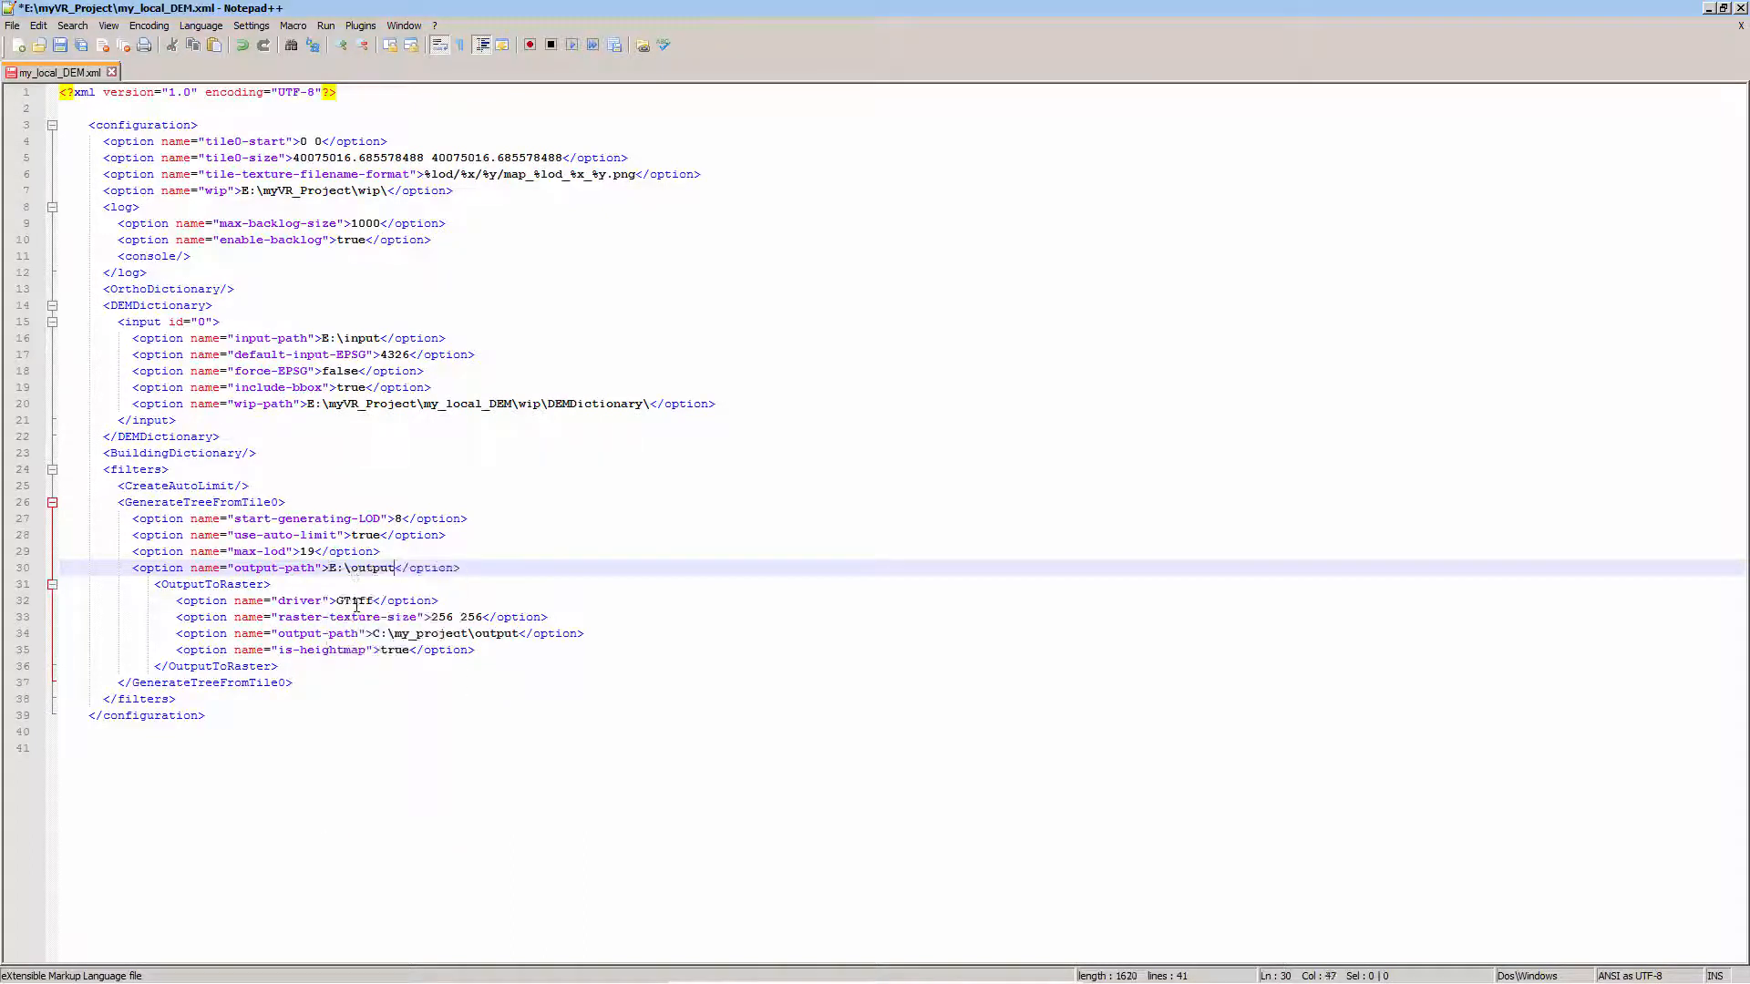
Replace the output-path value inside the OutputToRaster block with E:\output
{"action": "left_click", "coordinate": [276, 634]}
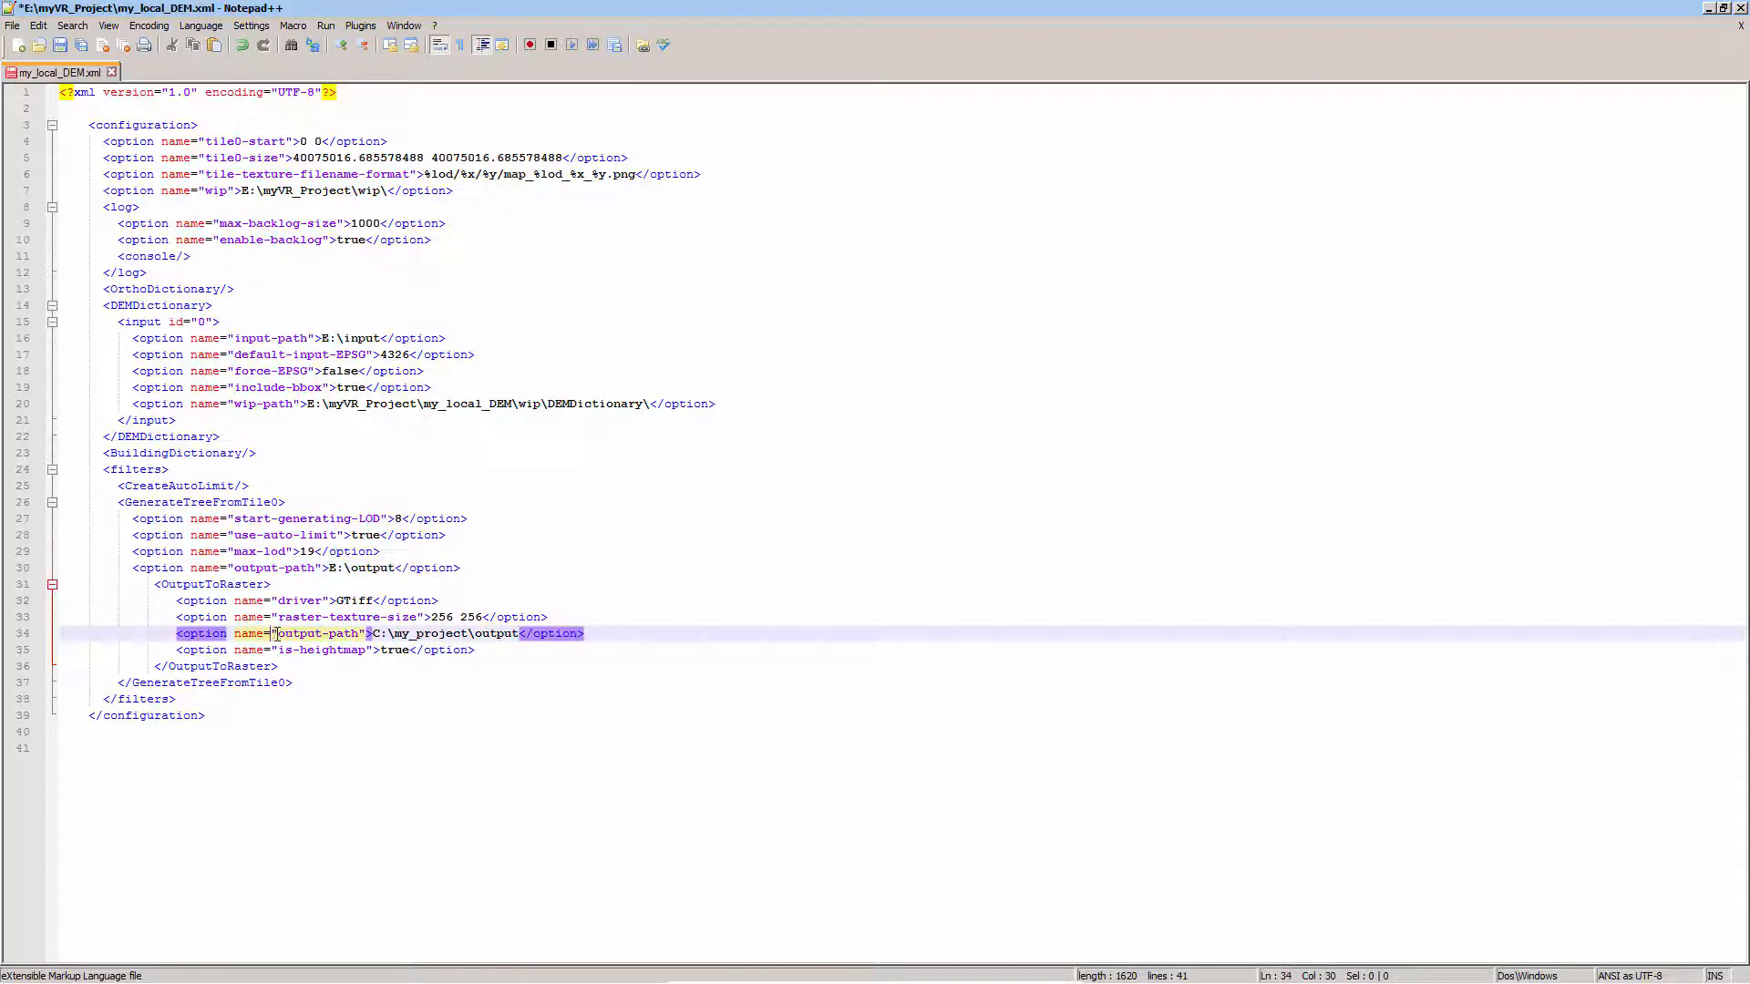
{"action": "left_click_drag", "start_coordinate": [519, 634], "coordinate": [374, 633]}
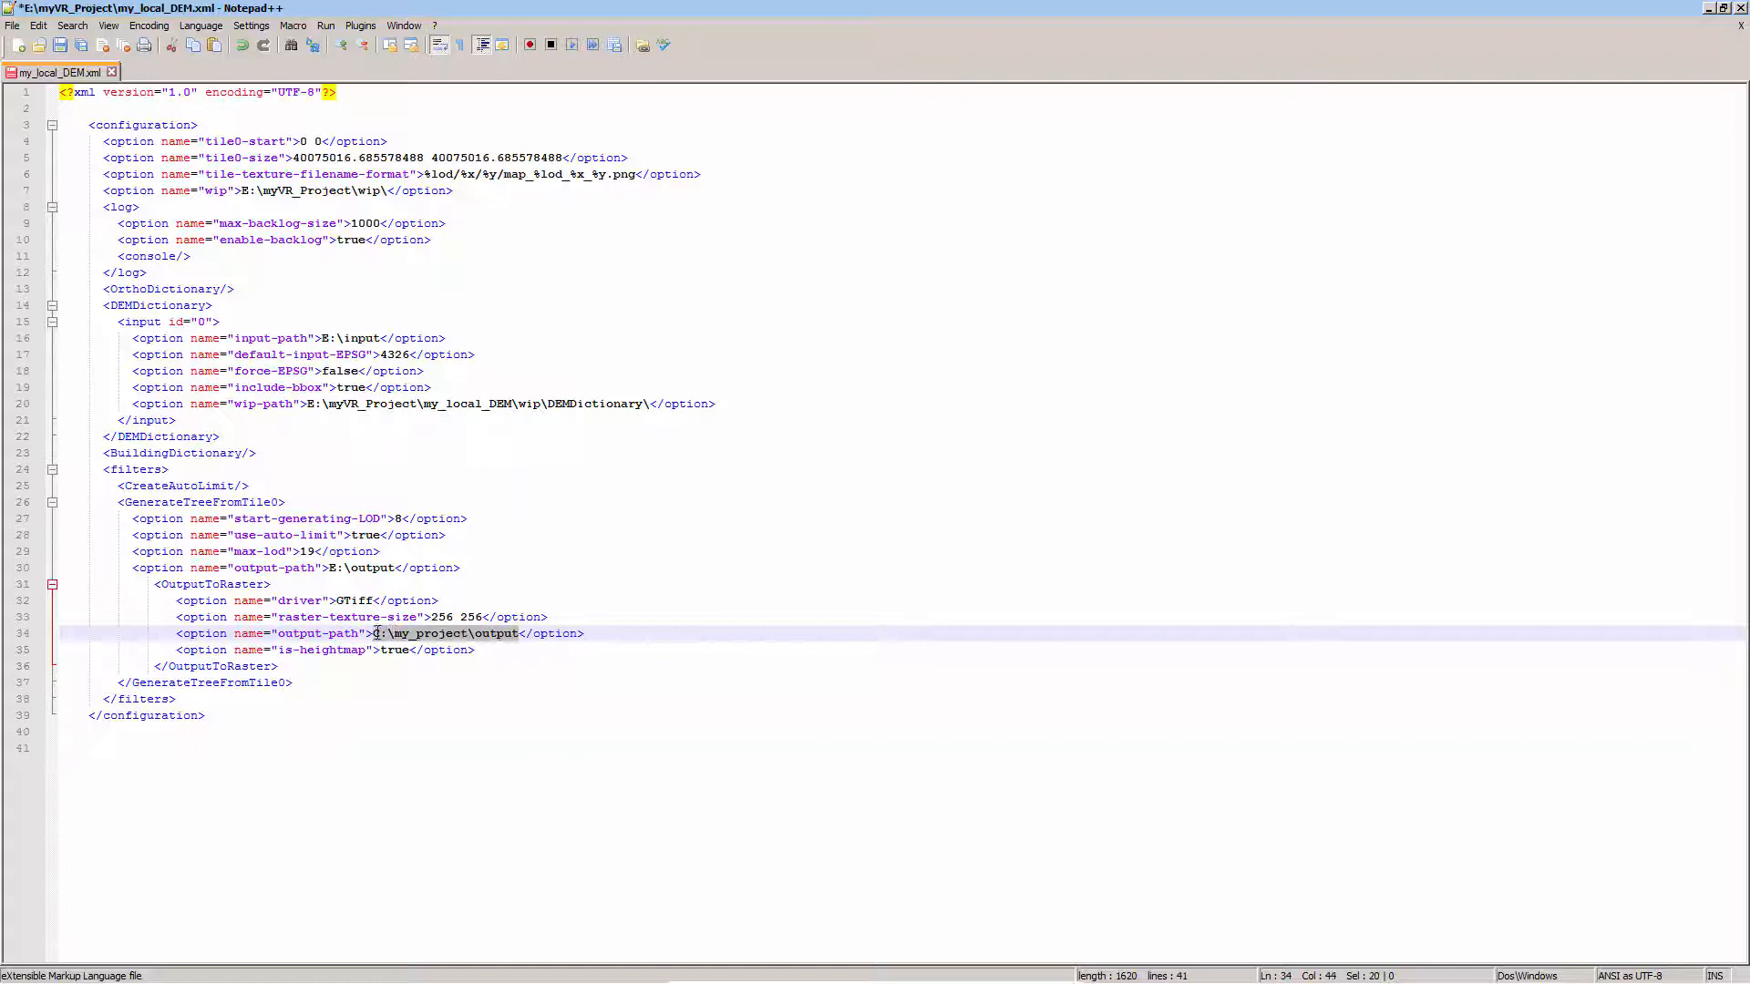
{"action": "key", "text": "Delete"}
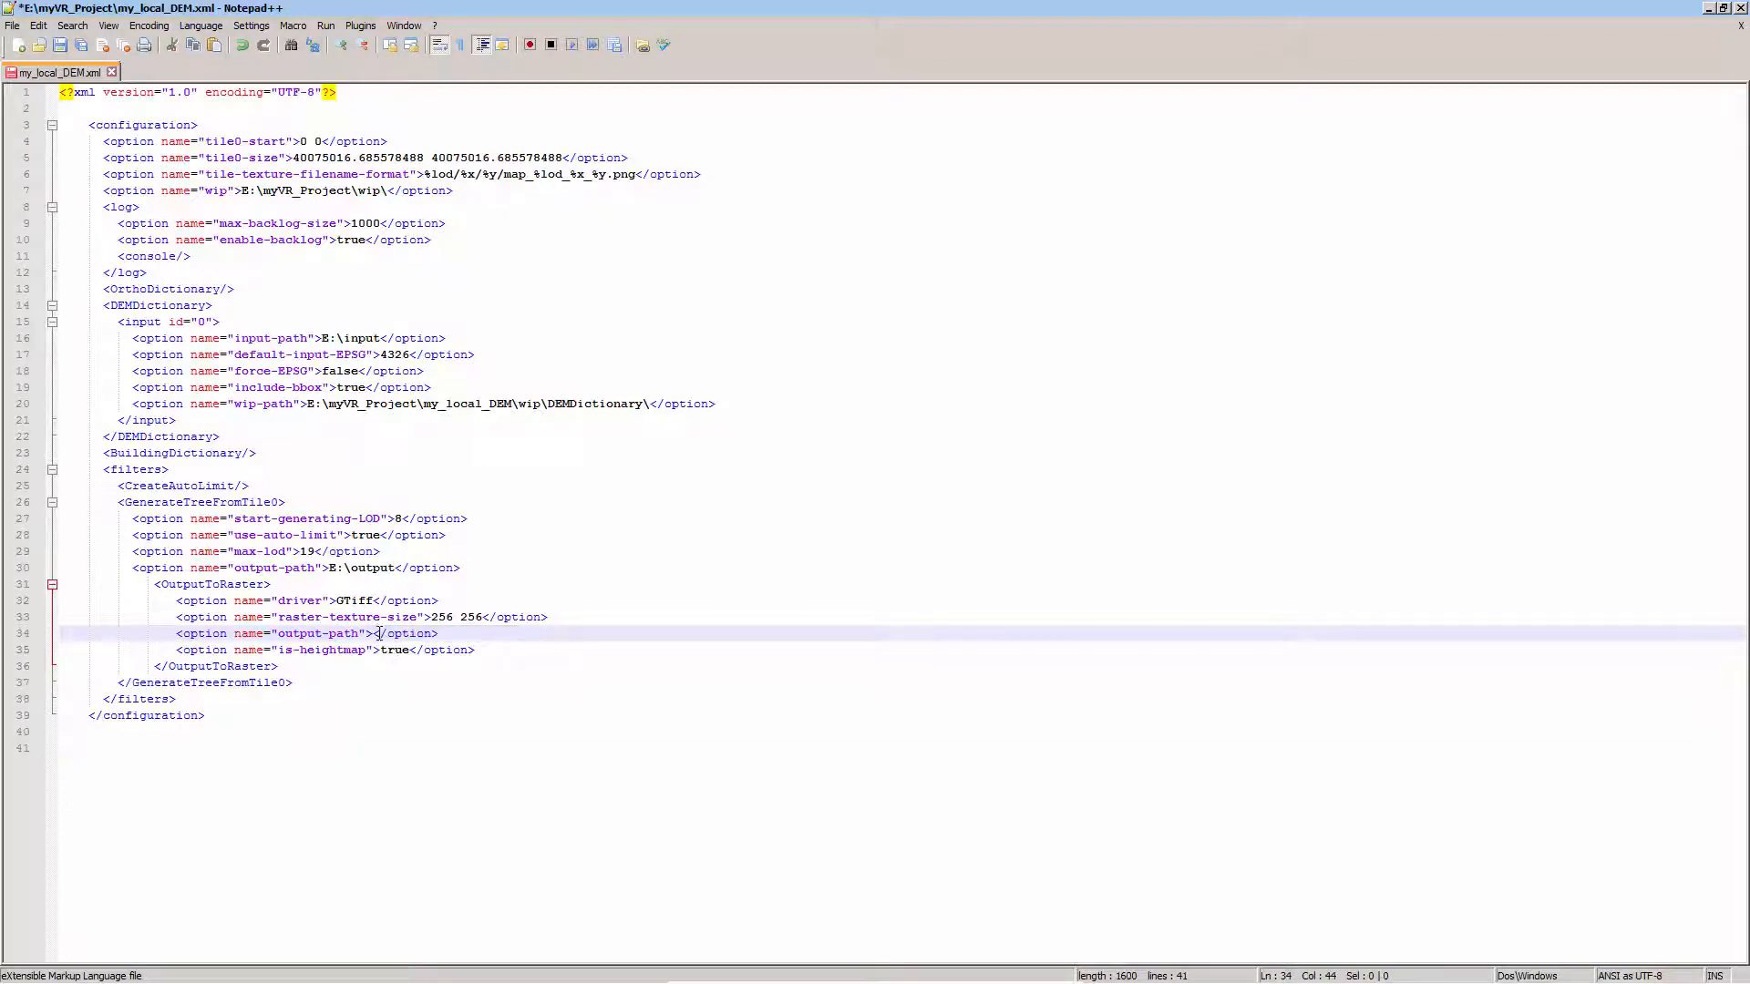
{"action": "right_click", "coordinate": [373, 636]}
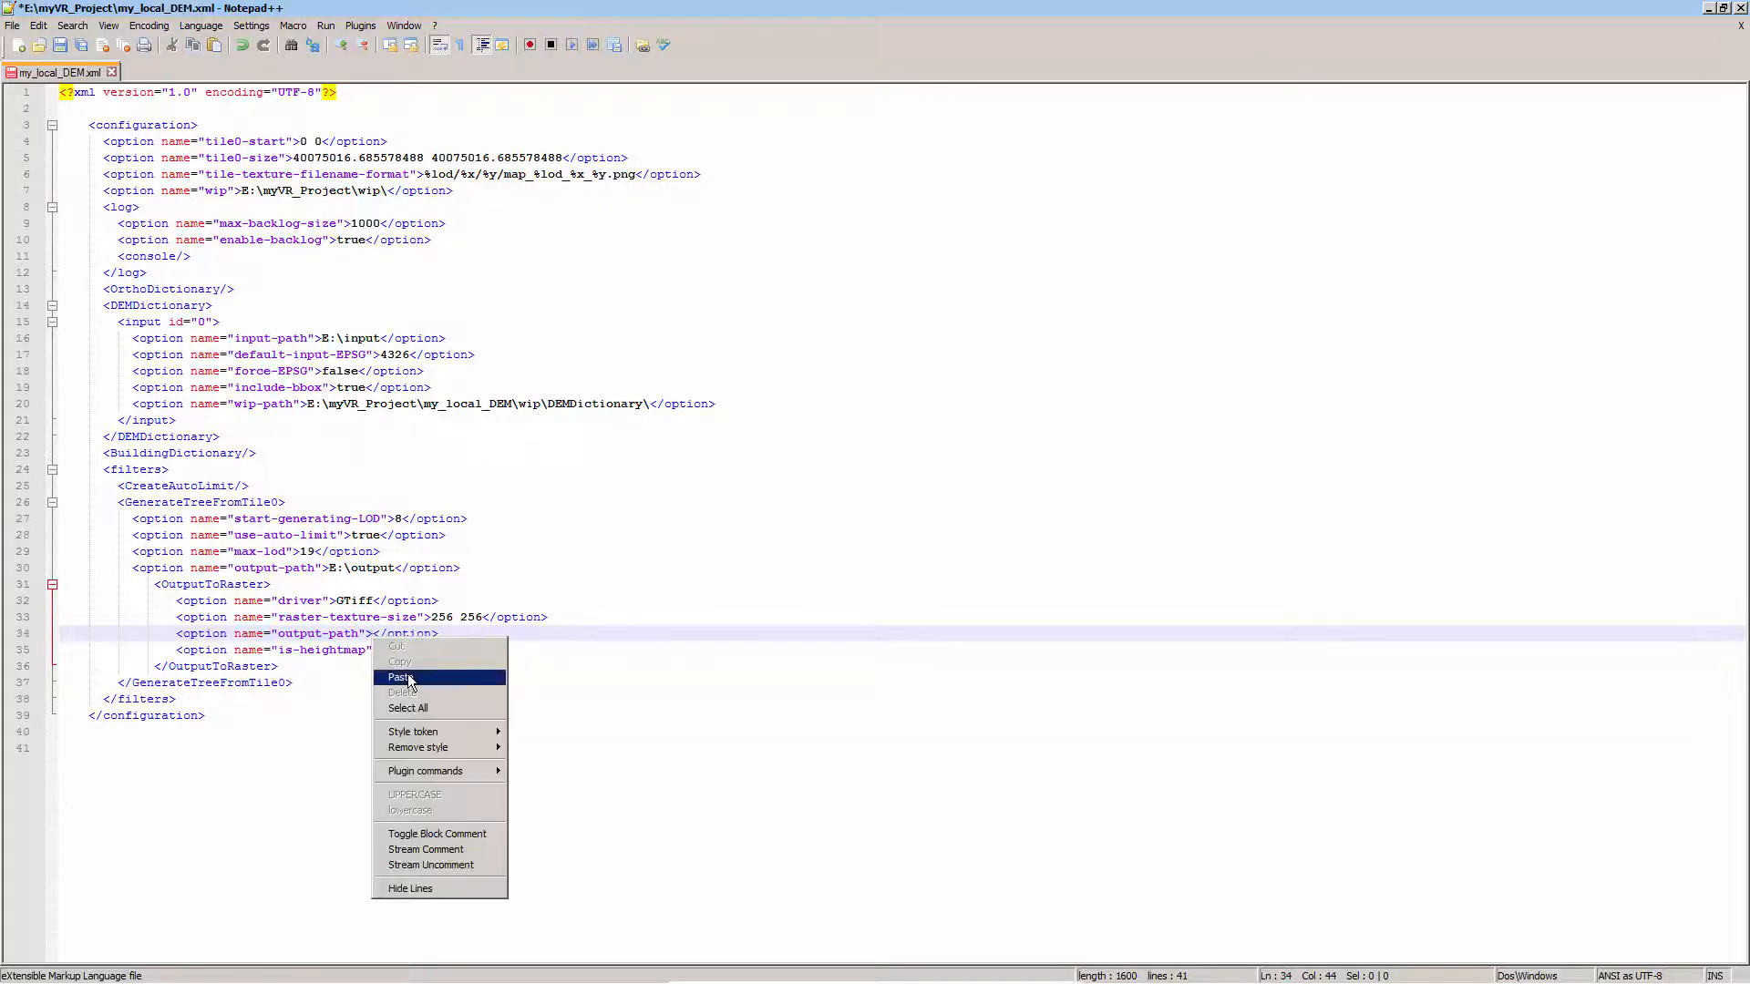
{"action": "left_click", "coordinate": [407, 675]}
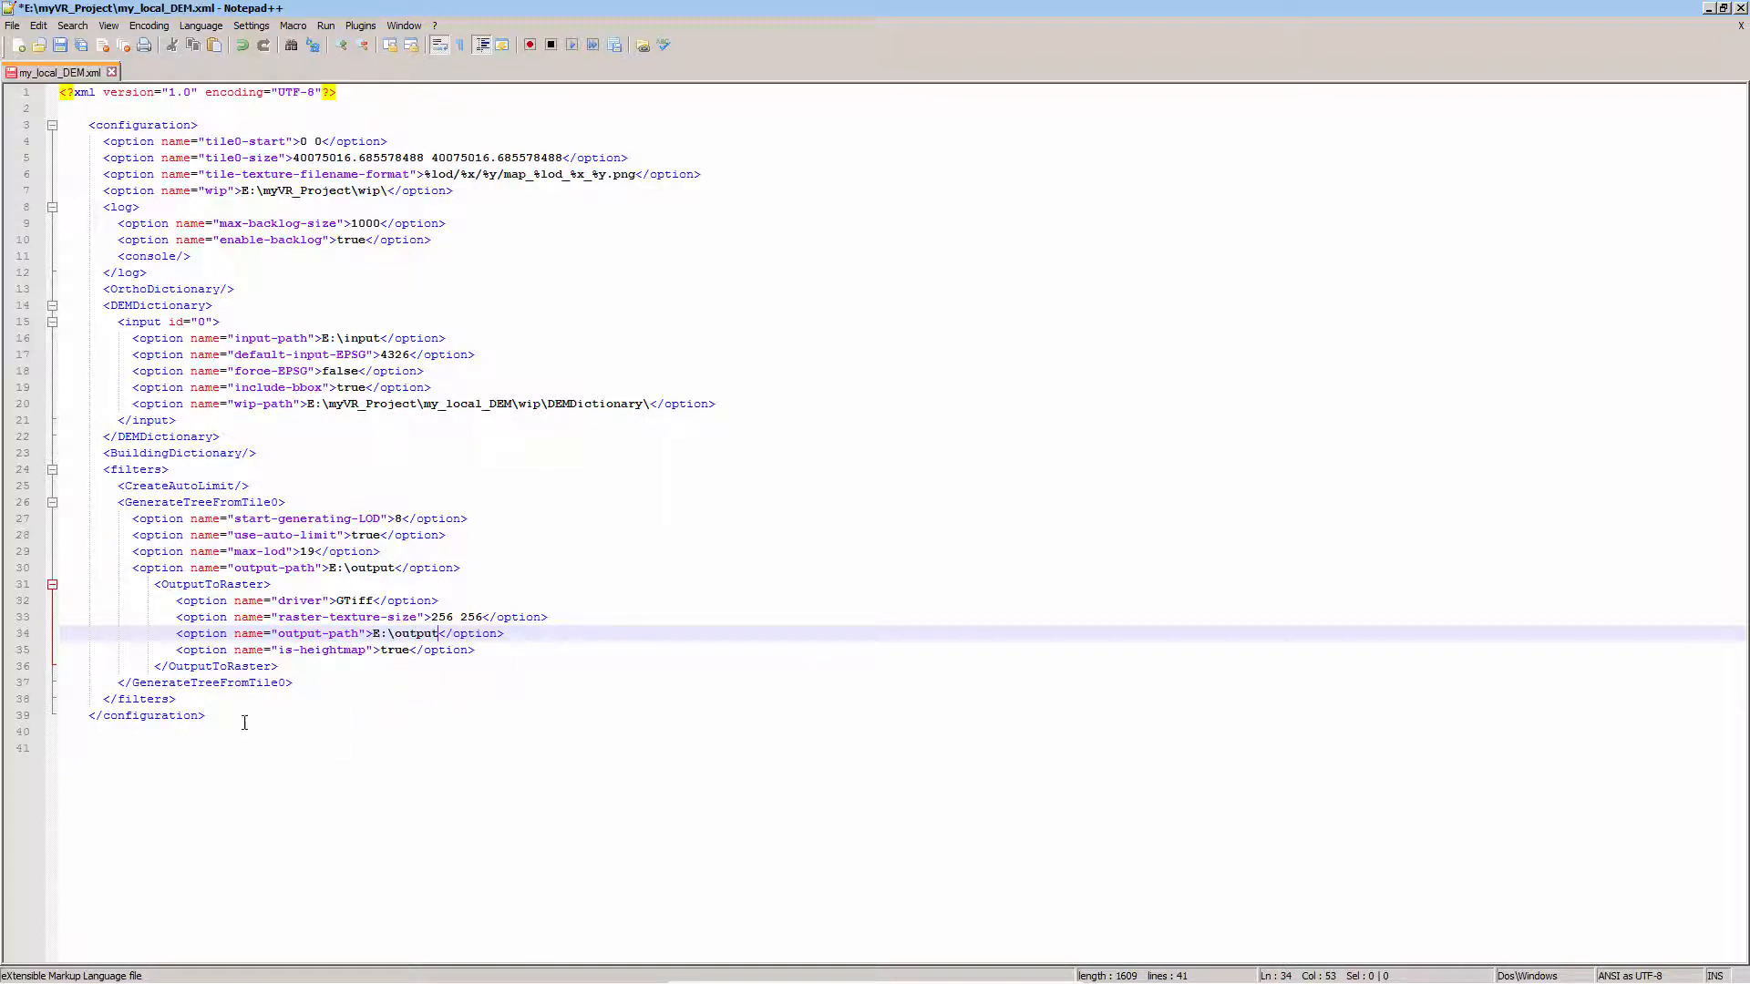
Save the edited my_local_DEM.xml configuration and close Notepad++
{"action": "double_click", "coordinate": [196, 584]}
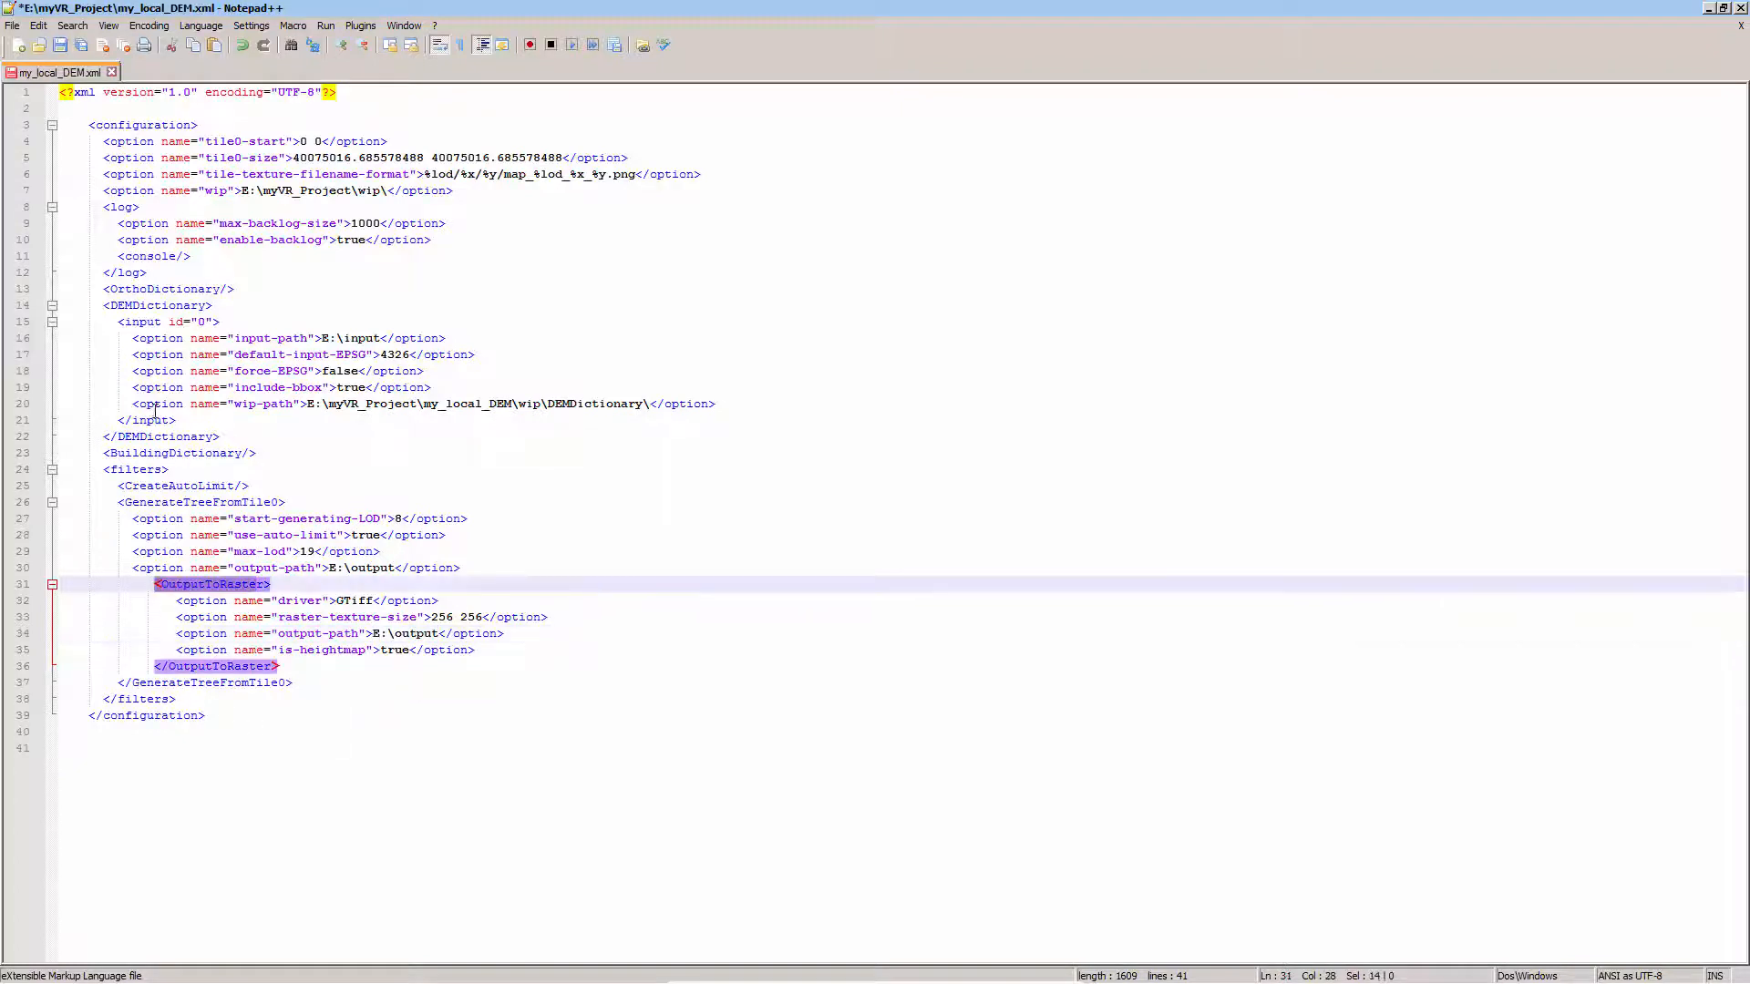
{"action": "left_click", "coordinate": [62, 45]}
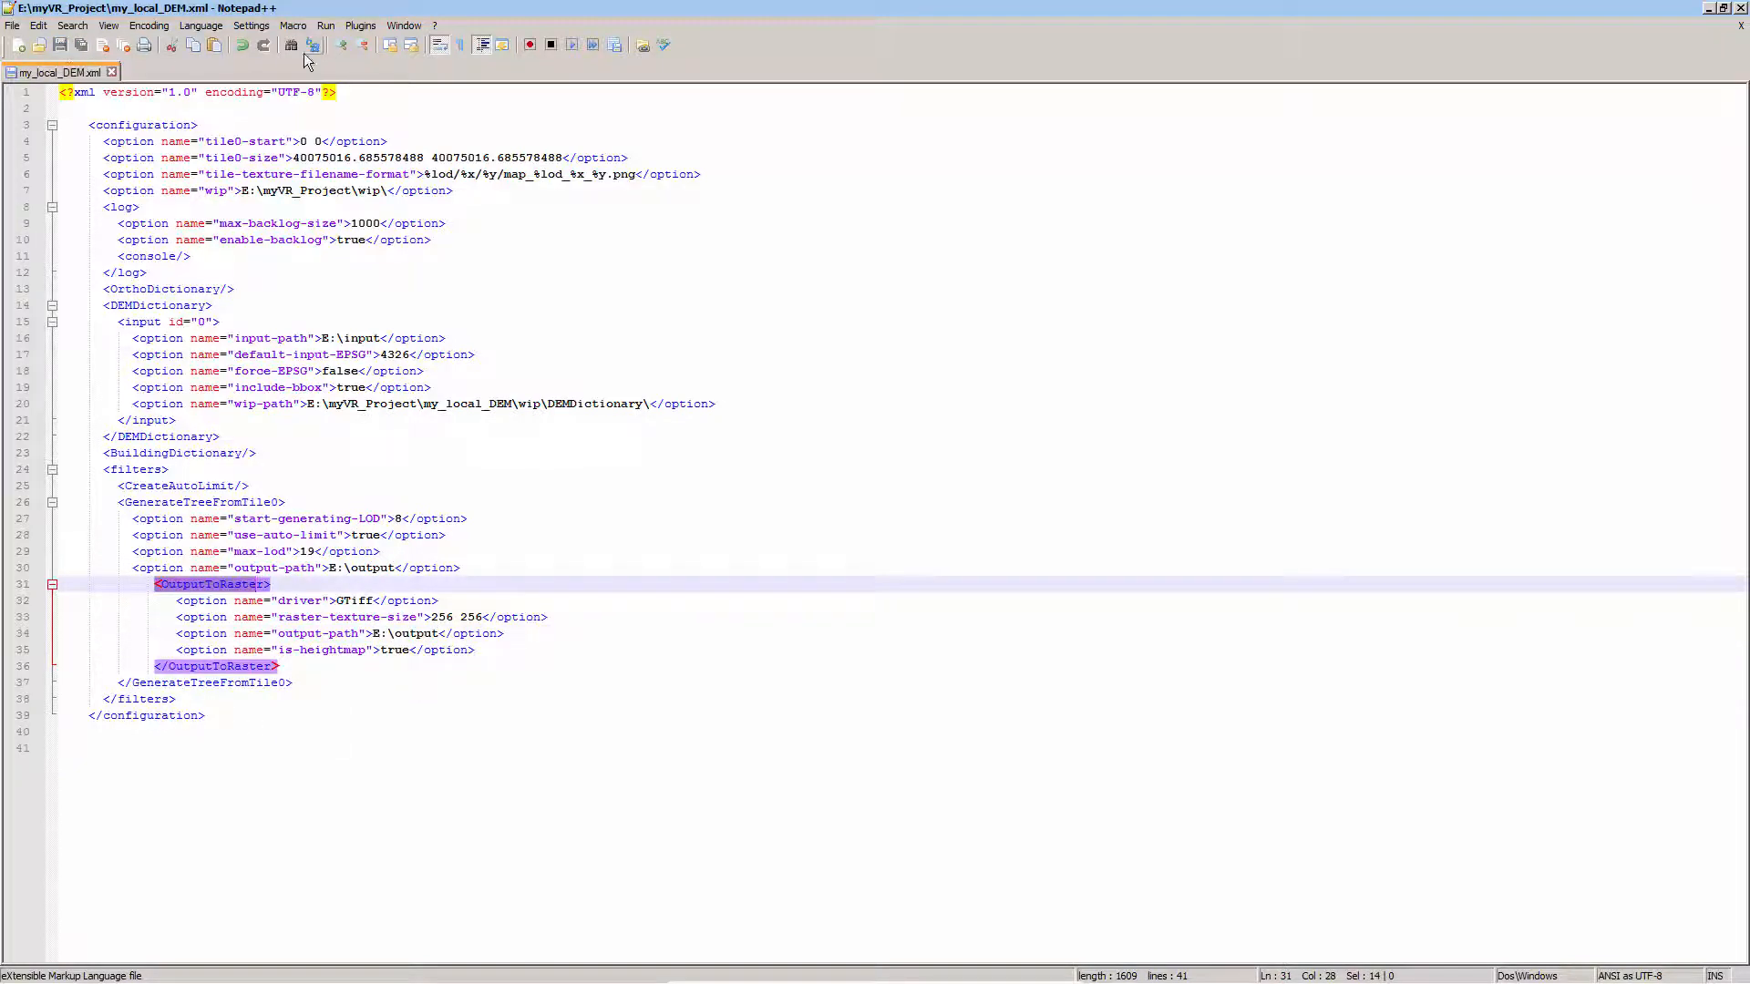
{"action": "left_click", "coordinate": [1741, 8]}
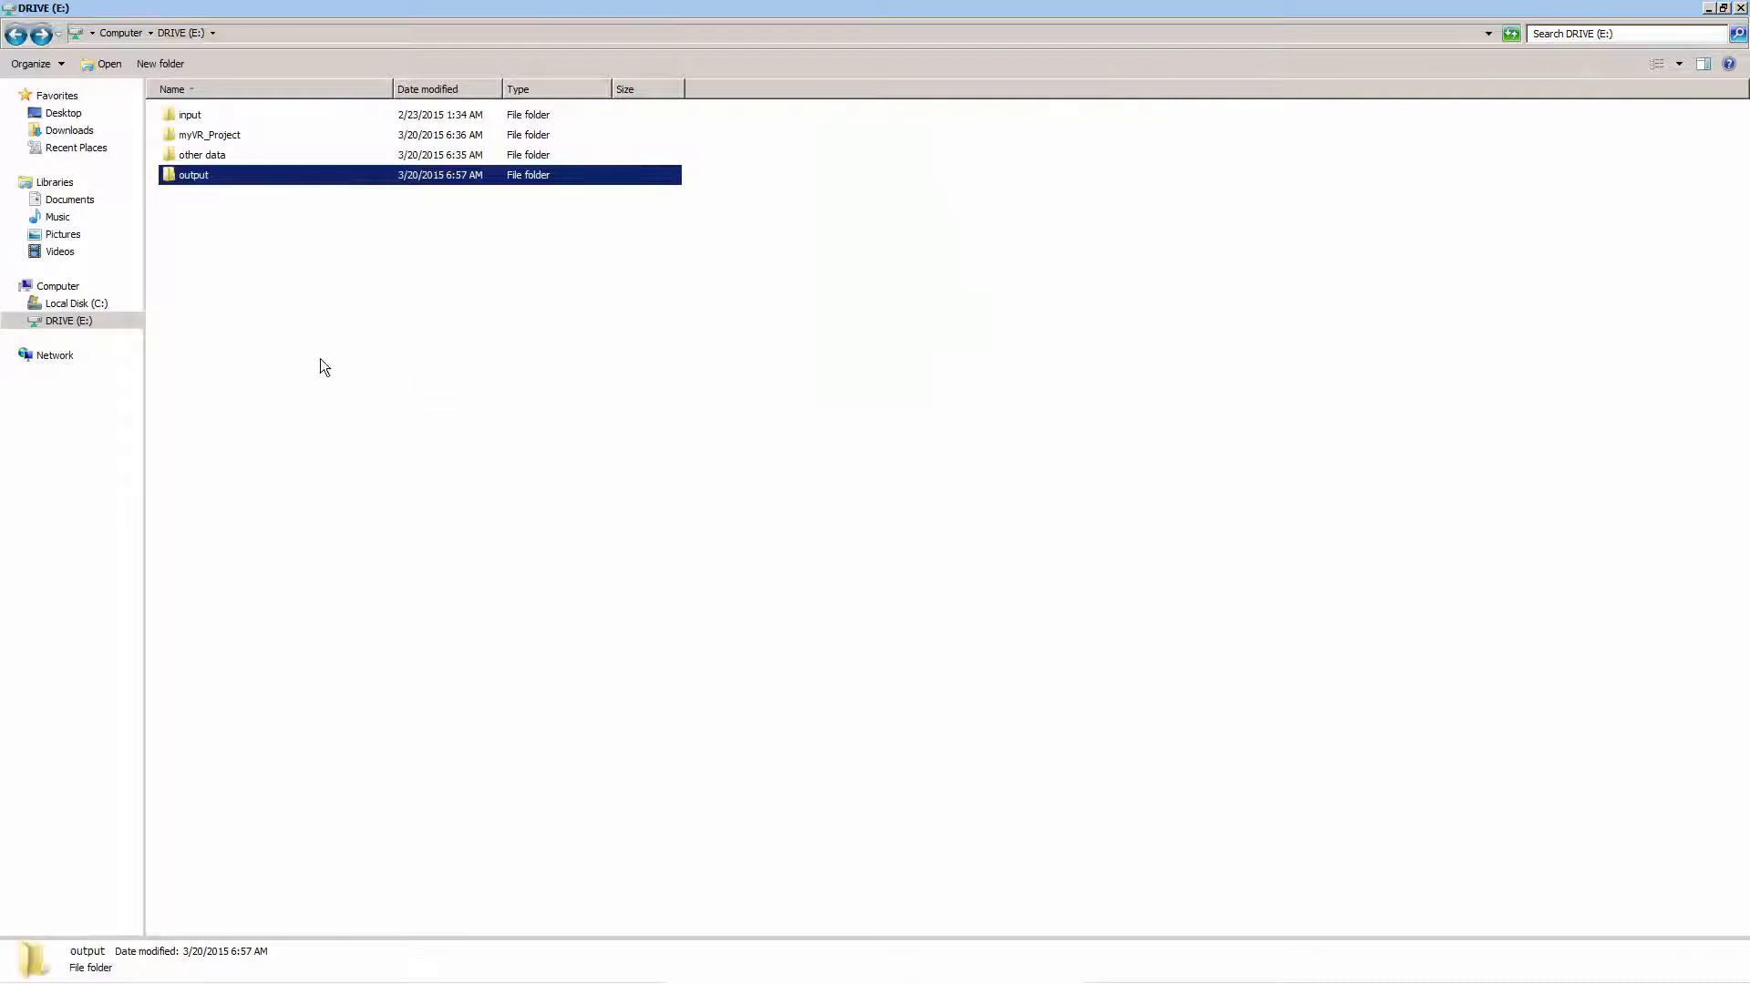
Open the myVR_Project folder on drive E: and open the Generate DEM batch file for editing in Notepad++
{"action": "left_click", "coordinate": [277, 133]}
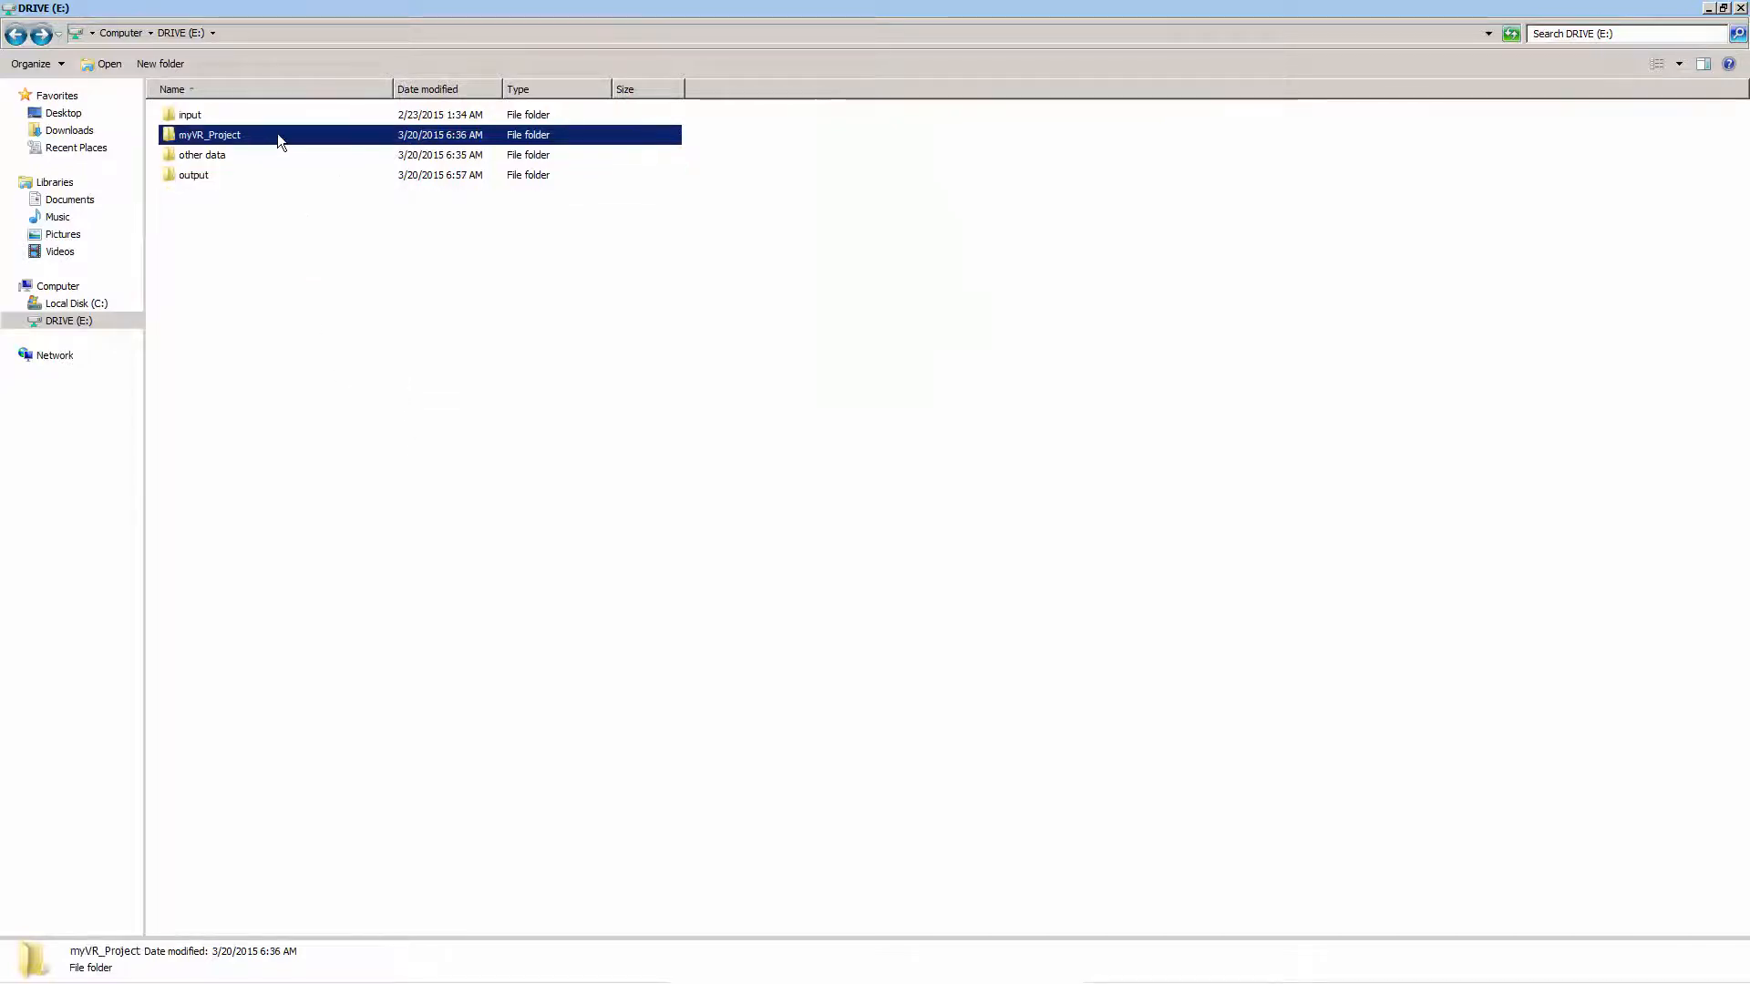
{"action": "double_click", "coordinate": [277, 135]}
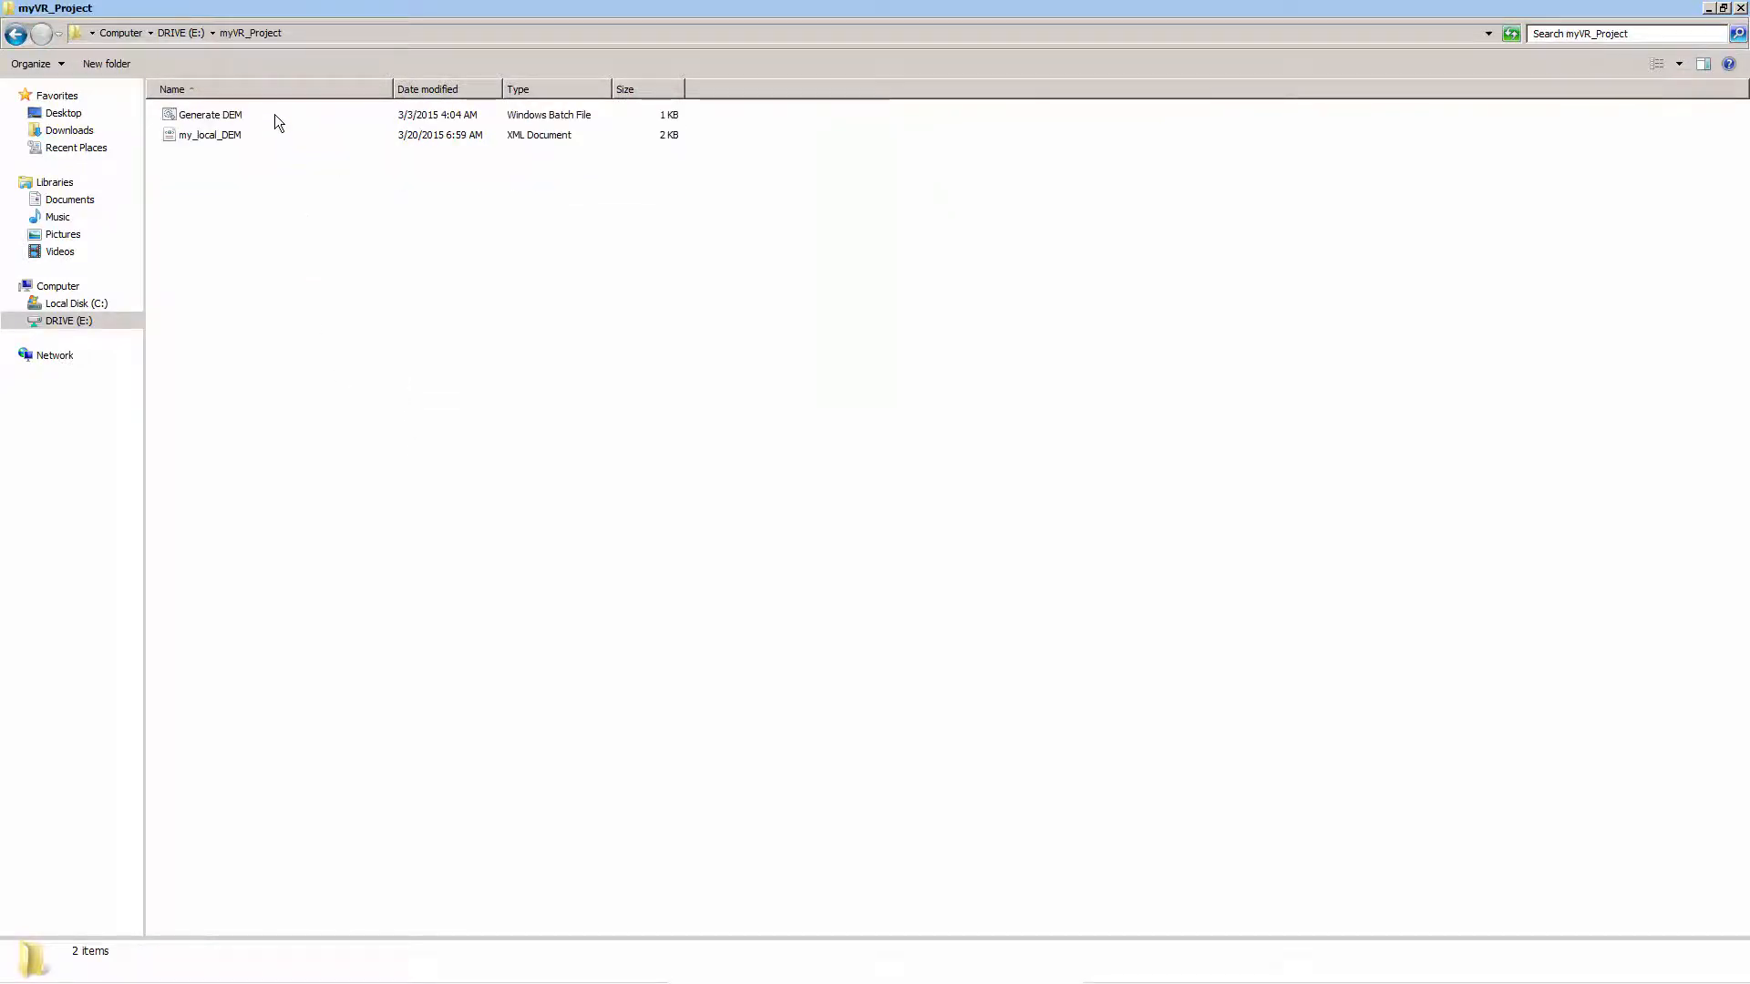
{"action": "left_click", "coordinate": [279, 113]}
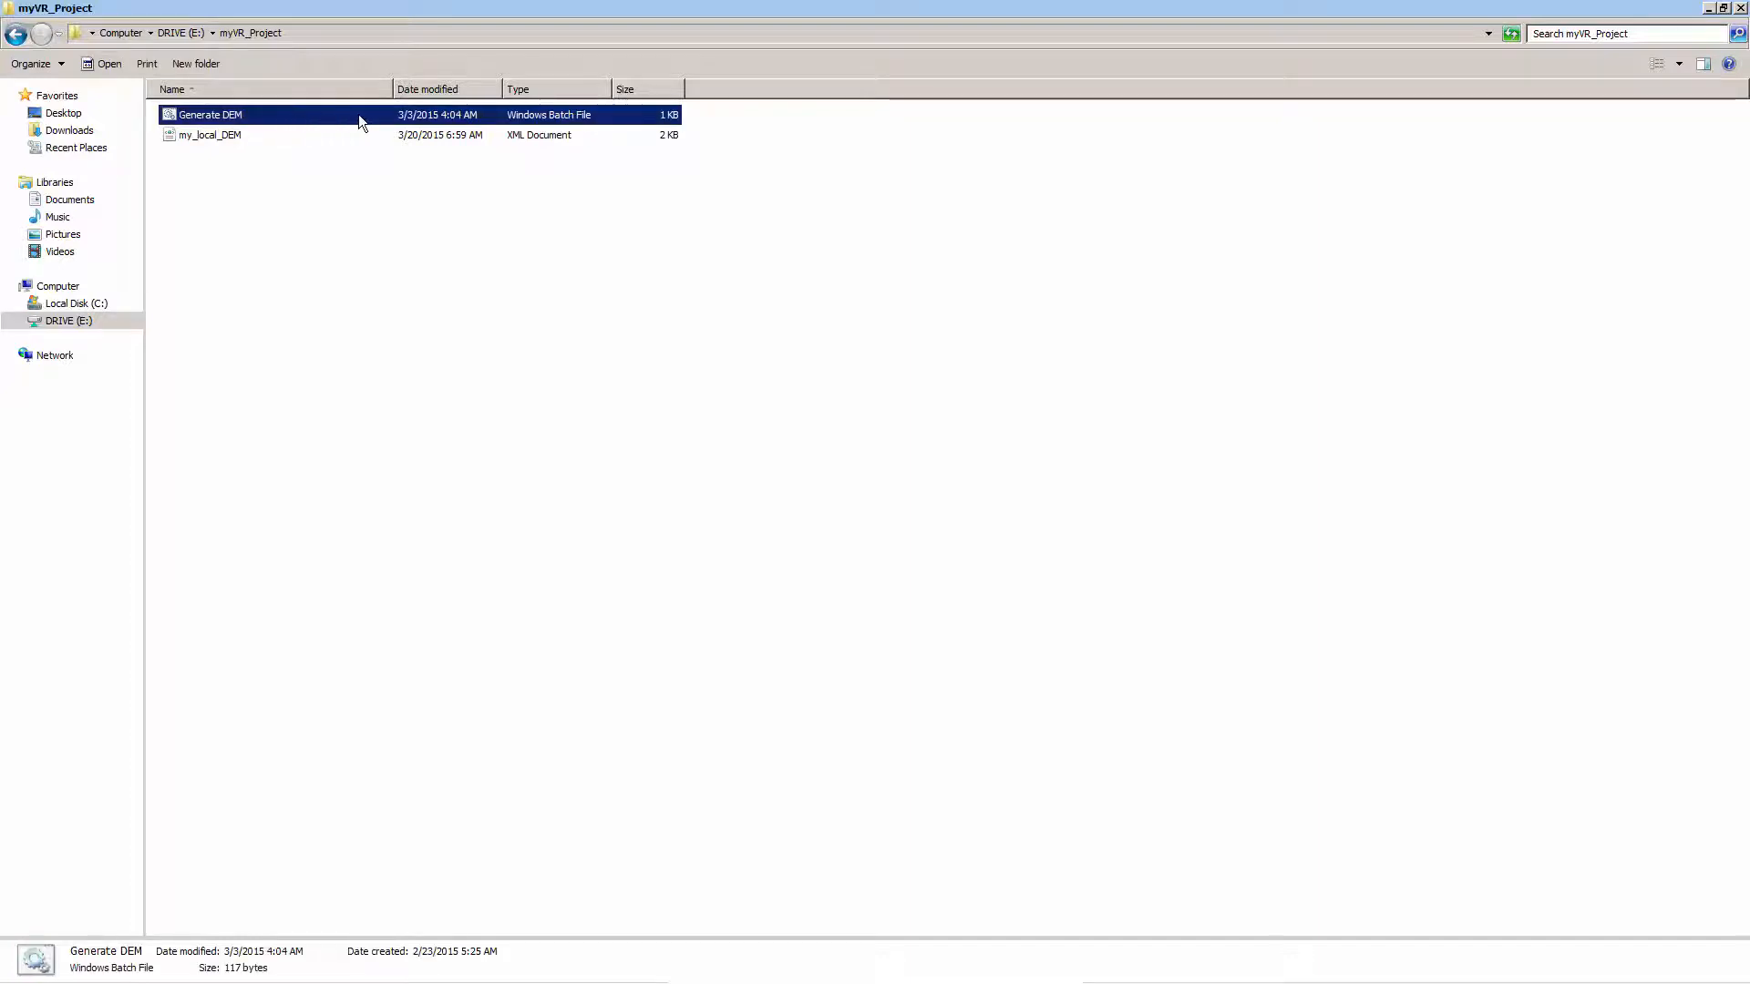
{"action": "right_click", "coordinate": [616, 113]}
{"action": "left_click", "coordinate": [669, 202]}
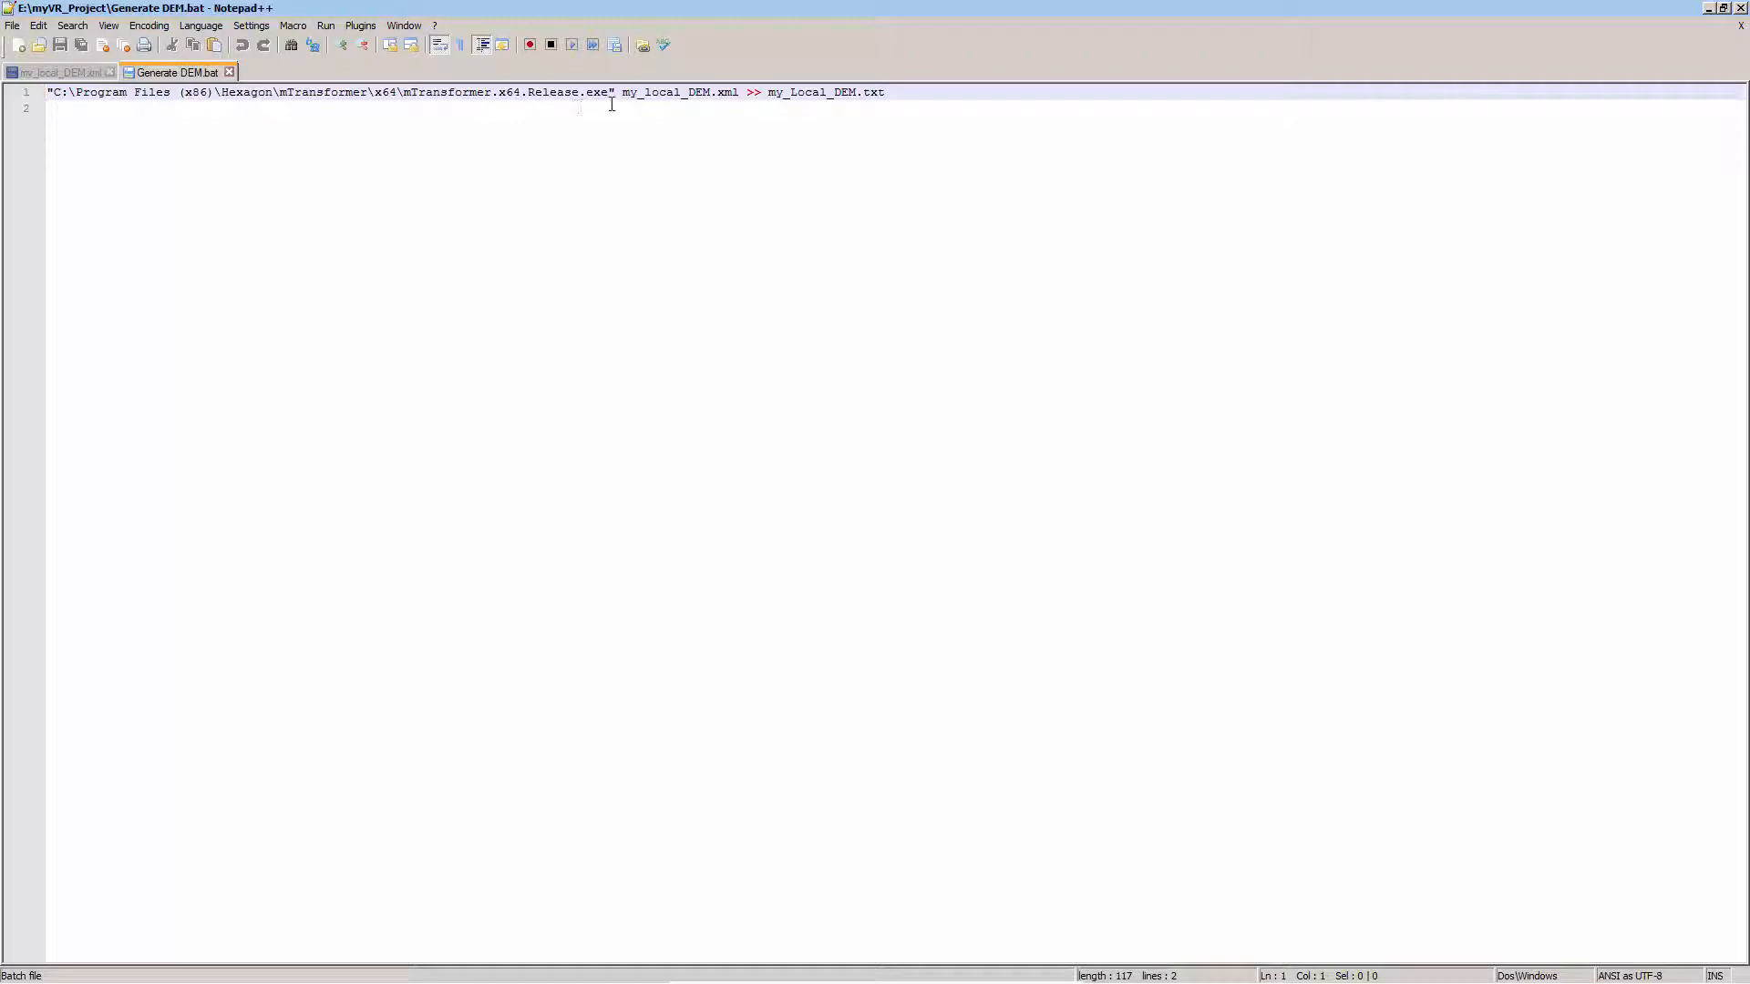
Check the batch file's my_local_DEM.xml reference against the project folder, review its my_Local_DEM.txt log name, and close Notepad++
{"action": "left_click_drag", "start_coordinate": [621, 95], "coordinate": [742, 93]}
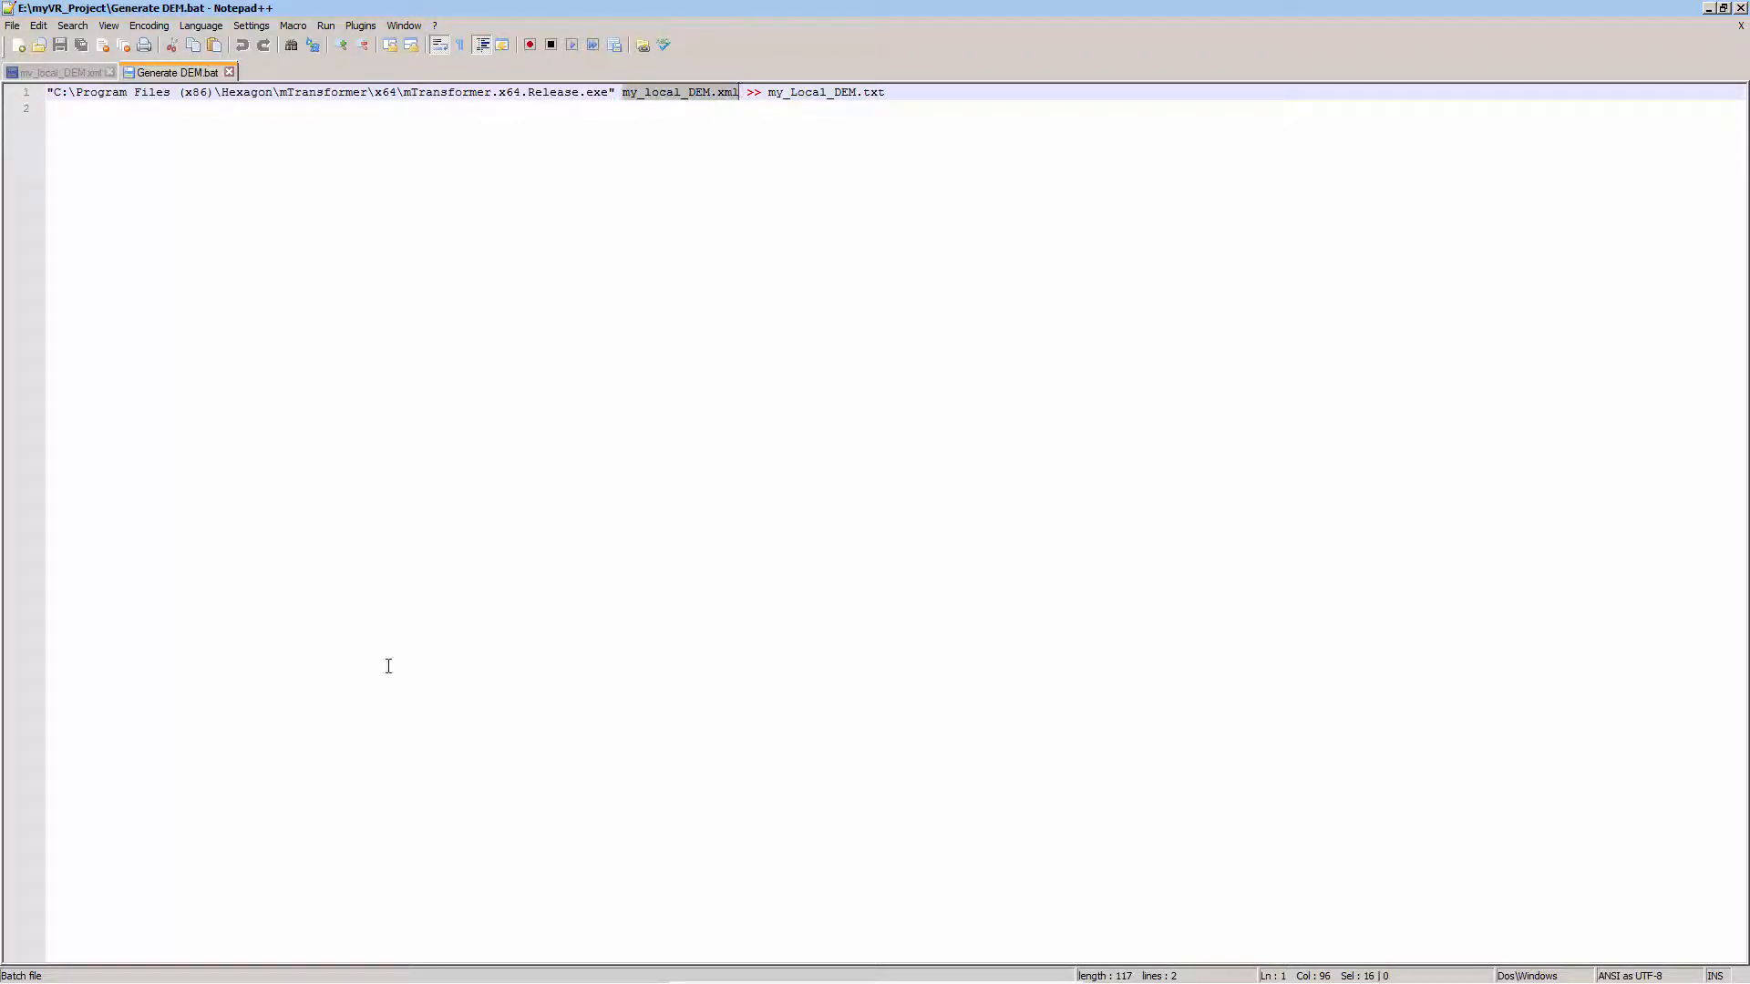
{"action": "left_click", "coordinate": [169, 965]}
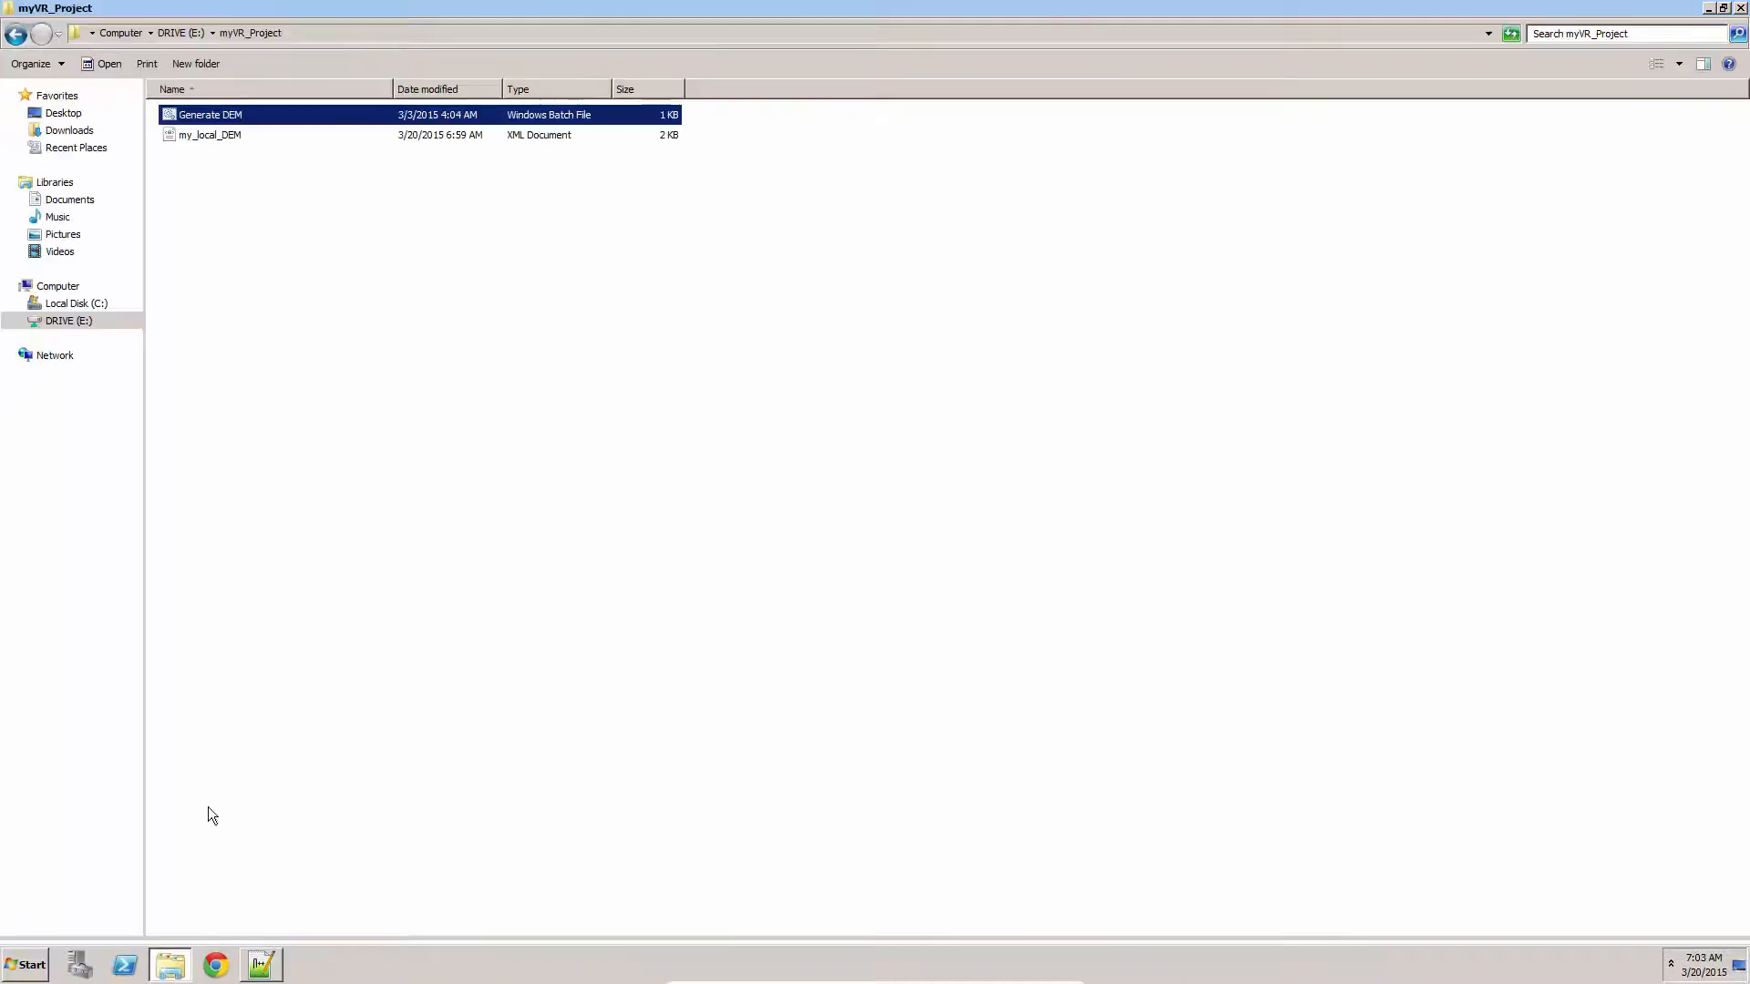
{"action": "left_click", "coordinate": [215, 136]}
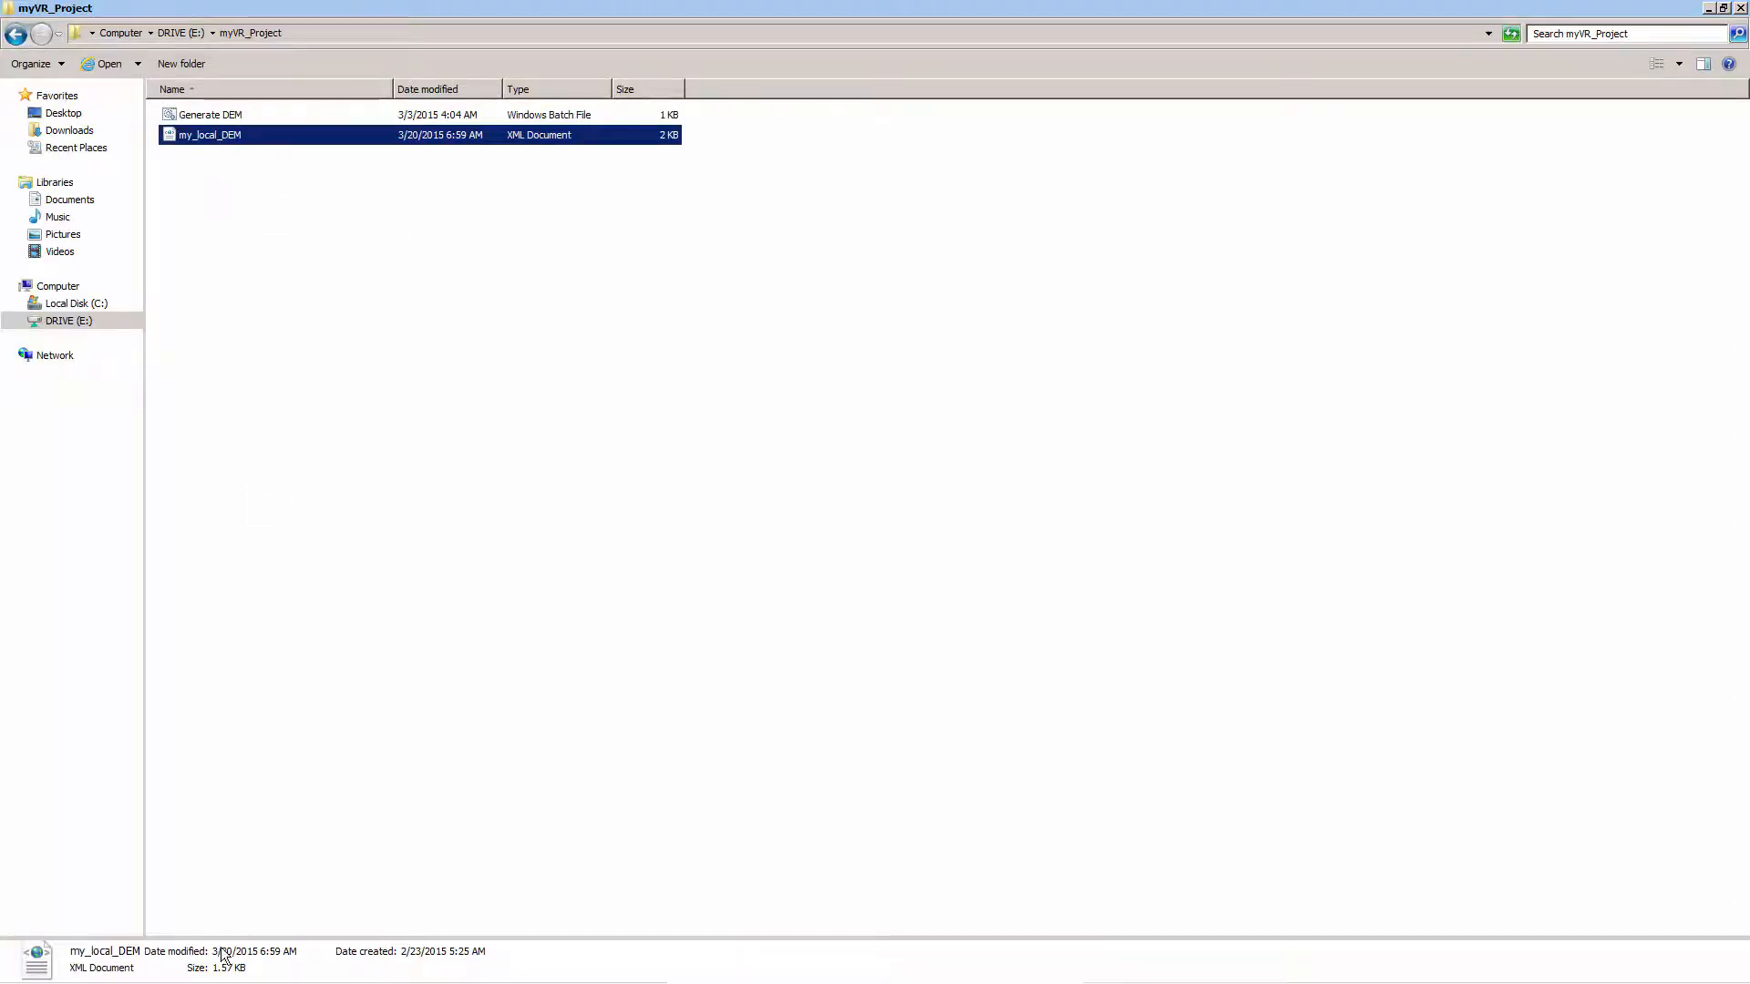
{"action": "left_click", "coordinate": [261, 965]}
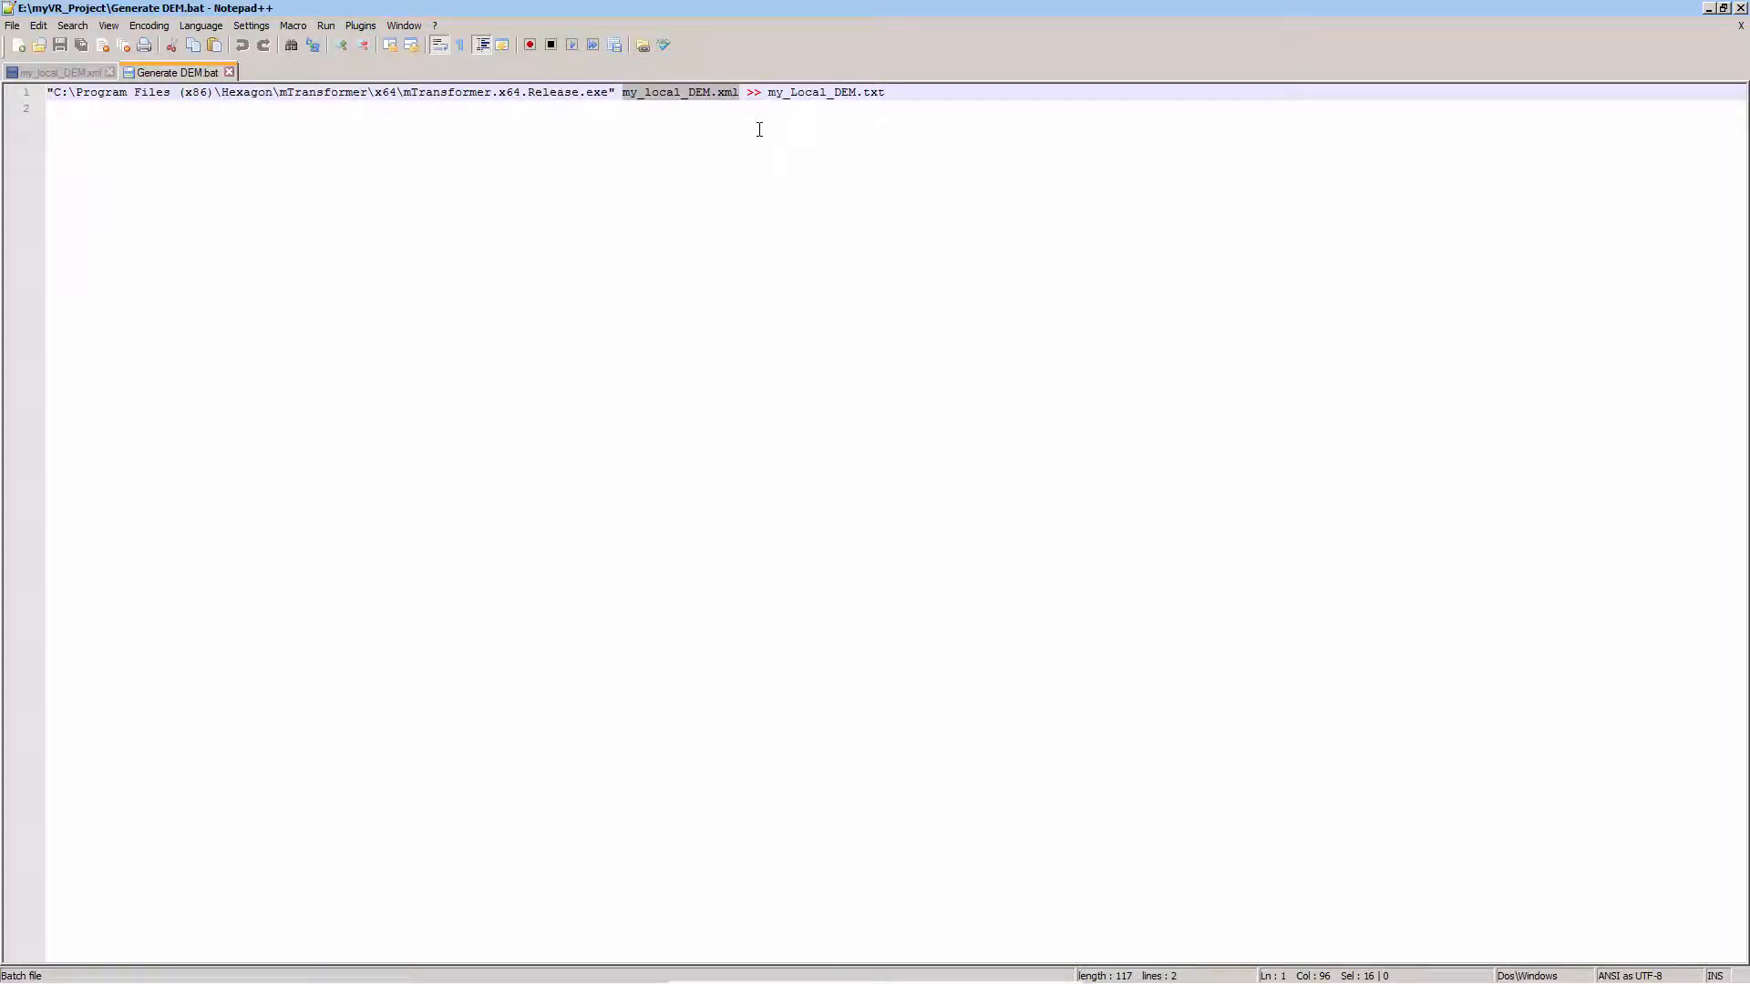
{"action": "left_click_drag", "start_coordinate": [768, 92], "coordinate": [886, 92]}
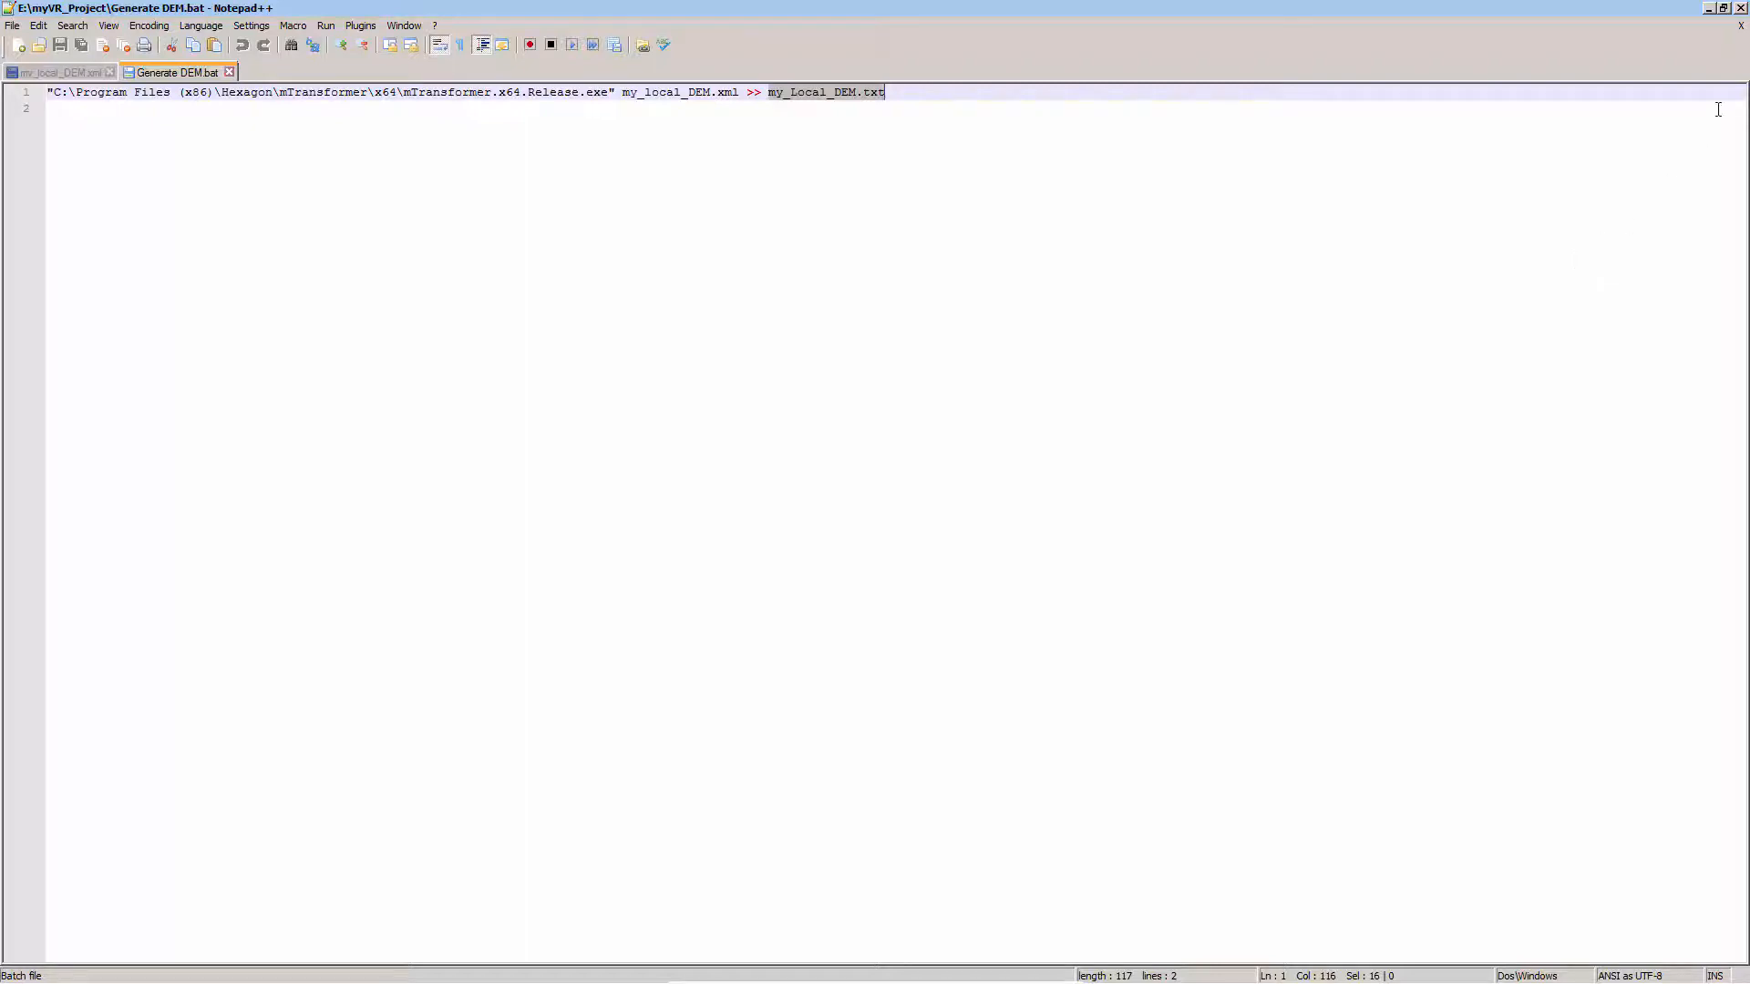
{"action": "left_click", "coordinate": [1741, 8]}
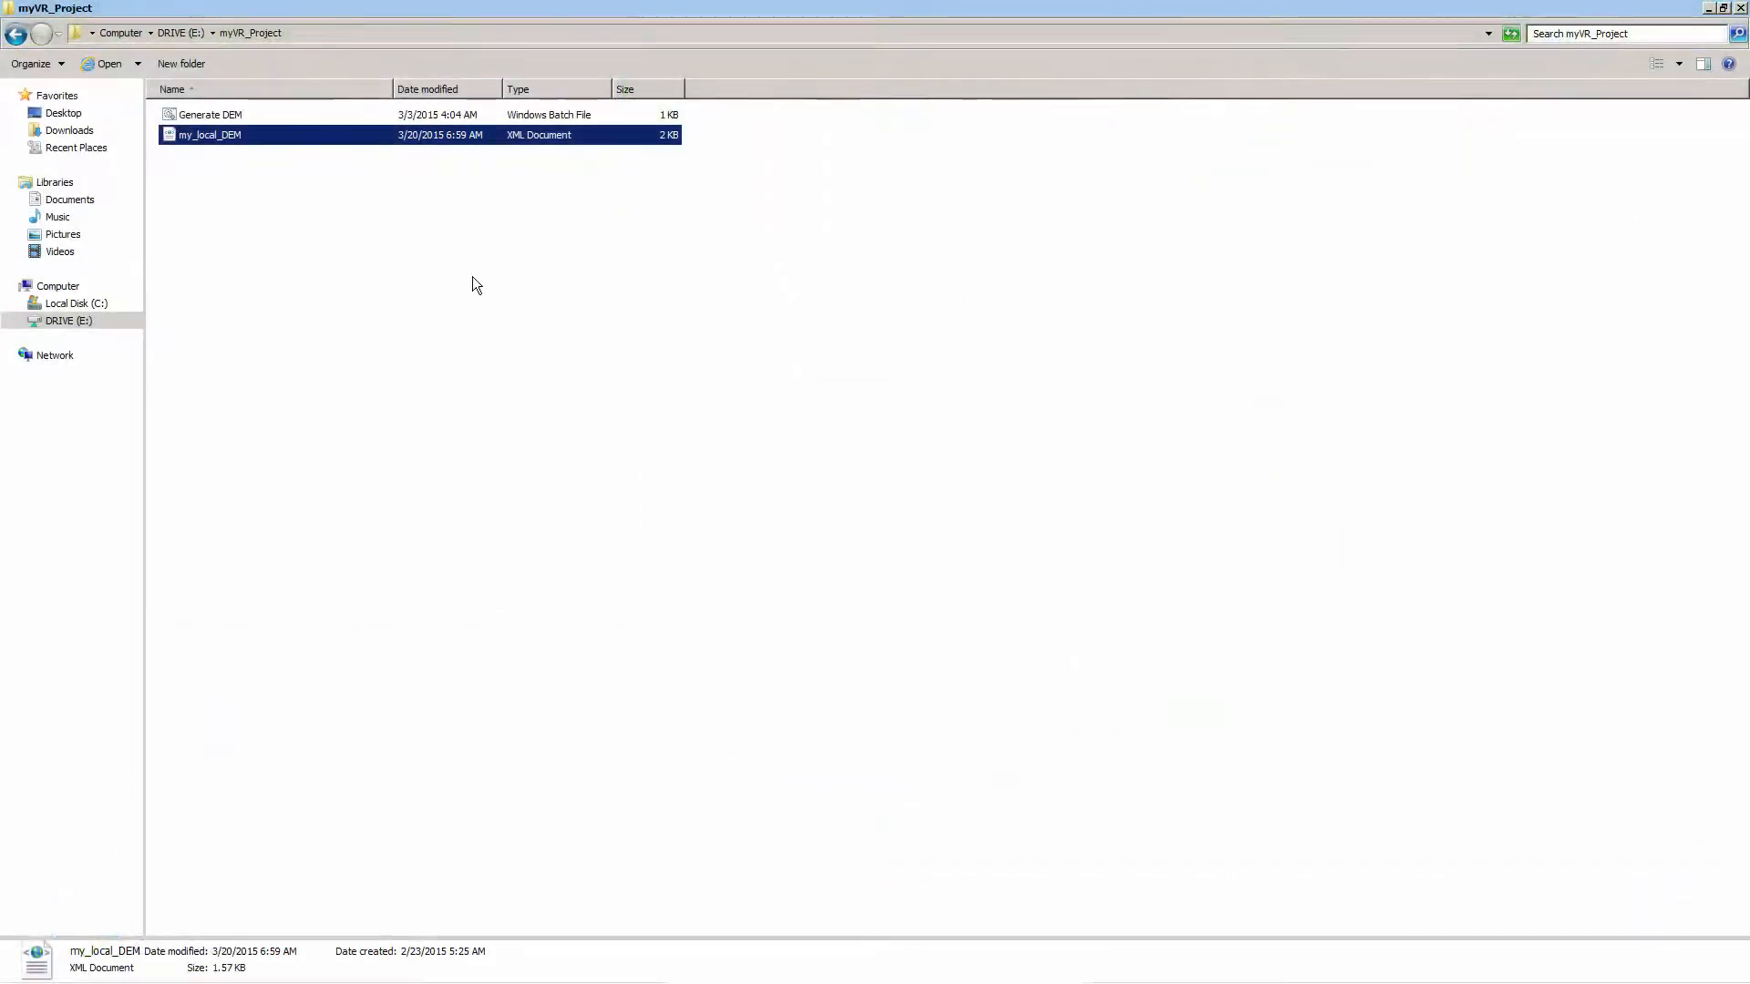
Run the Generate DEM batch file as administrator and refresh the myVR_Project folder
{"action": "left_click", "coordinate": [236, 116]}
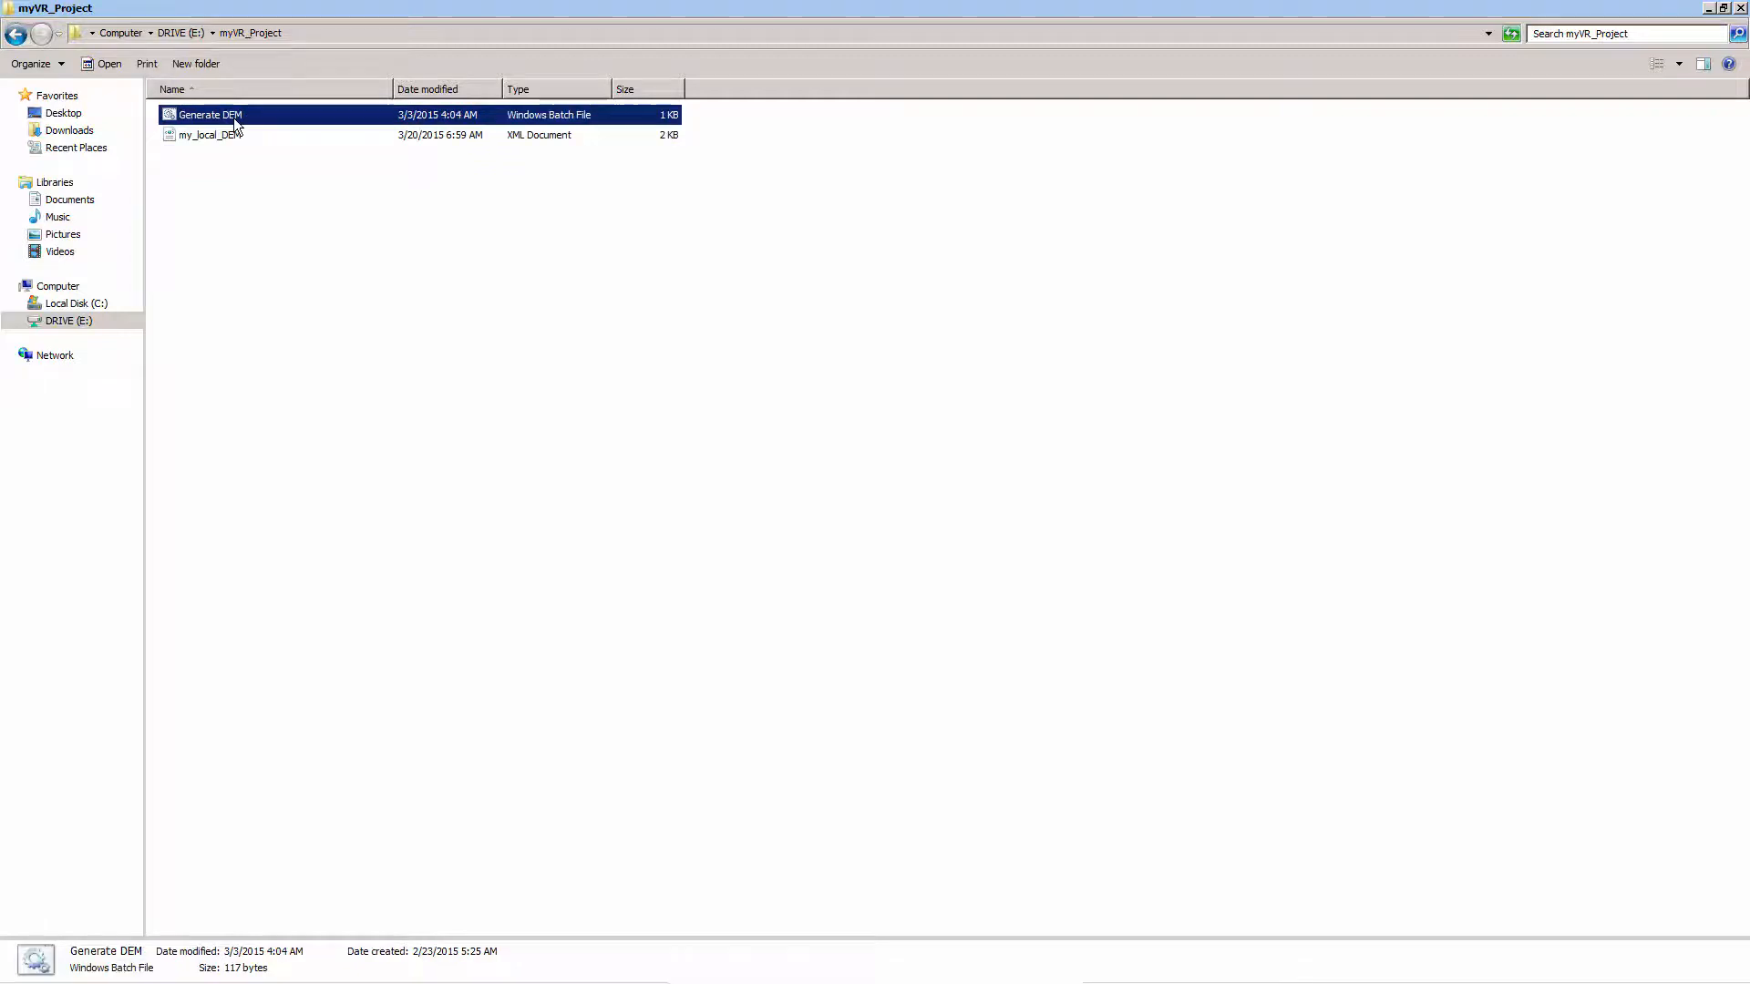
{"action": "right_click", "coordinate": [233, 117]}
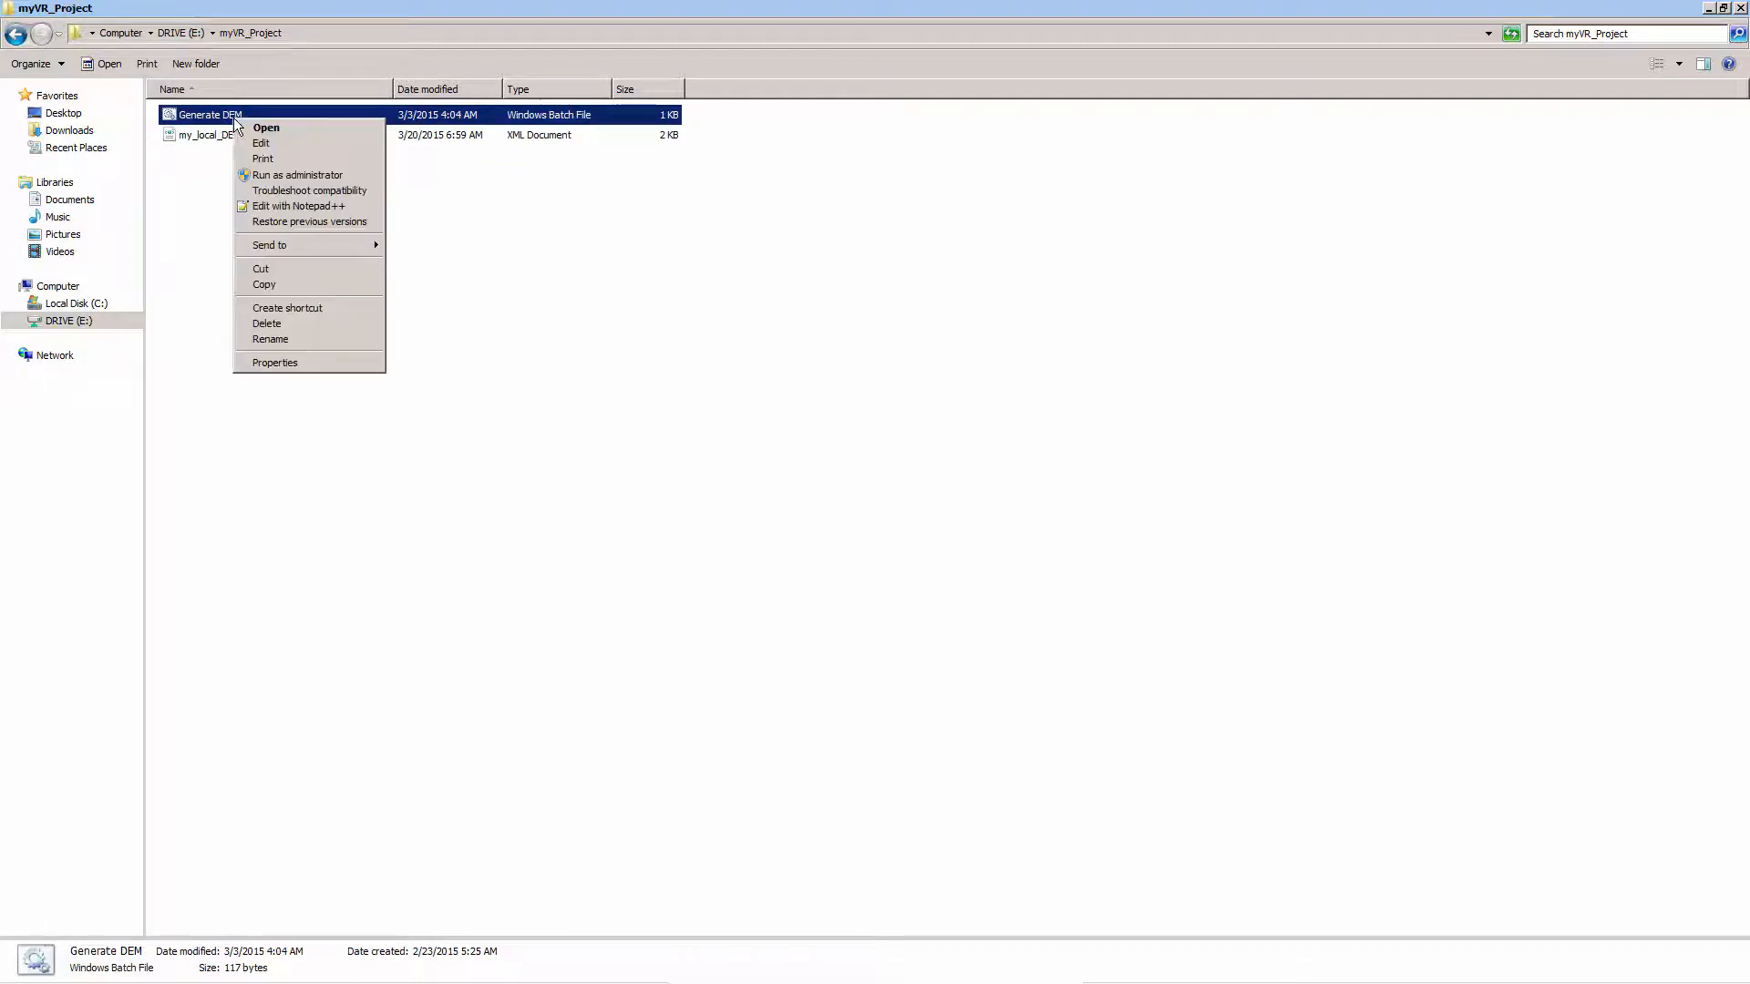
{"action": "left_click", "coordinate": [280, 177]}
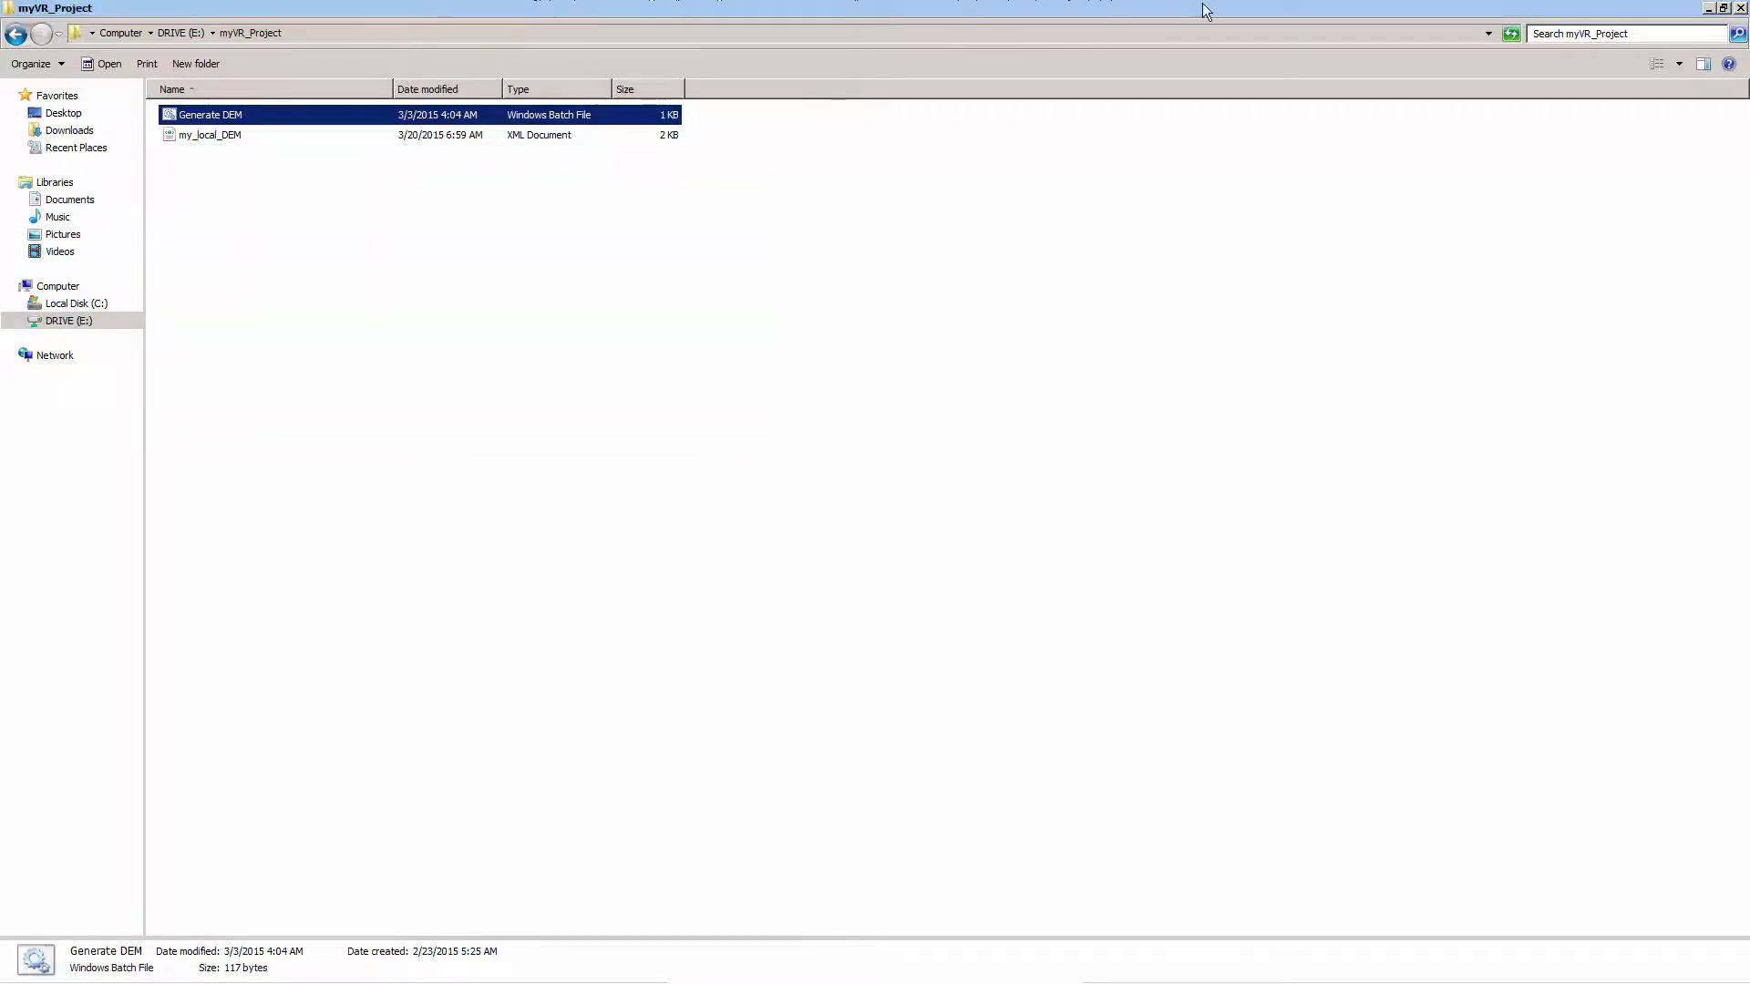
{"action": "left_click", "coordinate": [1514, 35]}
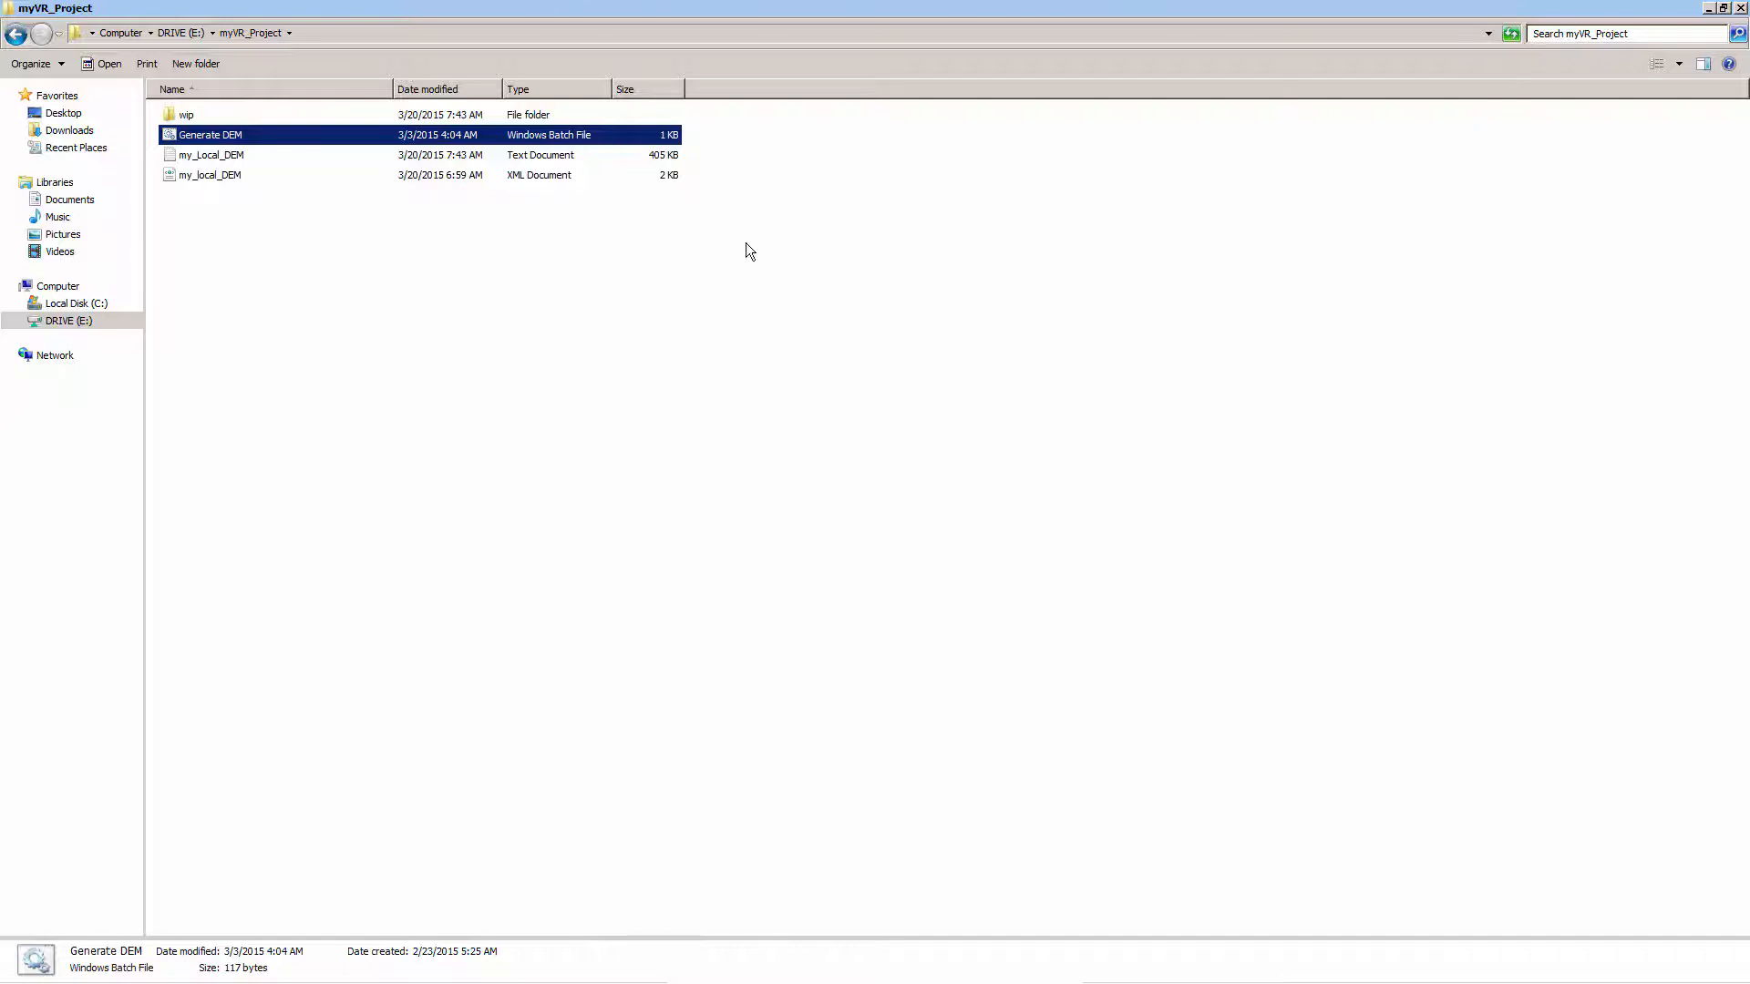
Open the my_Local_DEM text log, read through the tile generation entries to the end, and close it
{"action": "left_click", "coordinate": [189, 161]}
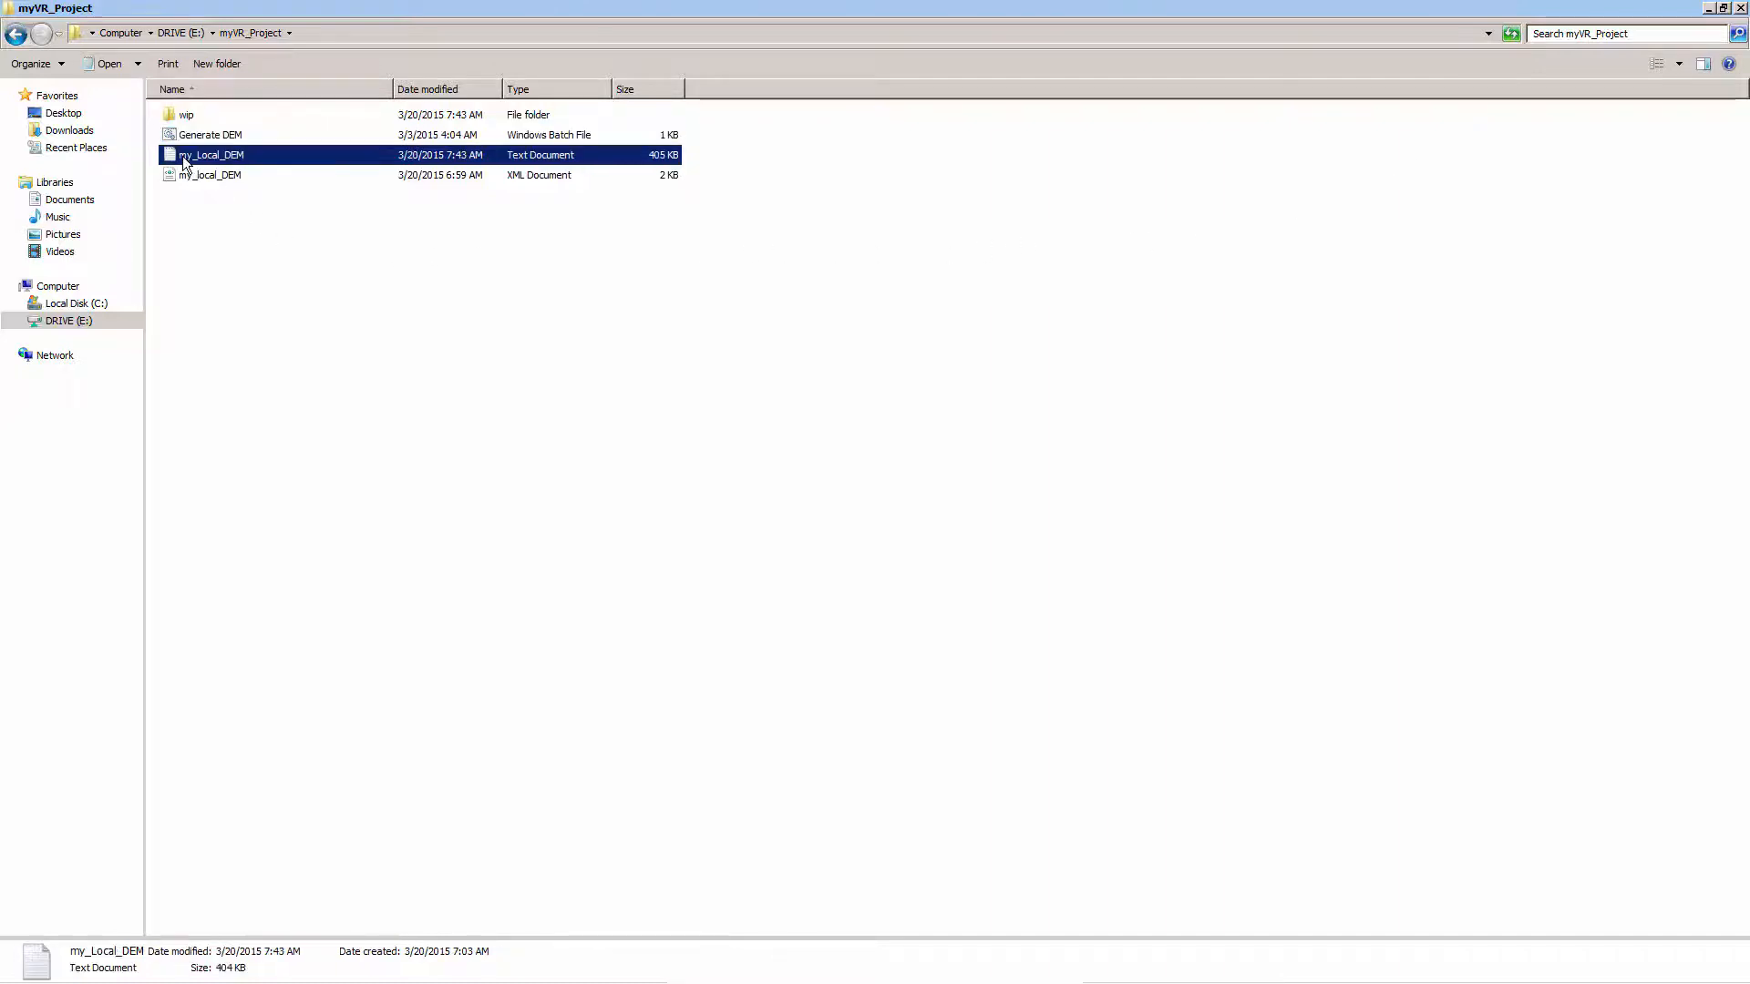
{"action": "double_click", "coordinate": [270, 155]}
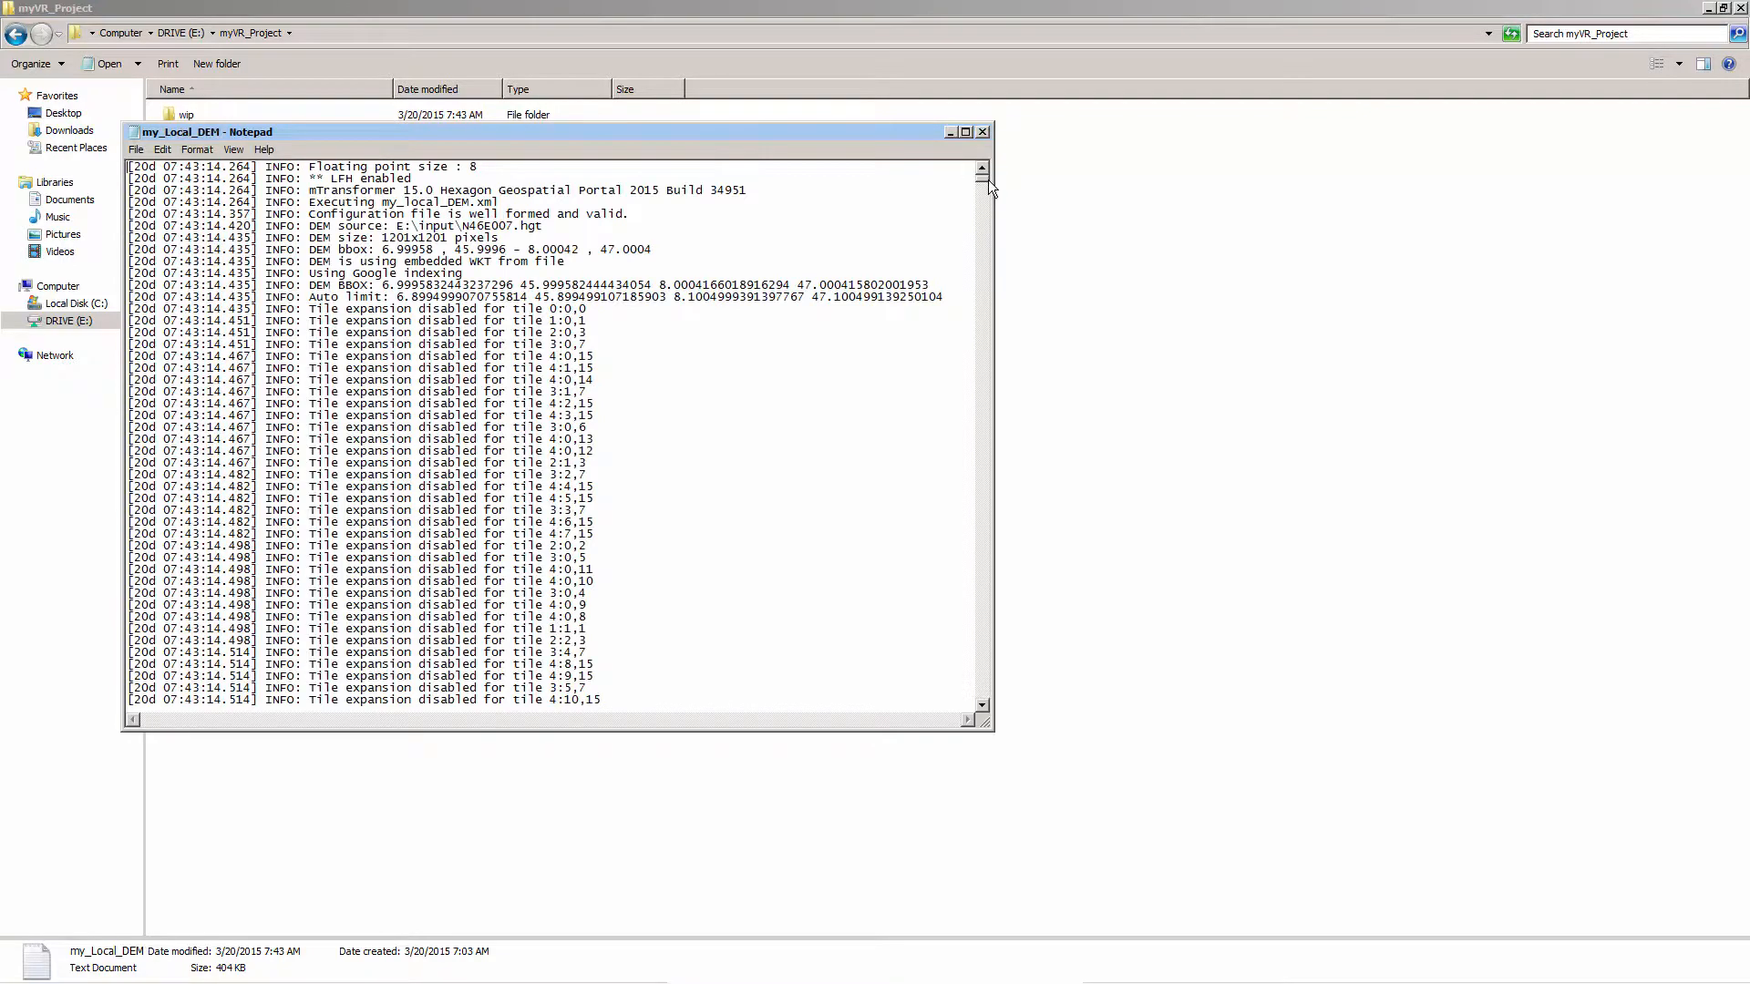
{"action": "left_click_drag", "start_coordinate": [986, 179], "coordinate": [983, 497]}
{"action": "left_click_drag", "start_coordinate": [986, 514], "coordinate": [990, 670]}
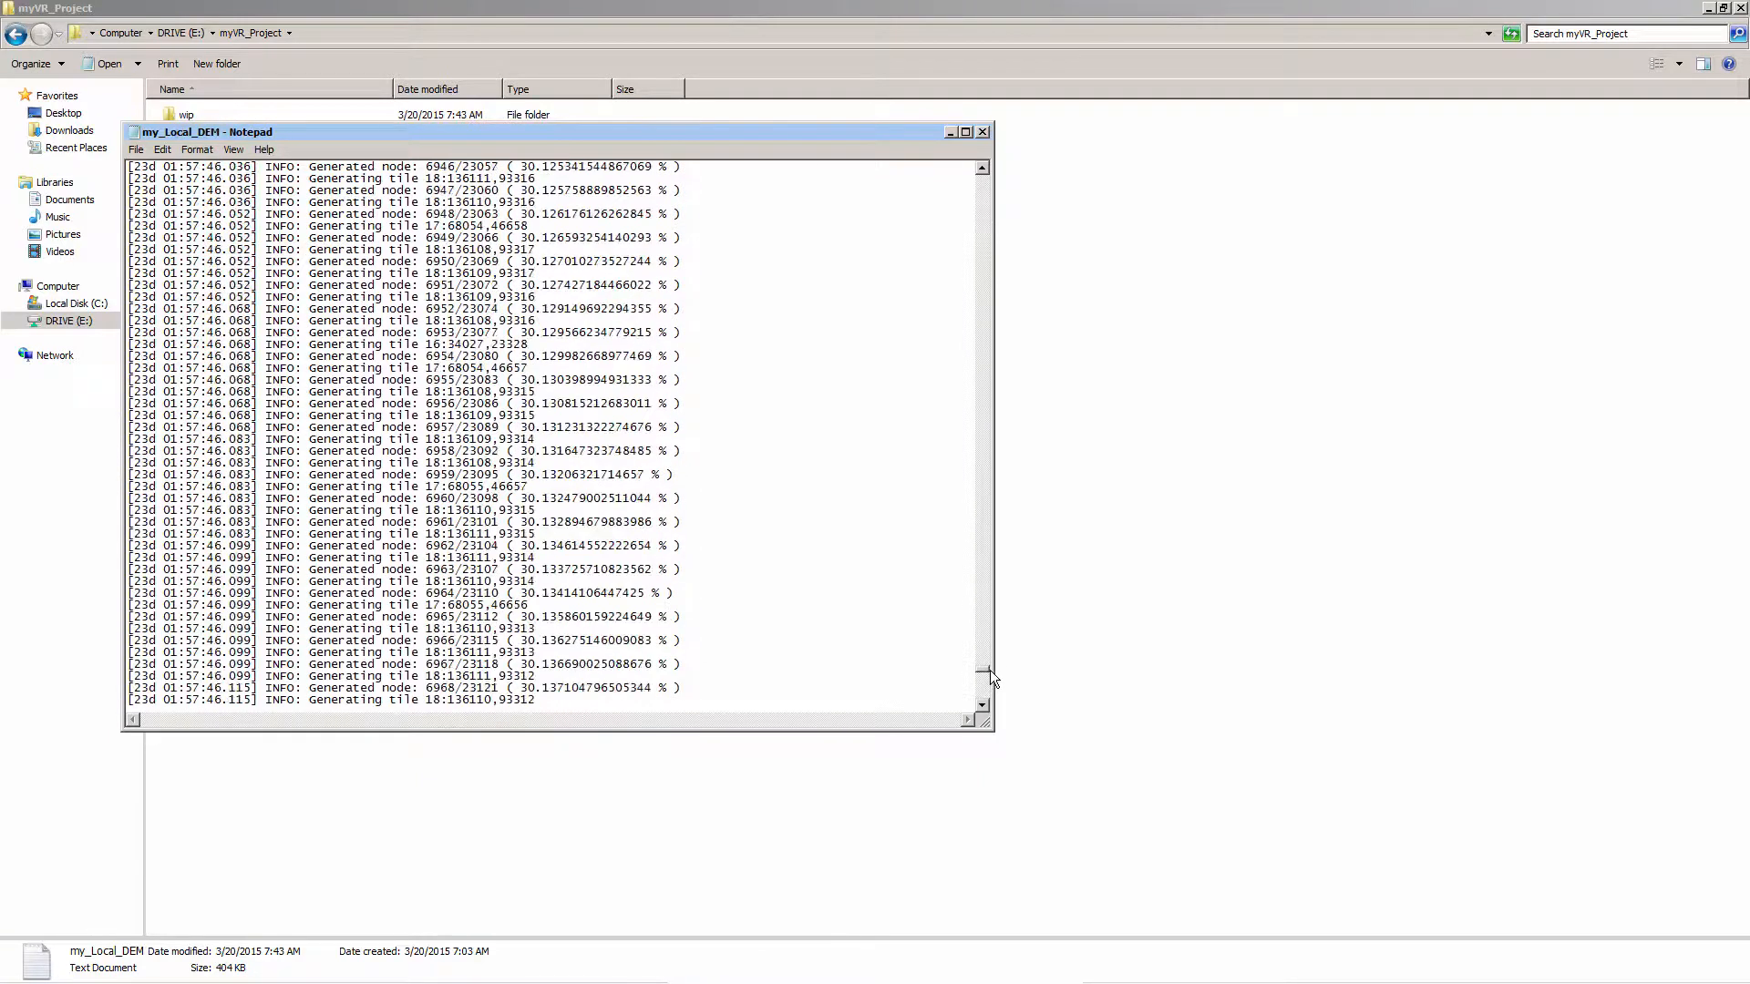
{"action": "left_click", "coordinate": [983, 133]}
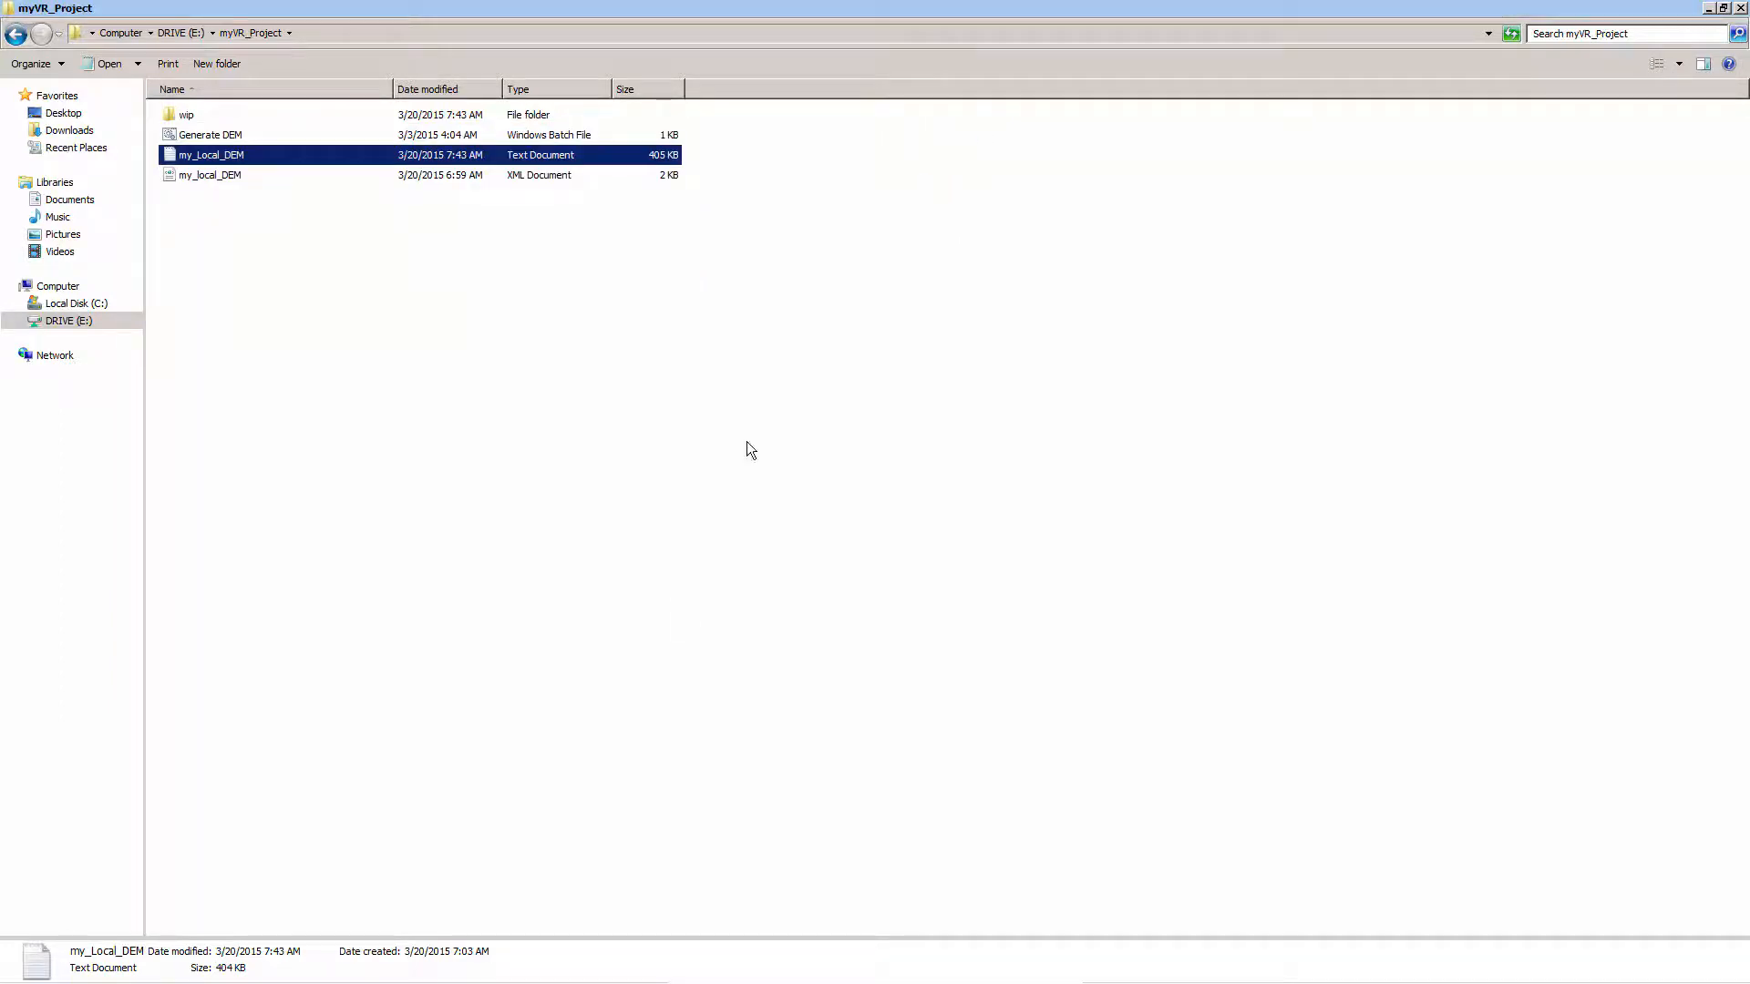
Examine the generated tile folders in E:\output, including the TIFF images in 11\1066, and close Windows Explorer
{"action": "left_click", "coordinate": [266, 972]}
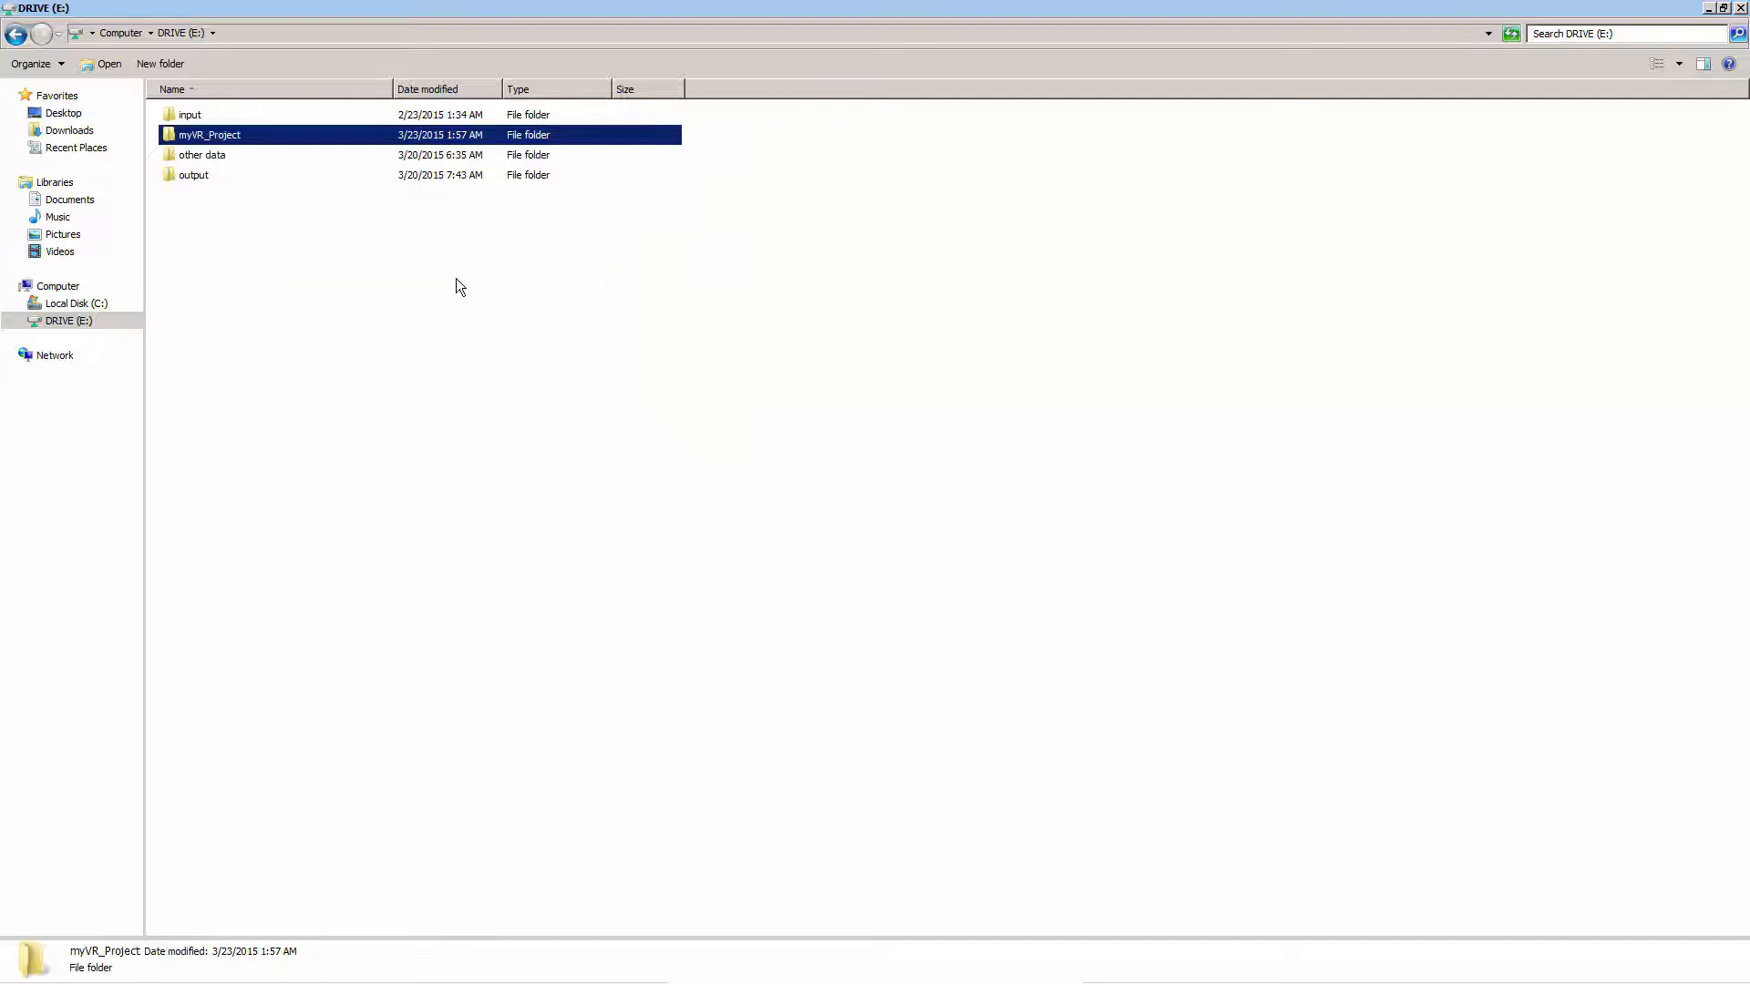
{"action": "double_click", "coordinate": [211, 174]}
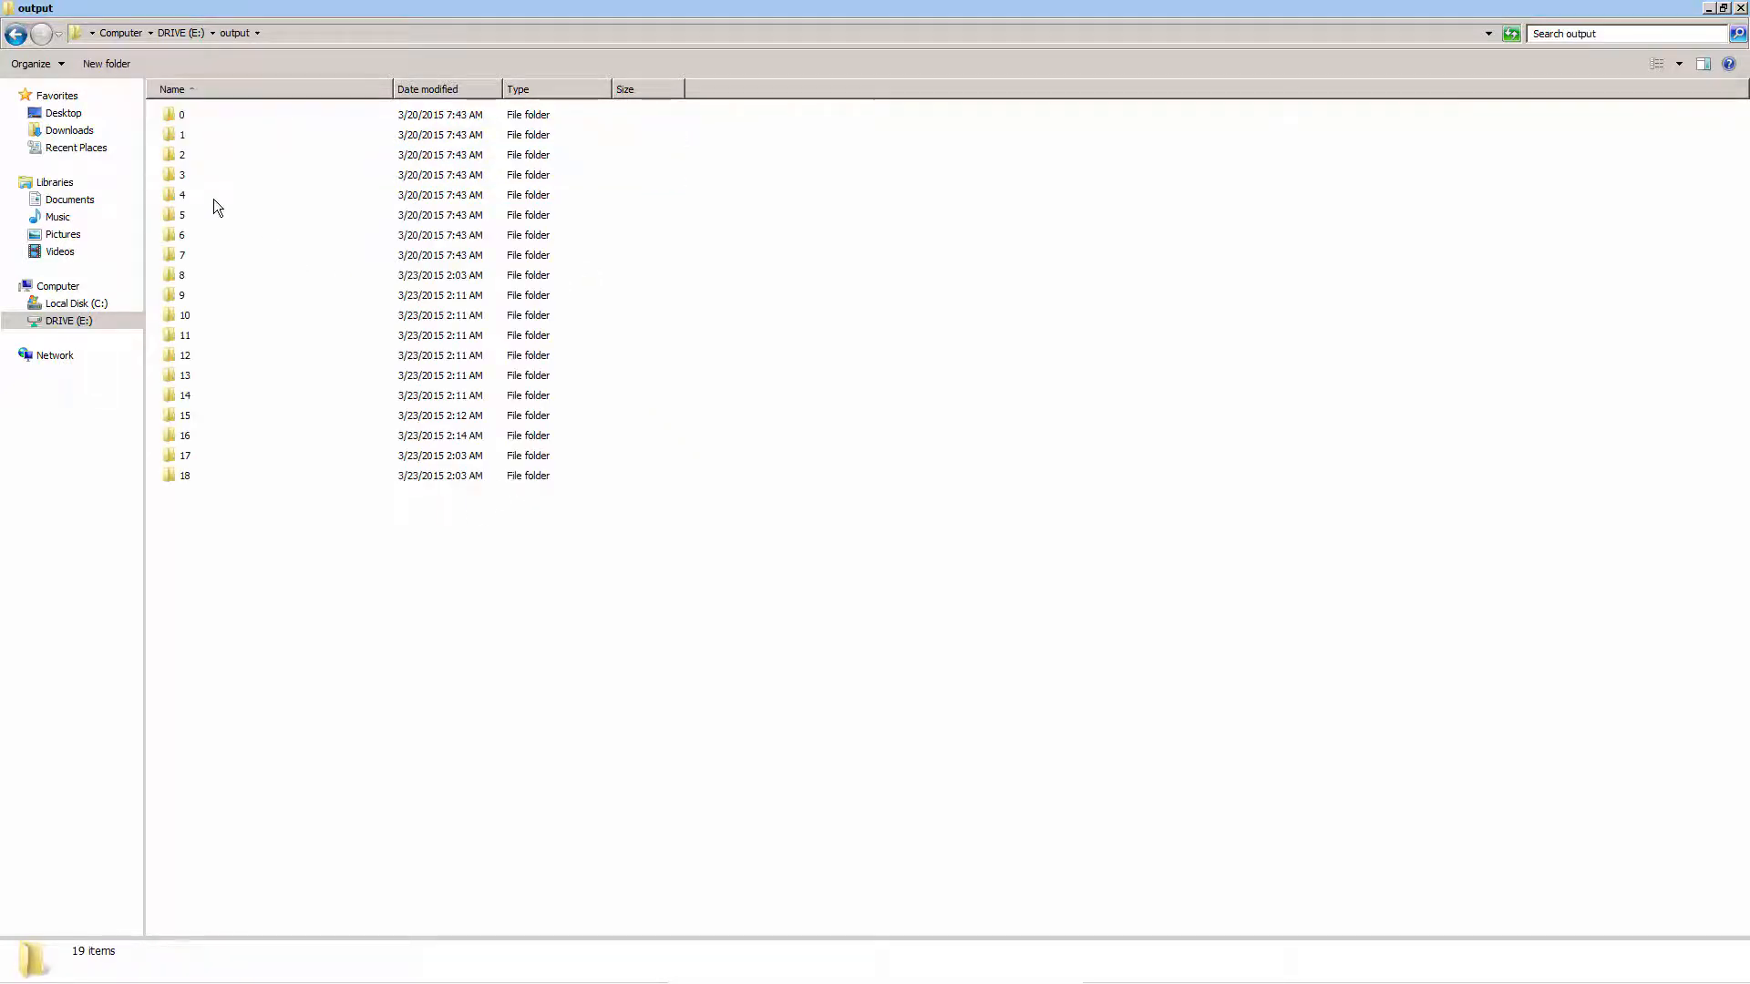
{"action": "double_click", "coordinate": [191, 335]}
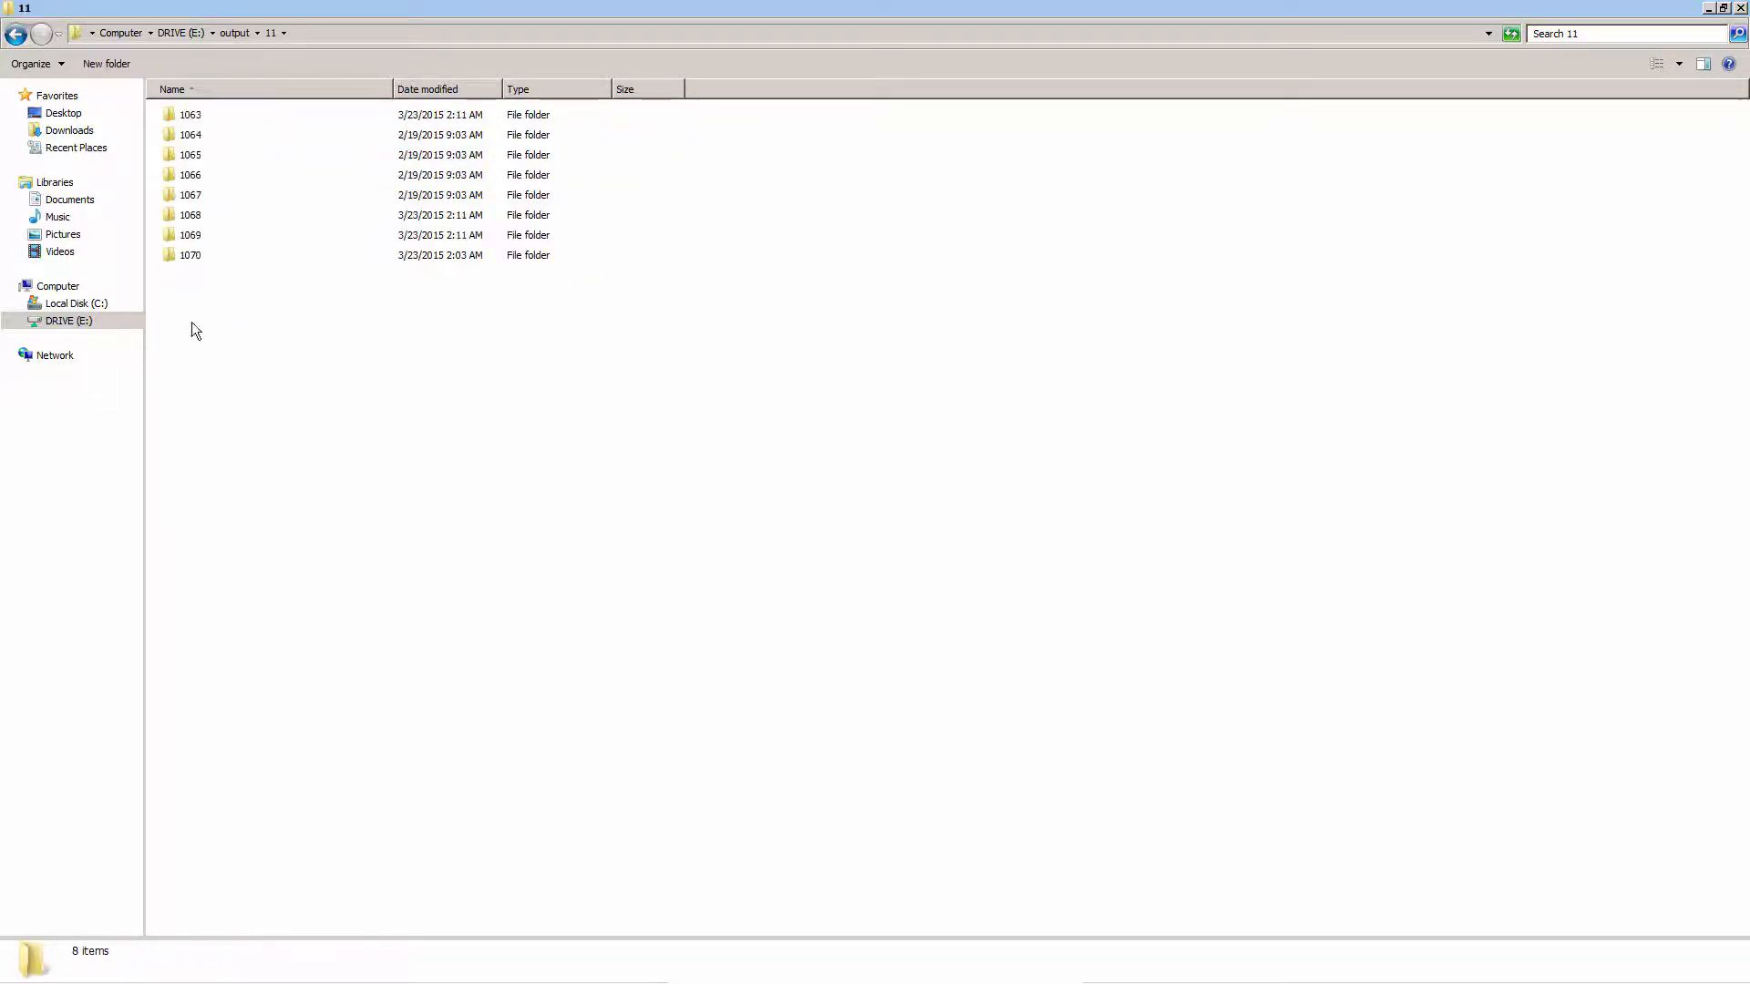
{"action": "double_click", "coordinate": [192, 176]}
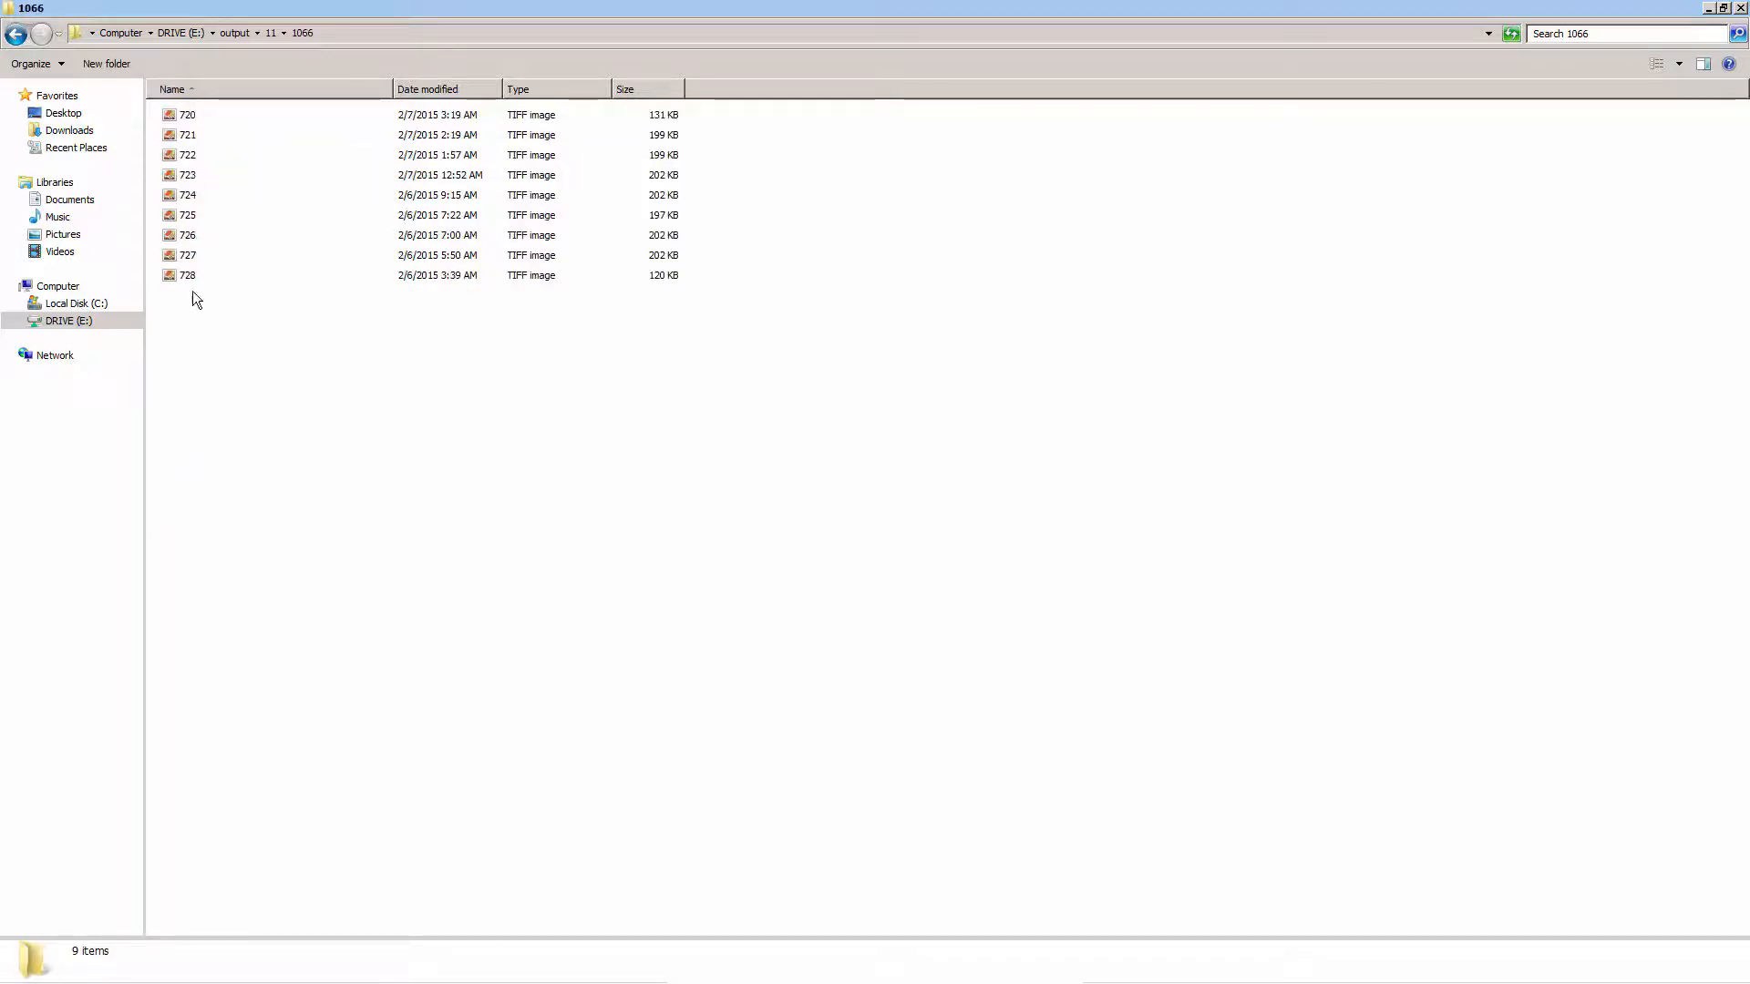
{"action": "left_click", "coordinate": [16, 37]}
{"action": "left_click", "coordinate": [16, 37]}
{"action": "left_click", "coordinate": [15, 38]}
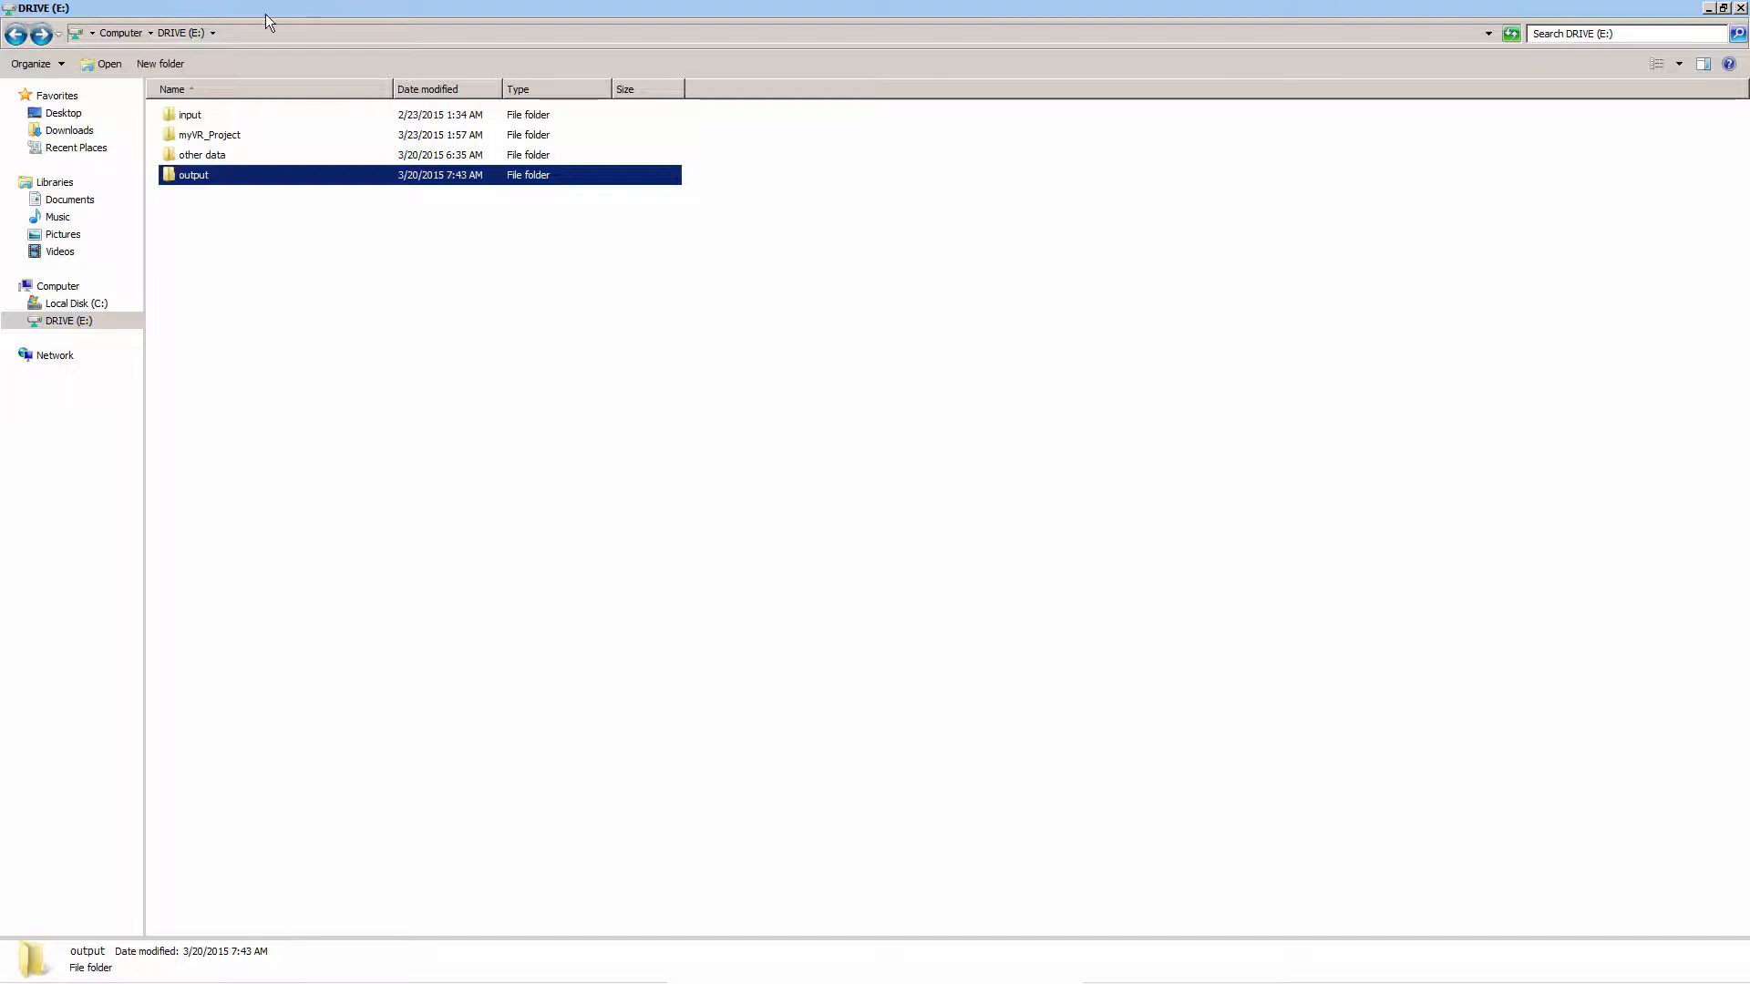
{"action": "left_click", "coordinate": [1742, 9]}
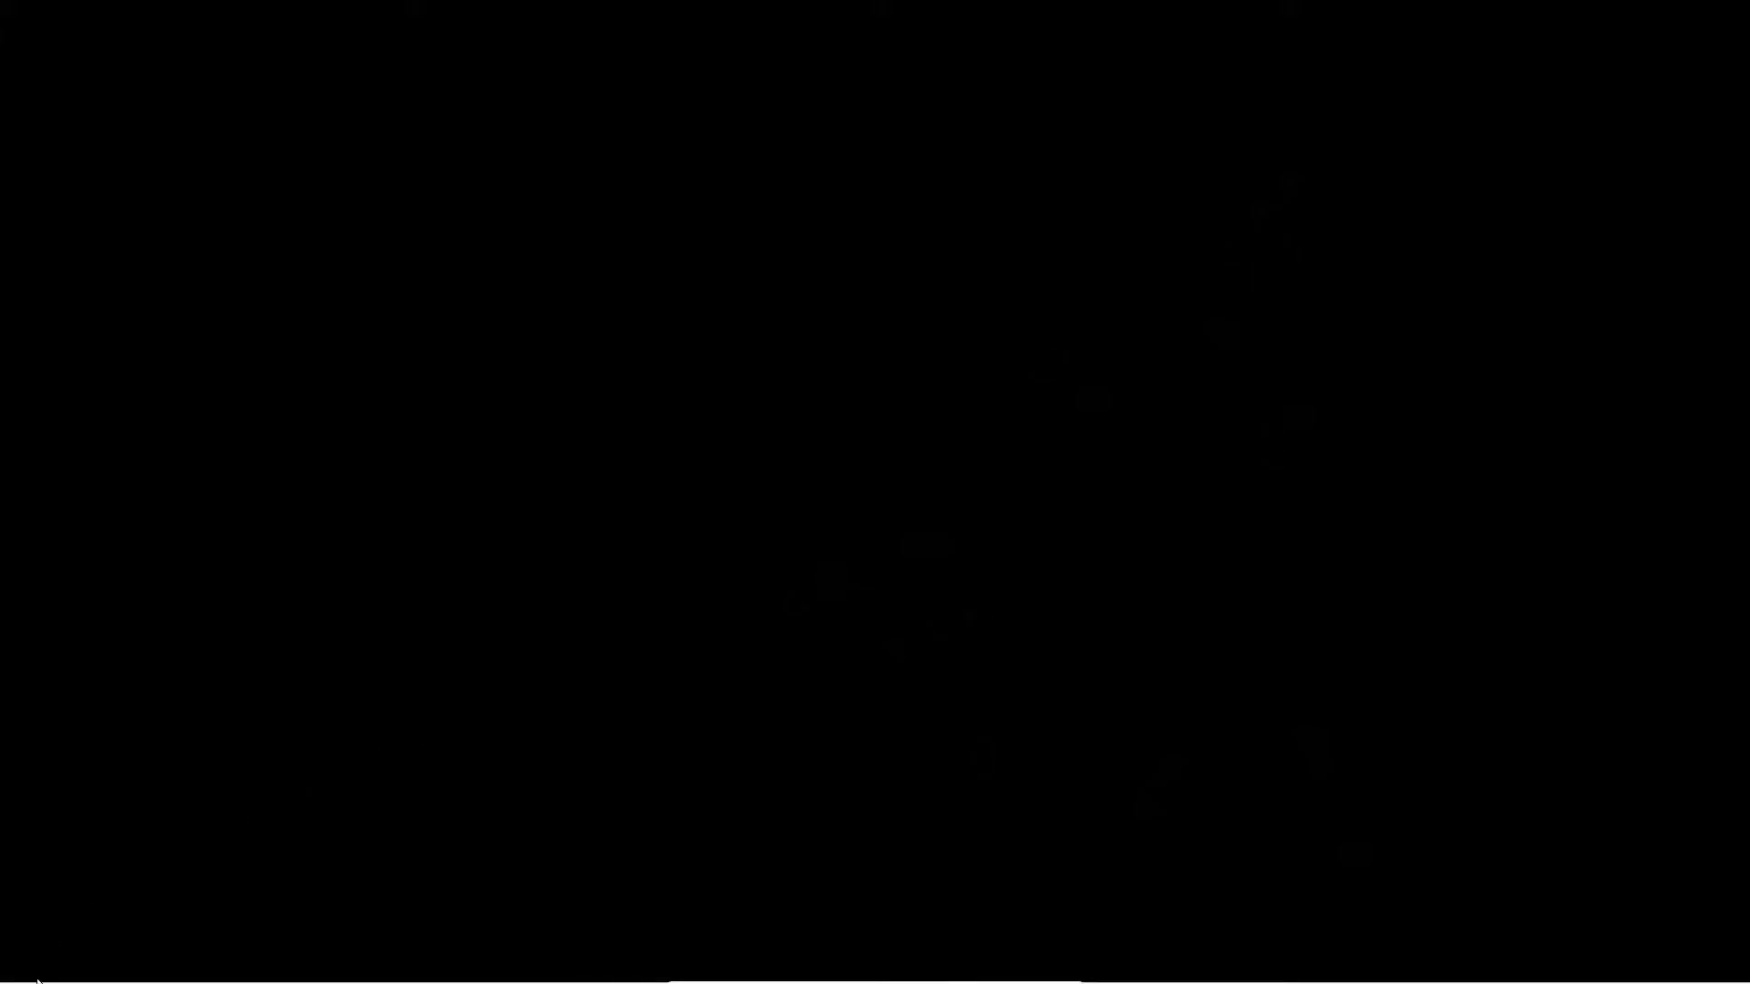
Launch Internet Information Services (IIS) Manager and expand the TEST server down to the contents of Default Web Site
{"action": "left_click", "coordinate": [41, 959]}
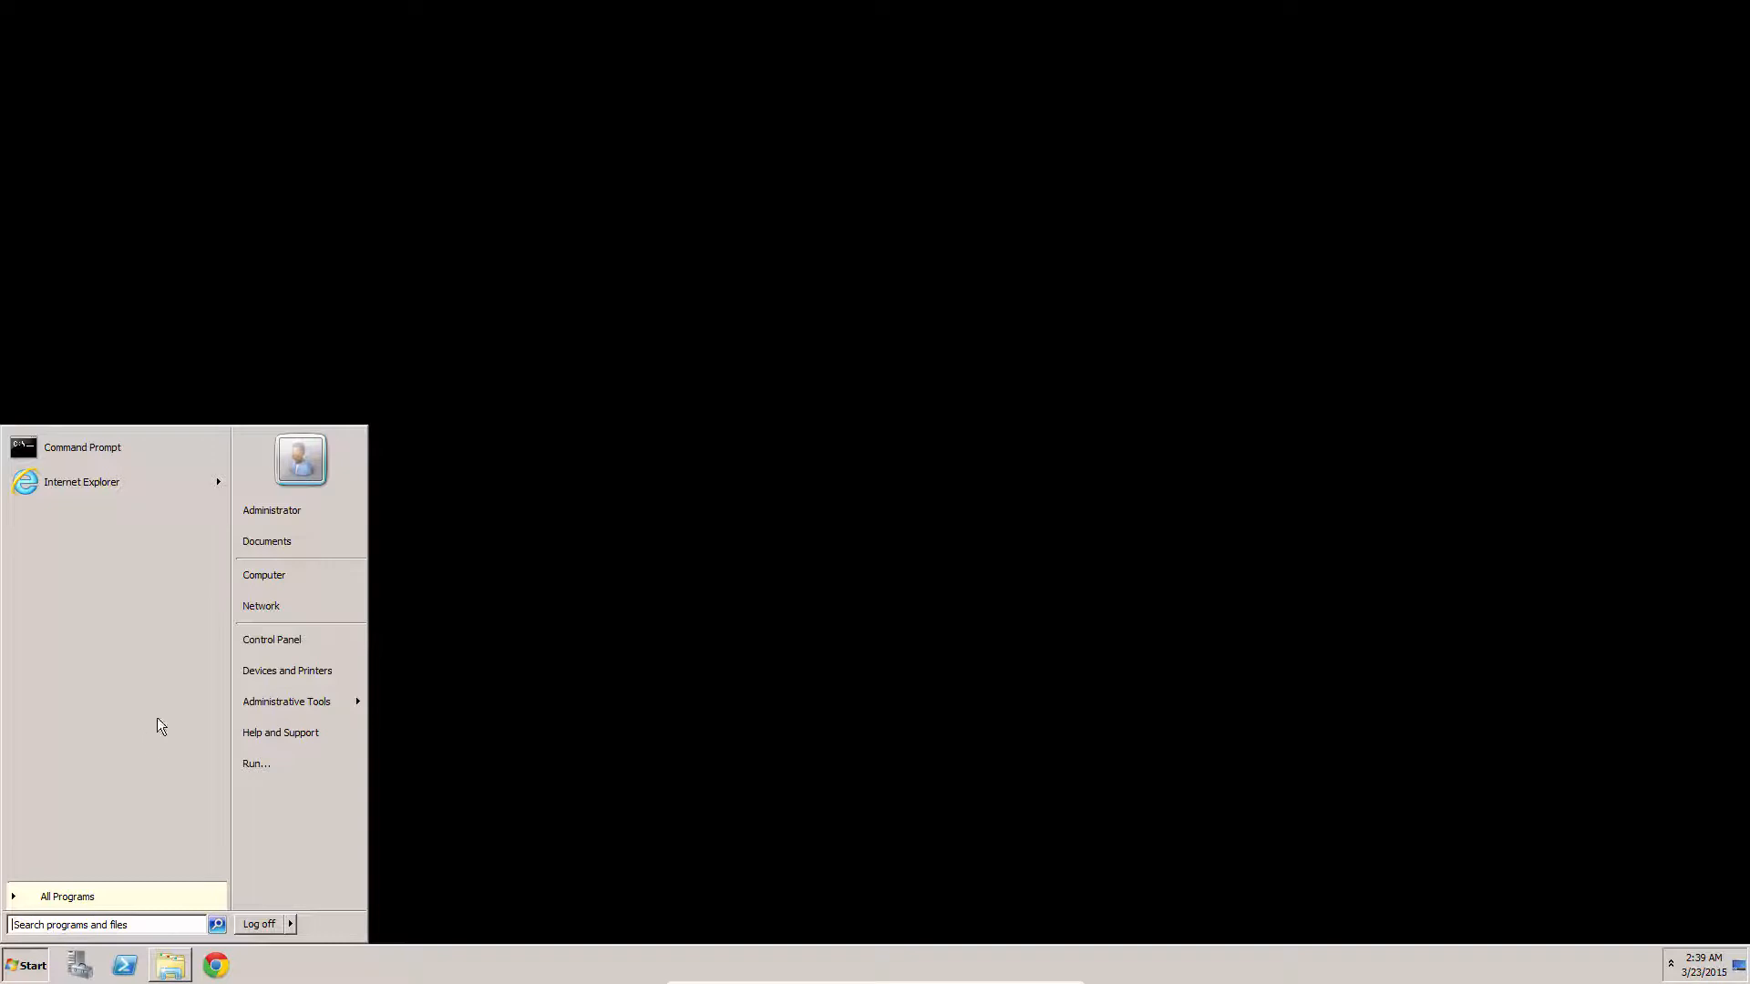
{"action": "mouse_move", "coordinate": [336, 702]}
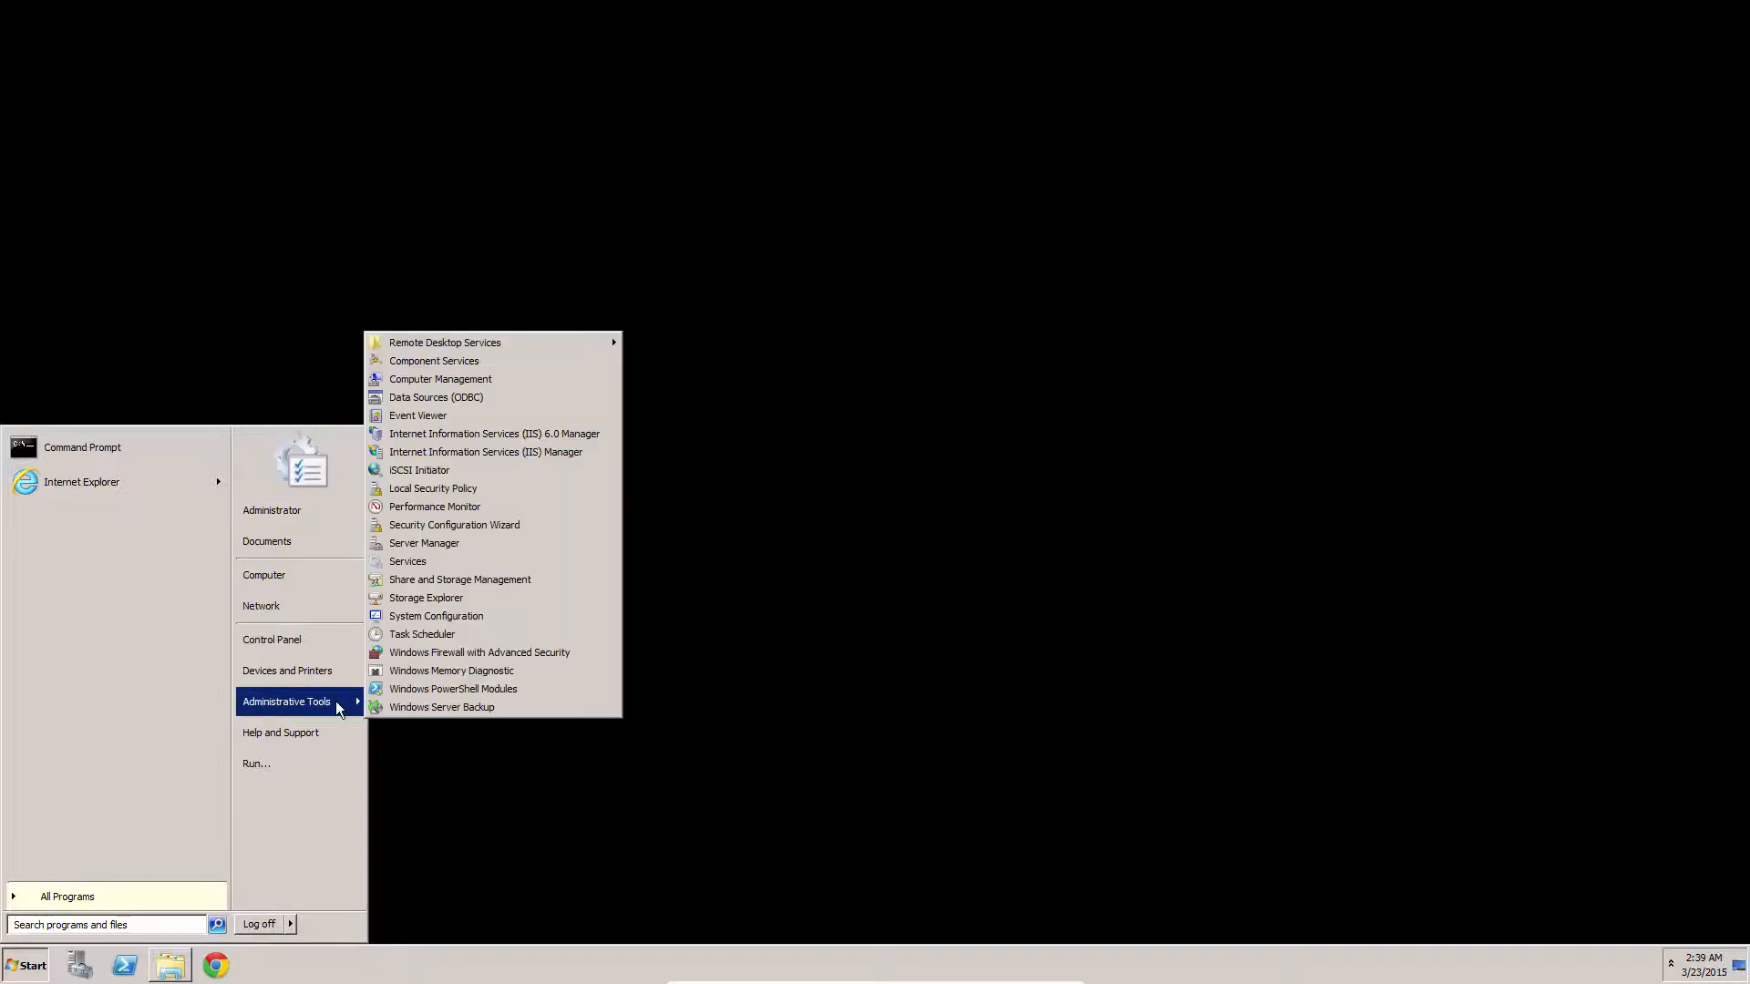
{"action": "left_click", "coordinate": [534, 461]}
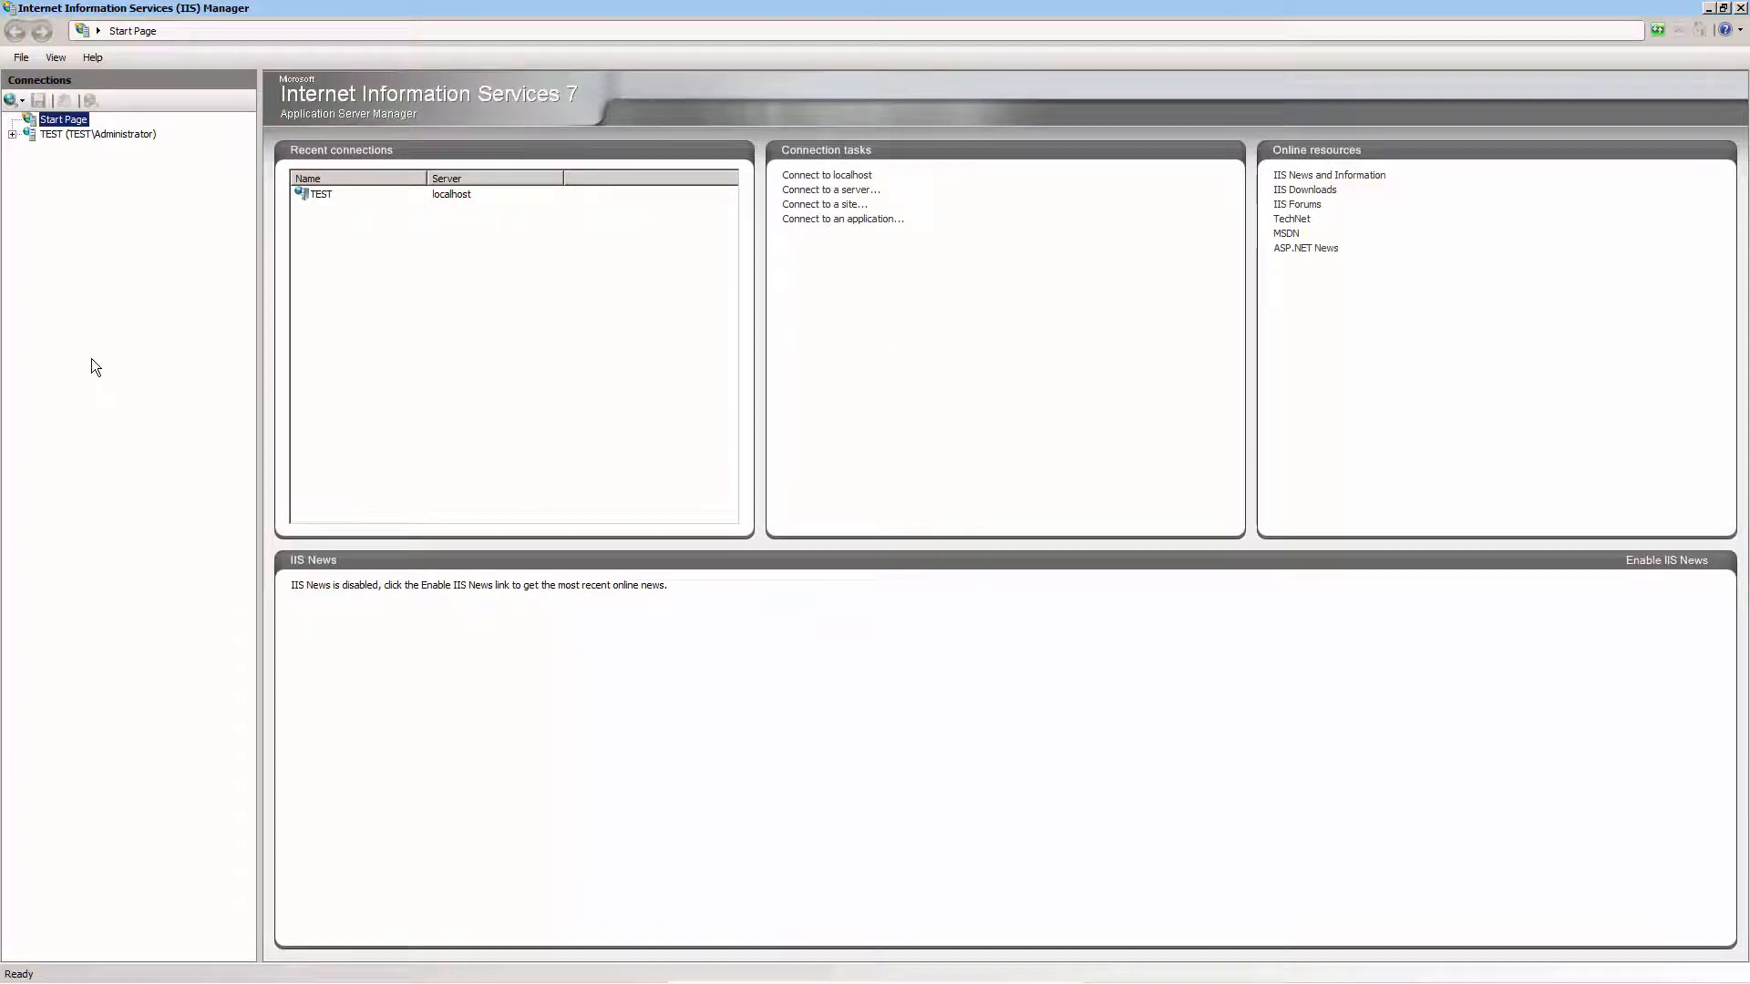
{"action": "left_click", "coordinate": [12, 135]}
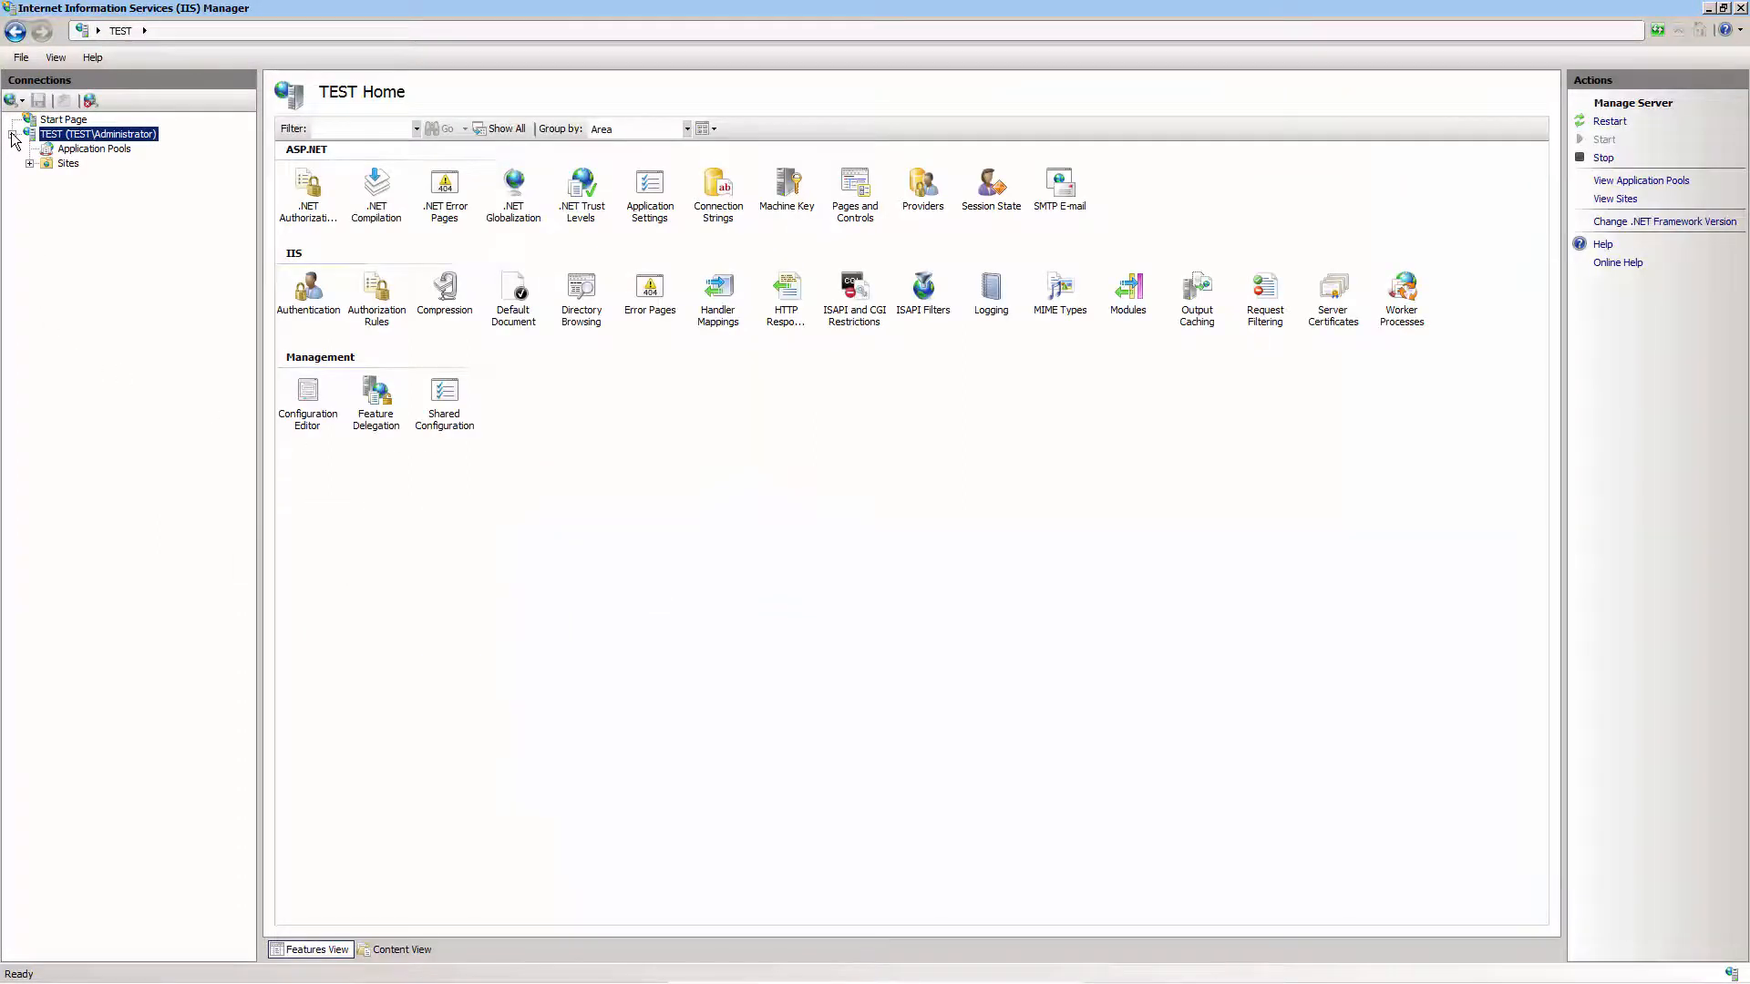
{"action": "left_click", "coordinate": [30, 163]}
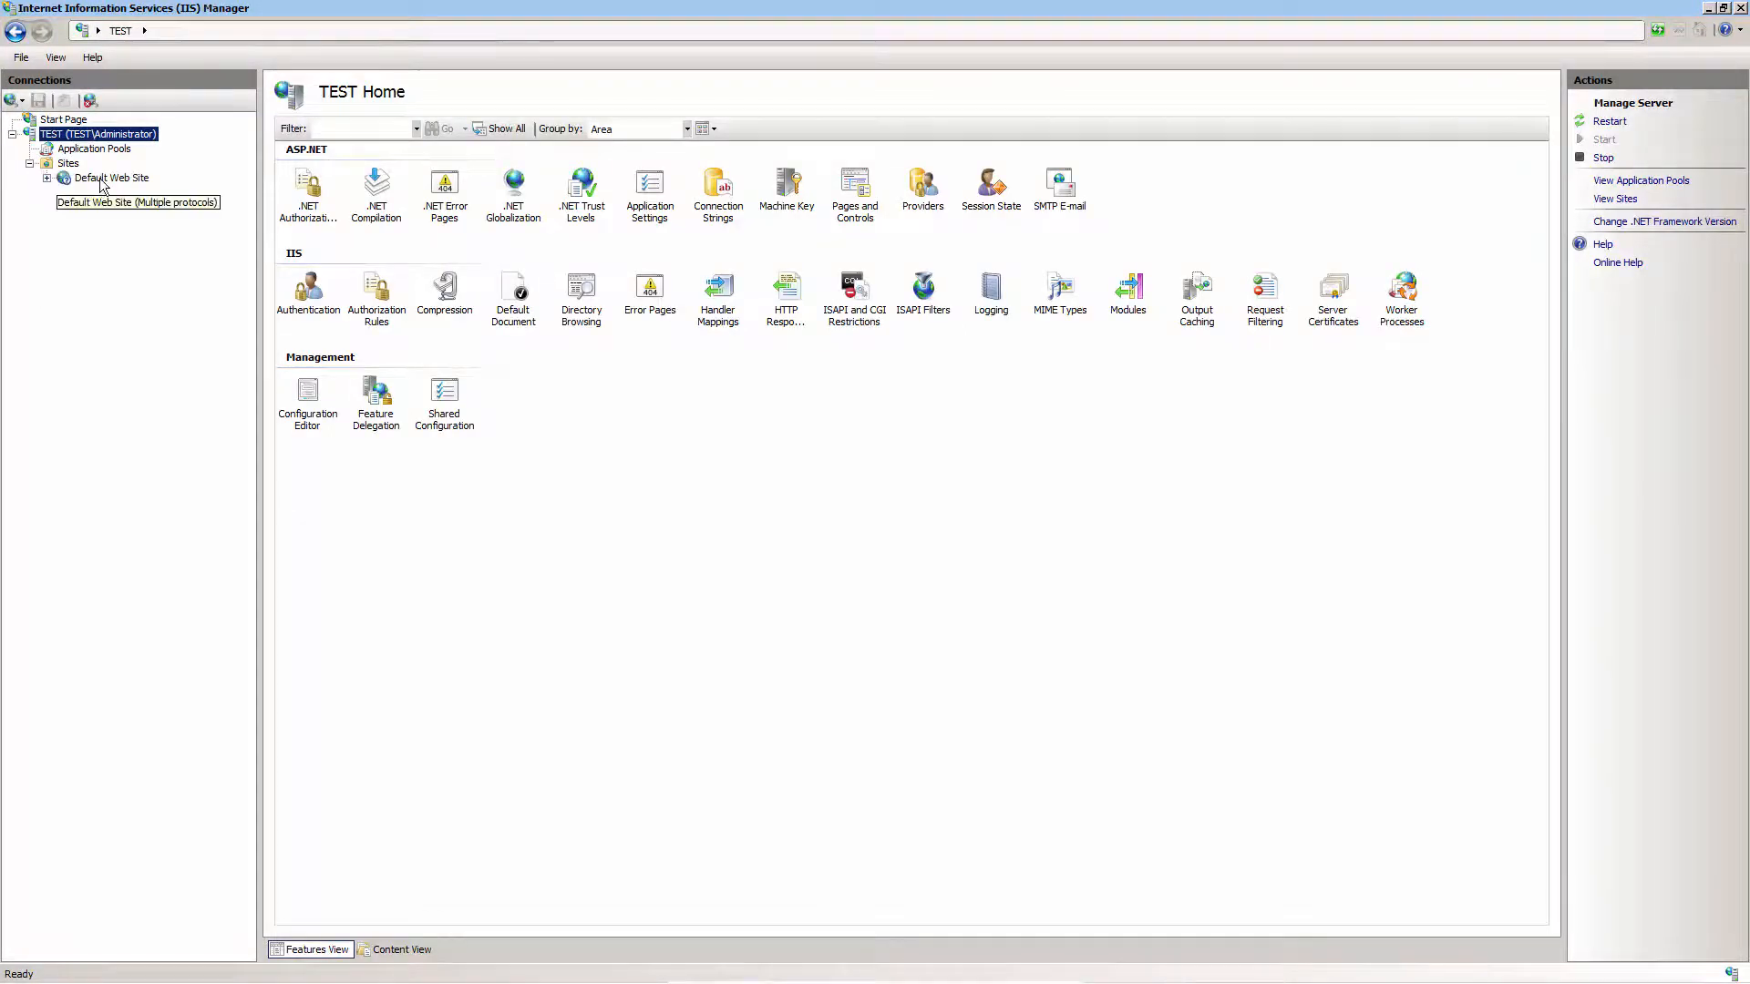
{"action": "left_click", "coordinate": [102, 178]}
{"action": "left_click", "coordinate": [46, 179]}
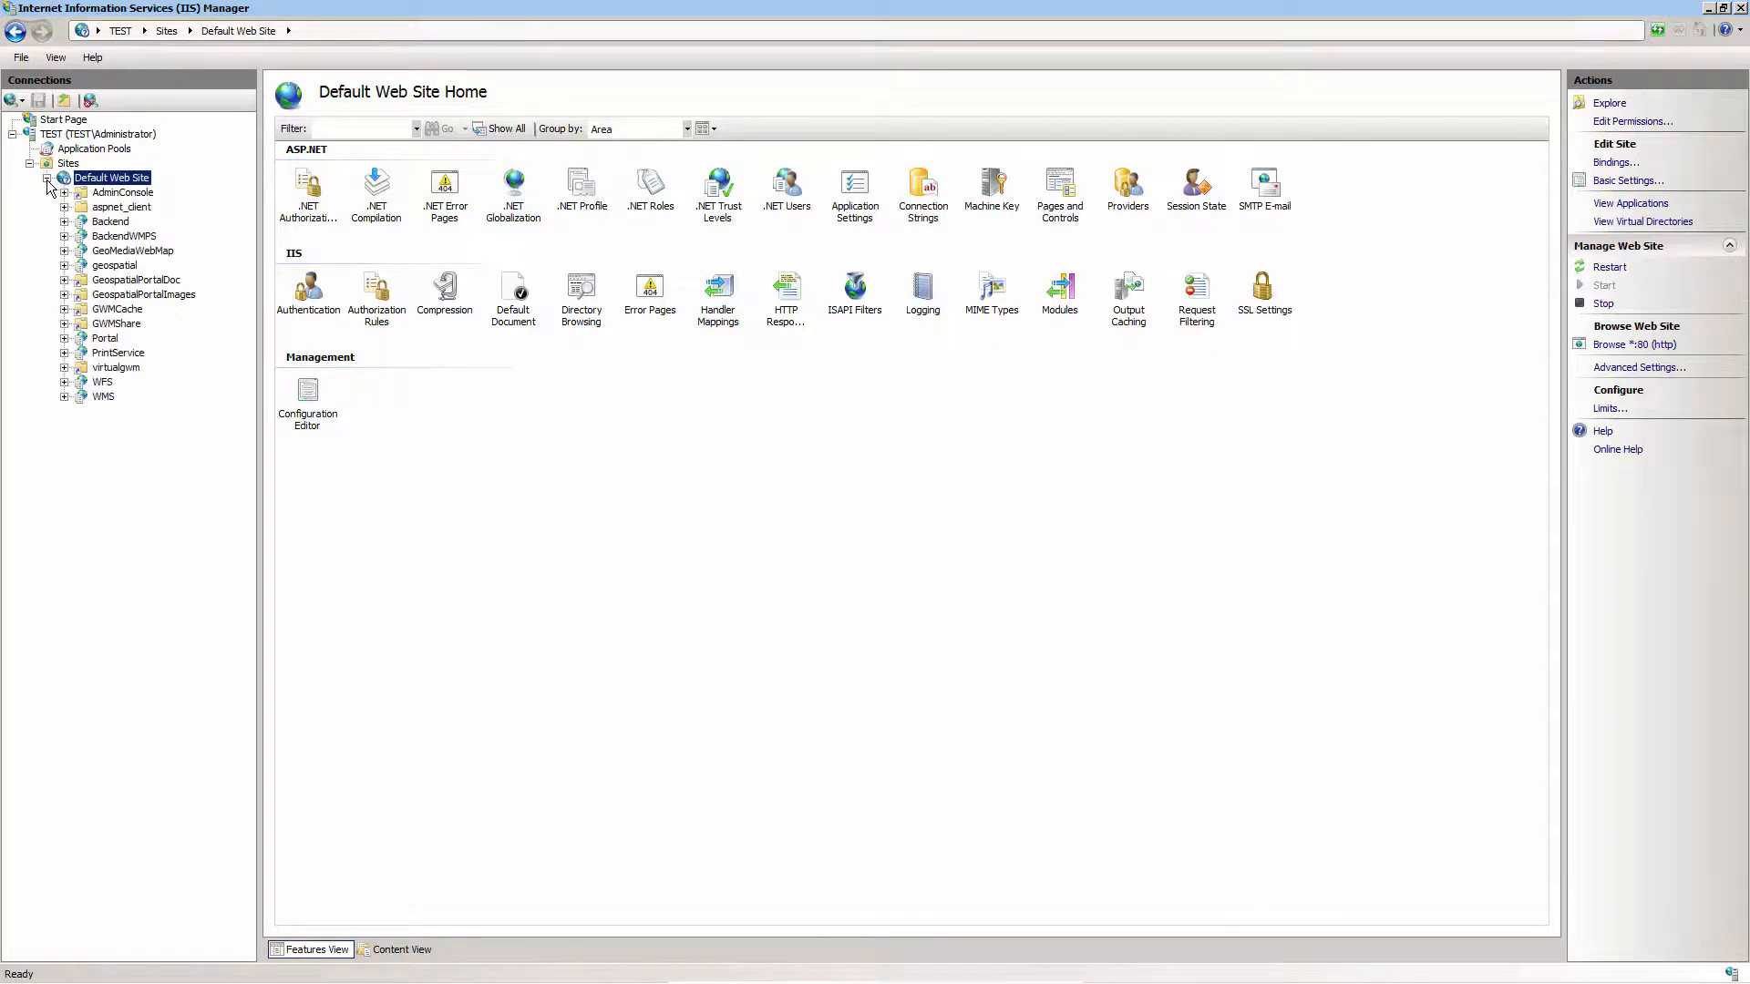
Add a virtual directory with alias myDEM to Default Web Site, using E:\output as its physical path
{"action": "right_click", "coordinate": [106, 182]}
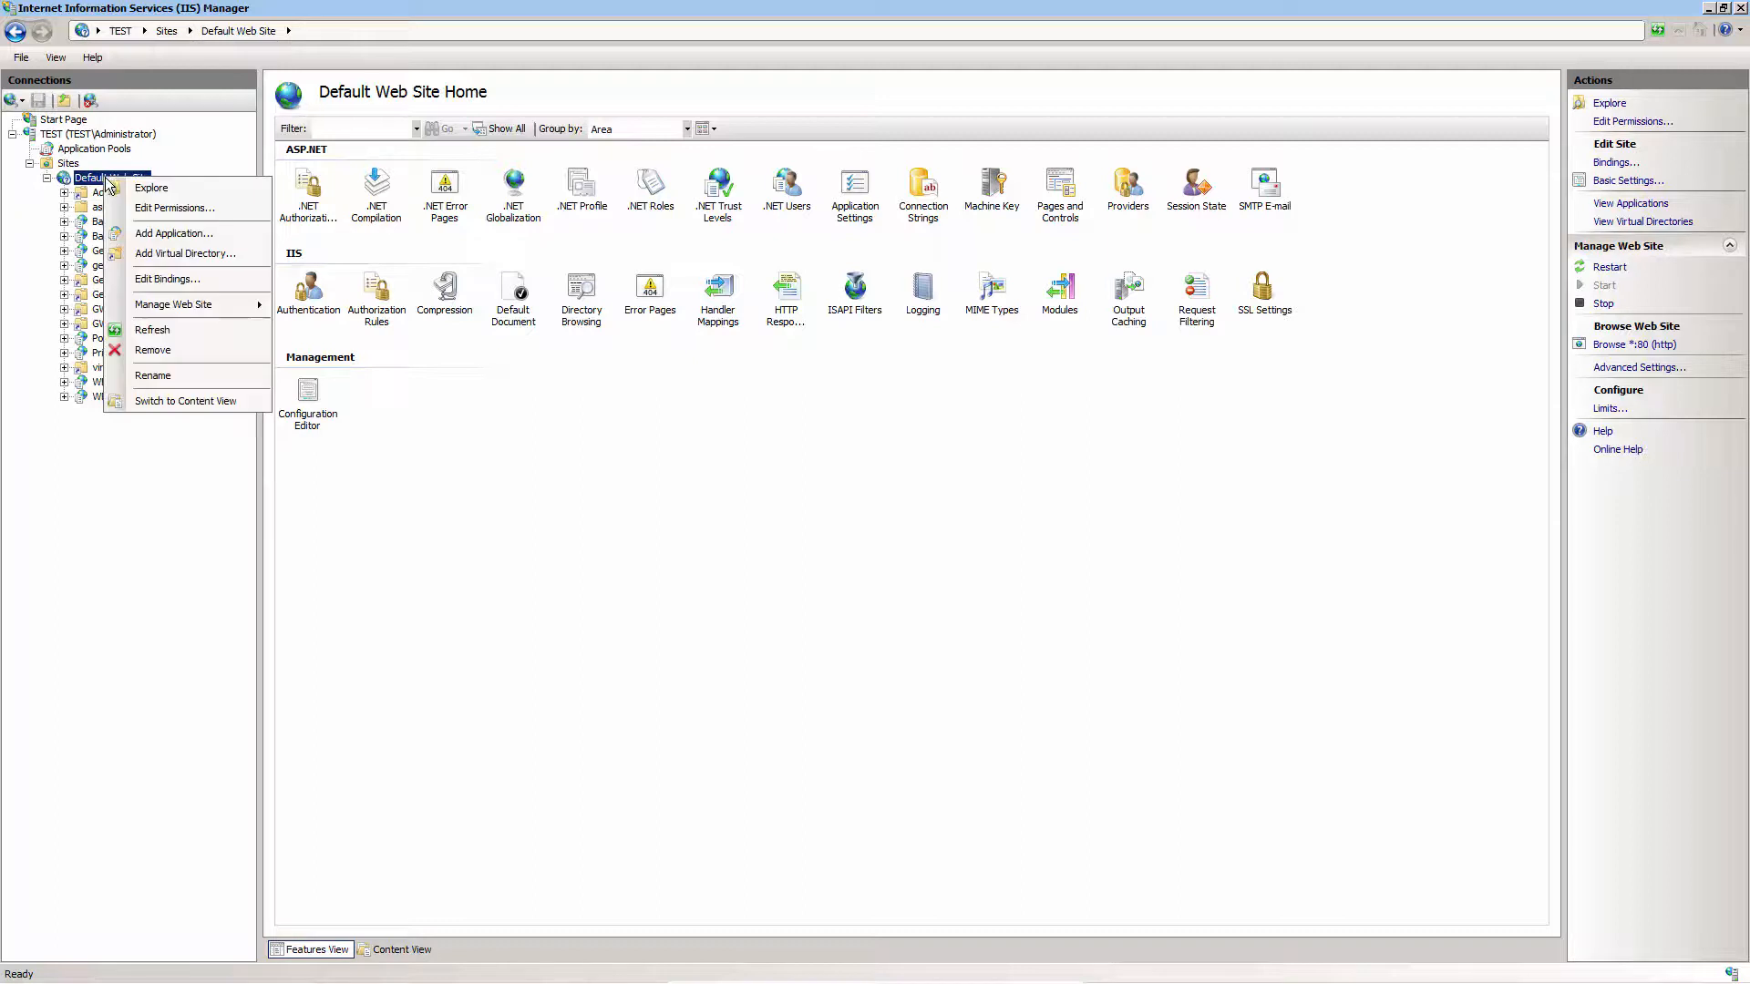
{"action": "left_click", "coordinate": [173, 253]}
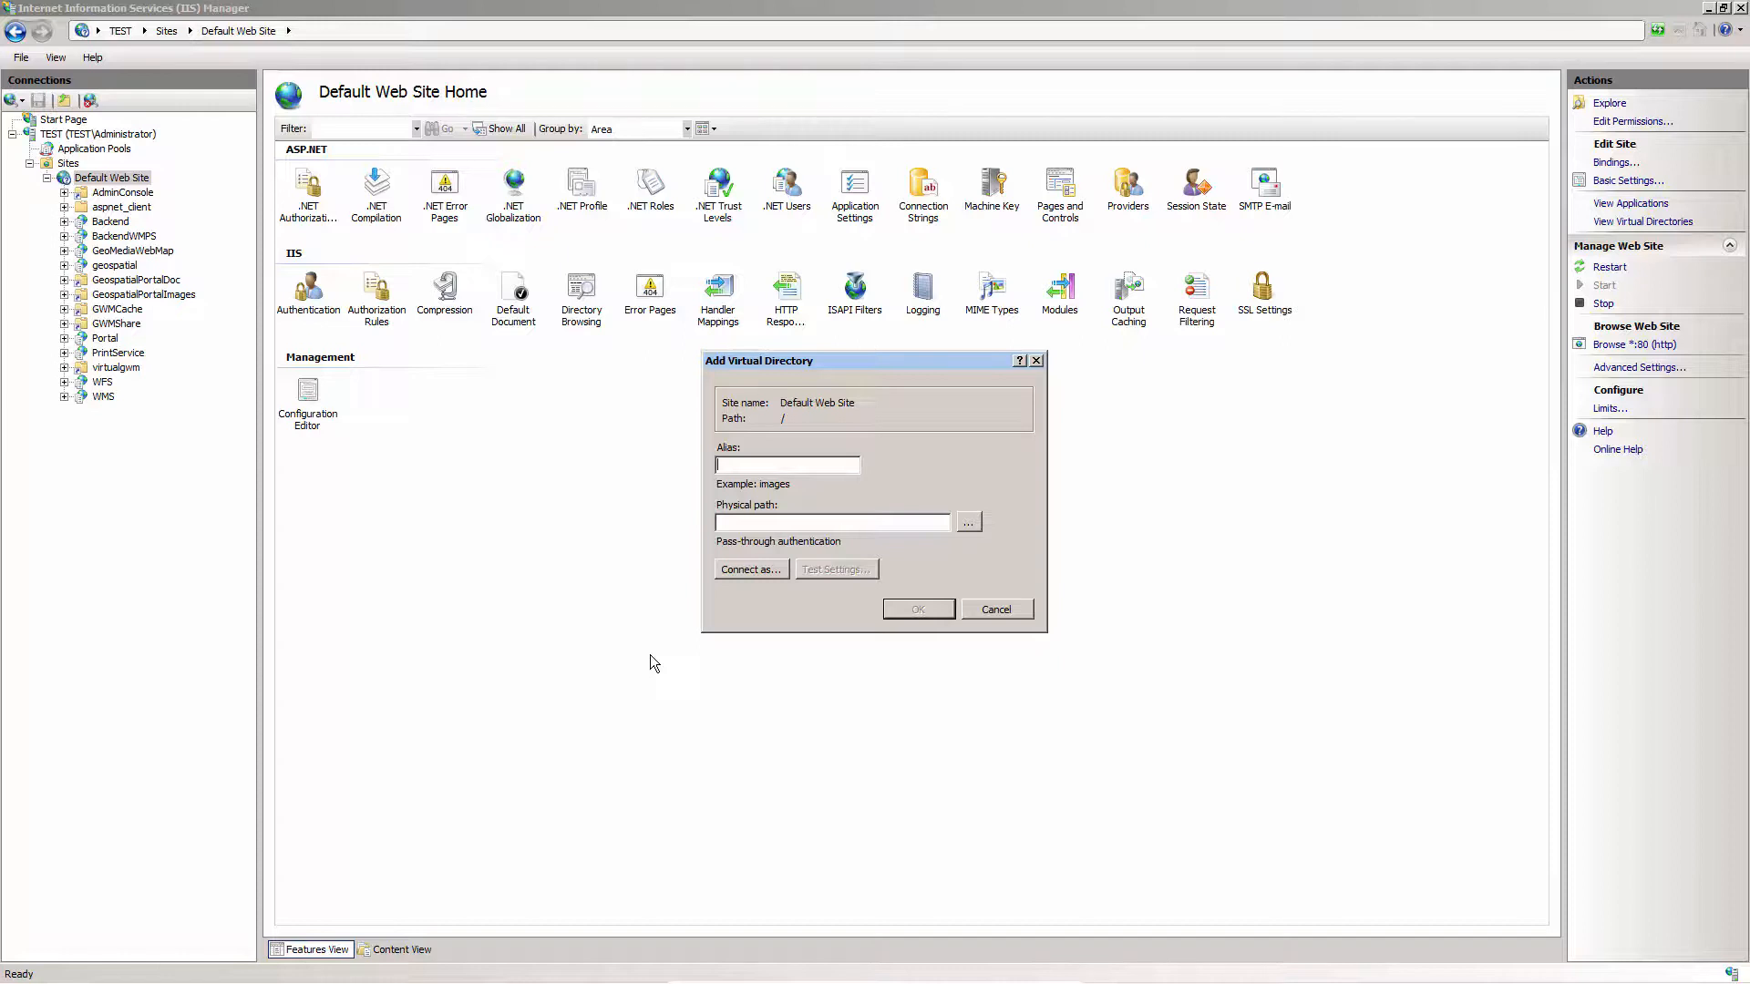
{"action": "type", "text": "myDEM"}
{"action": "left_click", "coordinate": [968, 522]}
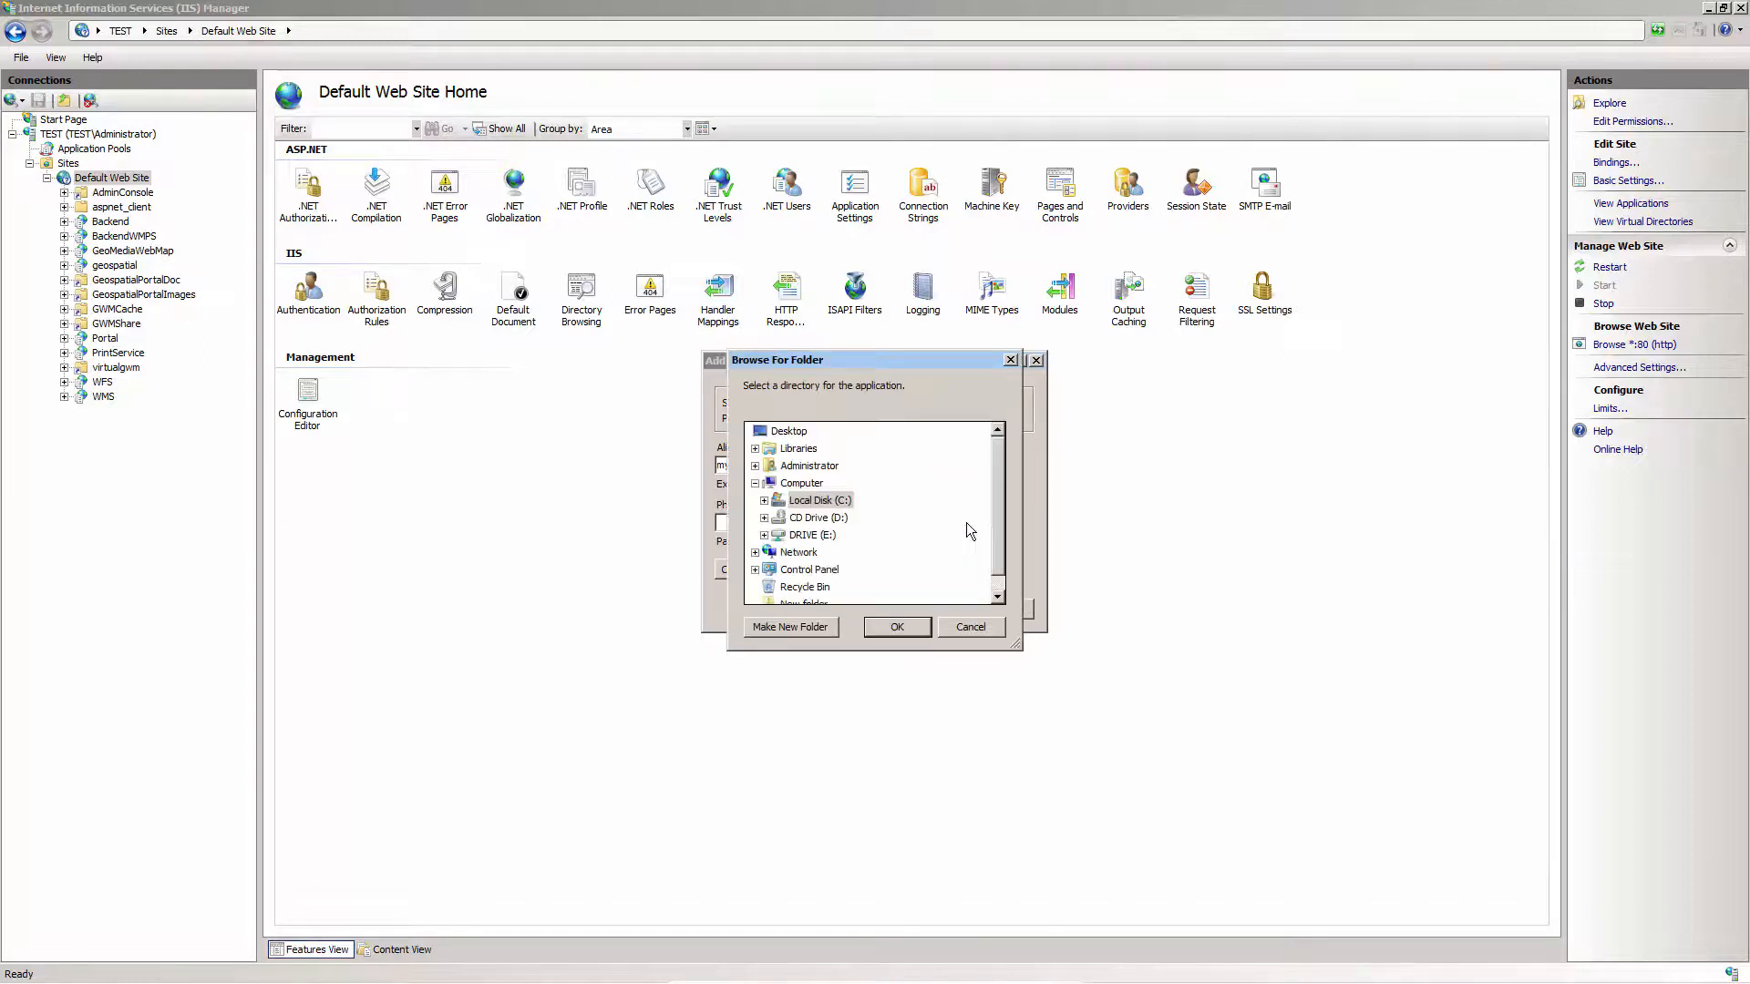
{"action": "left_click", "coordinate": [764, 535]}
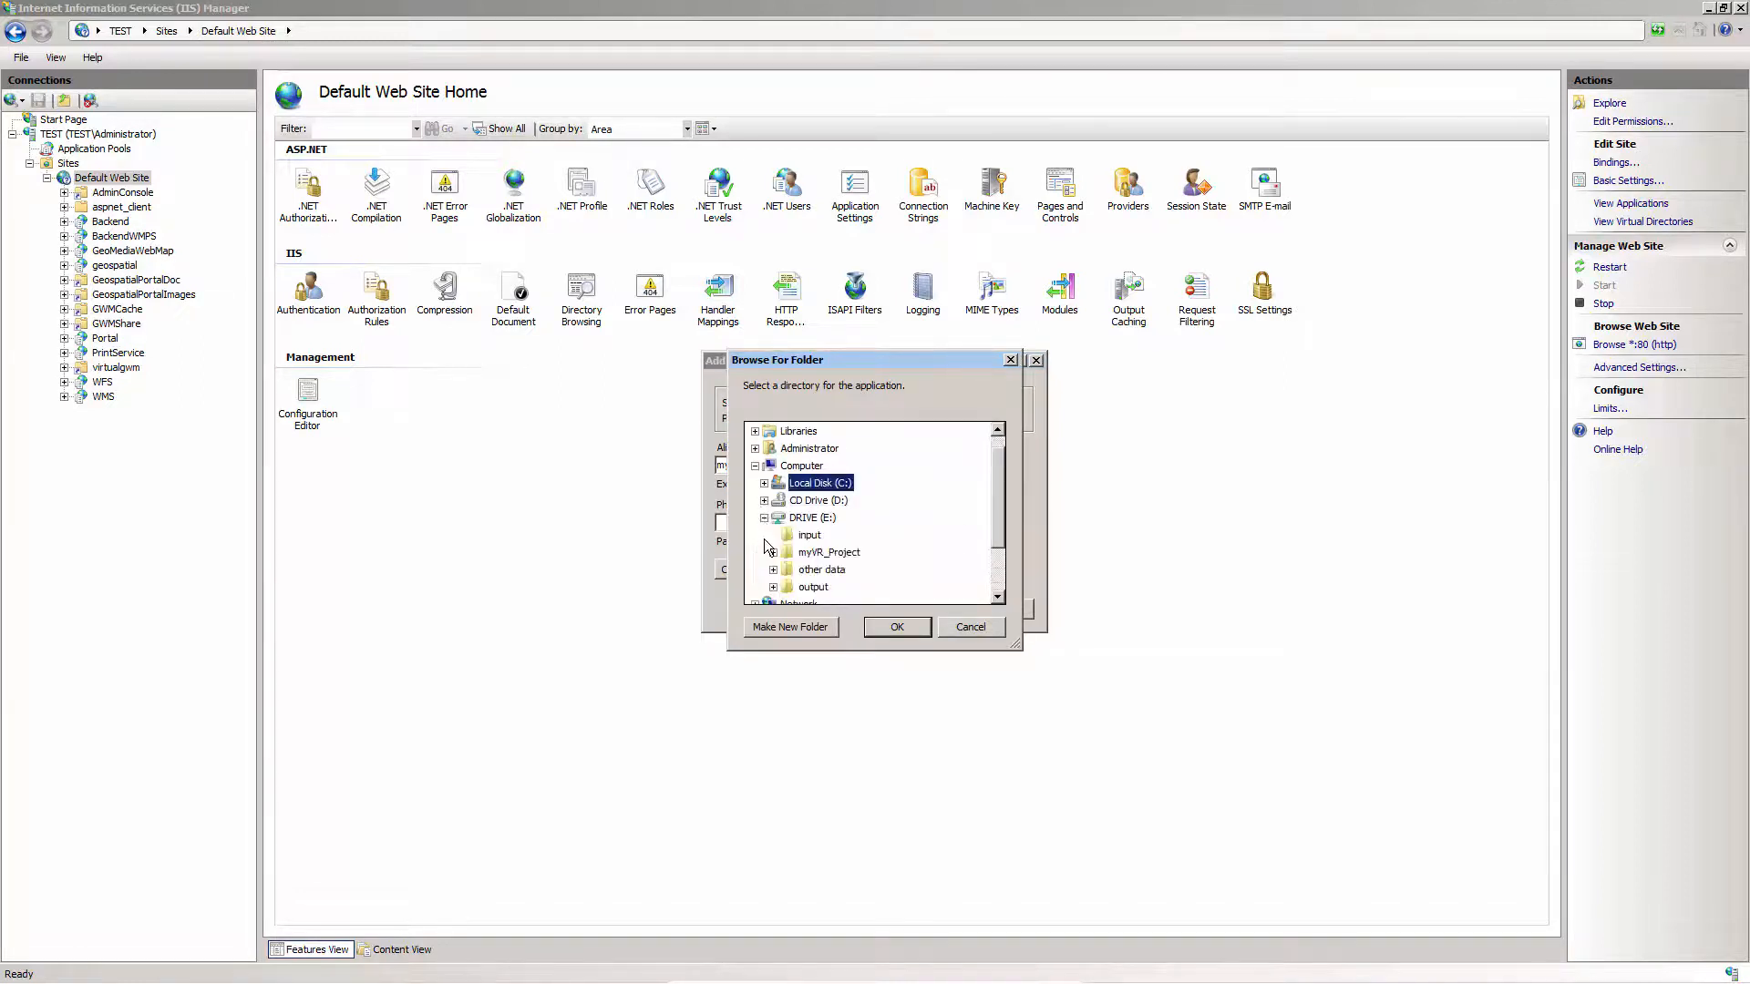
{"action": "left_click", "coordinate": [816, 588]}
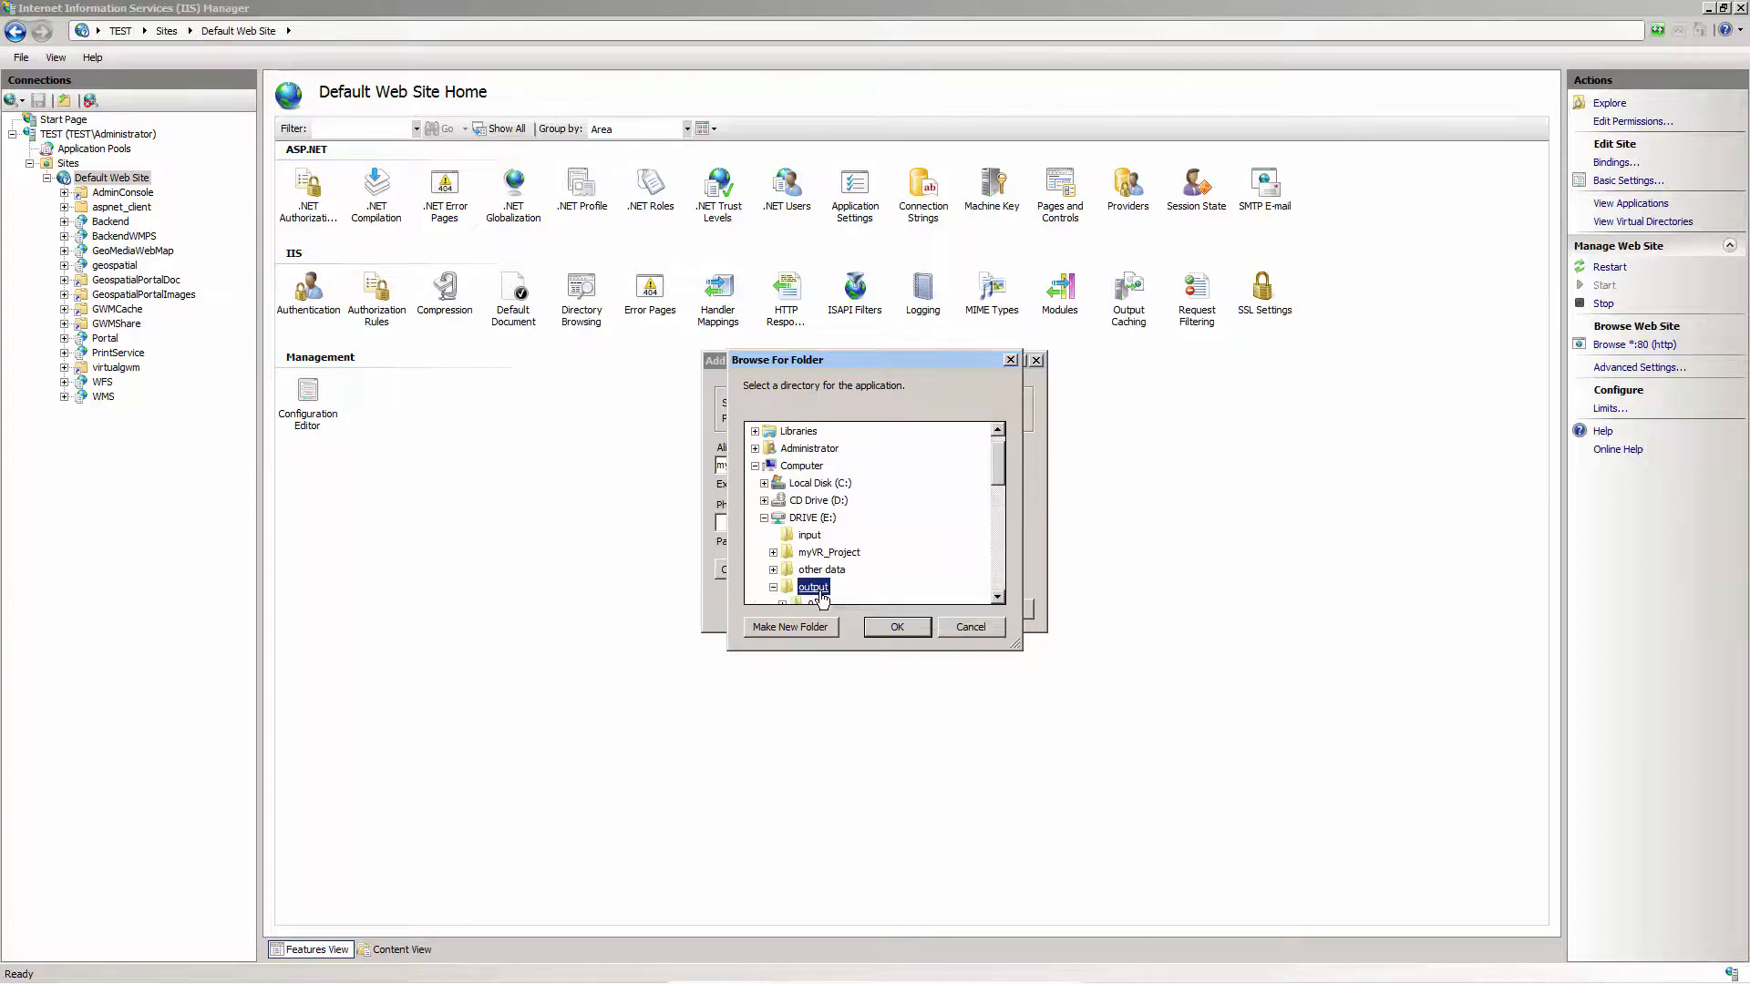
{"action": "left_click", "coordinate": [900, 627]}
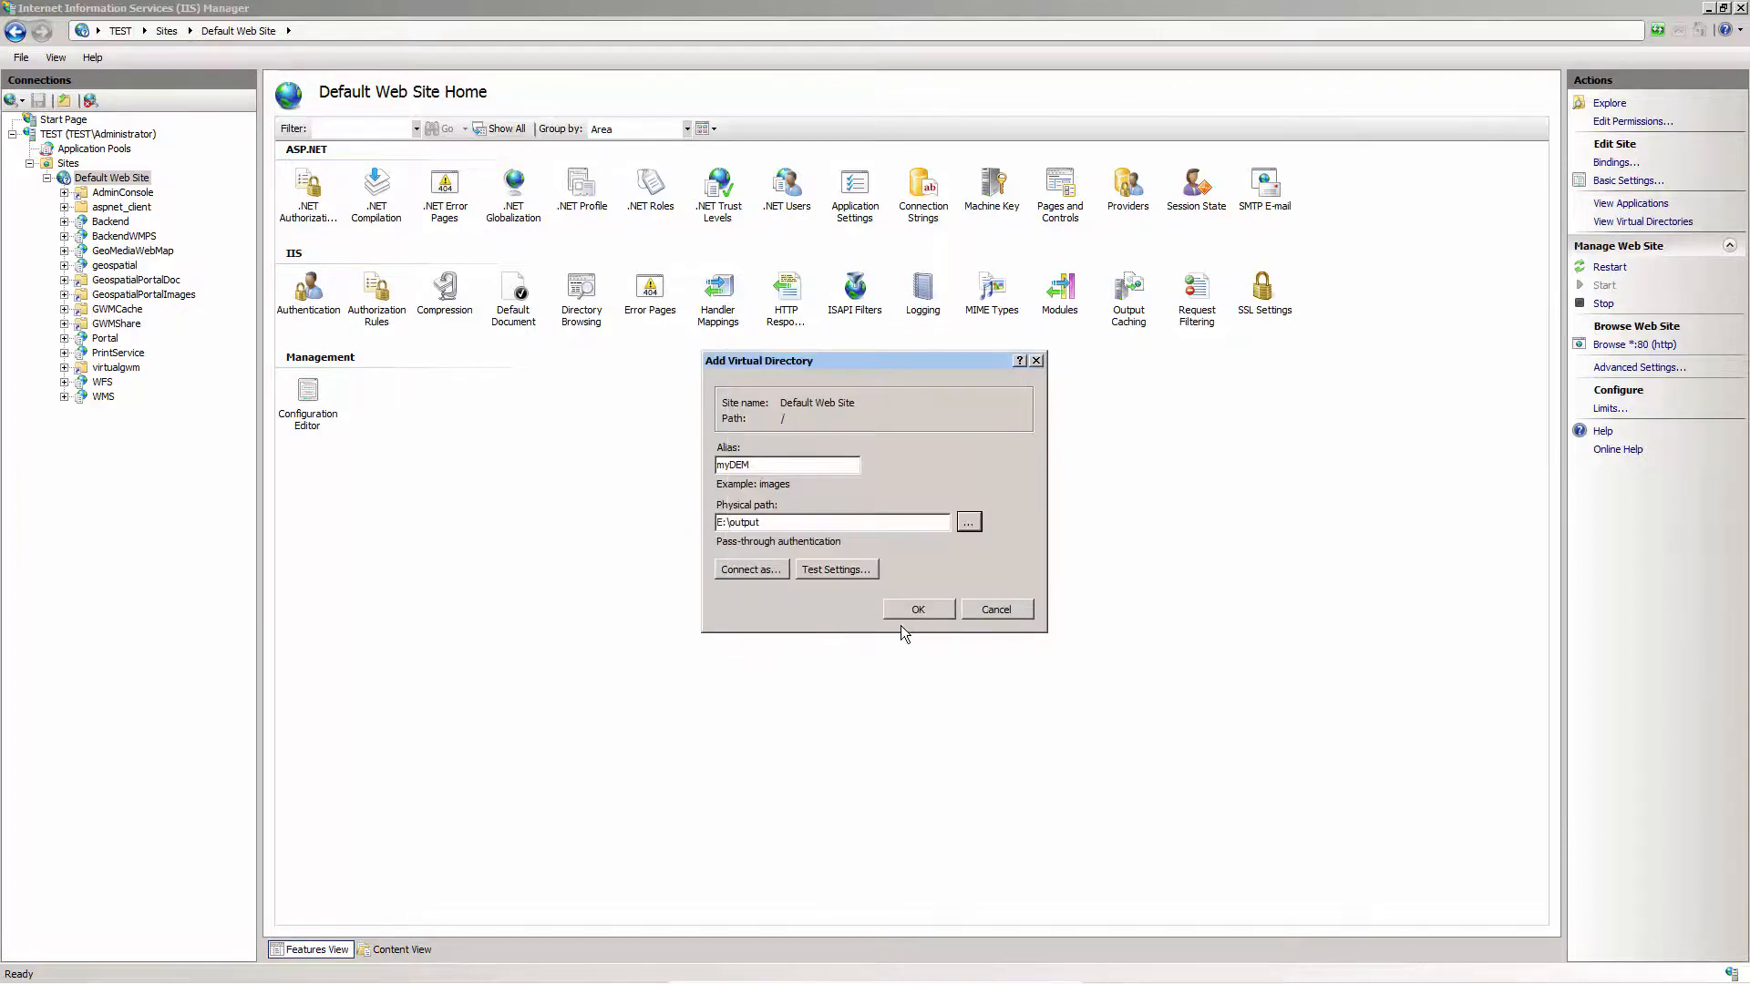
{"action": "left_click", "coordinate": [919, 608]}
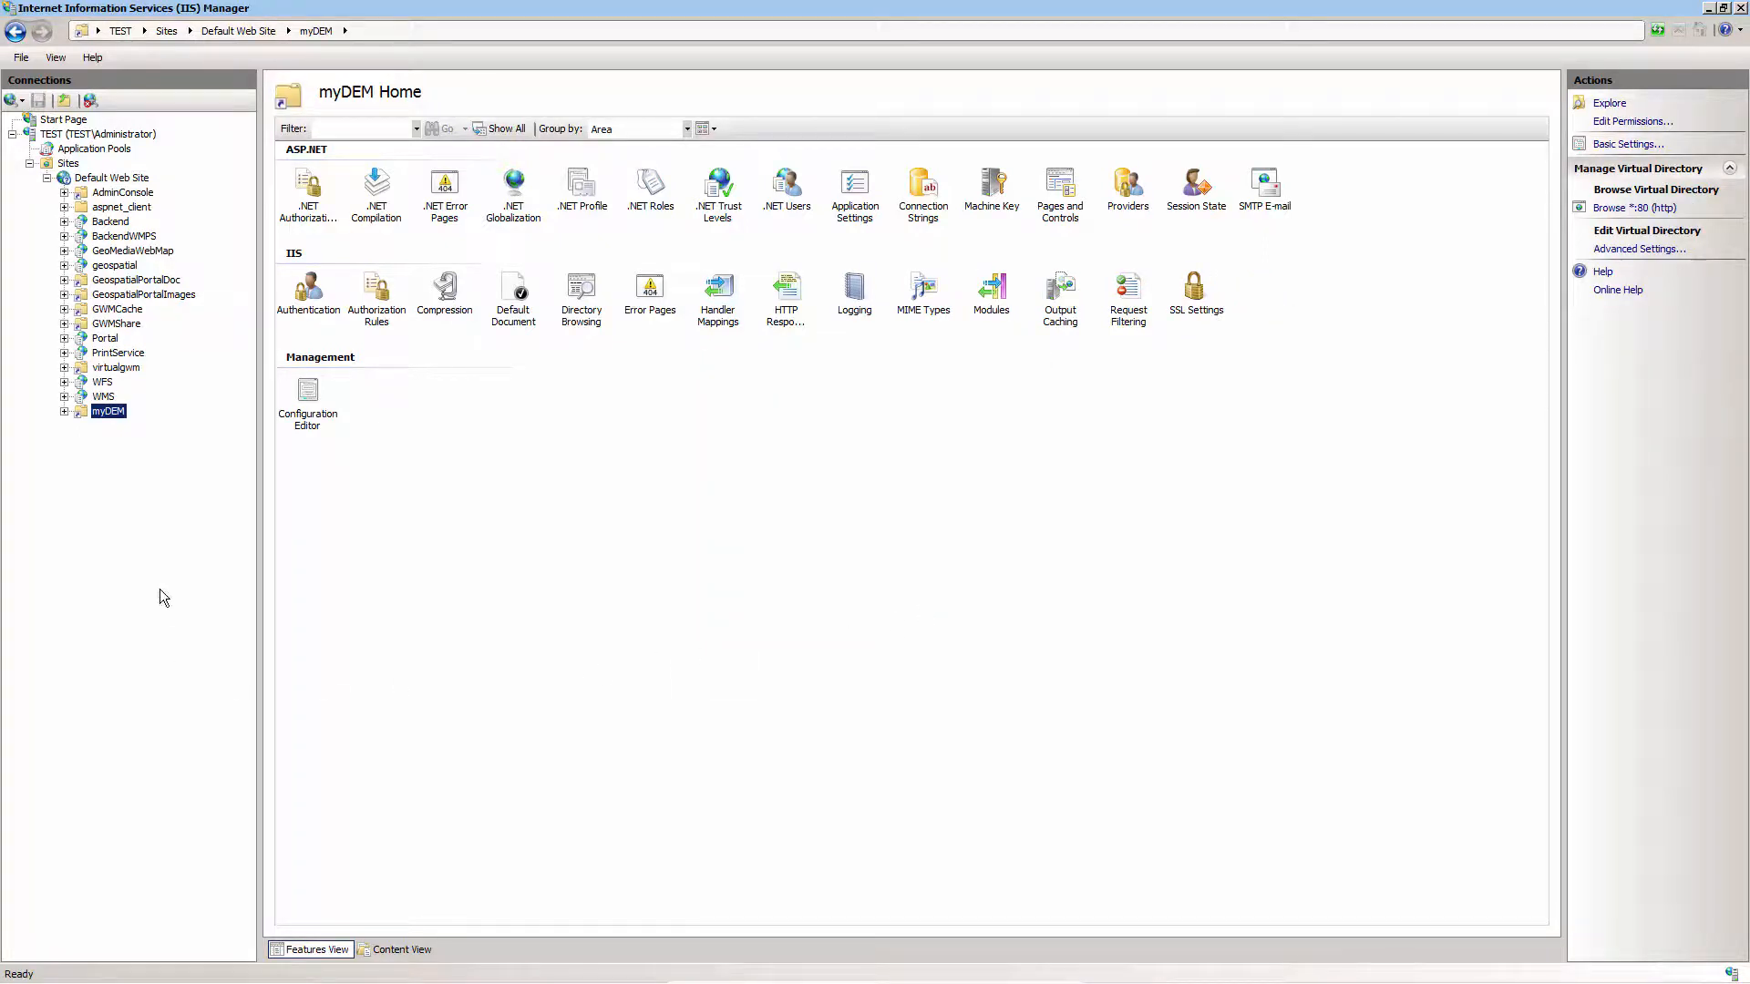
Add a MIME type to Default Web Site for extension myVR as application/octet-stream, and close IIS Manager
{"action": "left_click", "coordinate": [141, 179]}
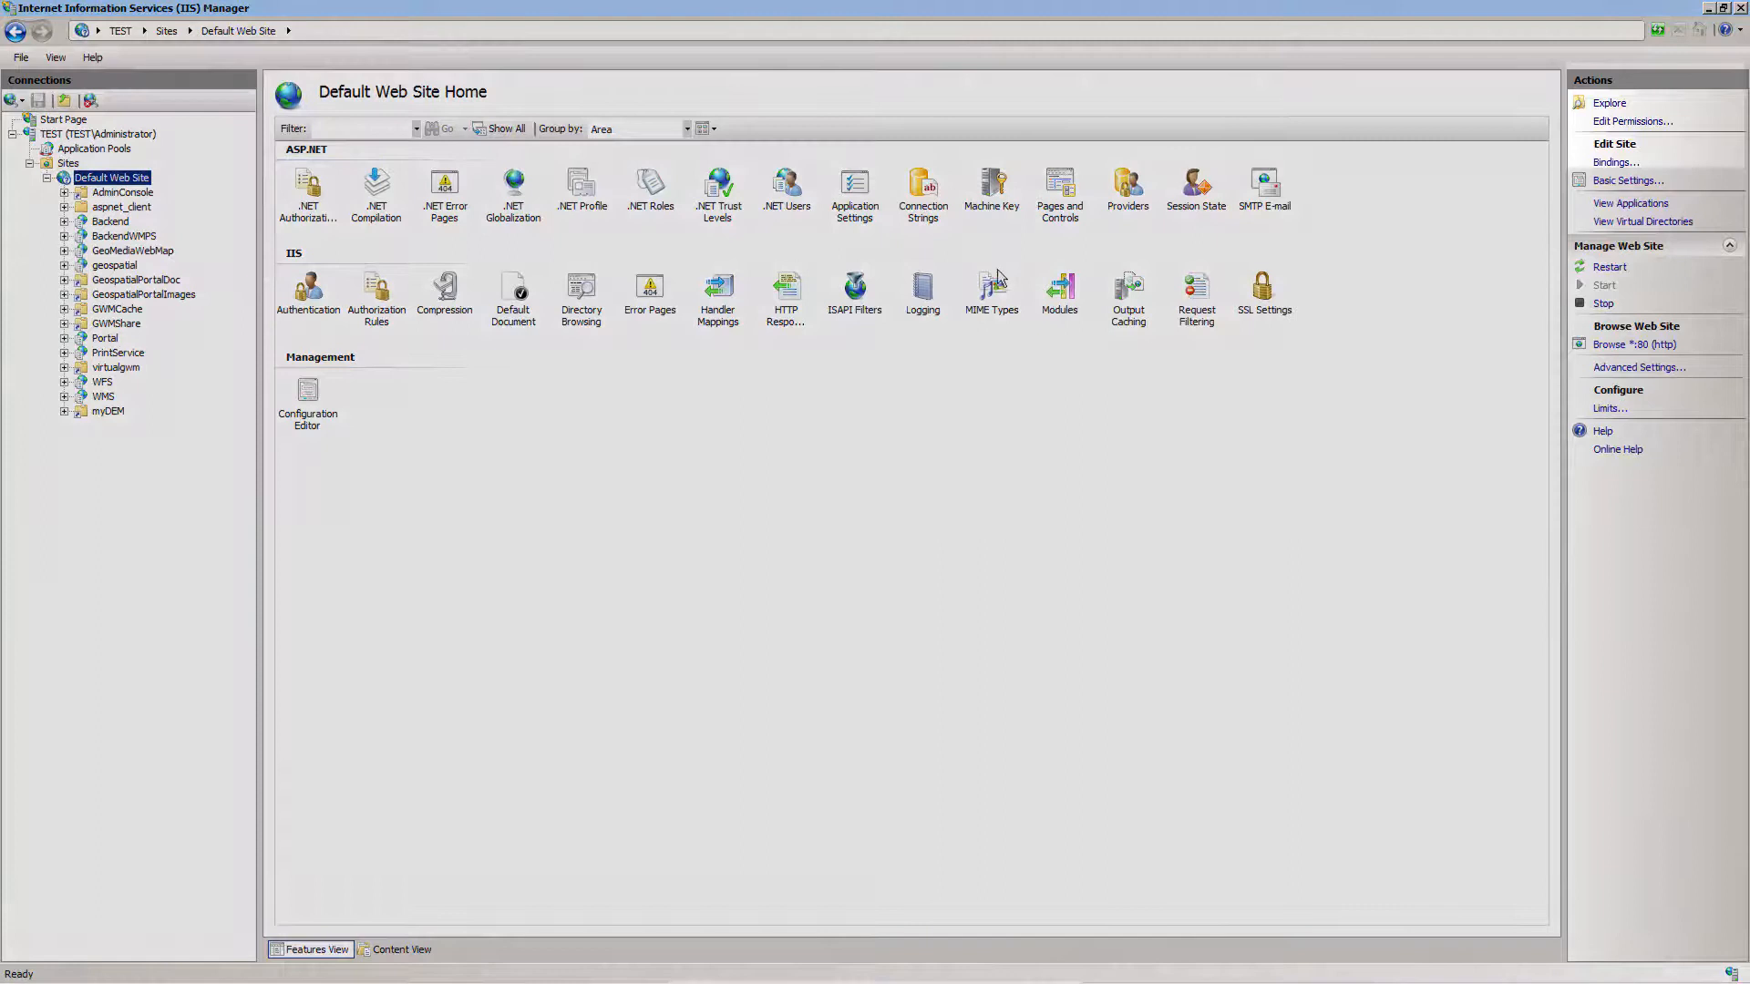
{"action": "double_click", "coordinate": [998, 275]}
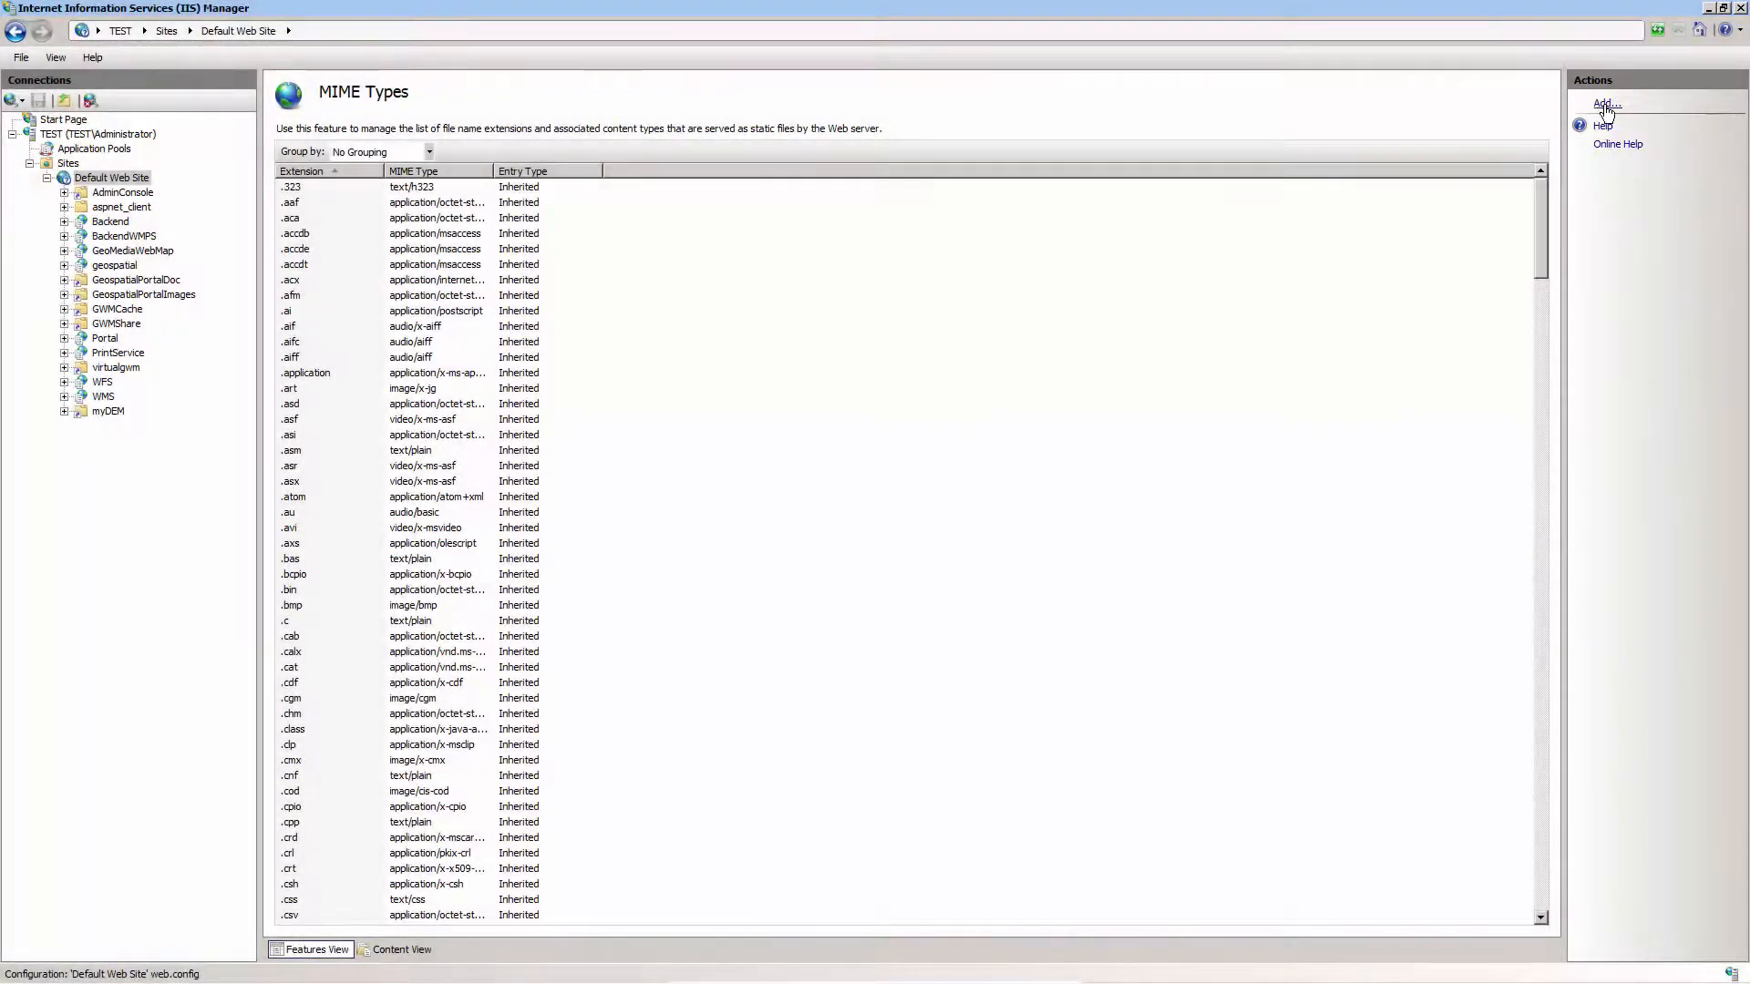
{"action": "left_click", "coordinate": [1605, 106]}
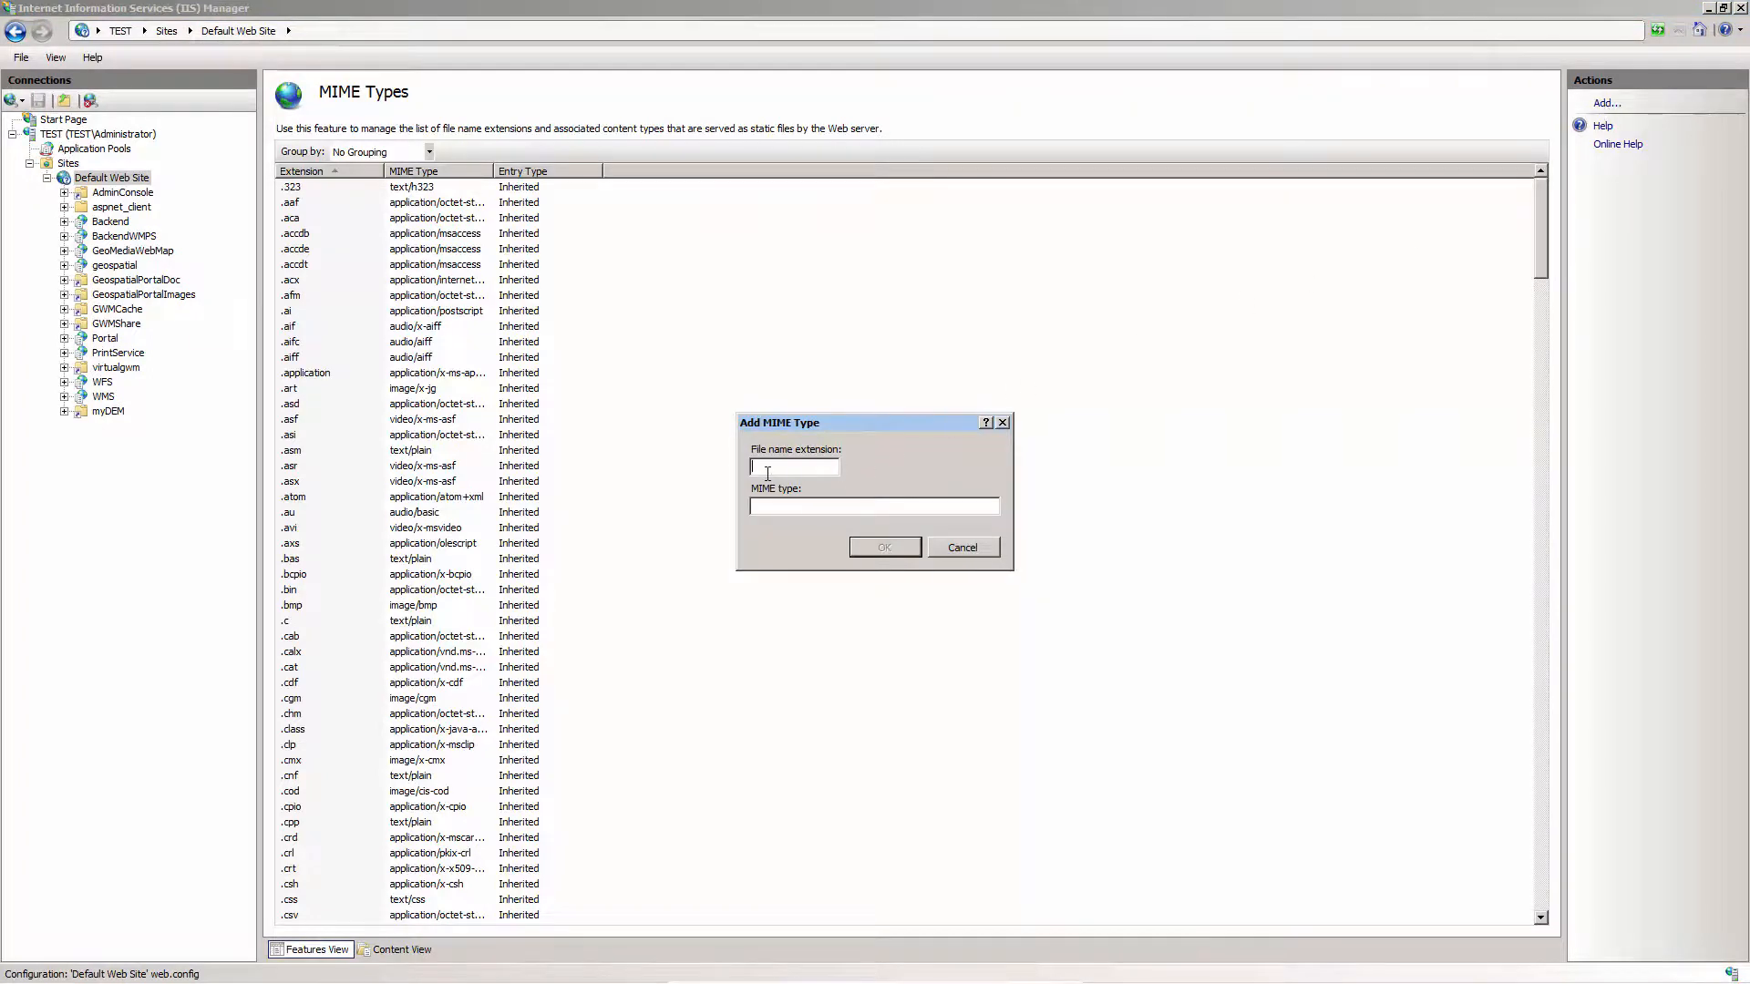
{"action": "type", "text": "myVRapplication/octet-stream"}
{"action": "left_click", "coordinate": [878, 548]}
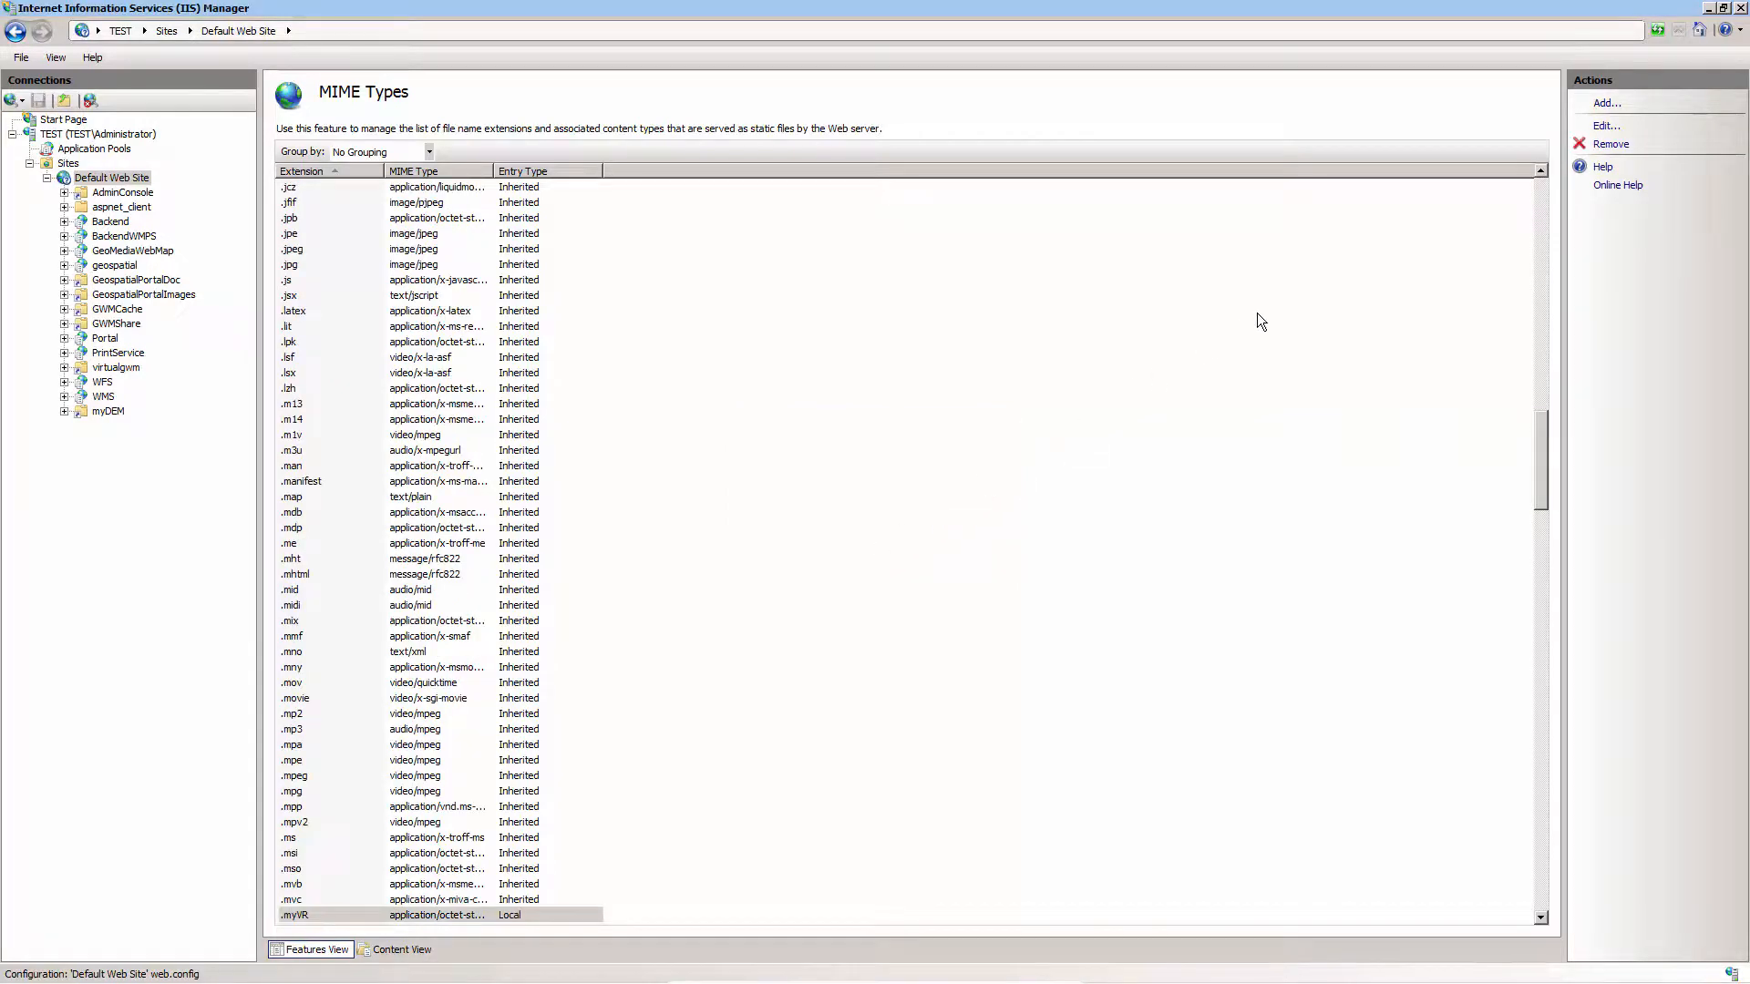
{"action": "left_click", "coordinate": [1742, 8]}
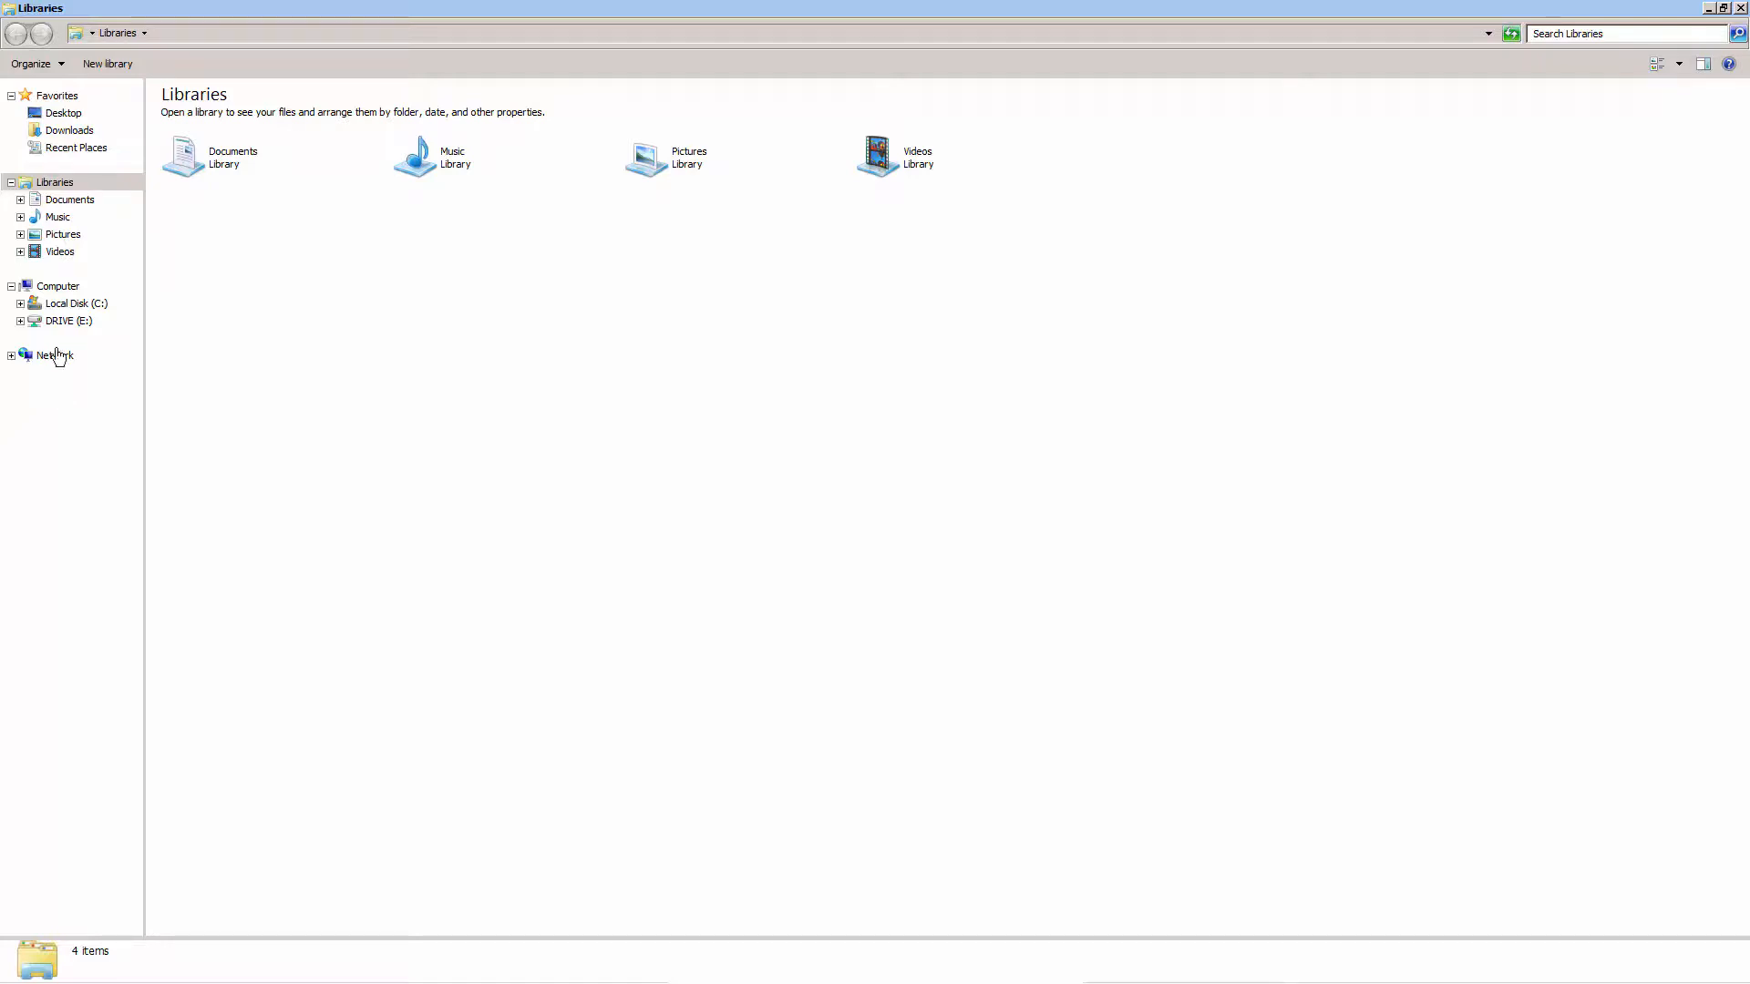
Open Web.config from C:\Program Files\Common Files\Hexagon\Services\Instances\Portal for editing in Notepad++
{"action": "left_click", "coordinate": [70, 303]}
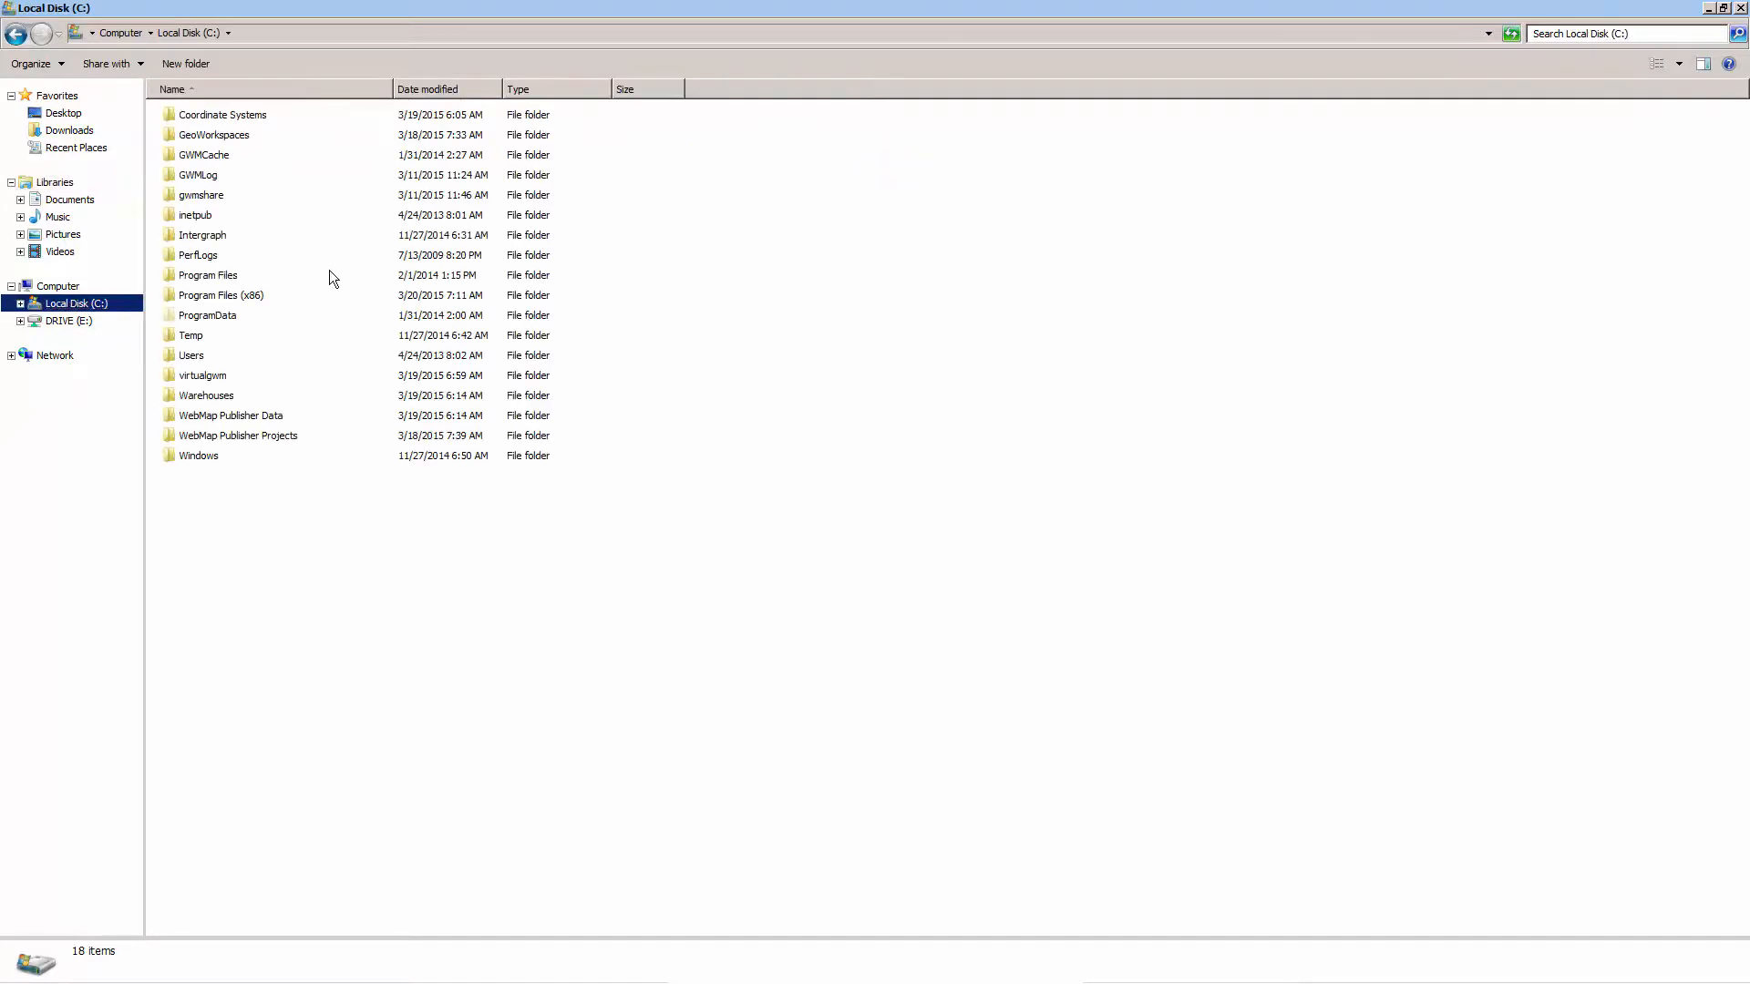
{"action": "double_click", "coordinate": [329, 275]}
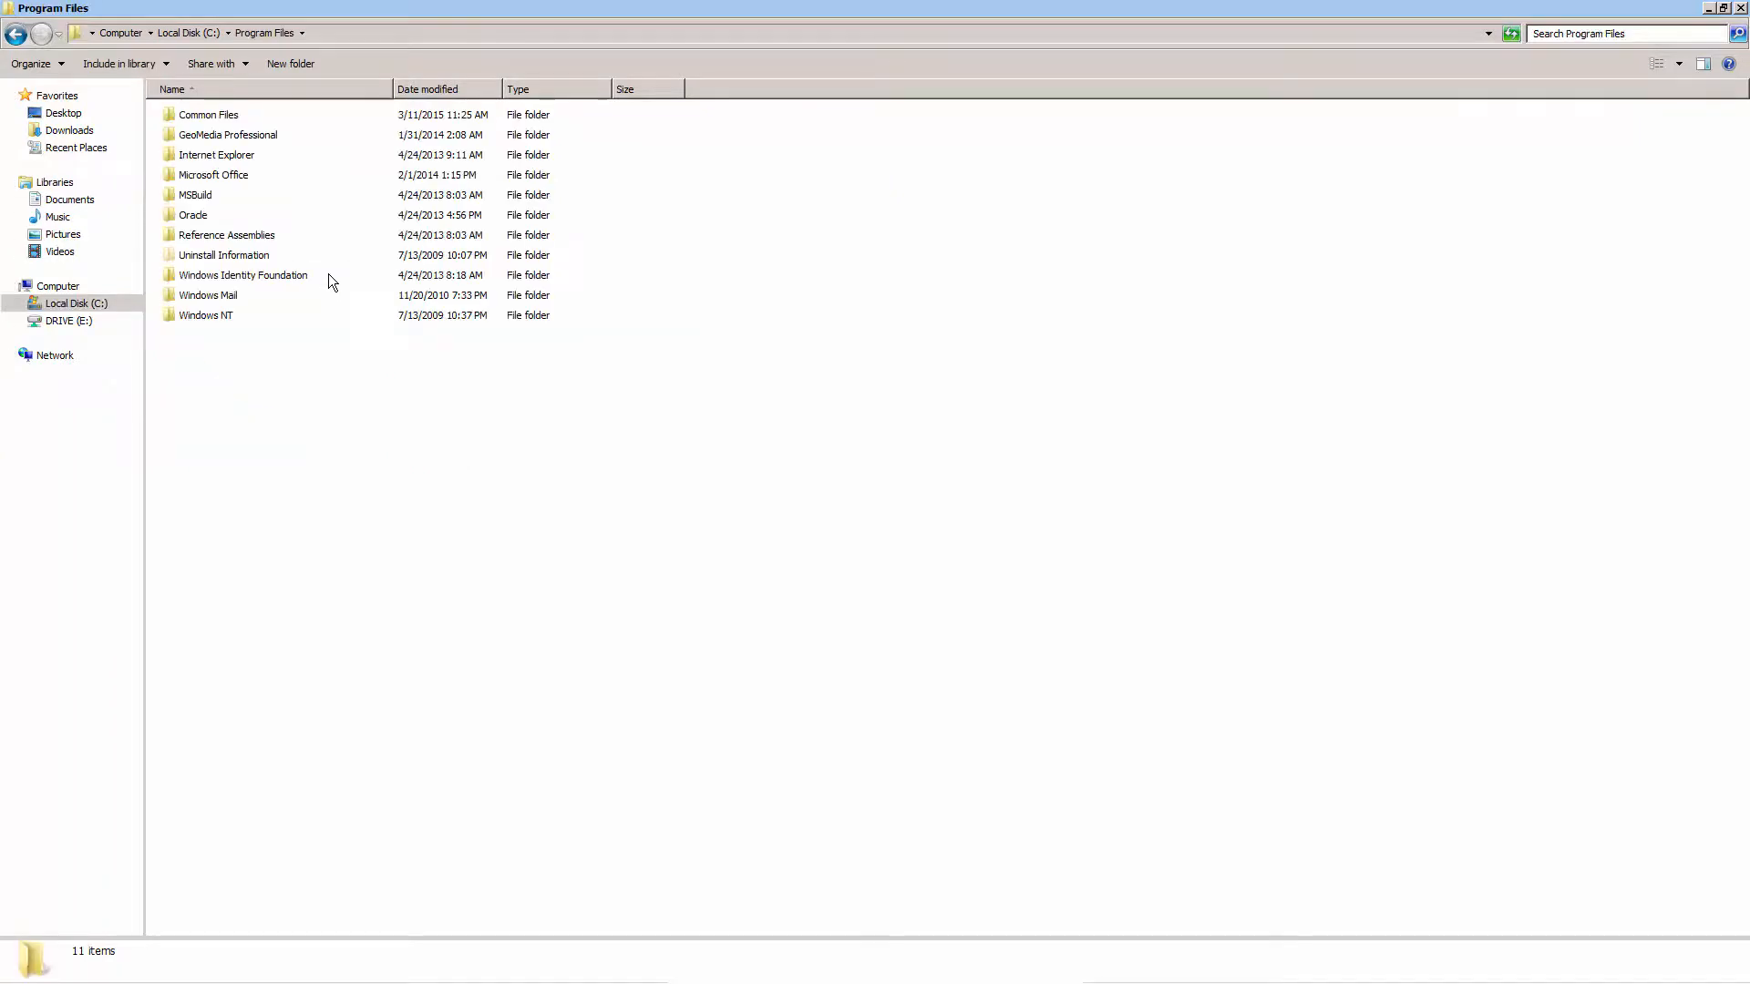
{"action": "double_click", "coordinate": [339, 114]}
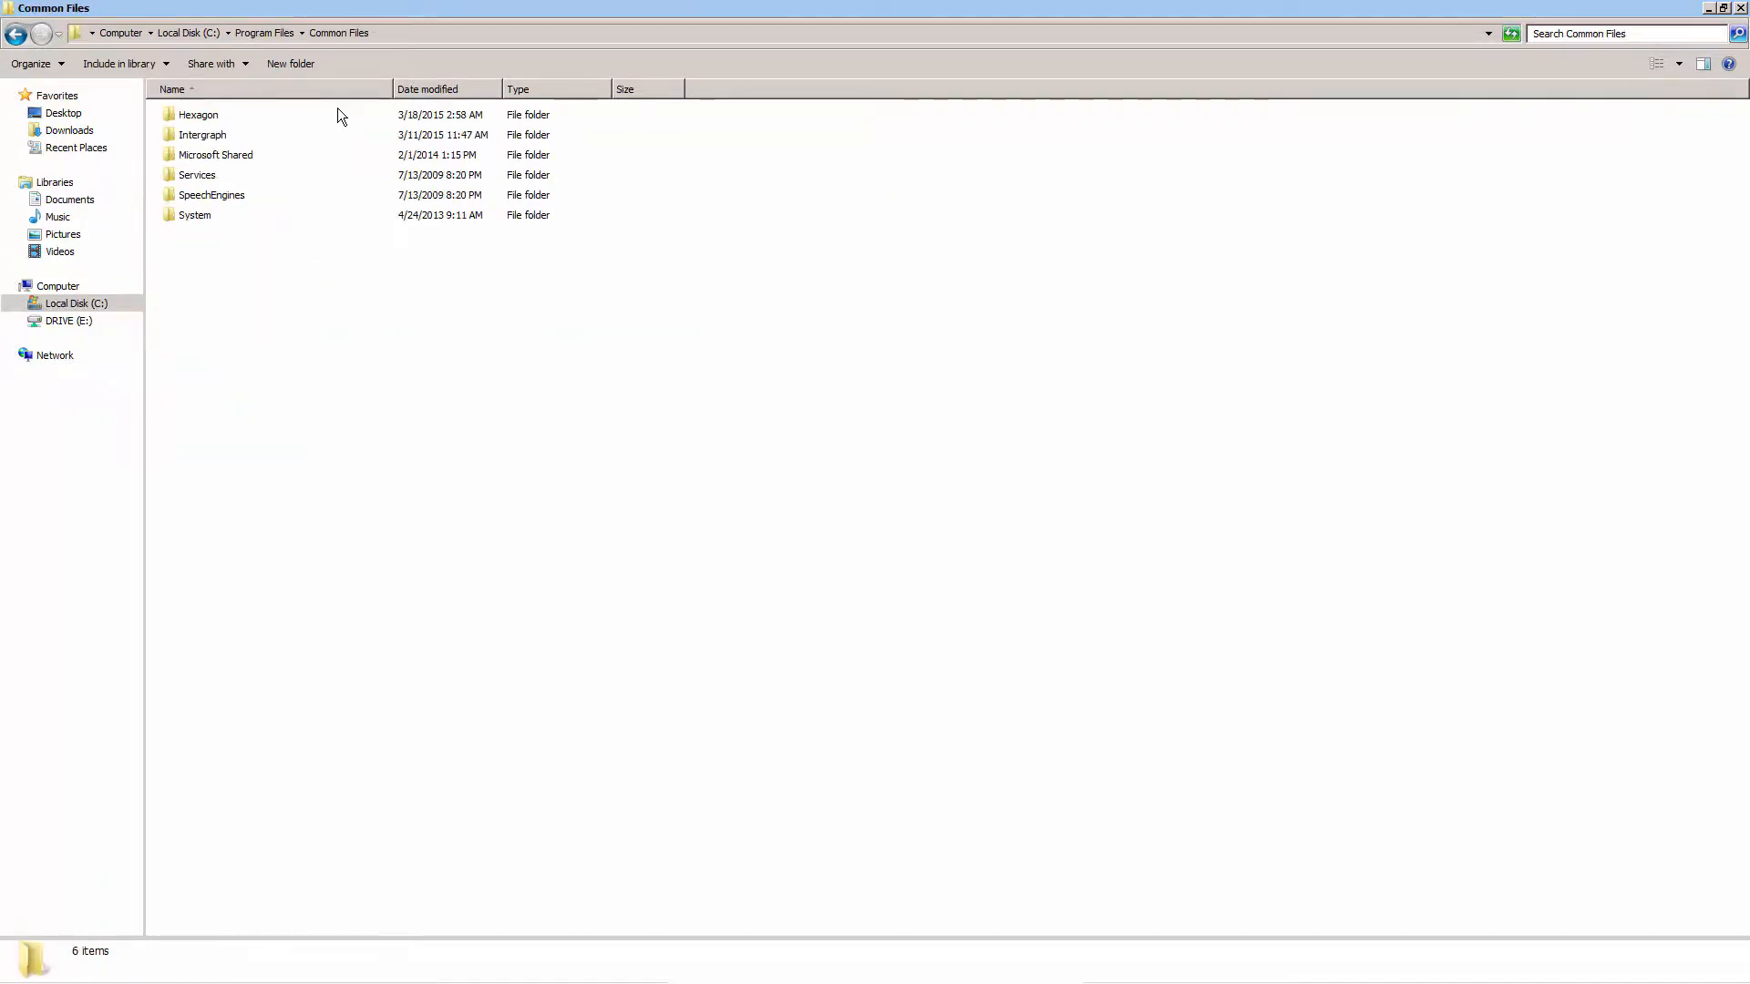
{"action": "double_click", "coordinate": [337, 113]}
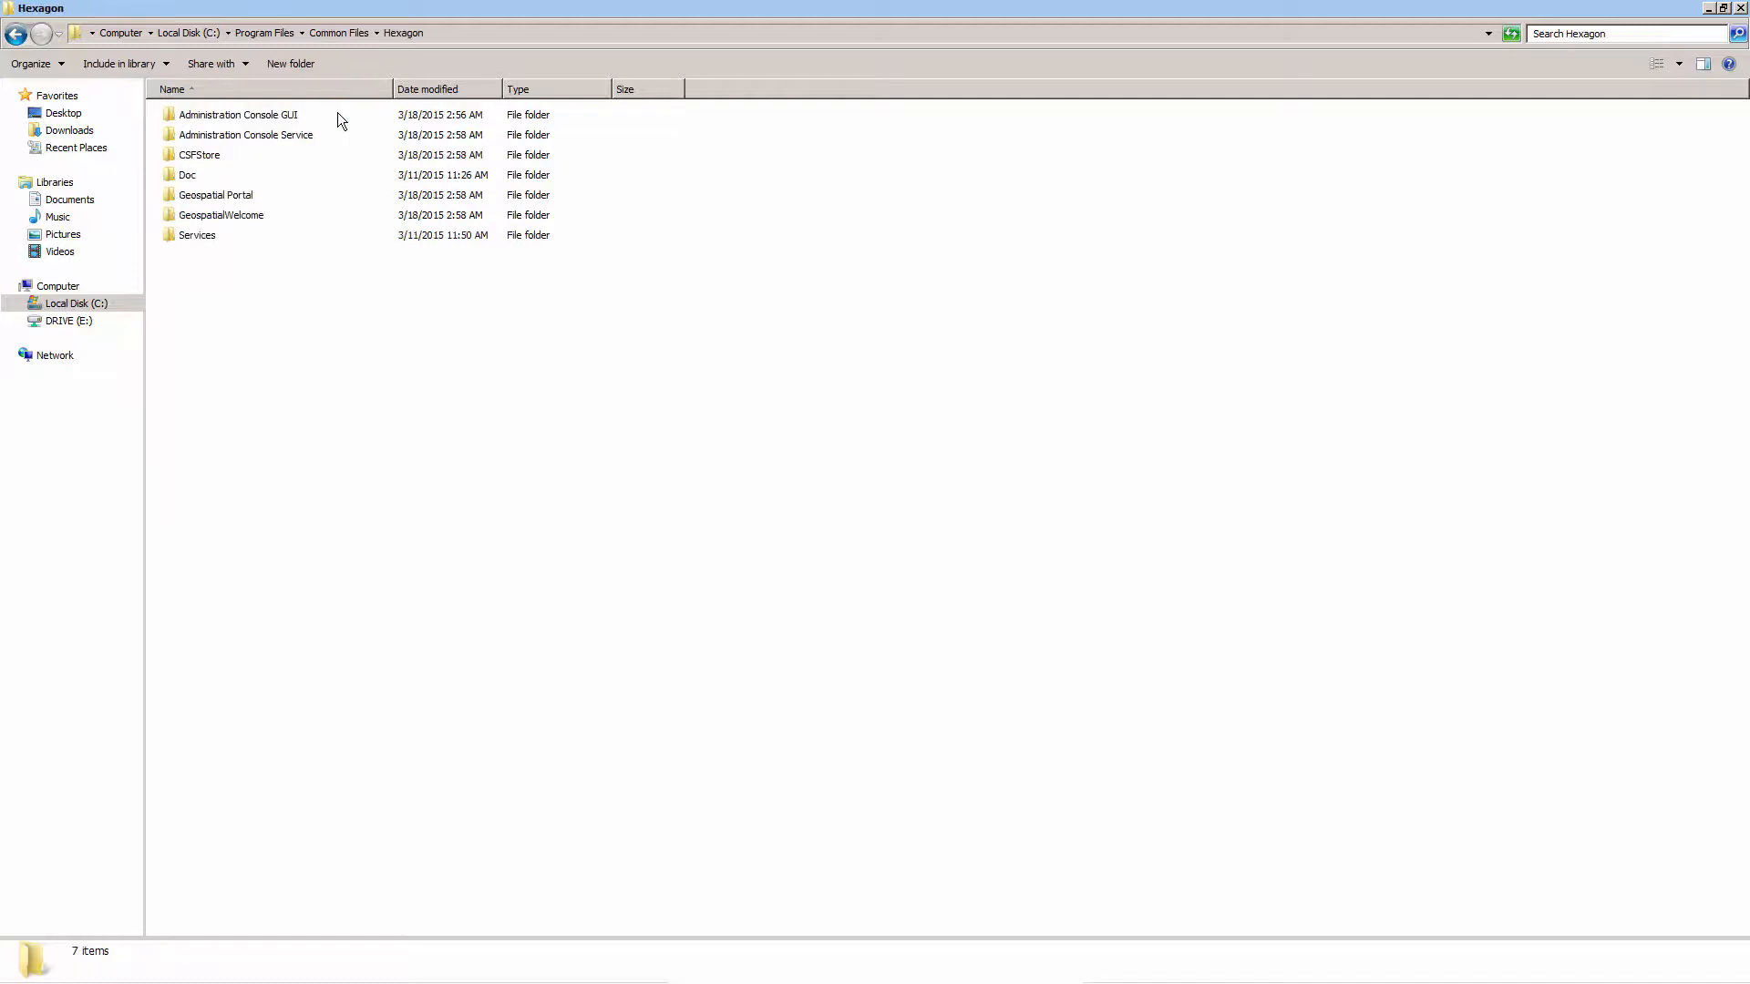
{"action": "double_click", "coordinate": [341, 234]}
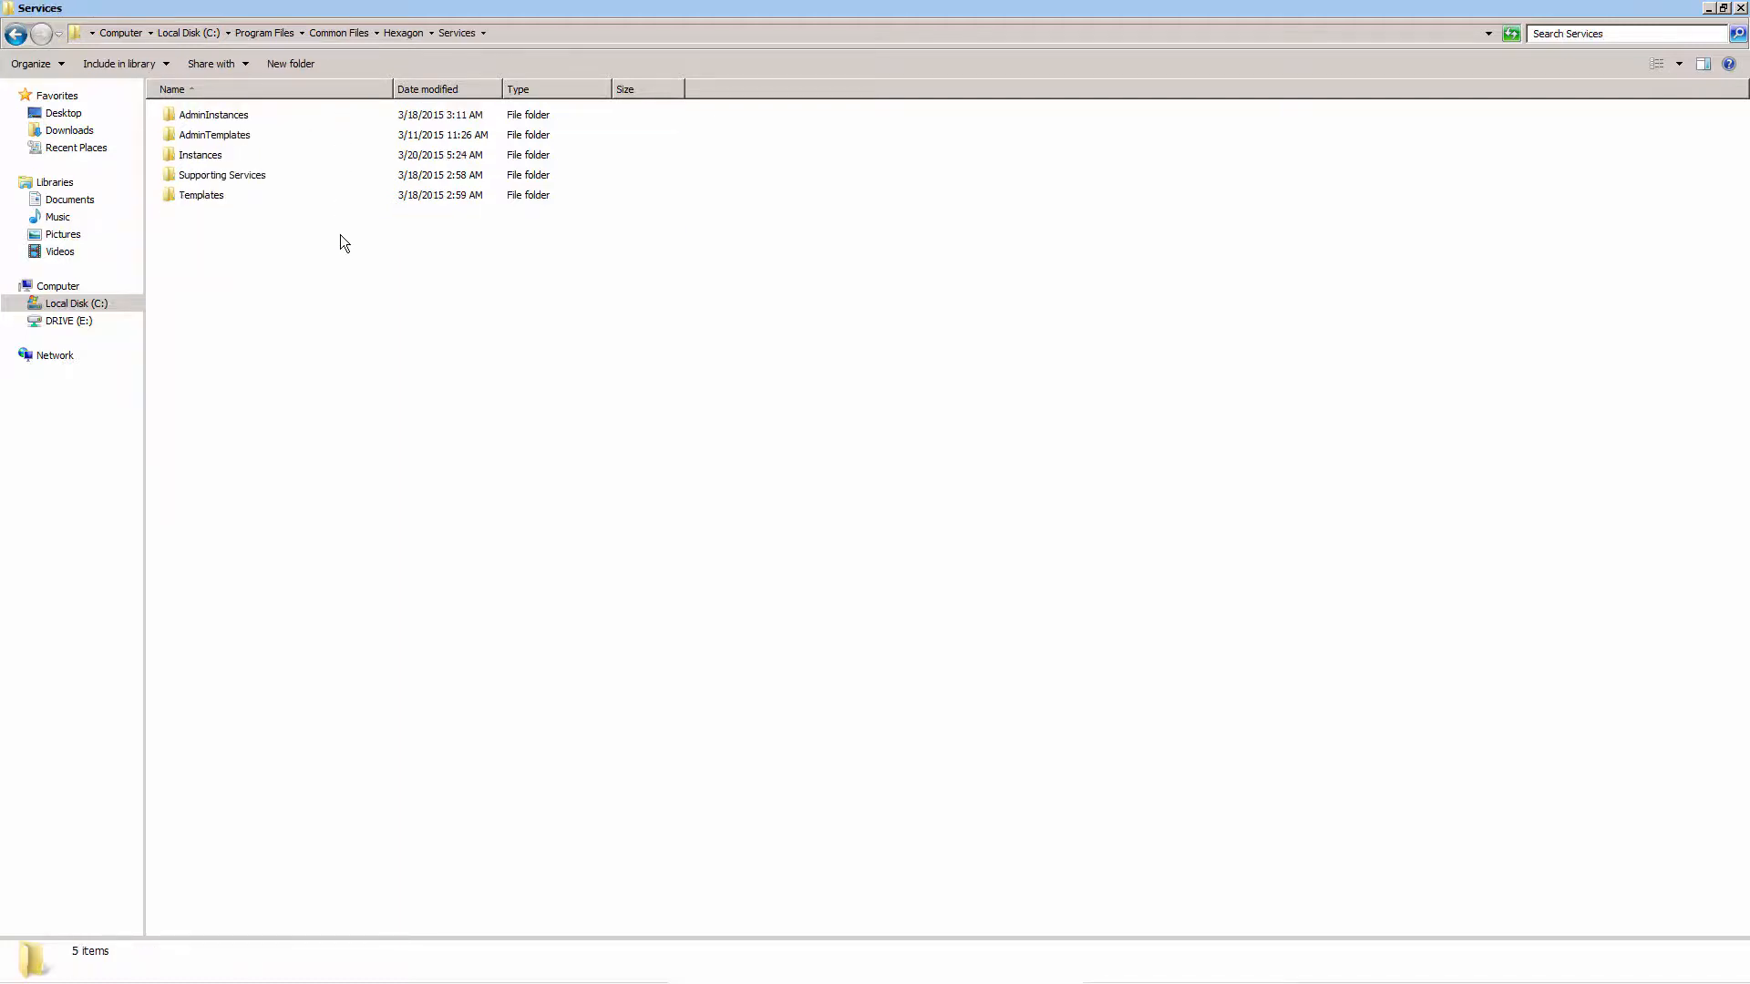
{"action": "double_click", "coordinate": [345, 151]}
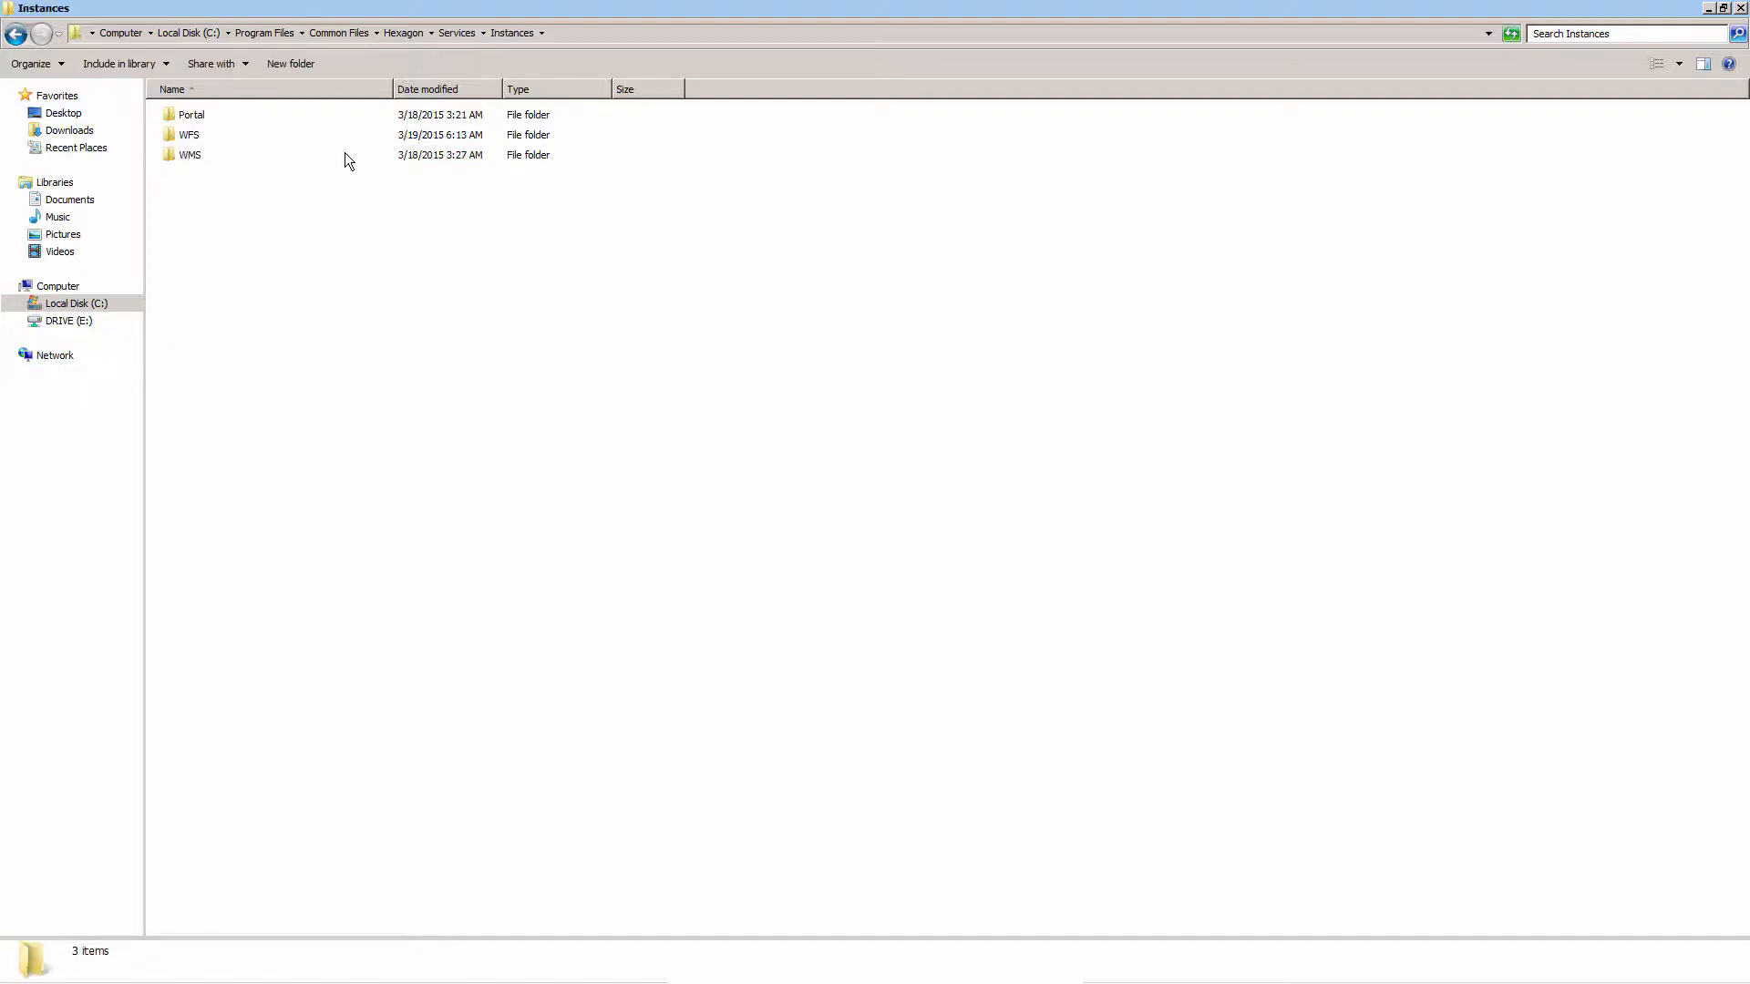
{"action": "left_click", "coordinate": [343, 114]}
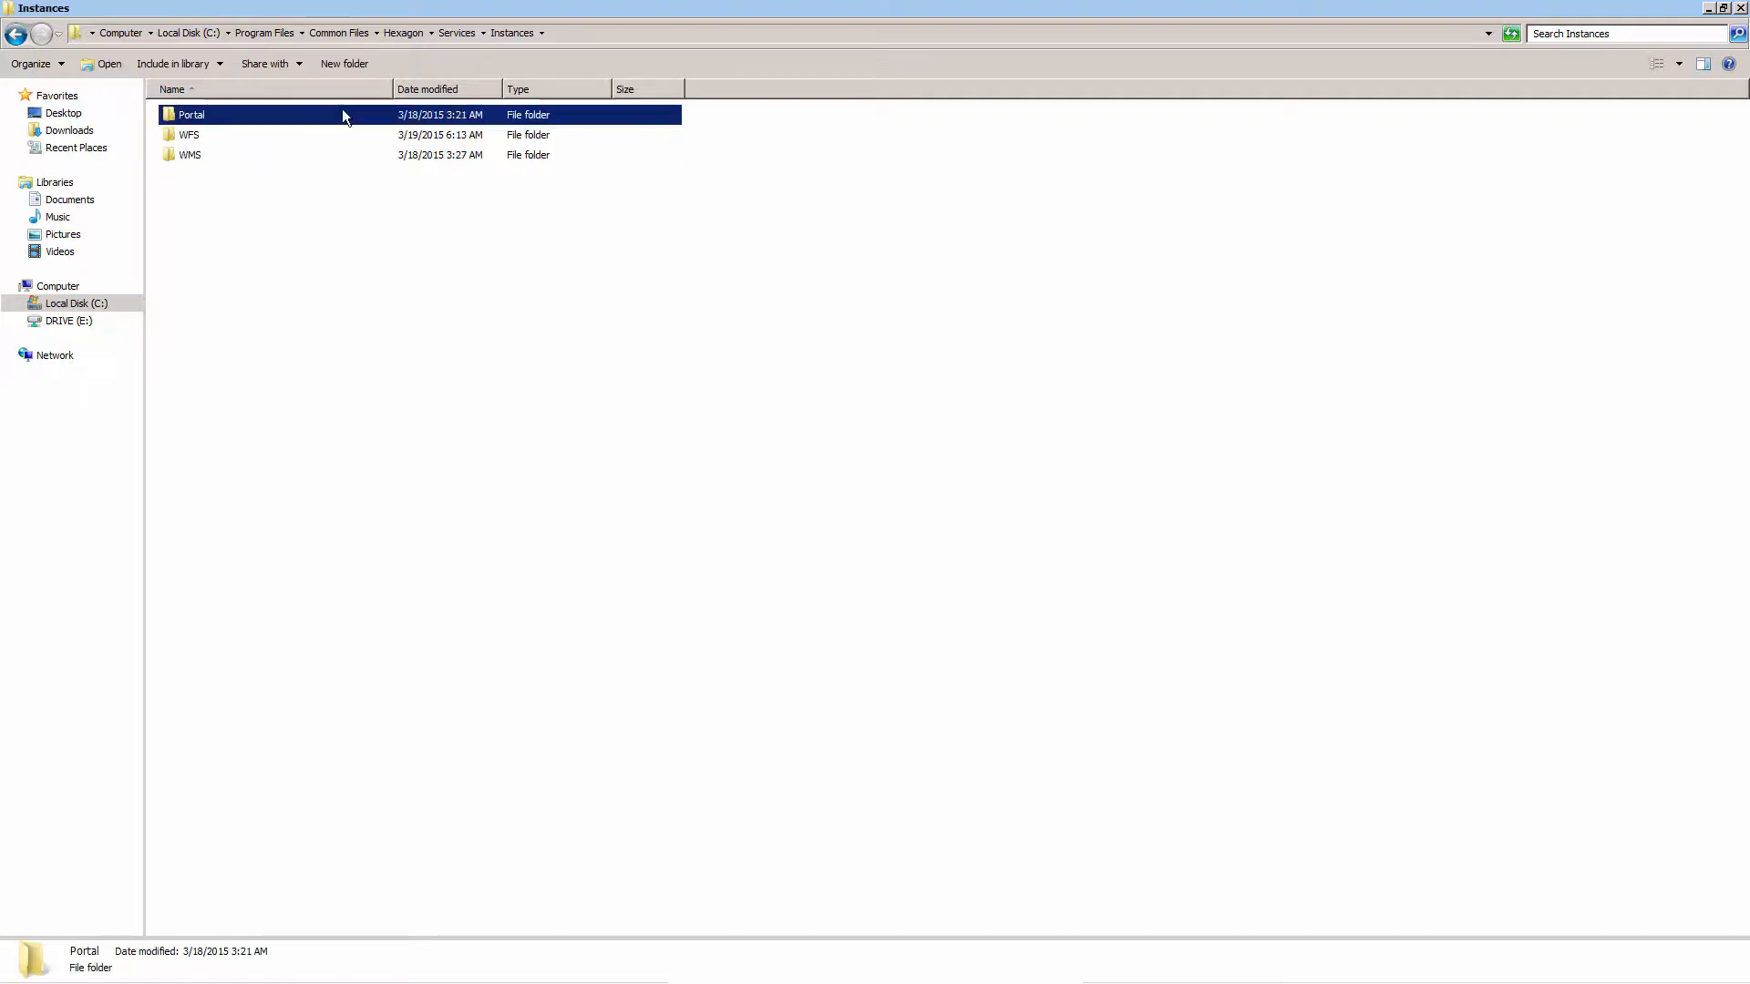
{"action": "double_click", "coordinate": [342, 115]}
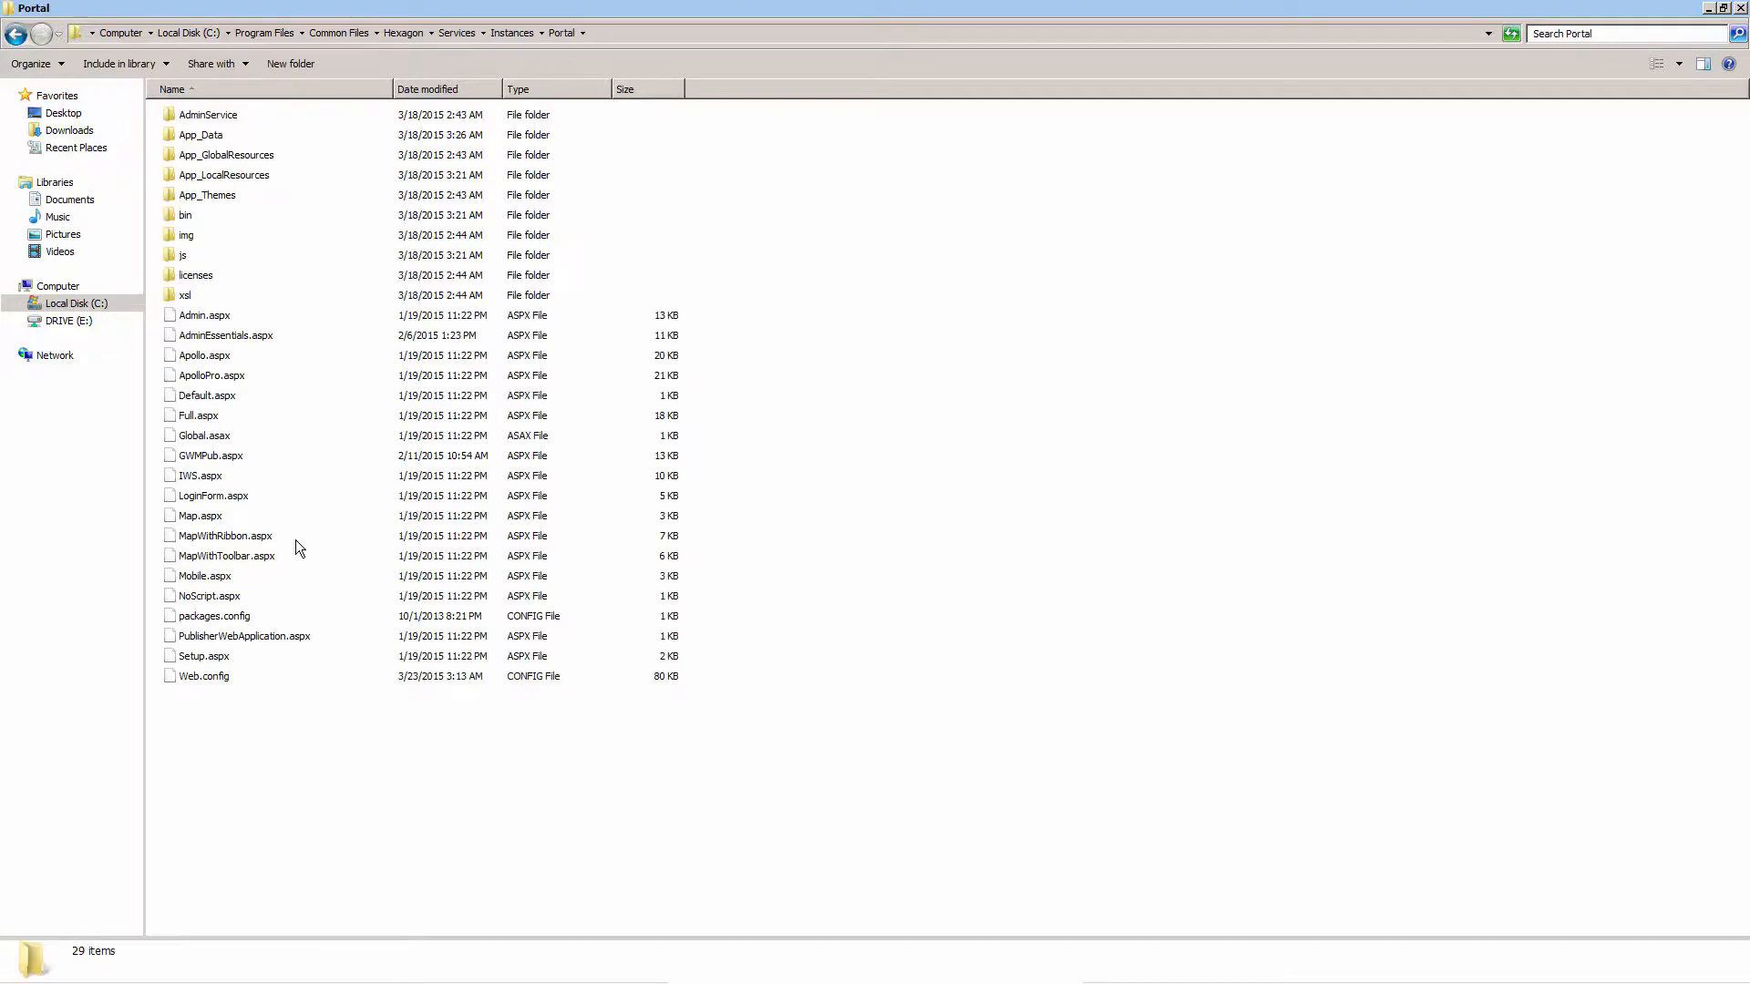
{"action": "left_click", "coordinate": [274, 676]}
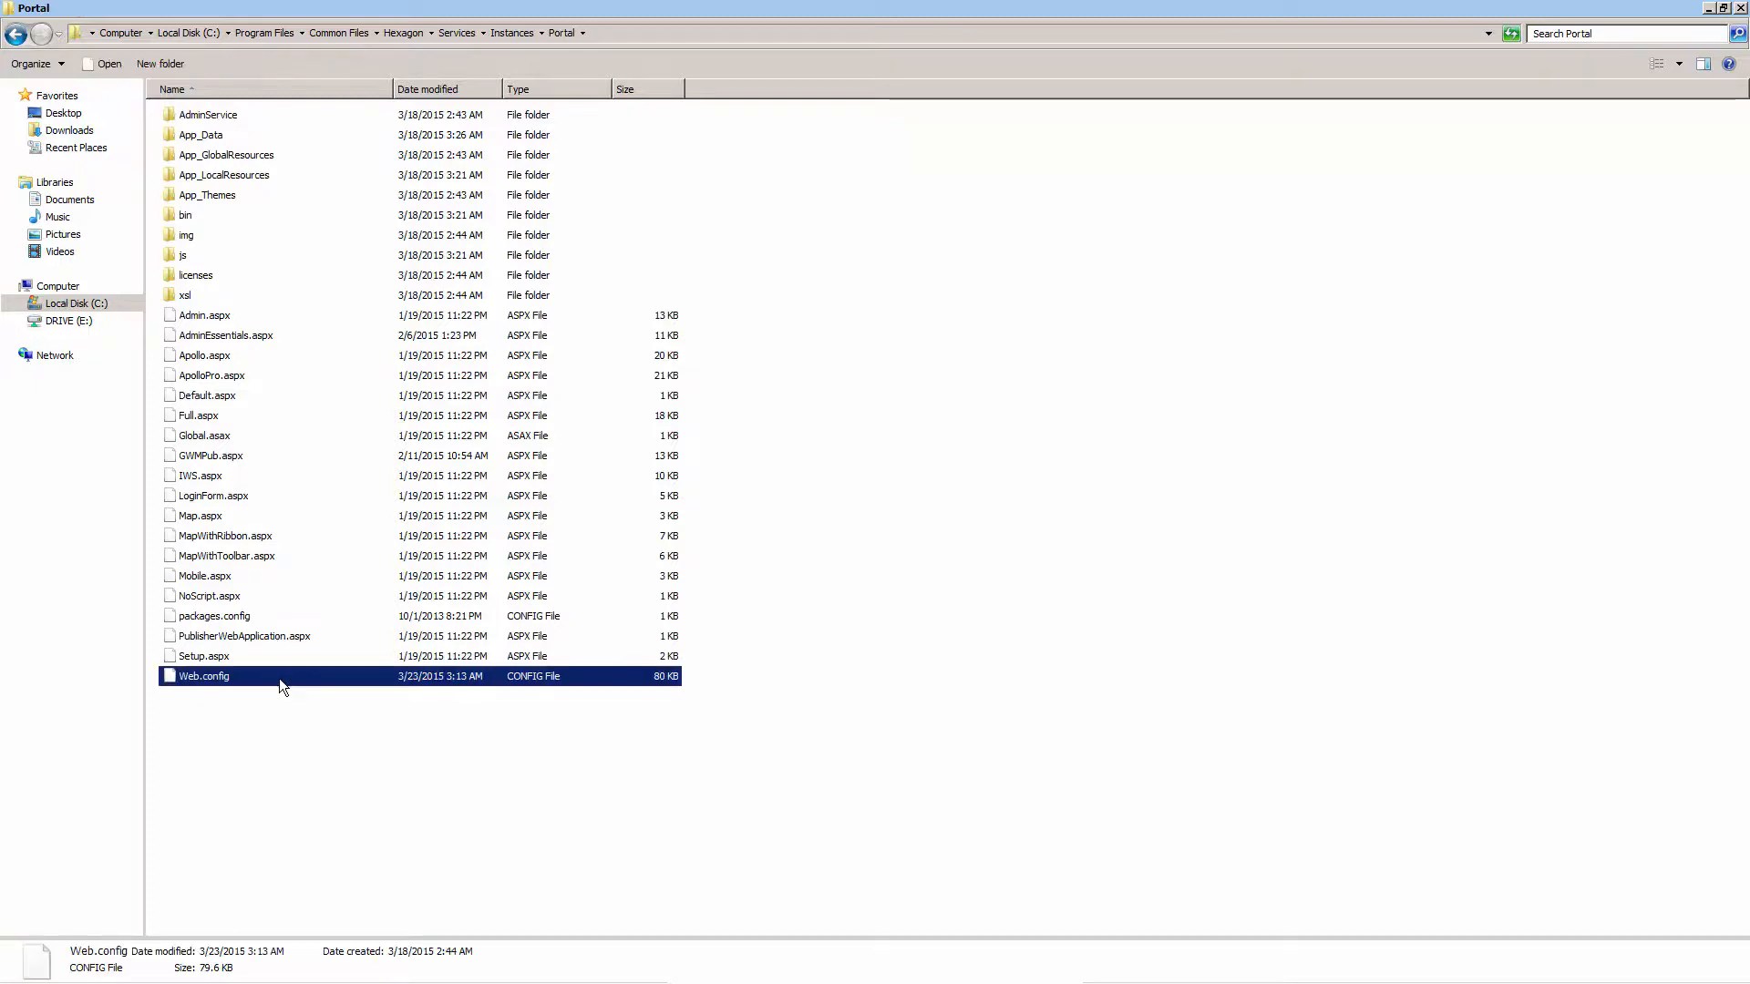
{"action": "right_click", "coordinate": [278, 683]}
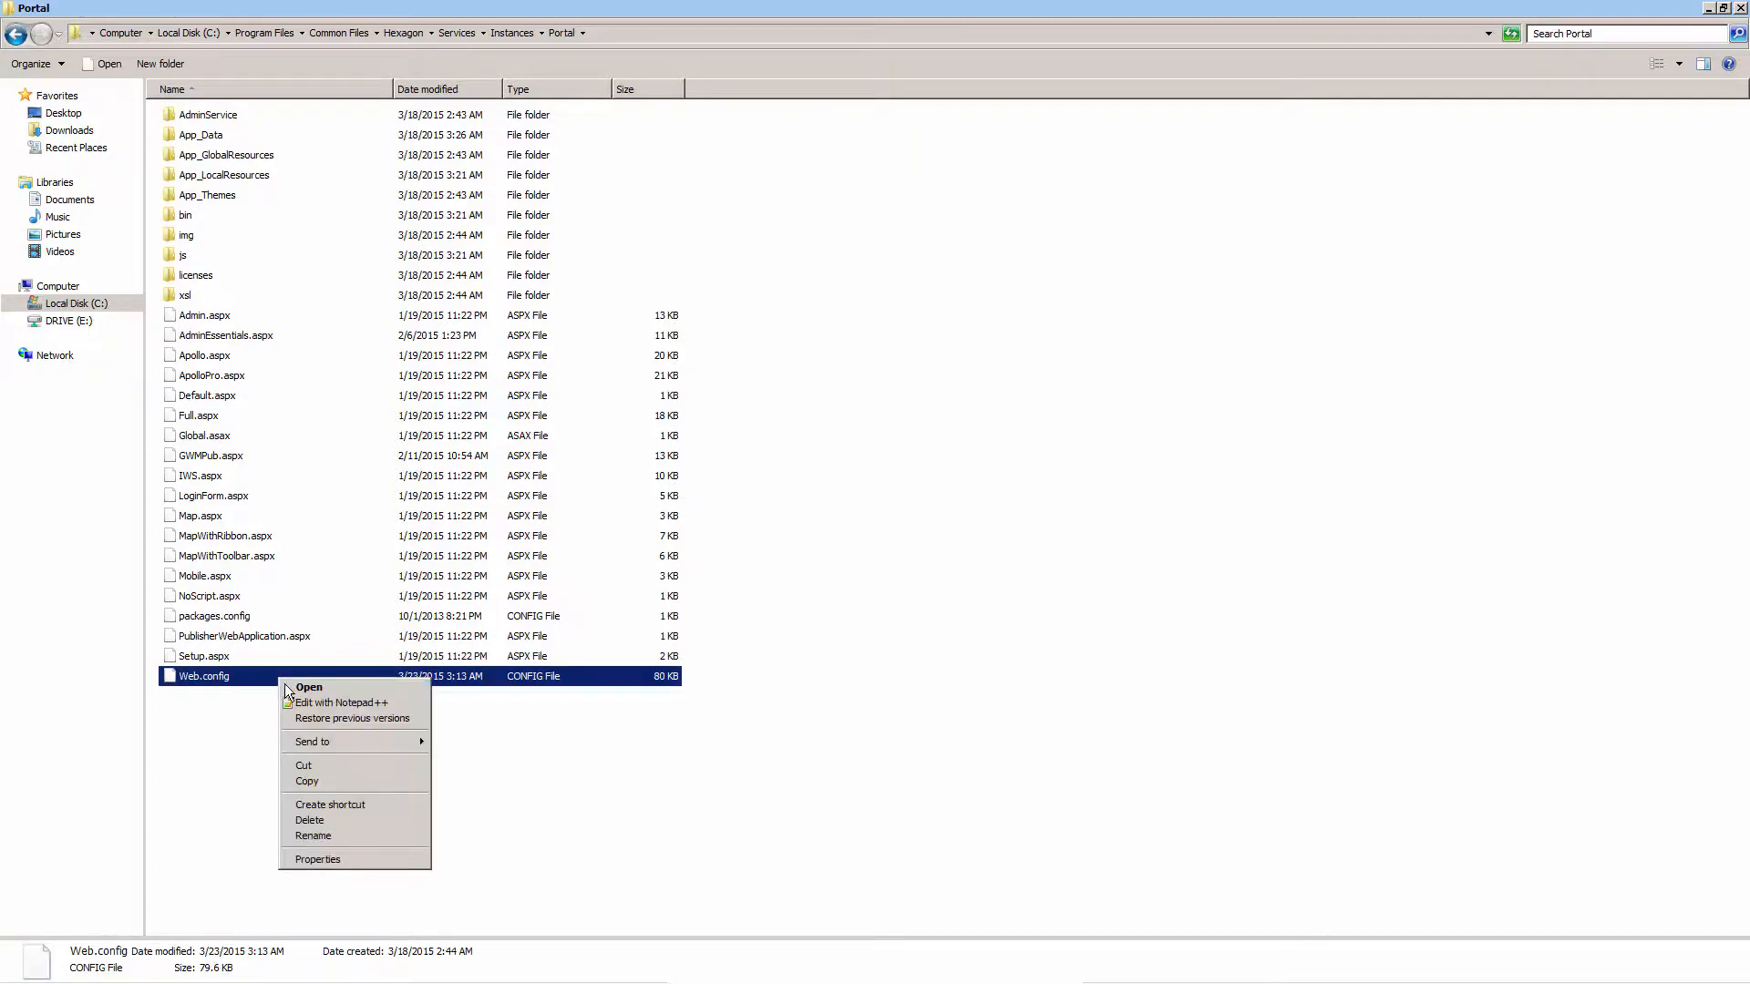
{"action": "left_click", "coordinate": [334, 703]}
{"action": "scroll", "coordinate": [347, 723], "scroll_direction": "down", "scroll_amount": 20}
{"action": "scroll", "coordinate": [351, 701], "scroll_direction": "down", "scroll_amount": 20}
{"action": "scroll", "coordinate": [351, 701], "scroll_direction": "down", "scroll_amount": 20}
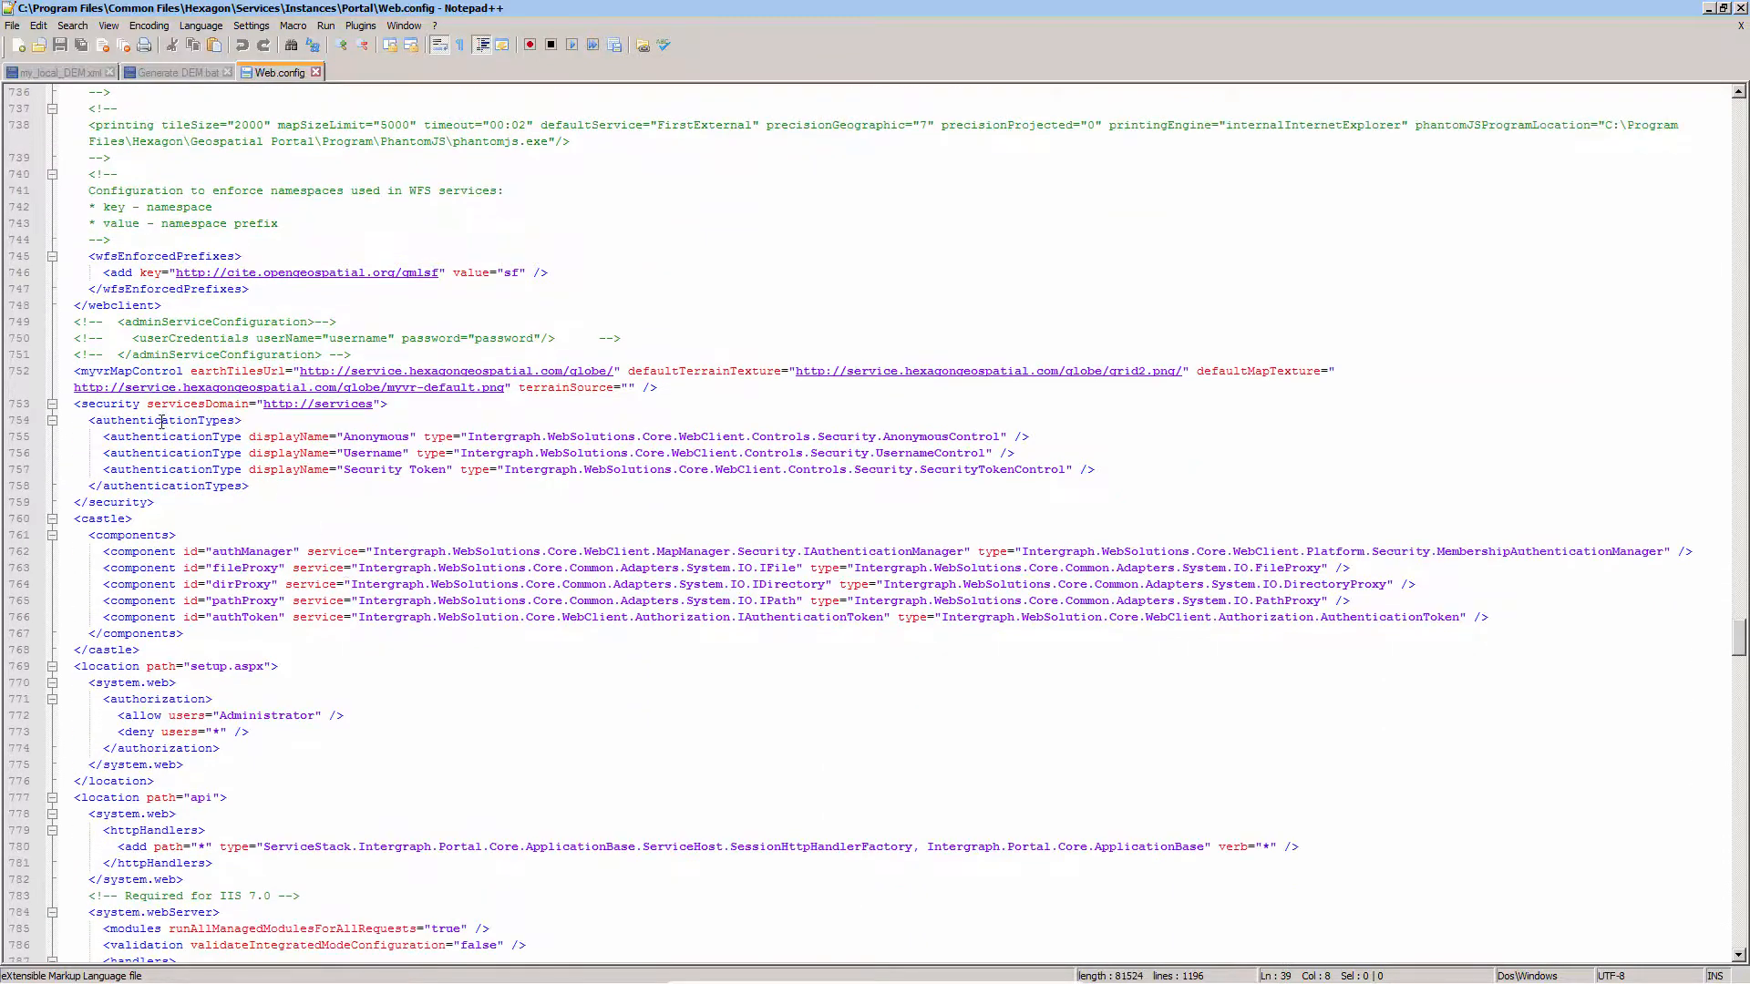
{"action": "left_click", "coordinate": [82, 371]}
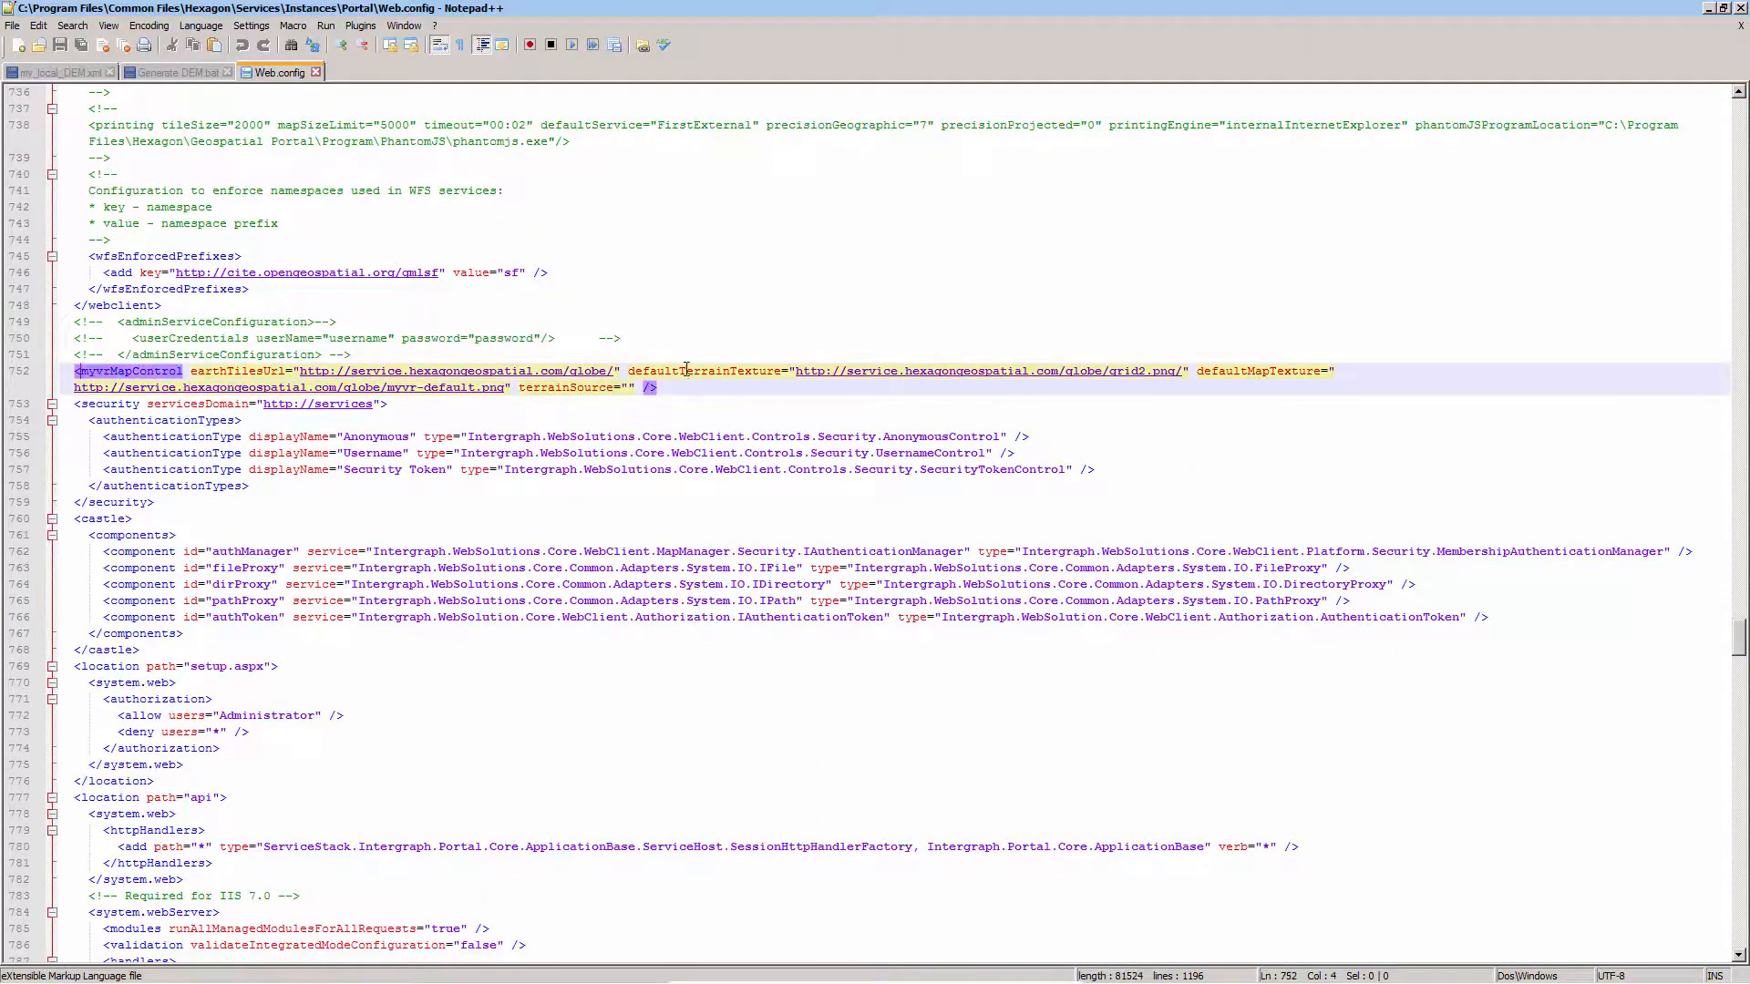
{"action": "left_click", "coordinate": [632, 387]}
{"action": "type", "text": "http:"}
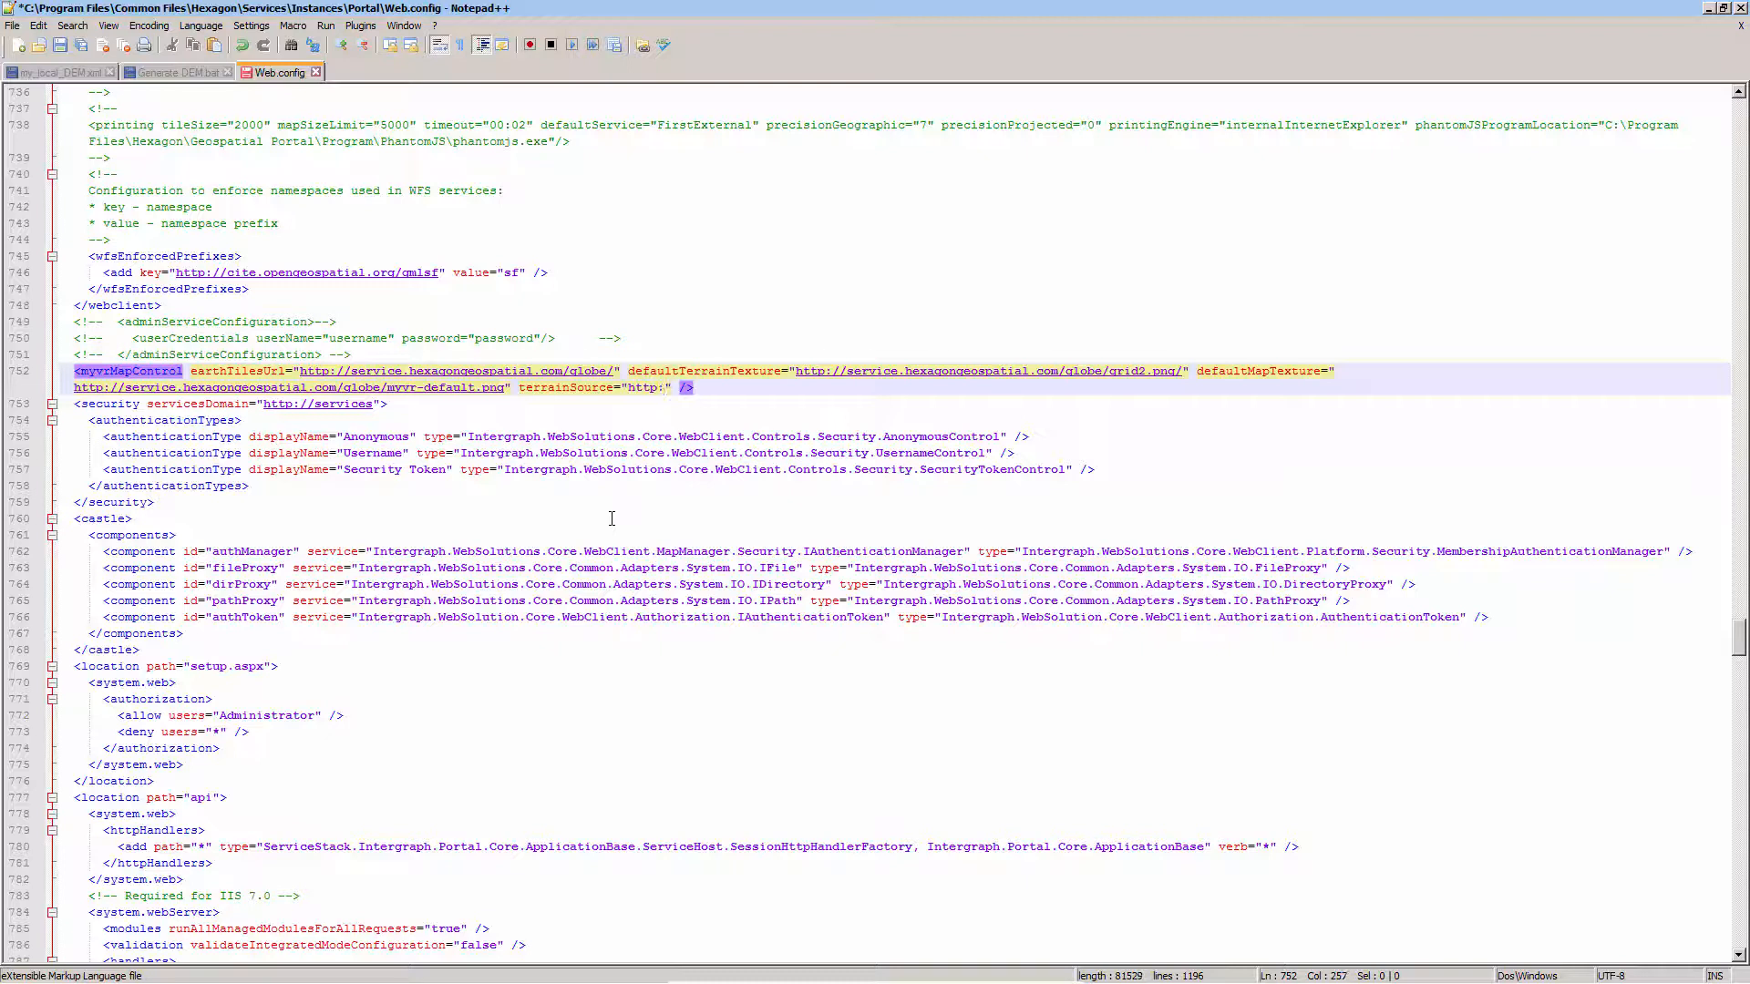
{"action": "type", "text": "//test/myDEM/%l/%x/%y.tif"}
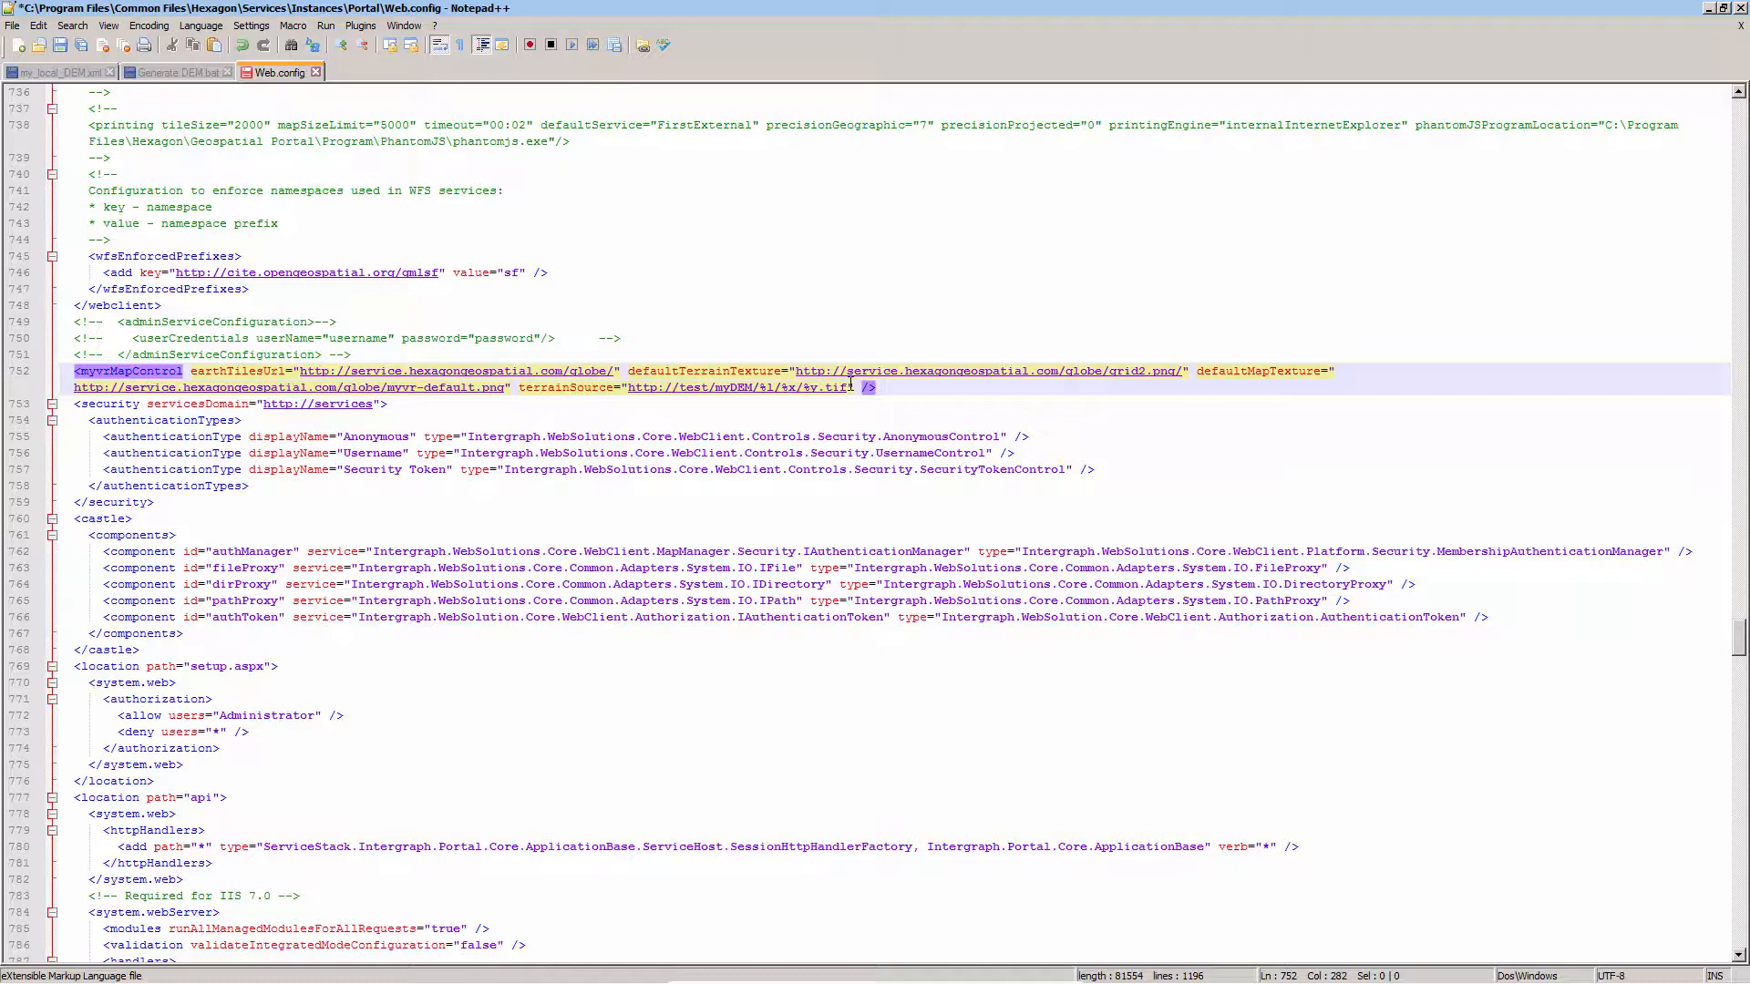
{"action": "left_click", "coordinate": [62, 47]}
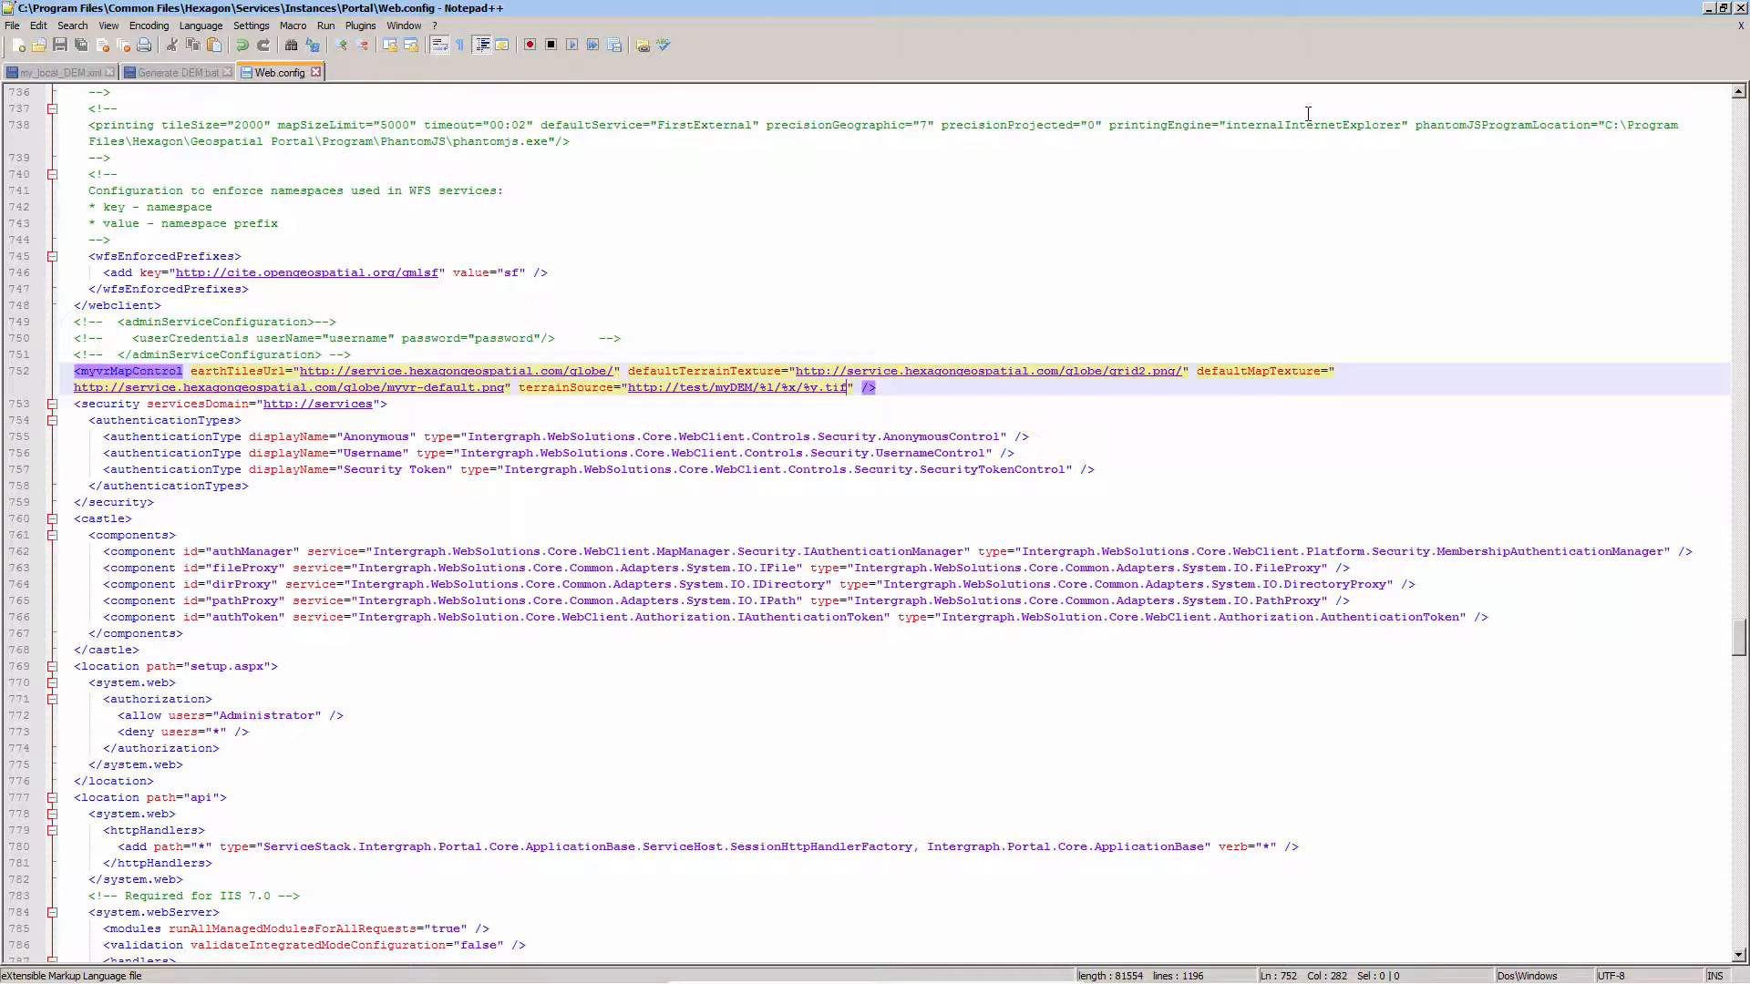
{"action": "left_click", "coordinate": [1741, 8]}
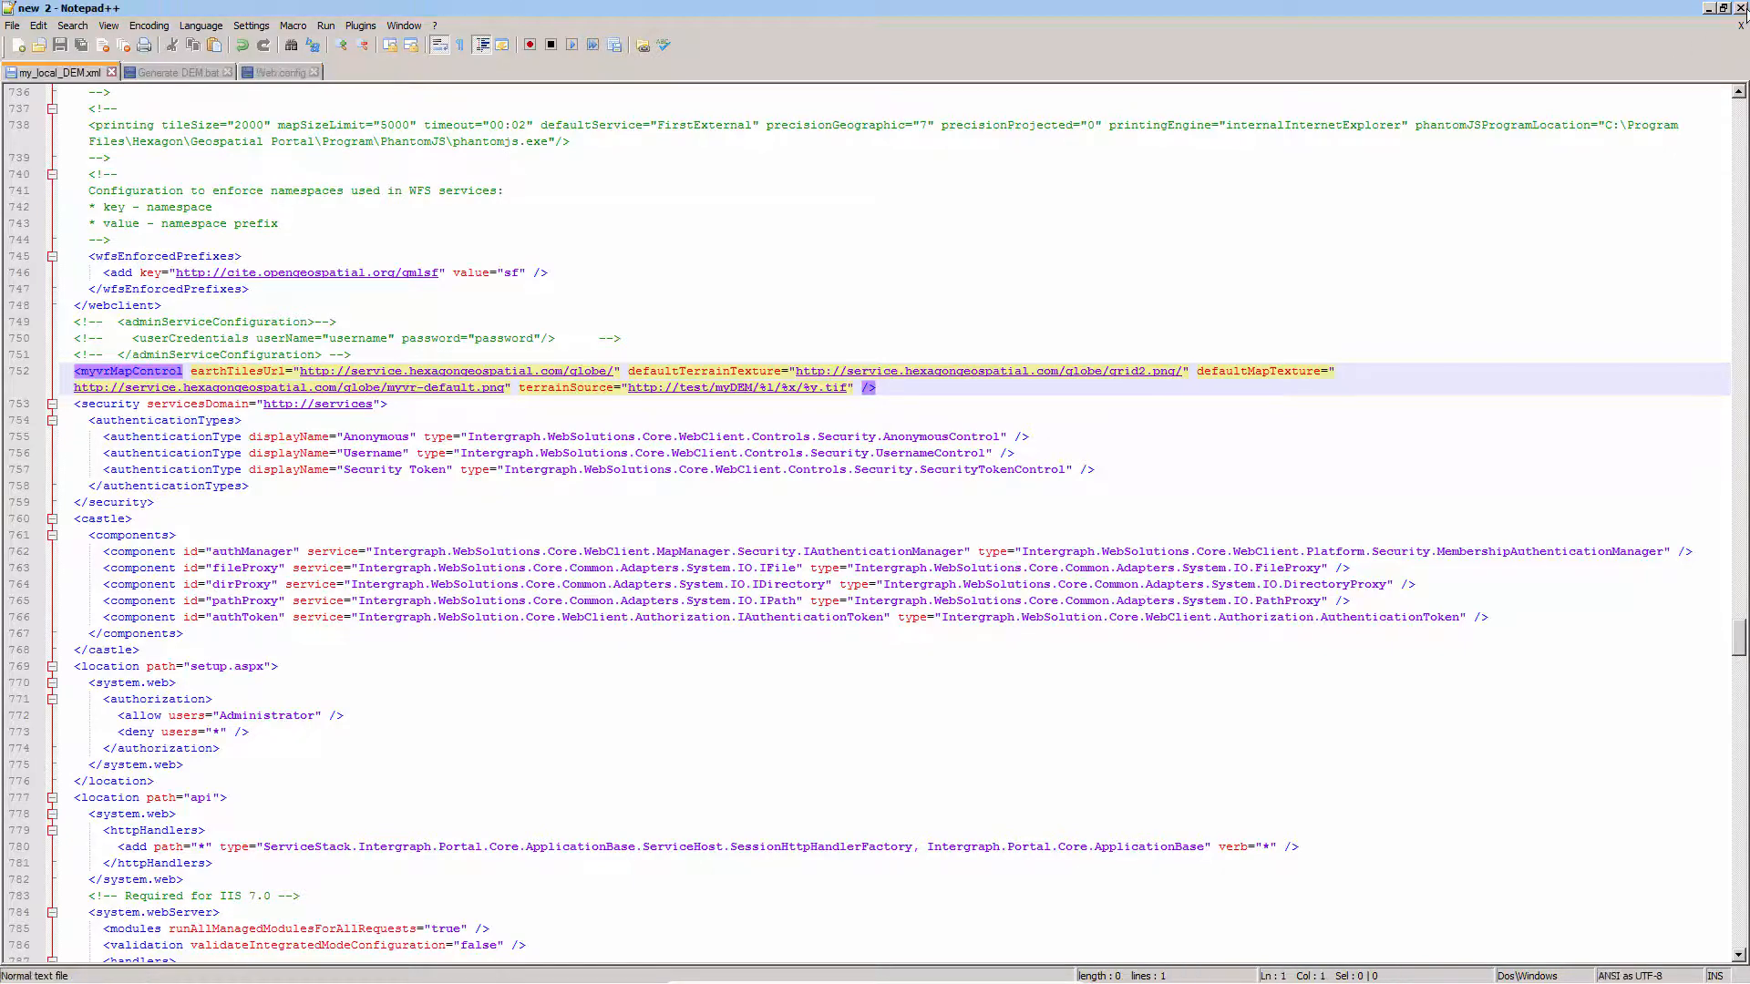
{"action": "left_click", "coordinate": [1741, 8]}
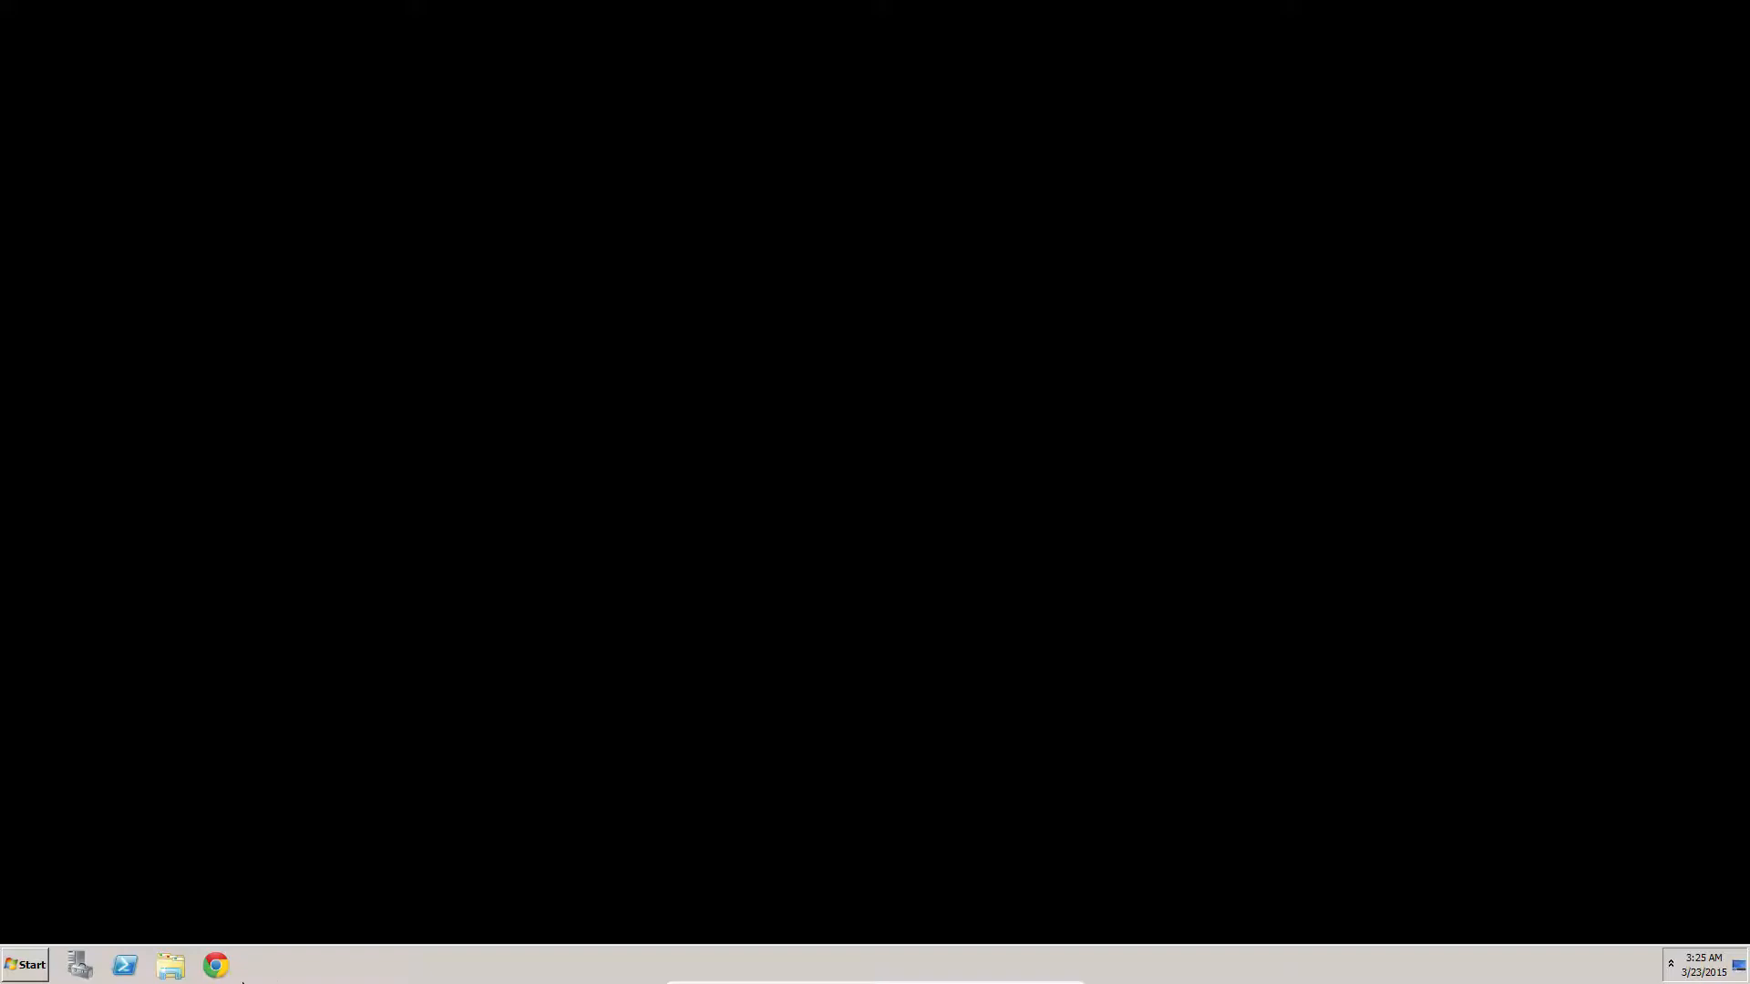
Open Geospatial Portal at test/portal/ in Chrome and examine the 3D map terrain around Château-d'Oex
{"action": "left_click", "coordinate": [215, 965]}
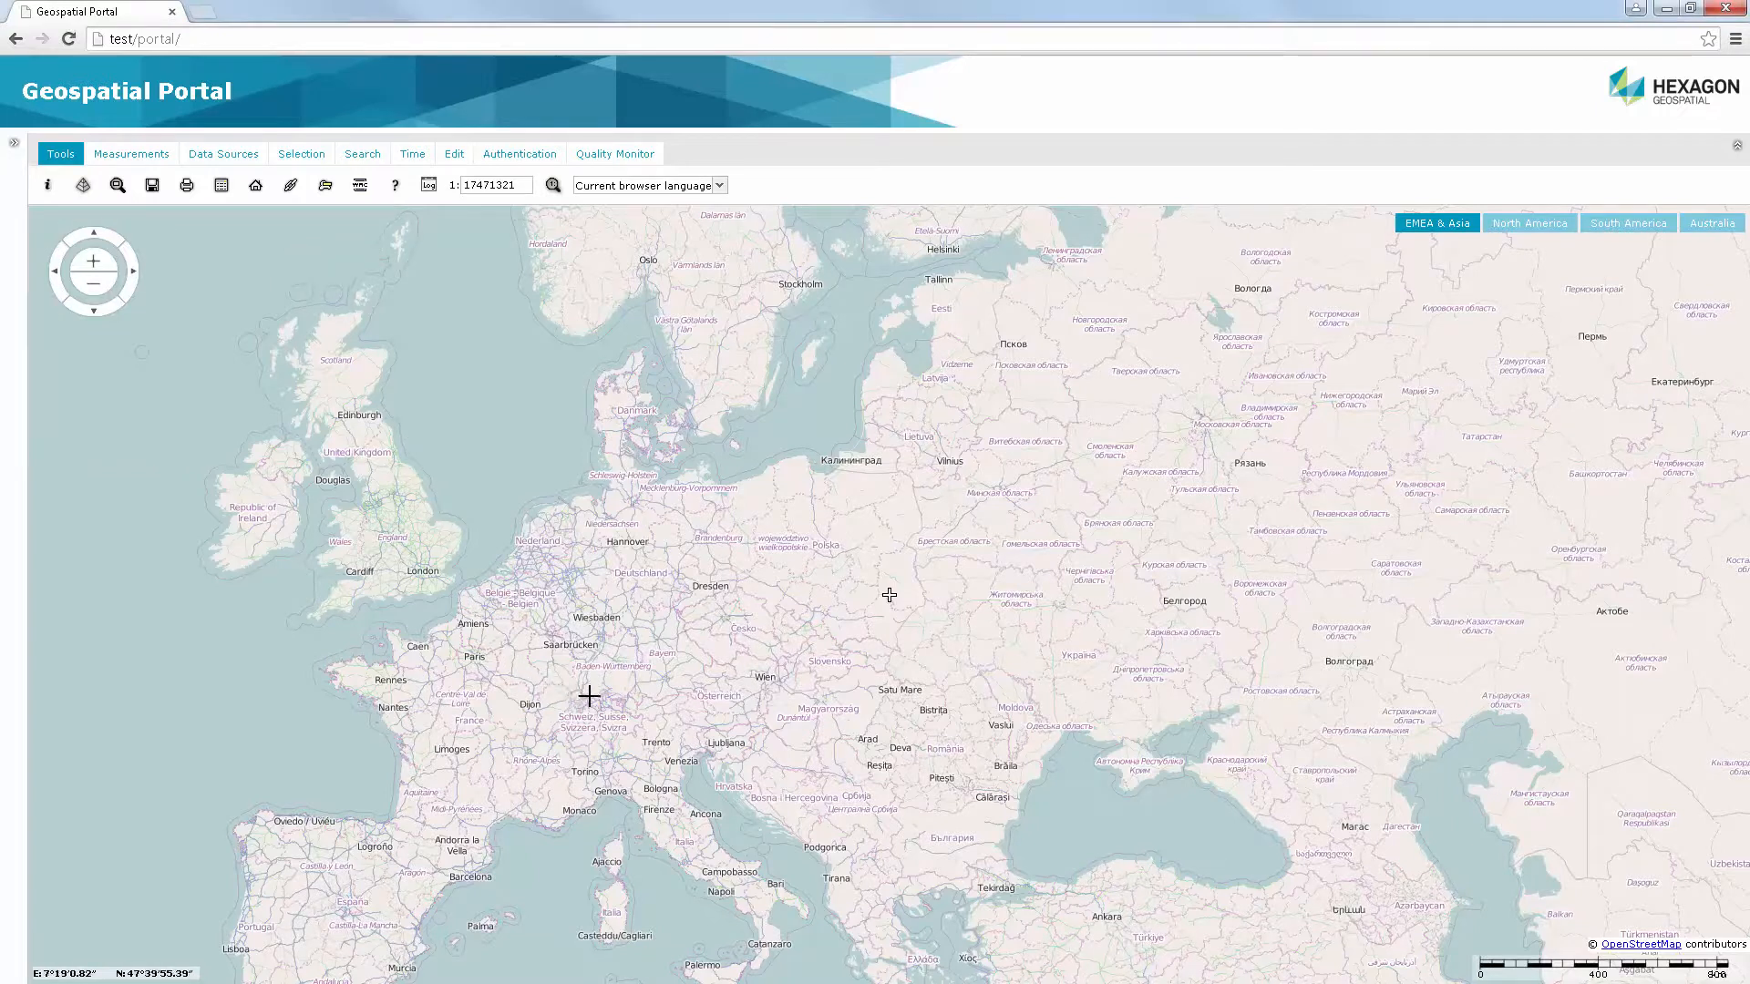
{"action": "left_click_drag", "start_coordinate": [600, 697], "coordinate": [606, 704]}
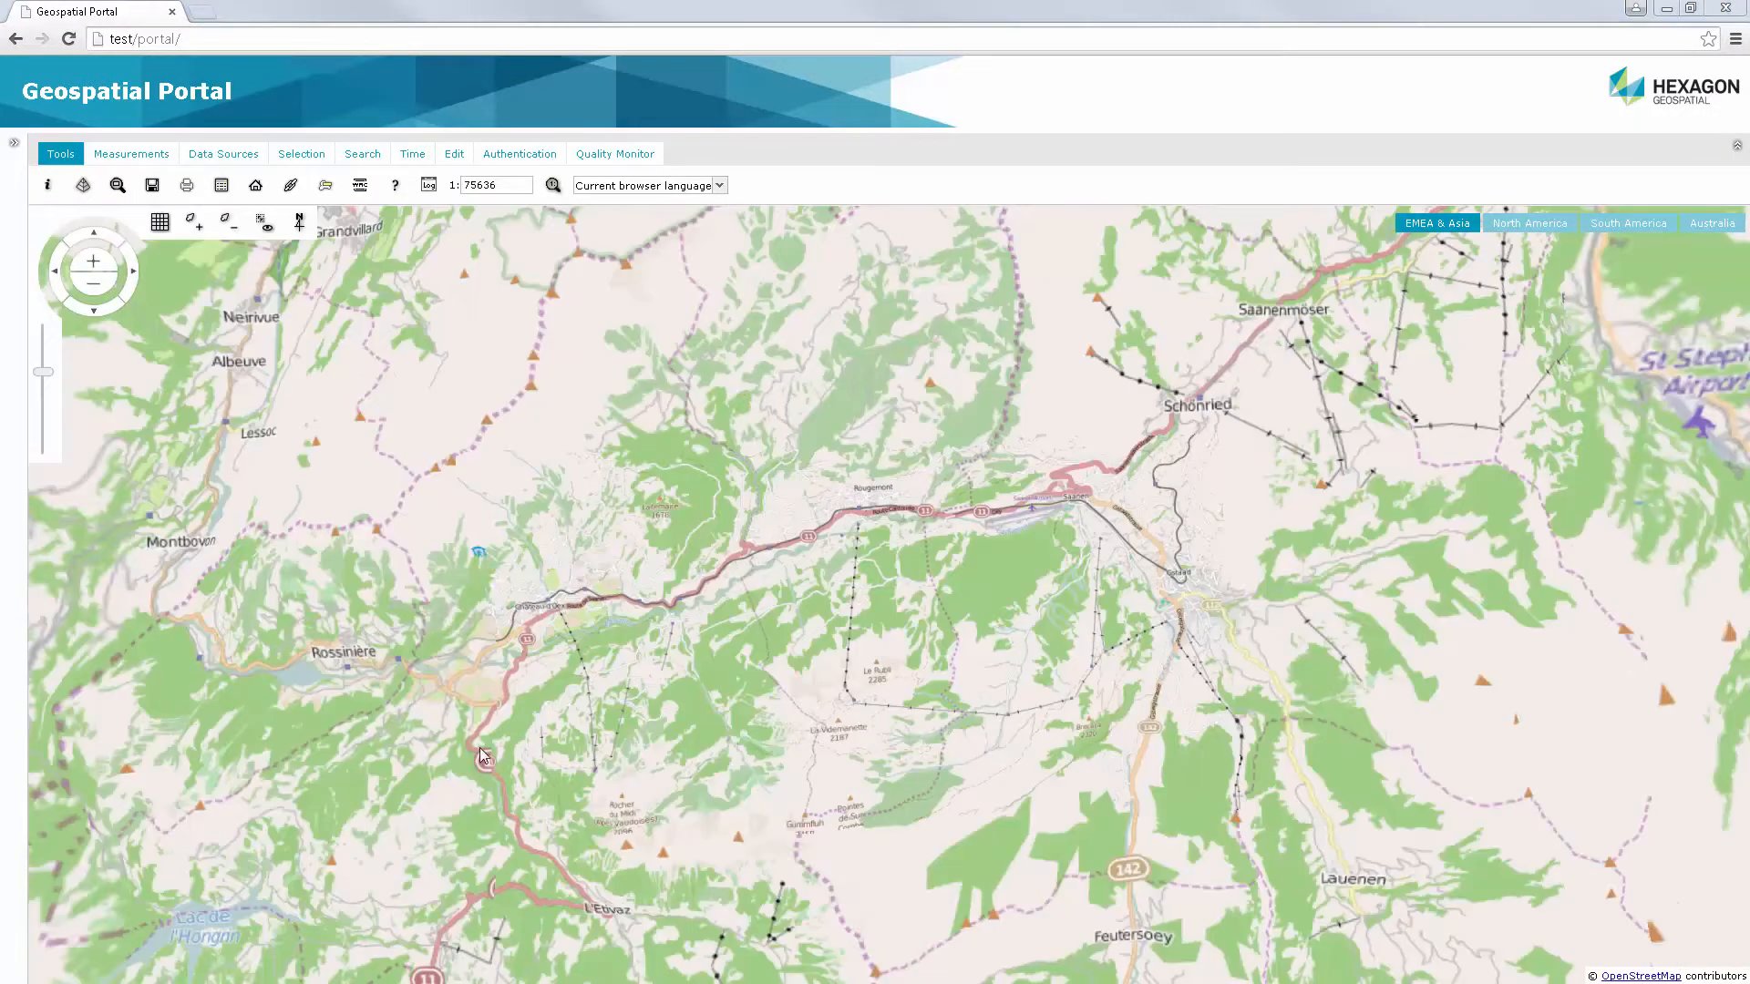
{"action": "scroll", "coordinate": [488, 745], "scroll_direction": "up", "scroll_amount": 3}
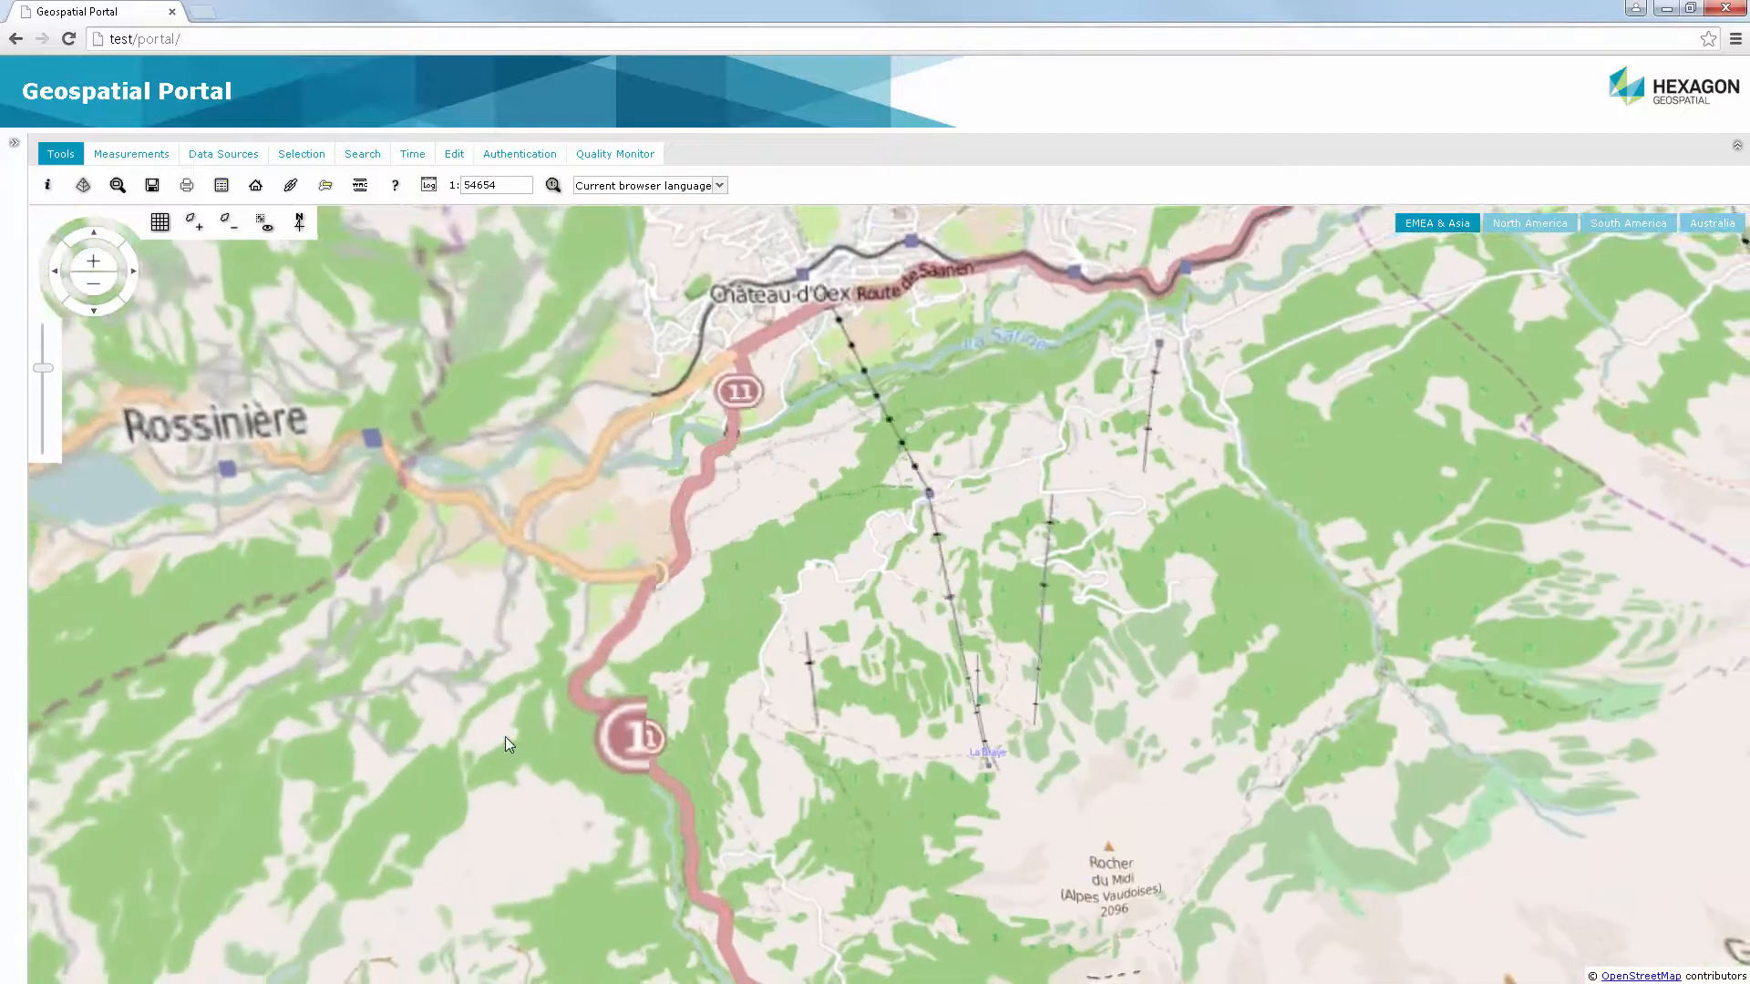
{"action": "scroll", "coordinate": [667, 649], "scroll_direction": "up", "scroll_amount": 2}
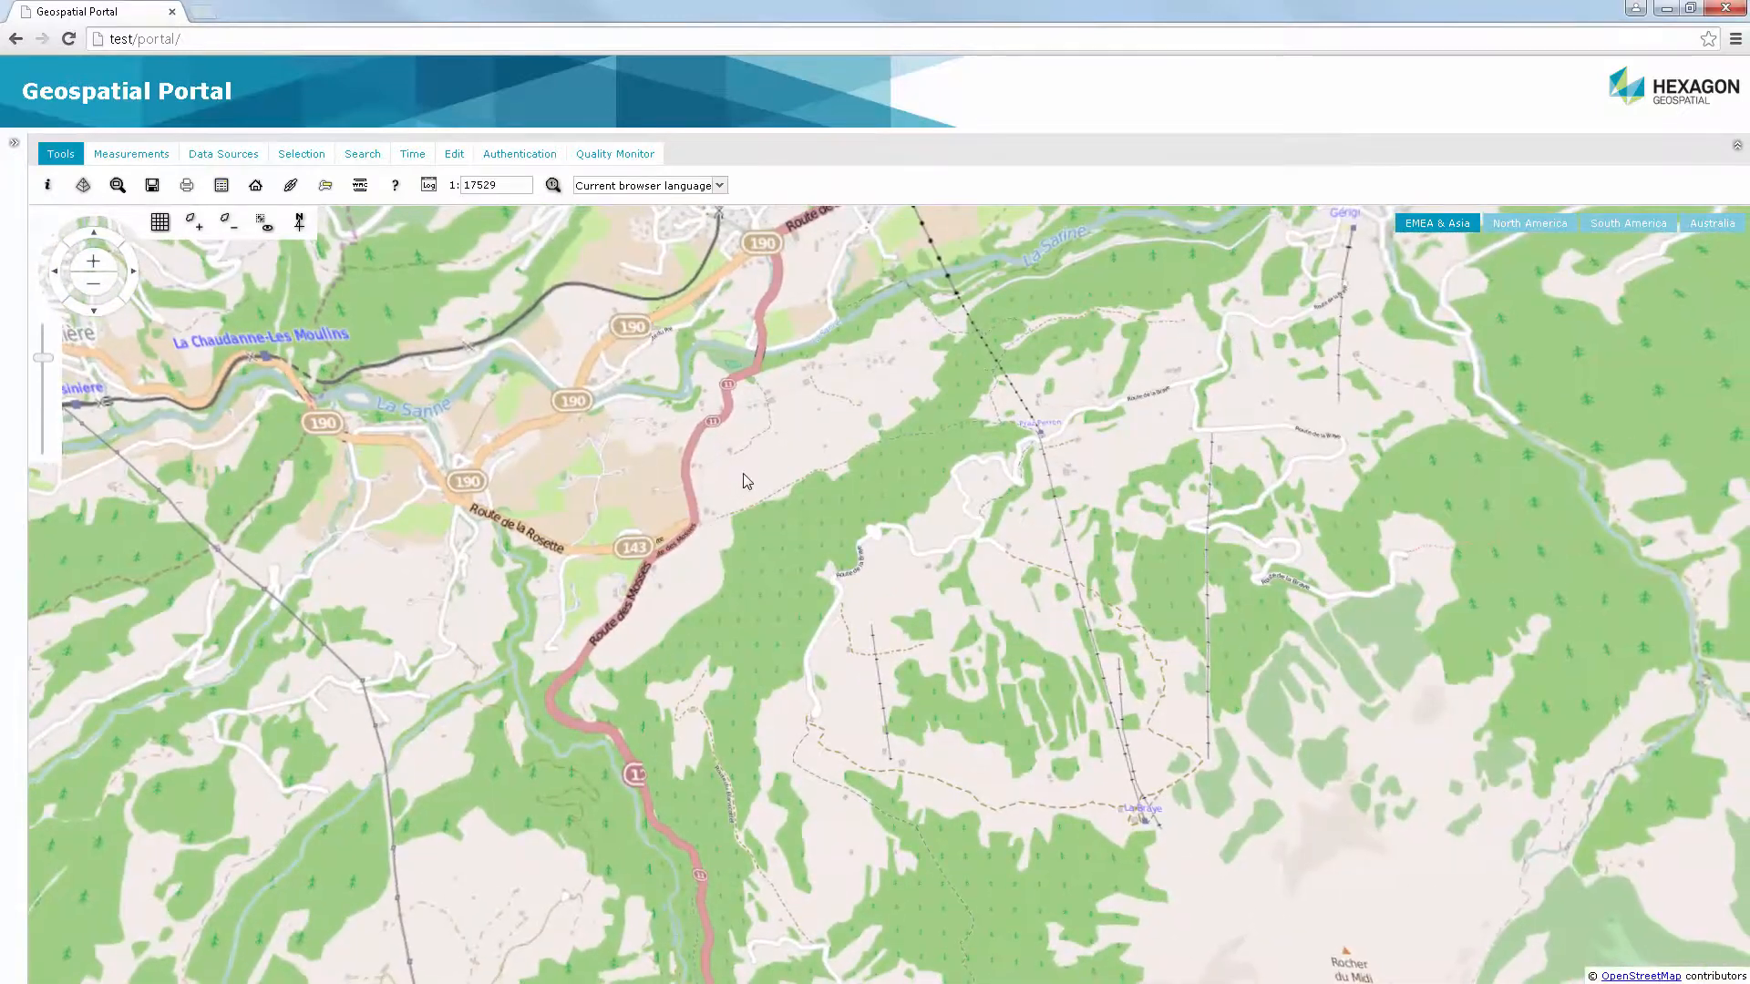
{"action": "left_click_drag", "start_coordinate": [742, 485], "coordinate": [874, 592]}
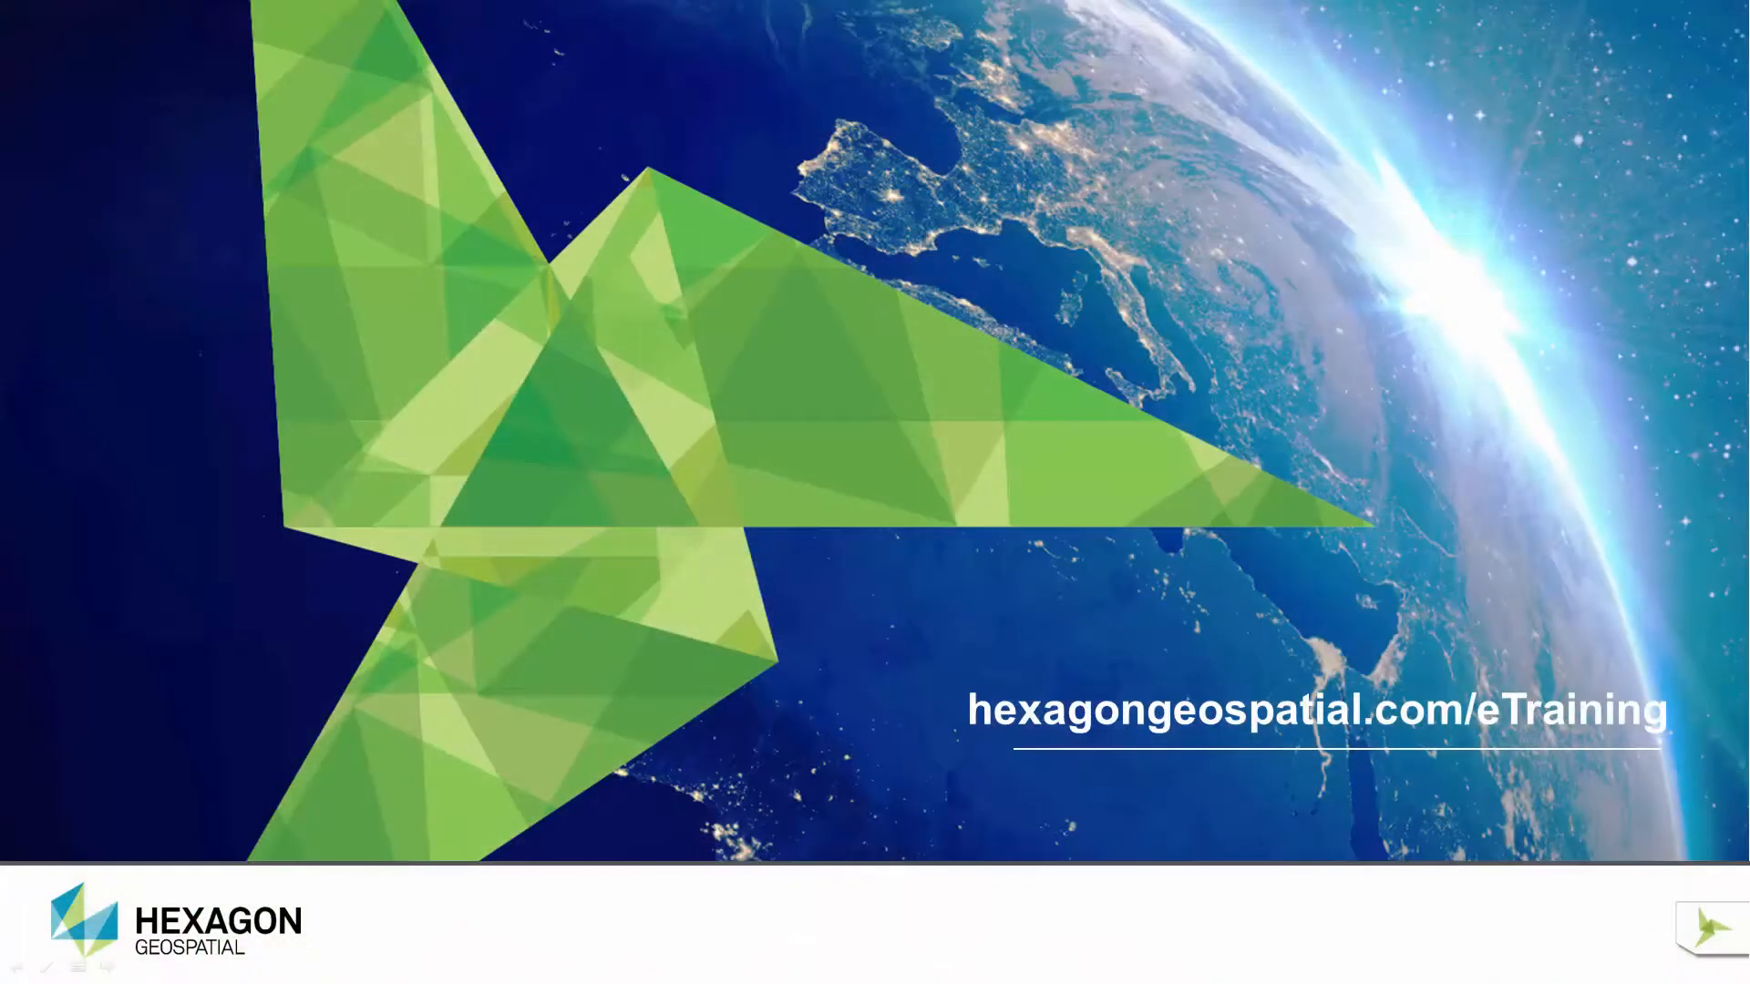